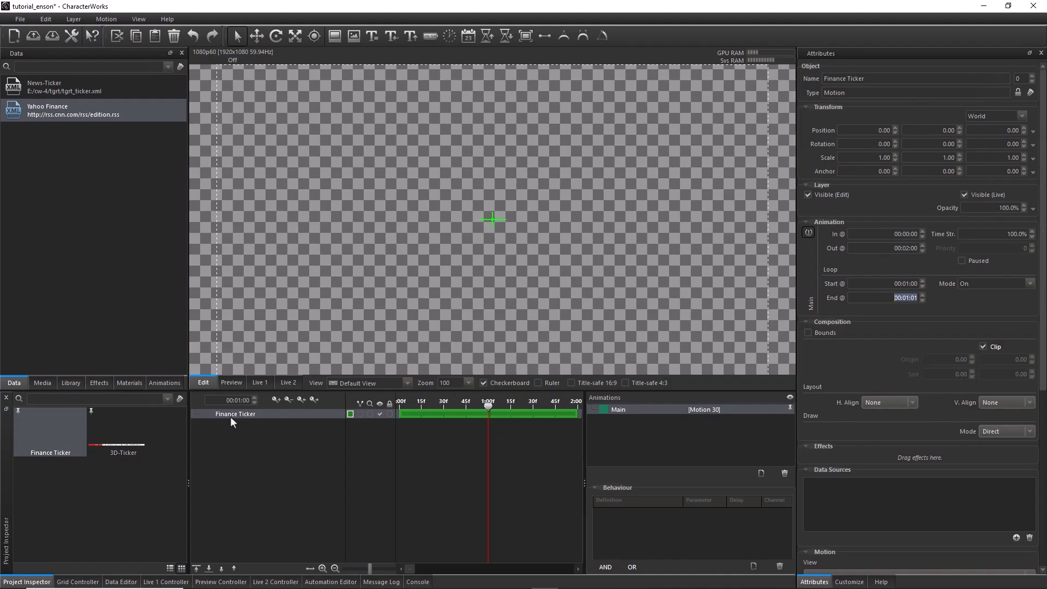
Pin the 3D-Ticker motion so it stays displayed, and return to editing the Finance Ticker motion
click(91, 414)
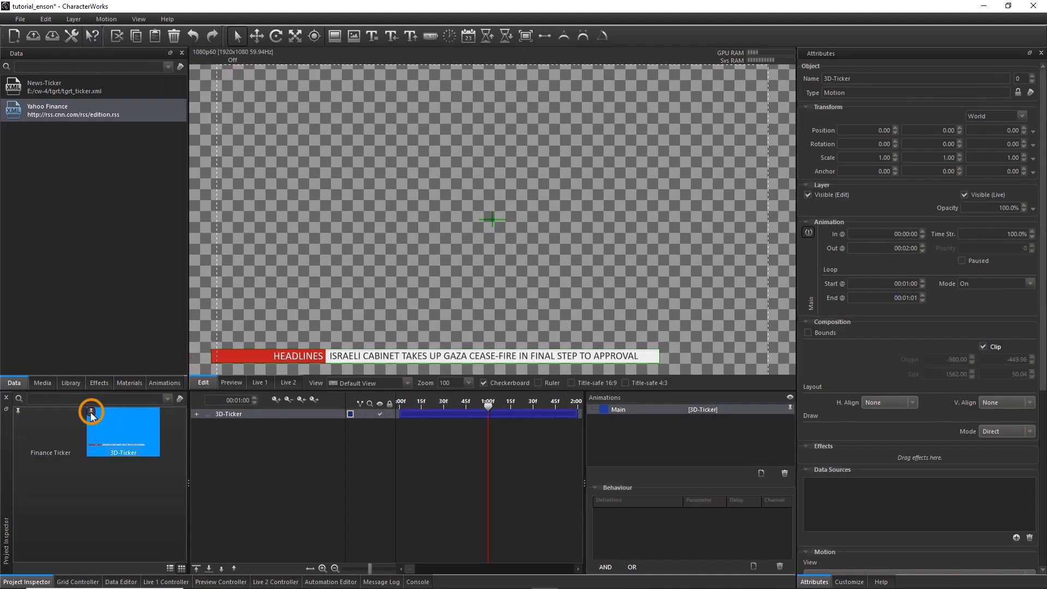
click(91, 412)
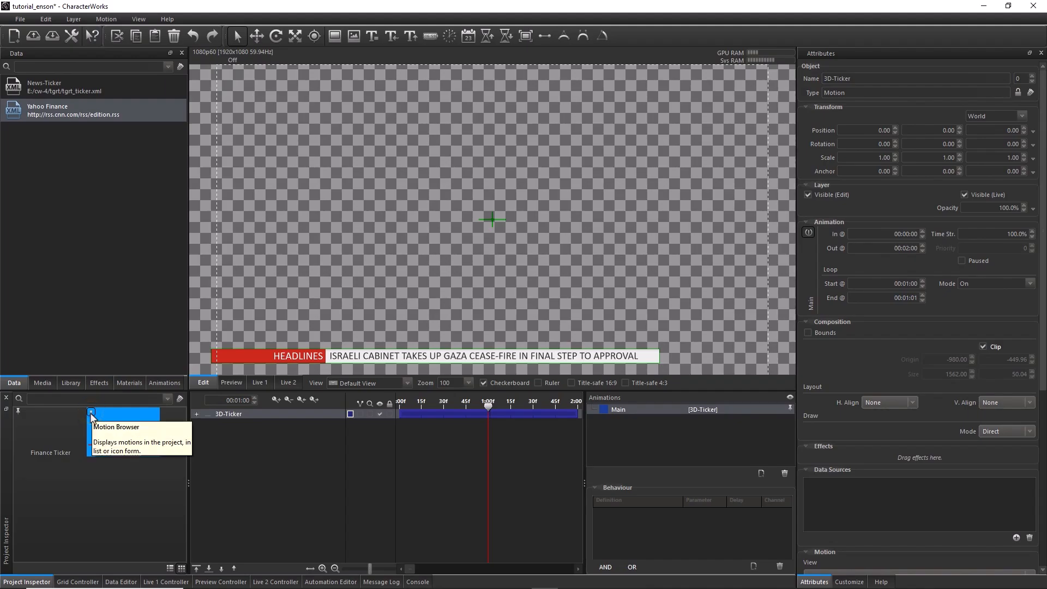
click(64, 423)
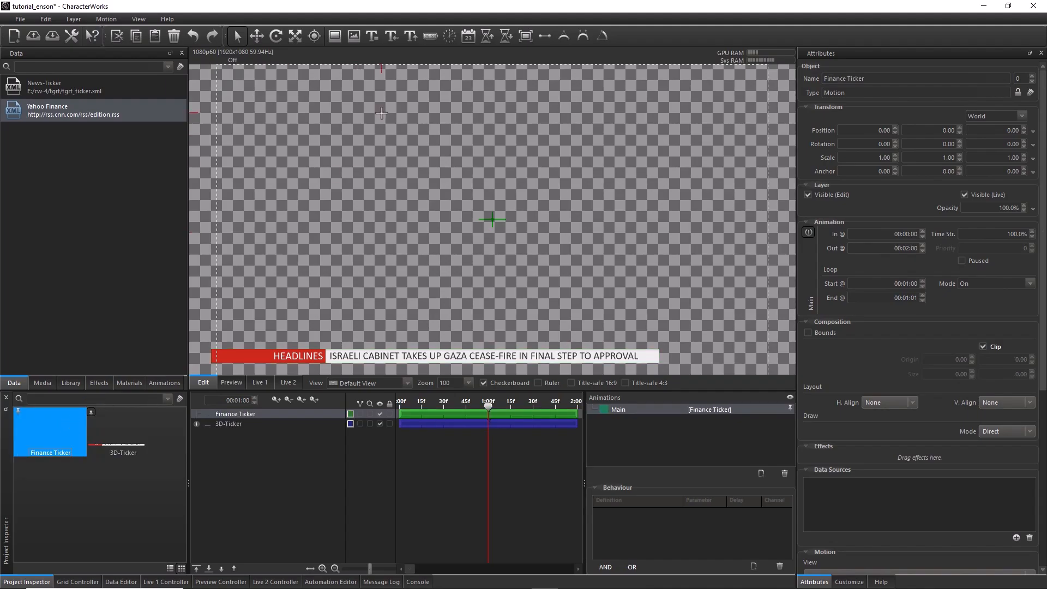
Draw a solid rectangle about 384 wide from the headline bar's end to the safe-area guide, and set its height to 50
click(336, 41)
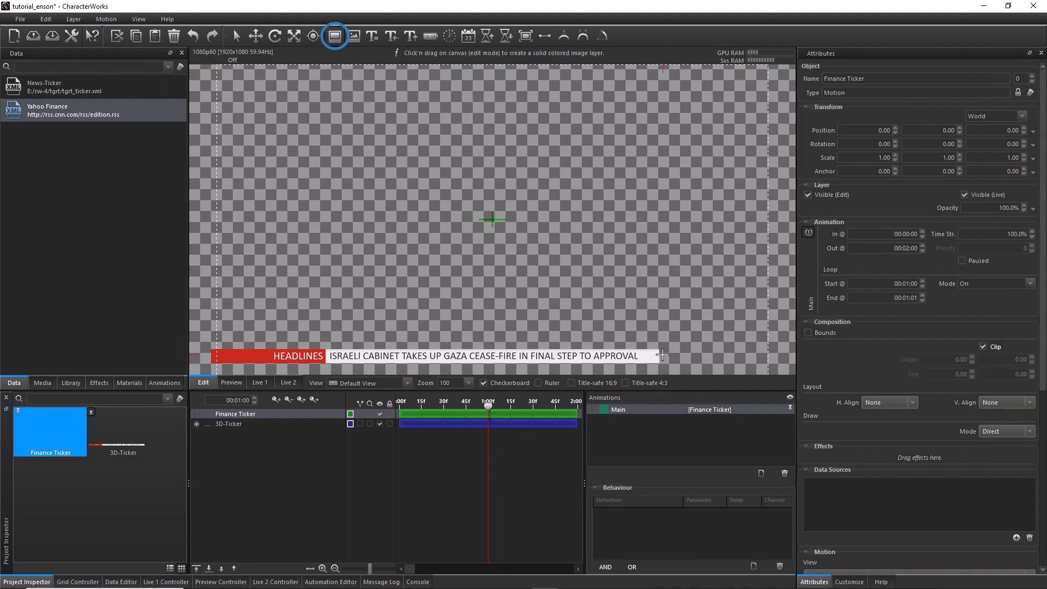
drag(658, 349, 767, 363)
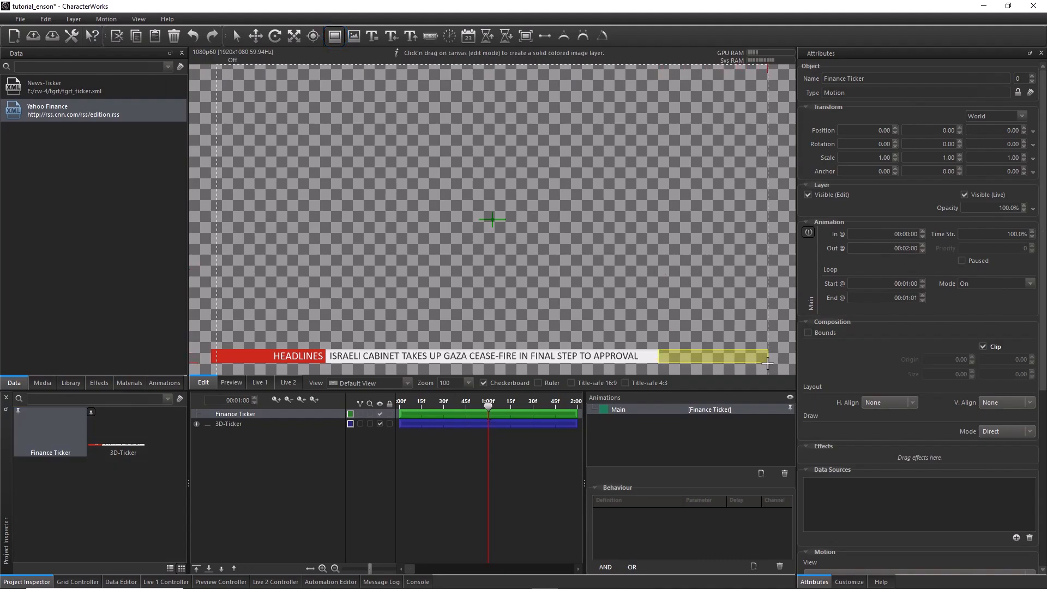
drag(768, 364, 404, 149)
scroll(768, 363, up, 8)
scroll(458, 193, up, 2)
drag(999, 525, 1039, 527)
text(50)
key(Return)
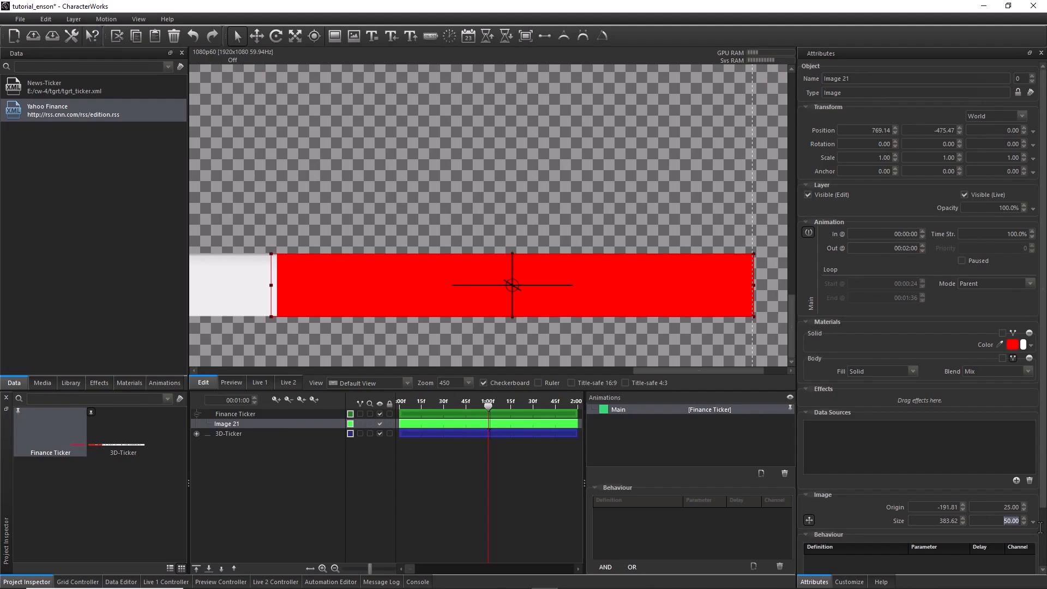
Rename the new rectangle layer as Background and unpin the 3D-Ticker motion
double_click(247, 426)
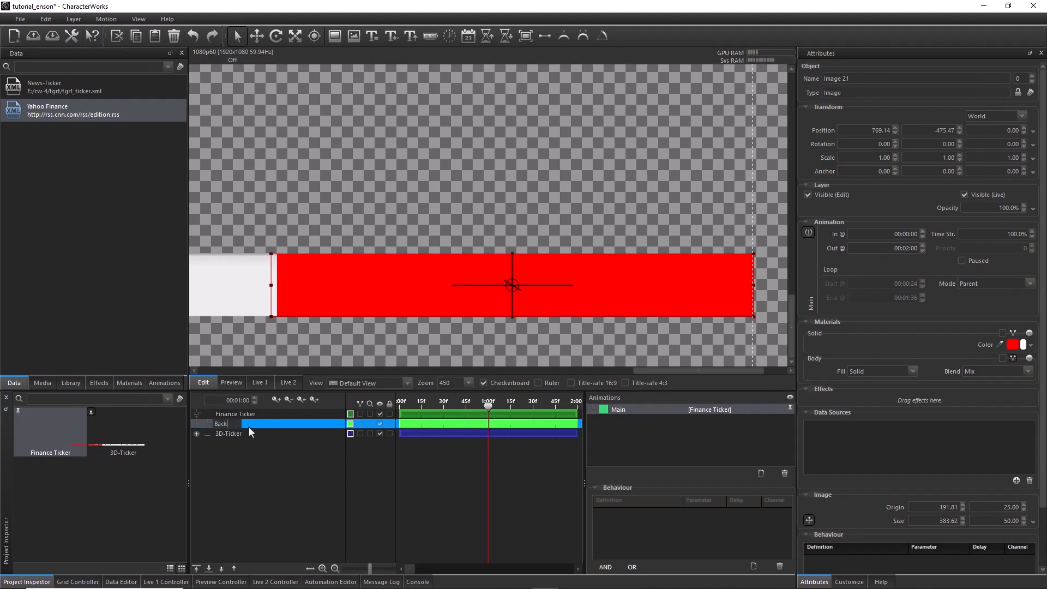
key(Return)
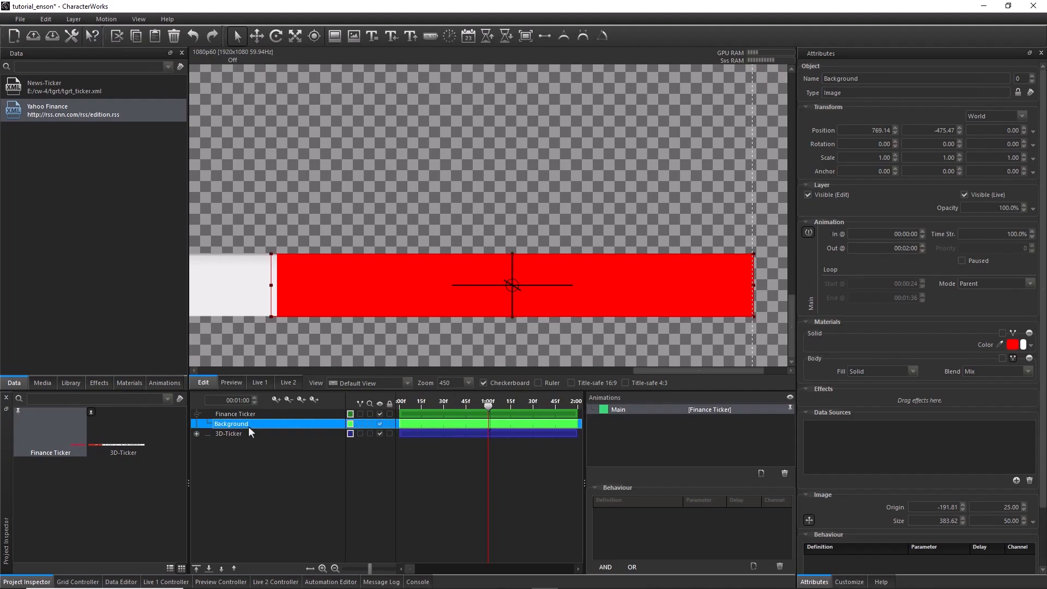
click(93, 414)
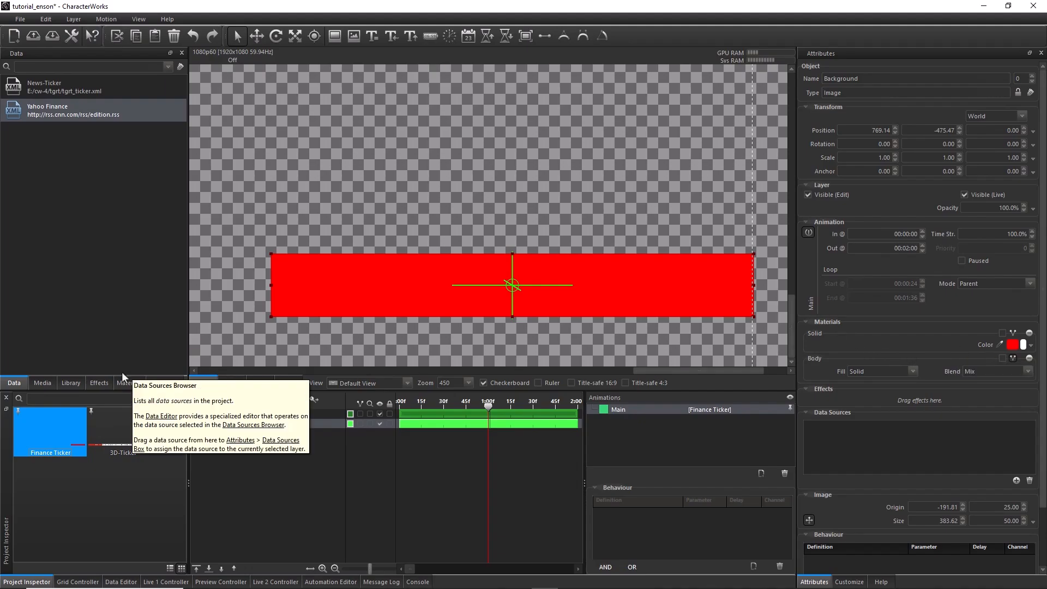
Apply a Gradient 2-Stop material to the Background layer and set its rotation to 90
click(131, 383)
drag(54, 275, 894, 339)
double_click(1010, 347)
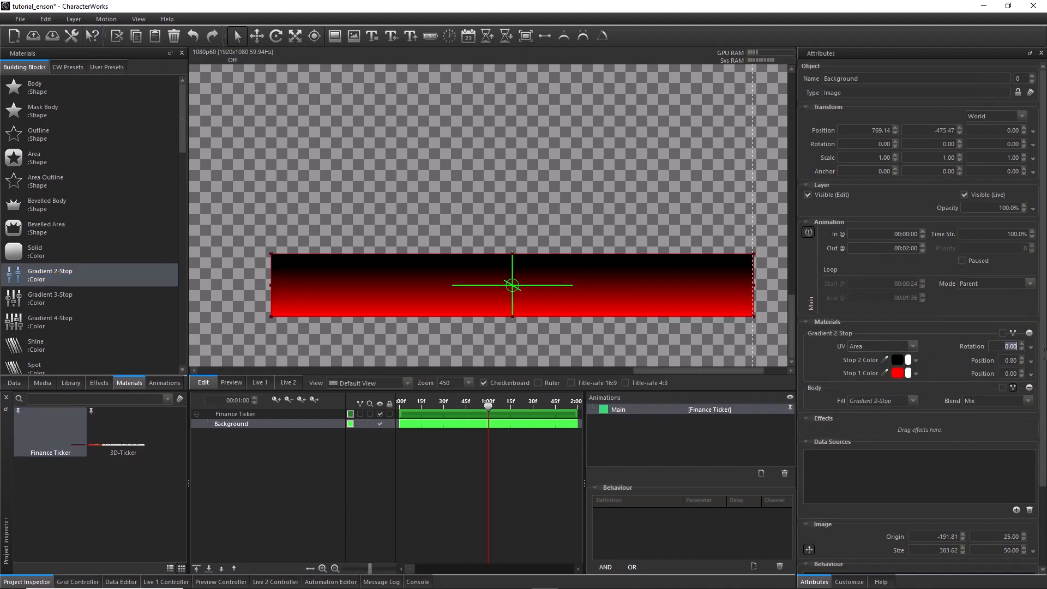
text(90)
key(Return)
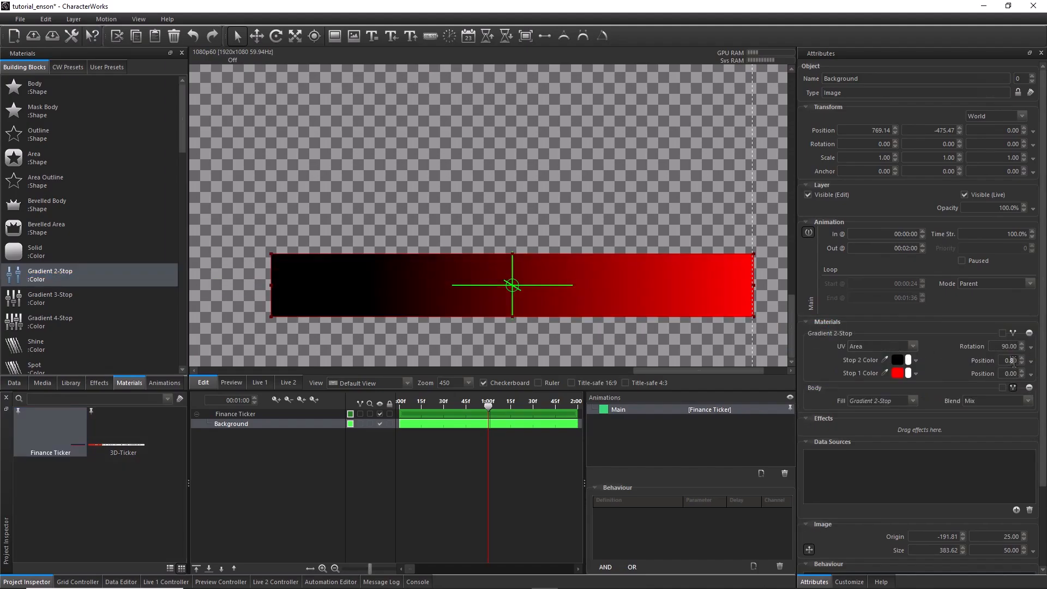
Set both gradient stop positions to 0.5 to create a hard split in the middle of the Background
double_click(1012, 362)
text(0.5)
key(Return)
double_click(1012, 374)
text(0.5)
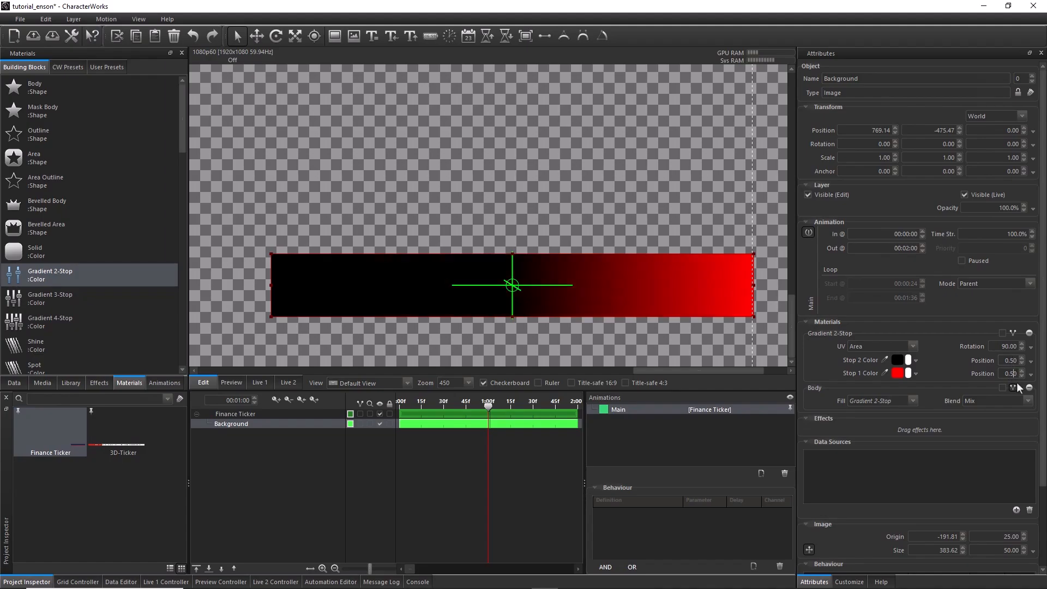
key(Return)
Color gradient stop 2 dark blue (#103d5e) and stop 1 a brighter shade of the same blue
click(898, 360)
drag(520, 188, 582, 364)
click(463, 521)
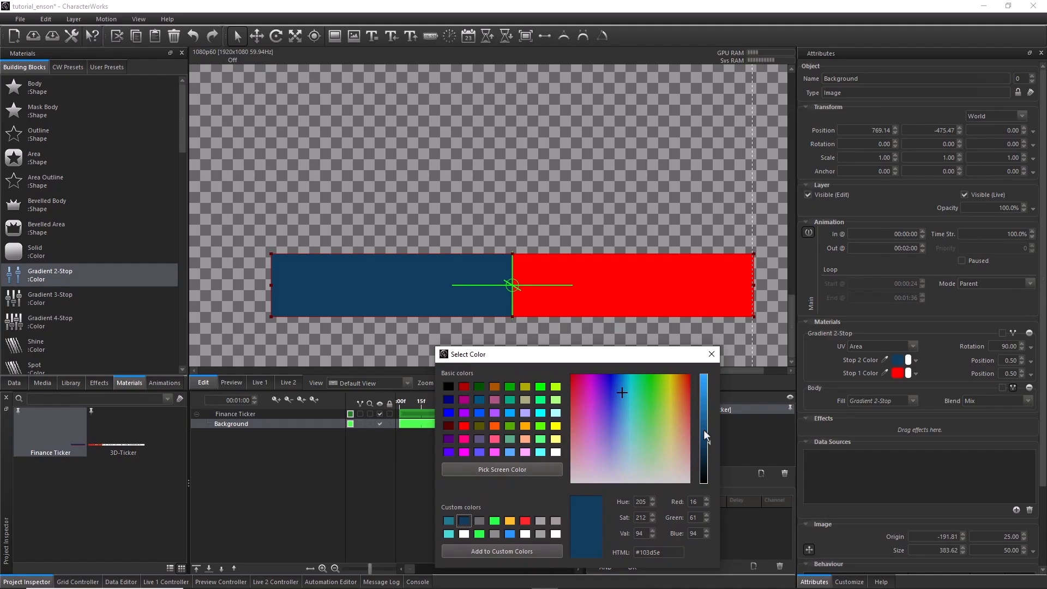
click(897, 373)
click(464, 521)
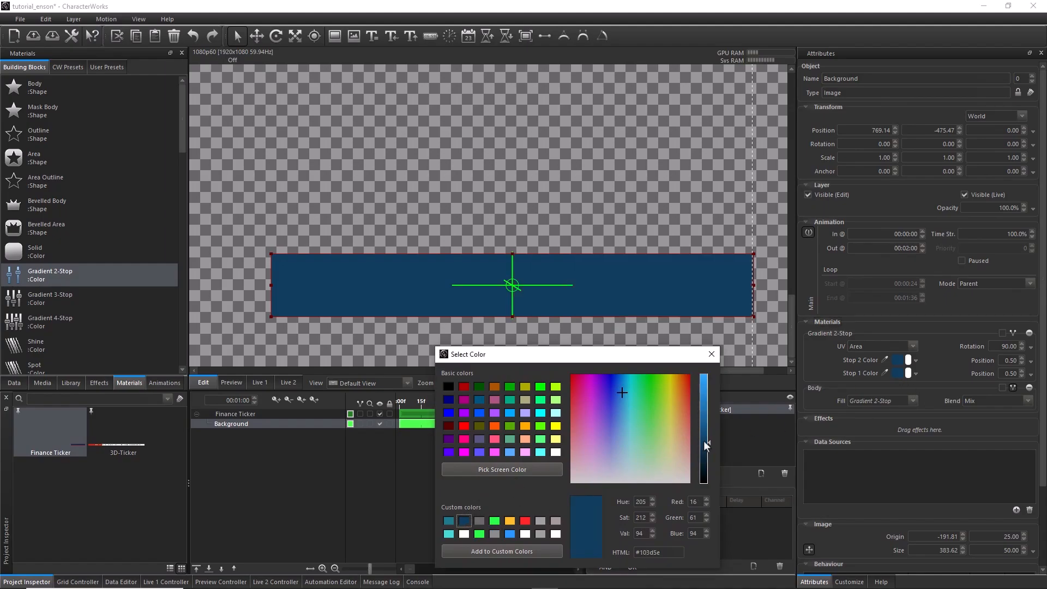
drag(704, 440, 705, 427)
click(711, 353)
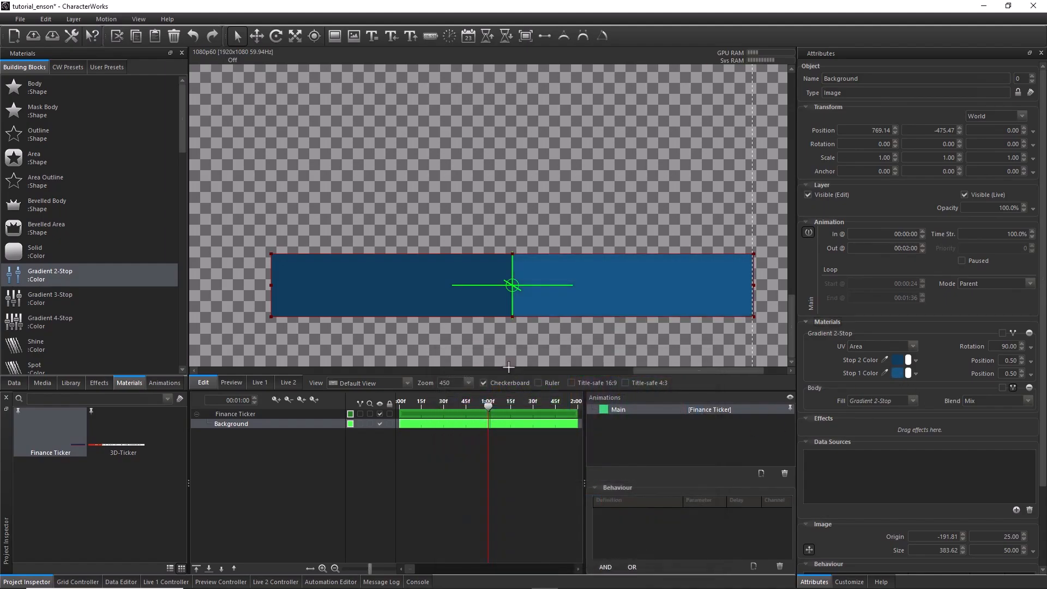
click(15, 383)
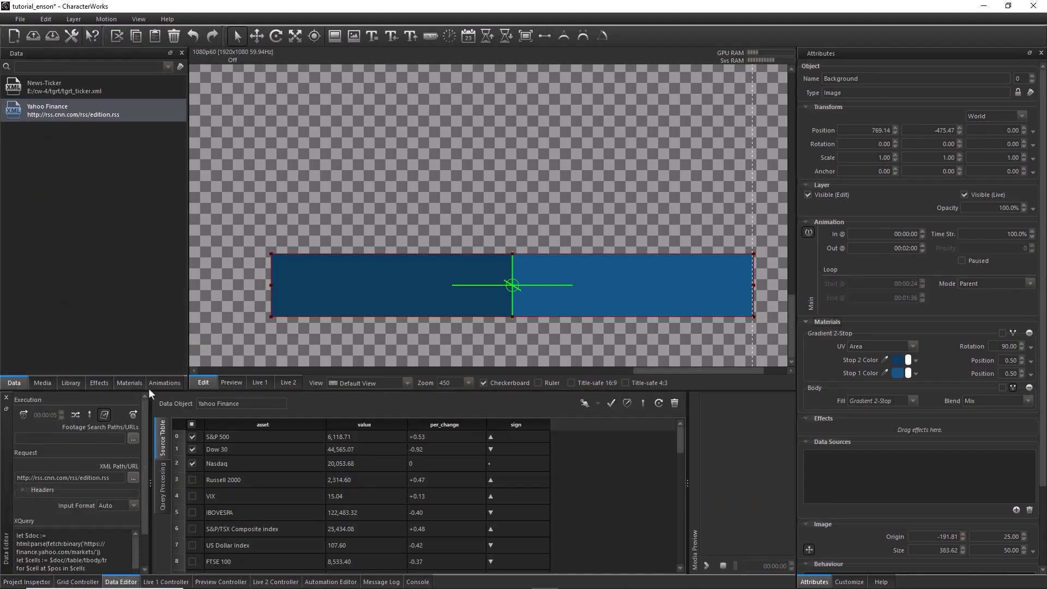
drag(225, 436, 433, 290)
click(241, 423)
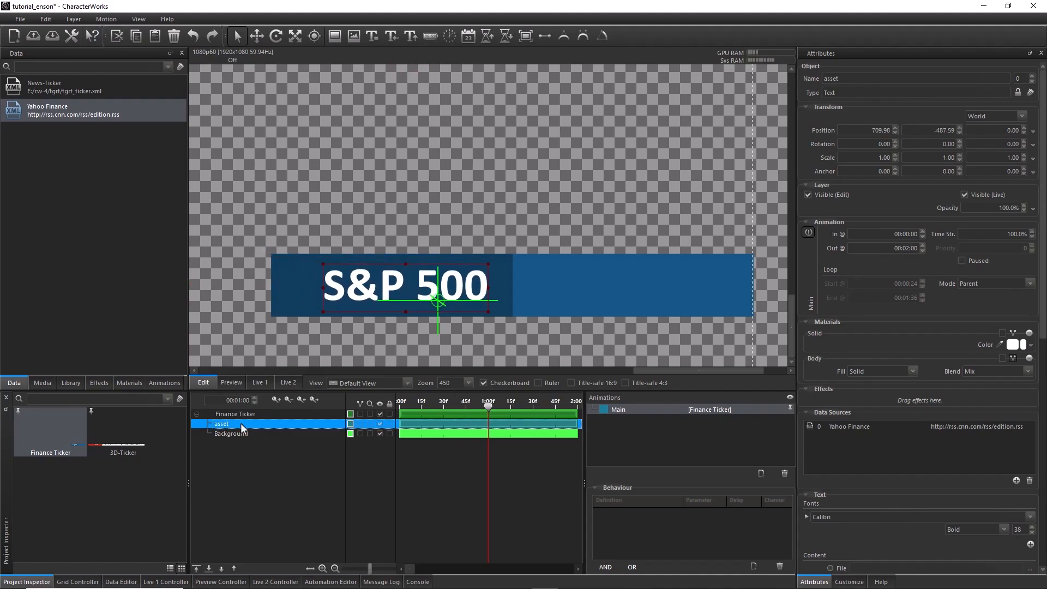
key(Delete)
Add Yahoo Finance as a data source in the customization settings of the Finance Ticker motion
click(240, 413)
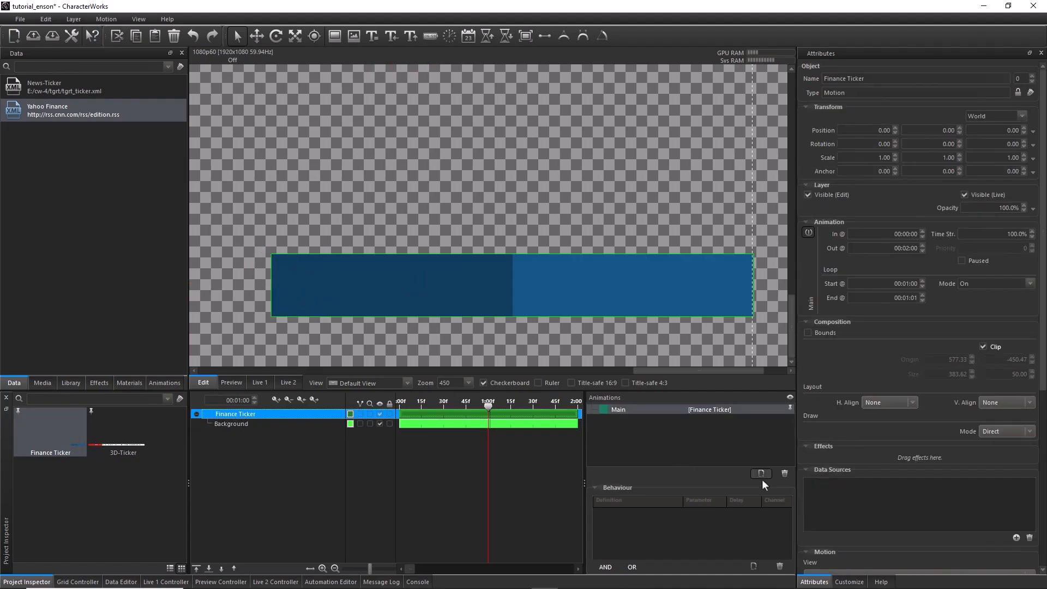
click(849, 582)
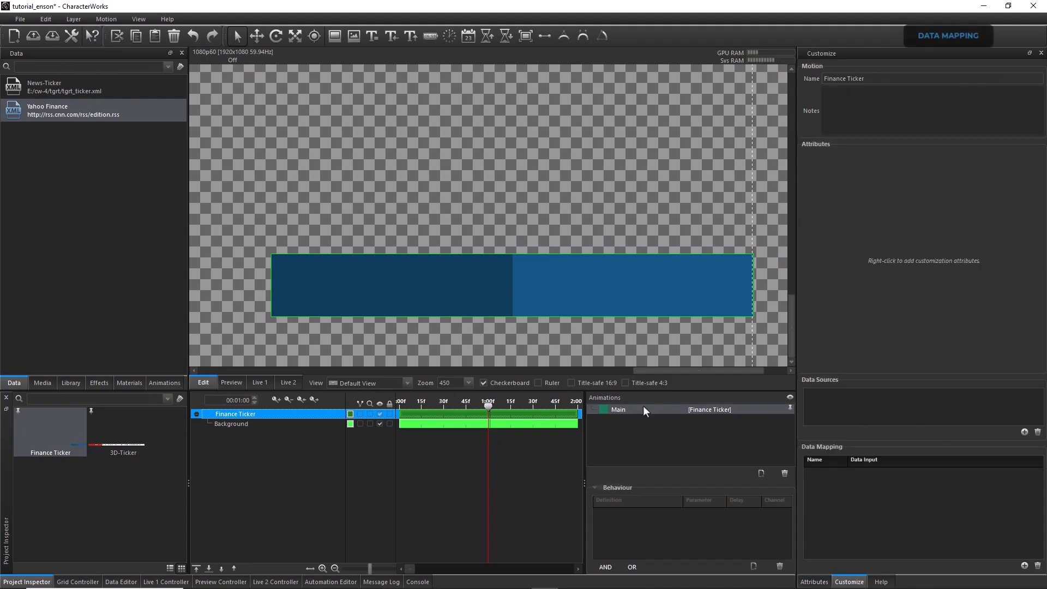
click(80, 114)
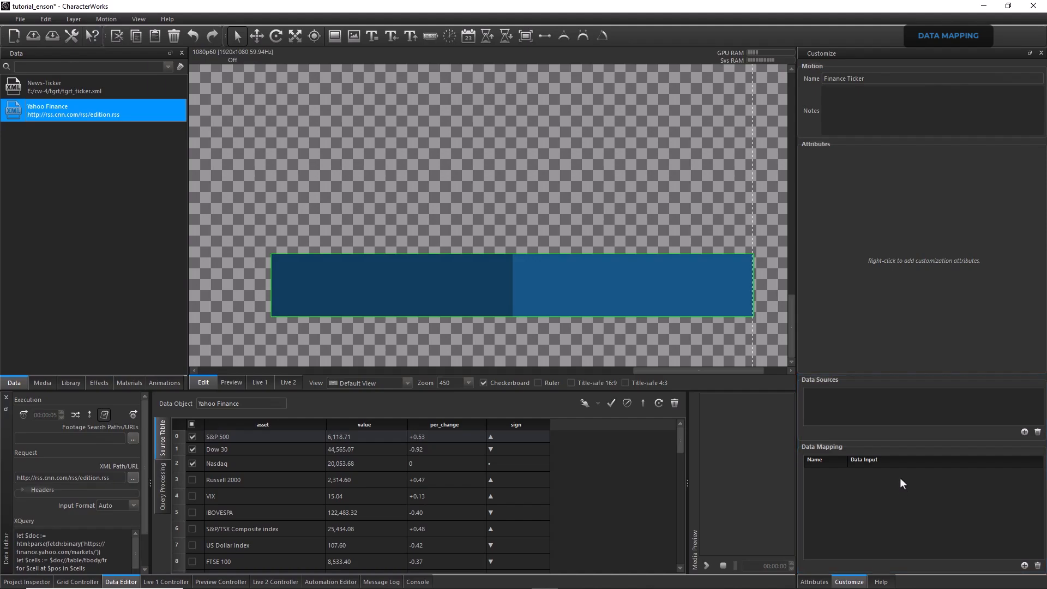
click(1025, 433)
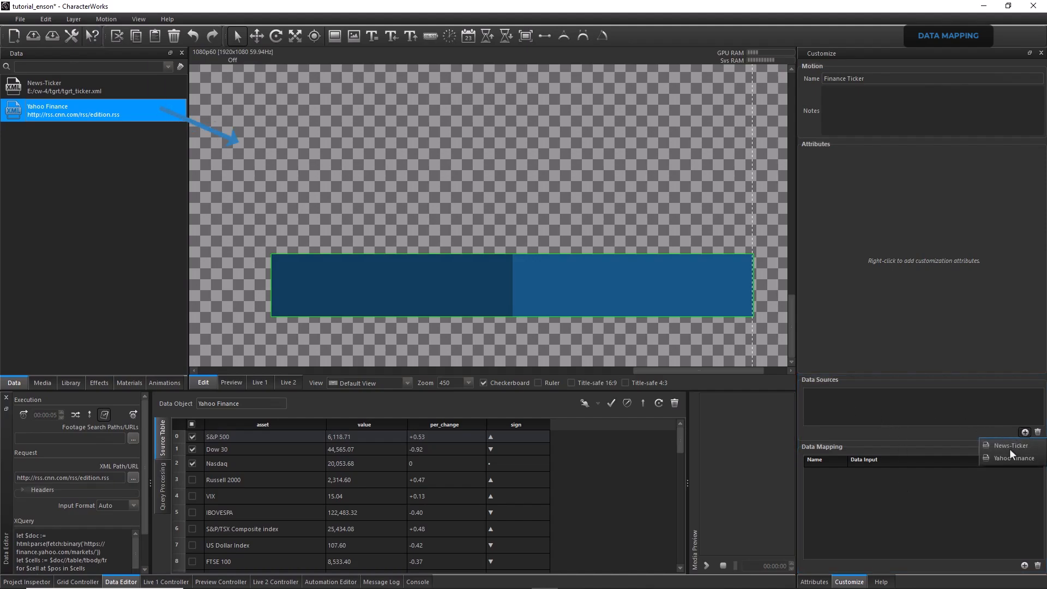
click(1006, 457)
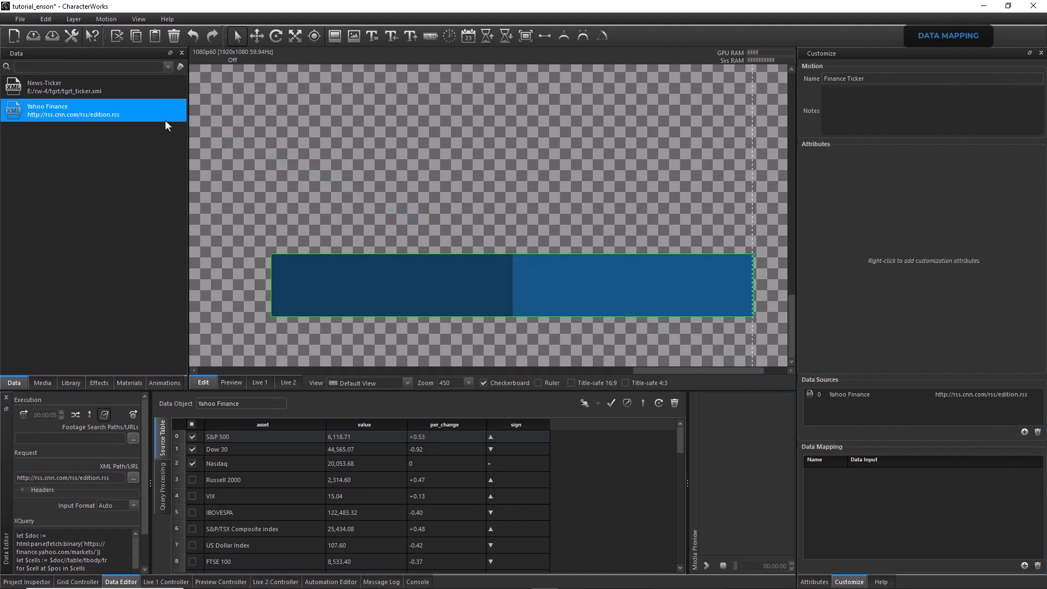
Add a data mapping named asset and link it to the Yahoo Finance asset column
click(1025, 566)
double_click(813, 472)
text(a)
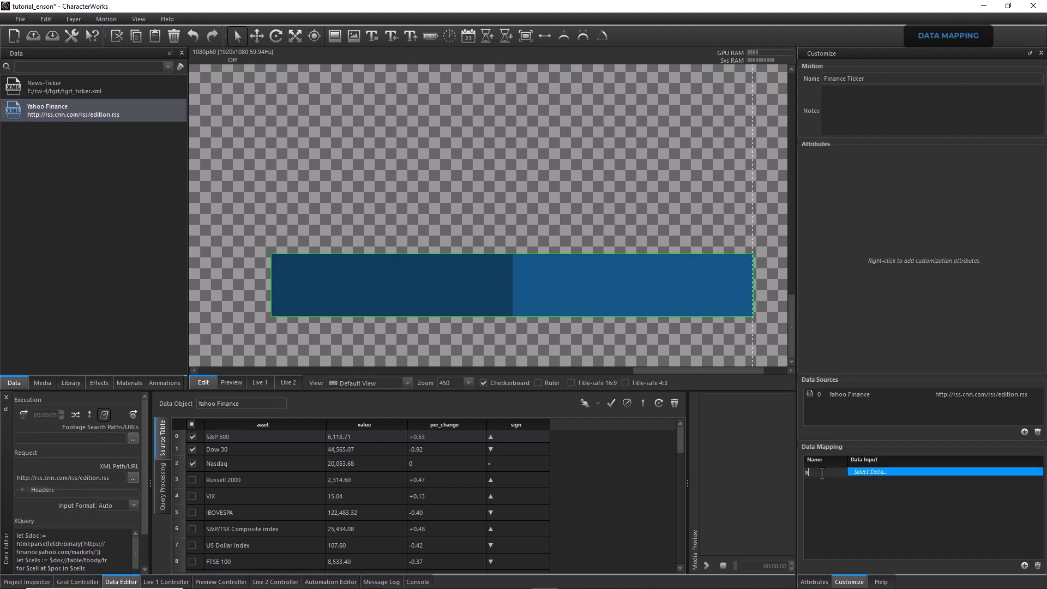
text(sset)
key(Return)
click(861, 470)
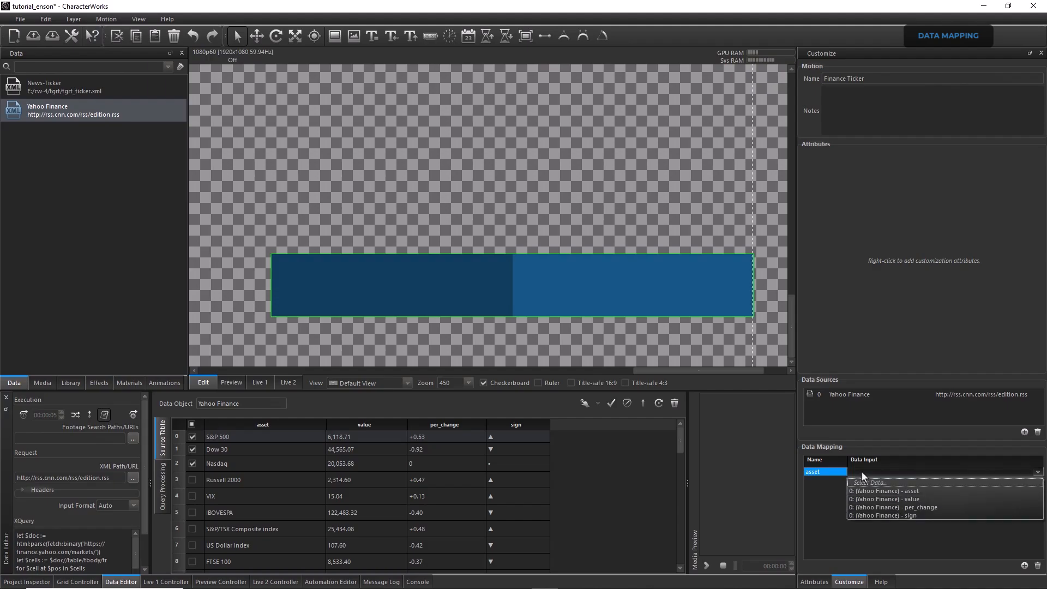
click(908, 490)
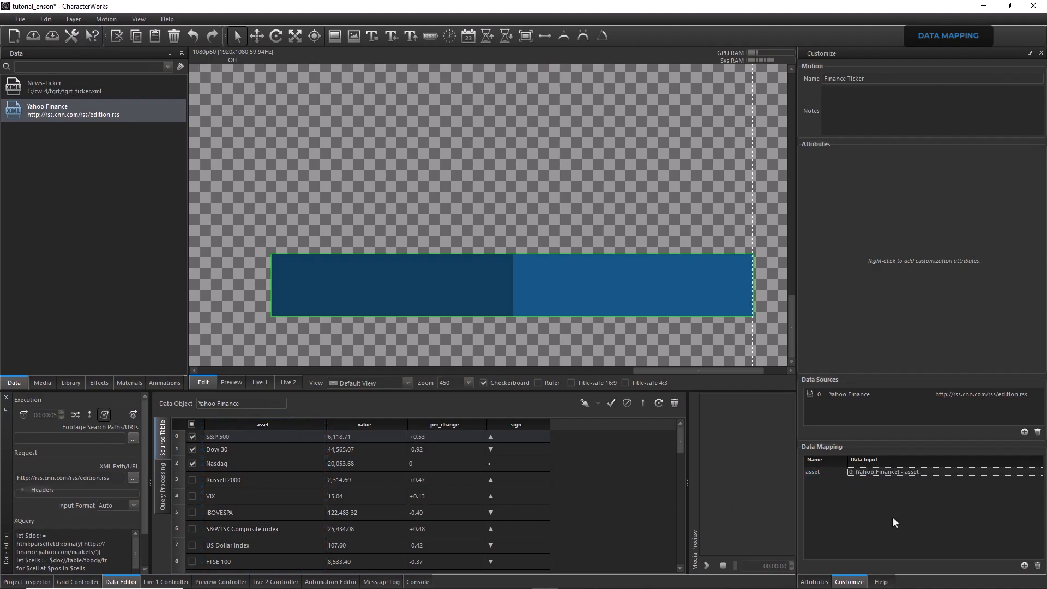
Add a data mapping named value and link it to the Yahoo Finance value column
click(1024, 565)
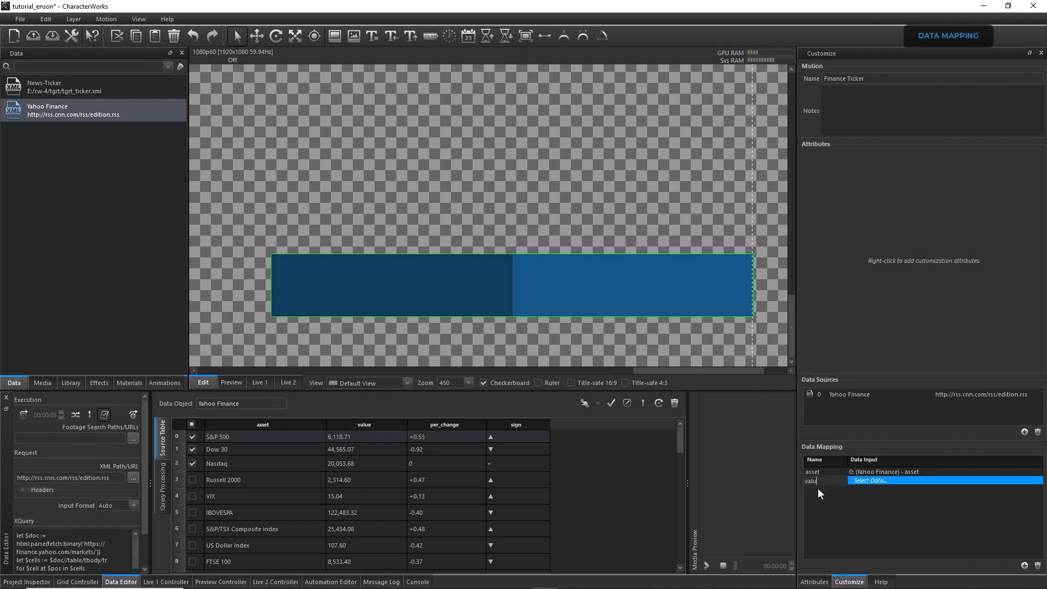
click(867, 481)
click(878, 501)
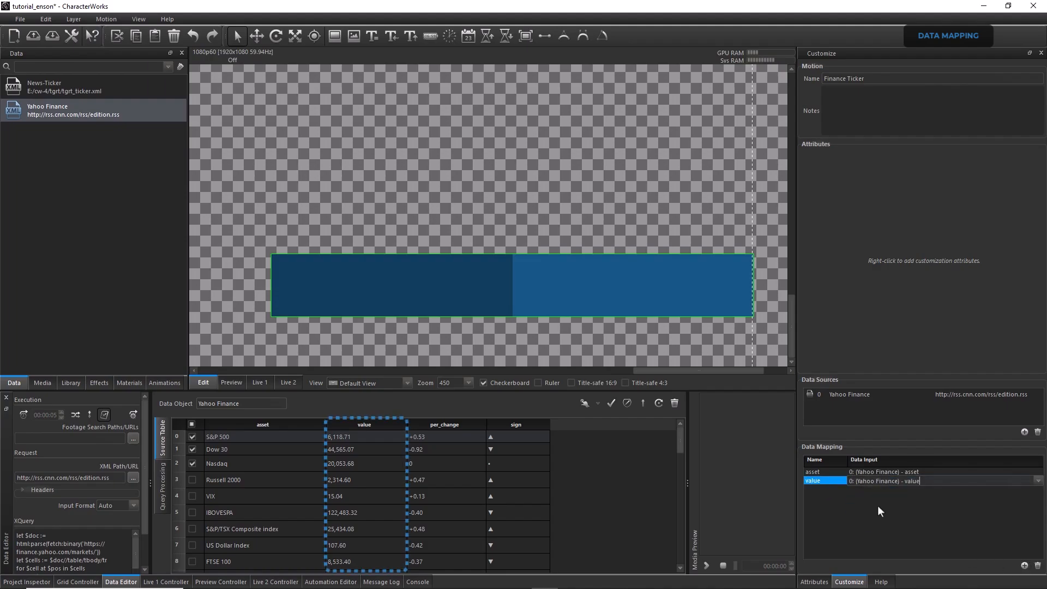
Add a data mapping named change and link it to the Yahoo Finance per_change column
click(1024, 566)
double_click(819, 489)
text(change)
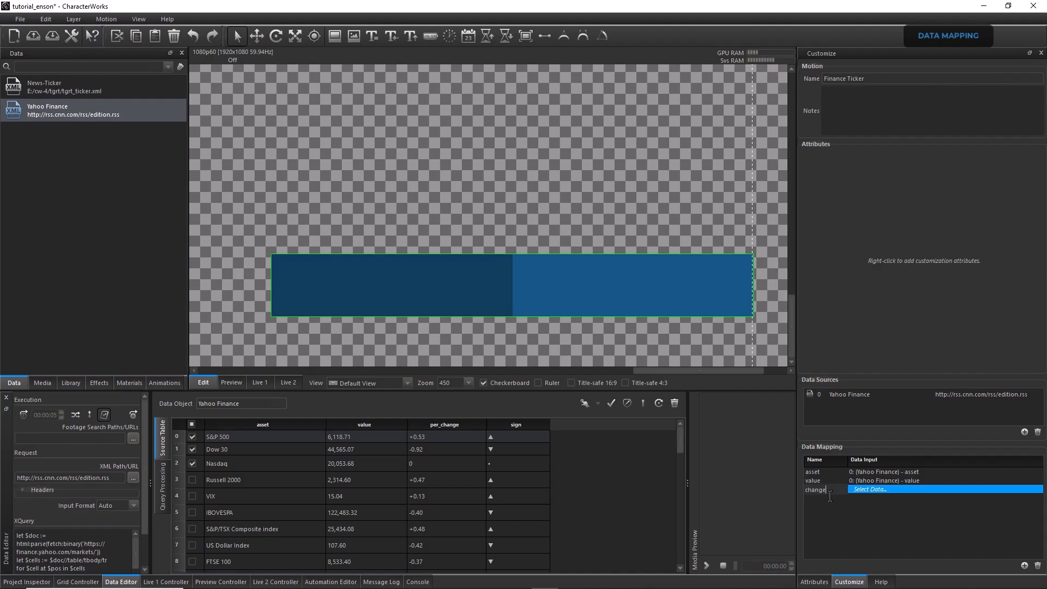
key(Return)
click(838, 491)
click(891, 515)
Add a data mapping named sign and link it to the Yahoo Finance sign column
click(1024, 565)
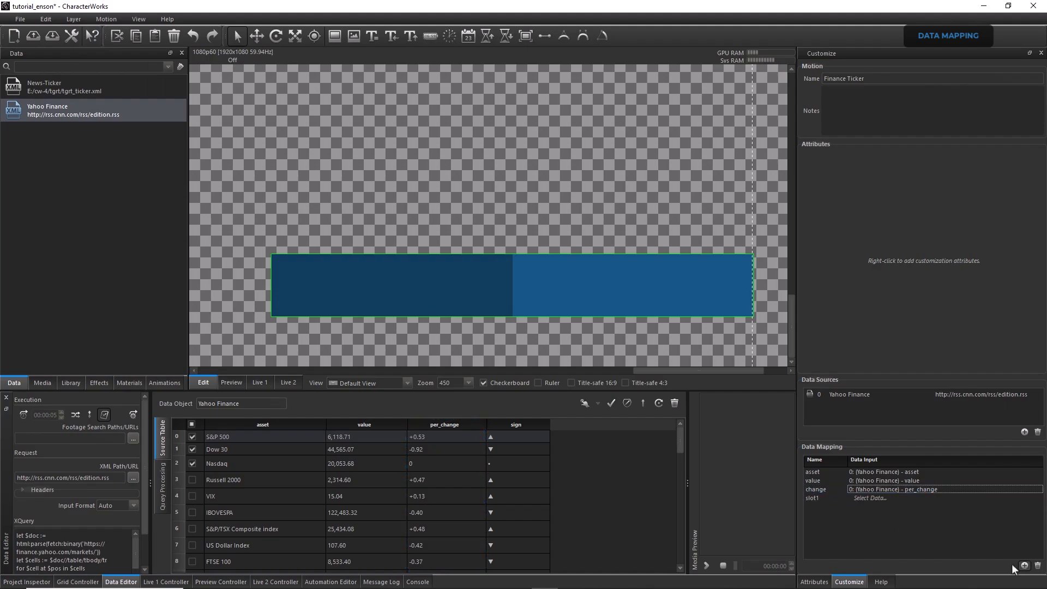
double_click(817, 498)
text(sign)
key(Return)
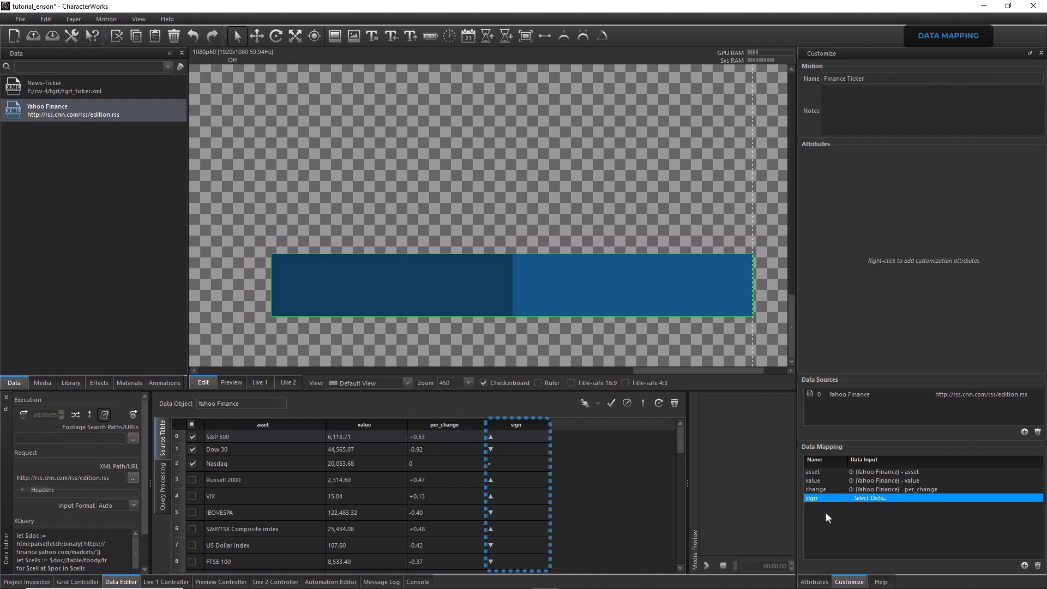
click(865, 498)
click(896, 541)
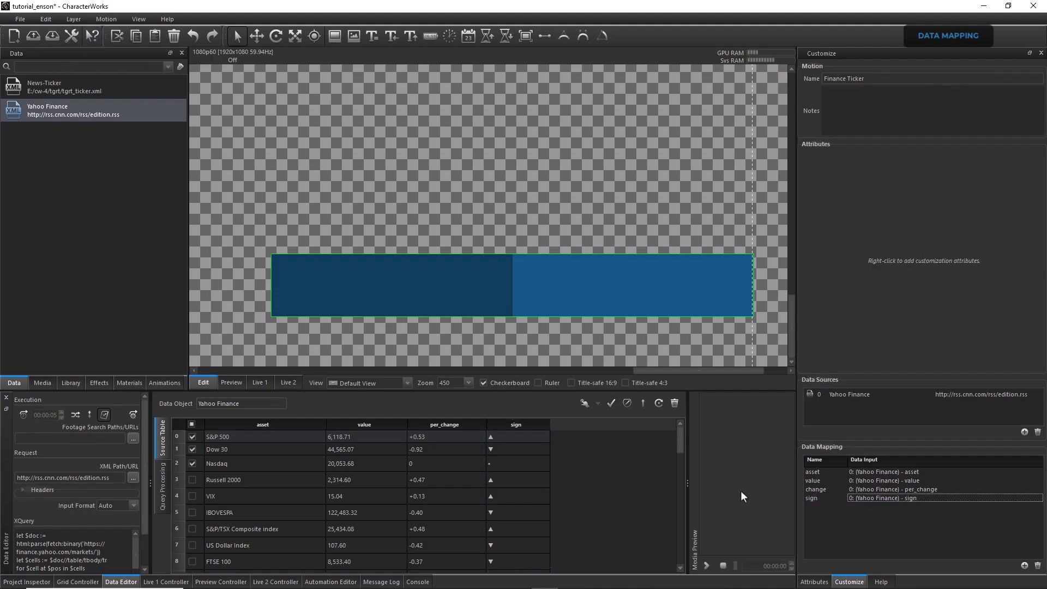
Create a text layer about 184 by 43 over the dark blue half with the content <data mapping="asset"/>
click(372, 39)
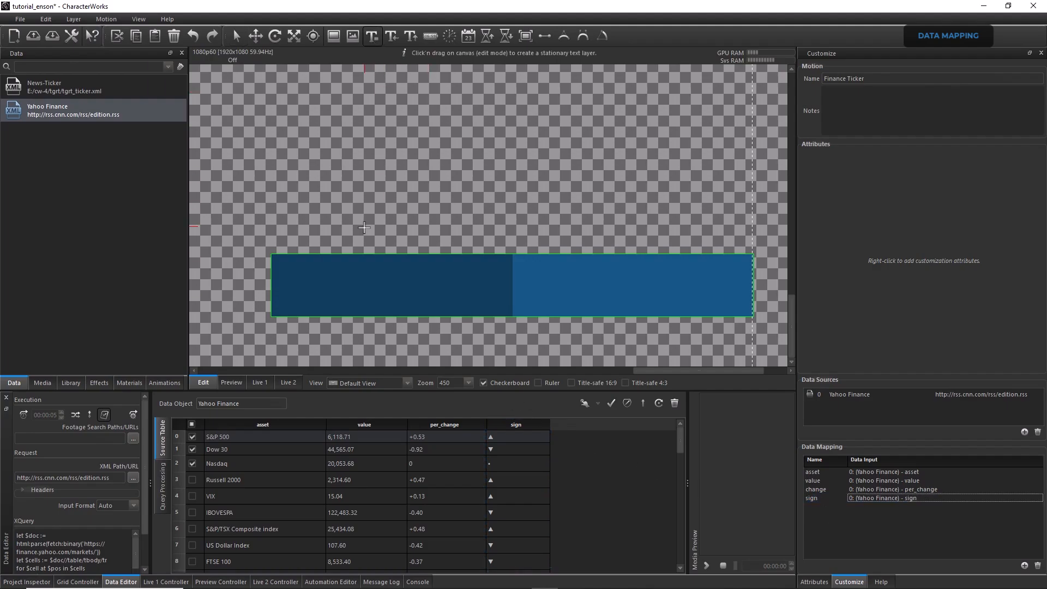
drag(275, 258, 507, 314)
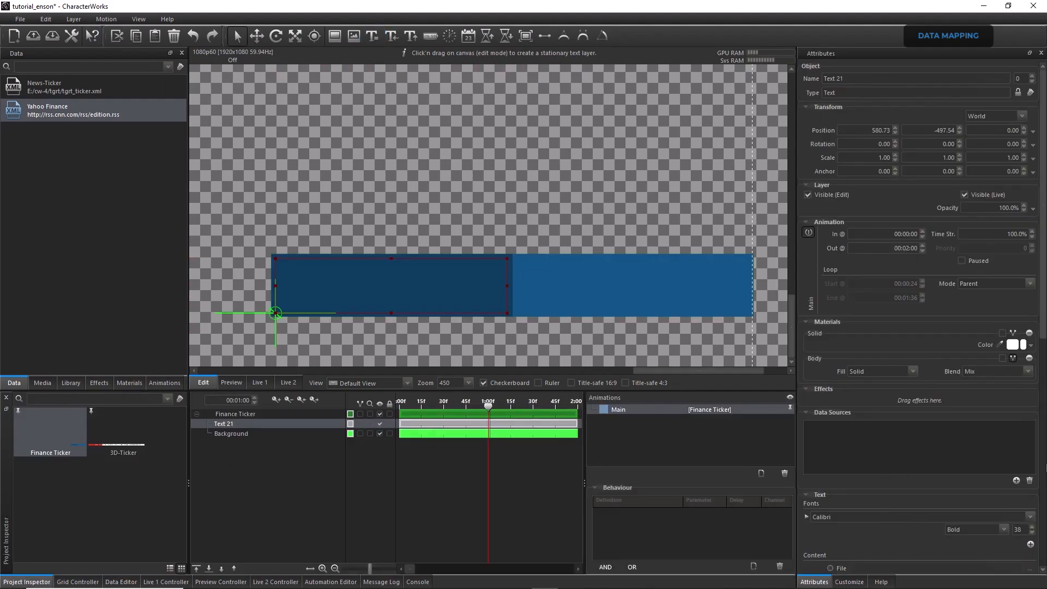
drag(1042, 330, 1041, 510)
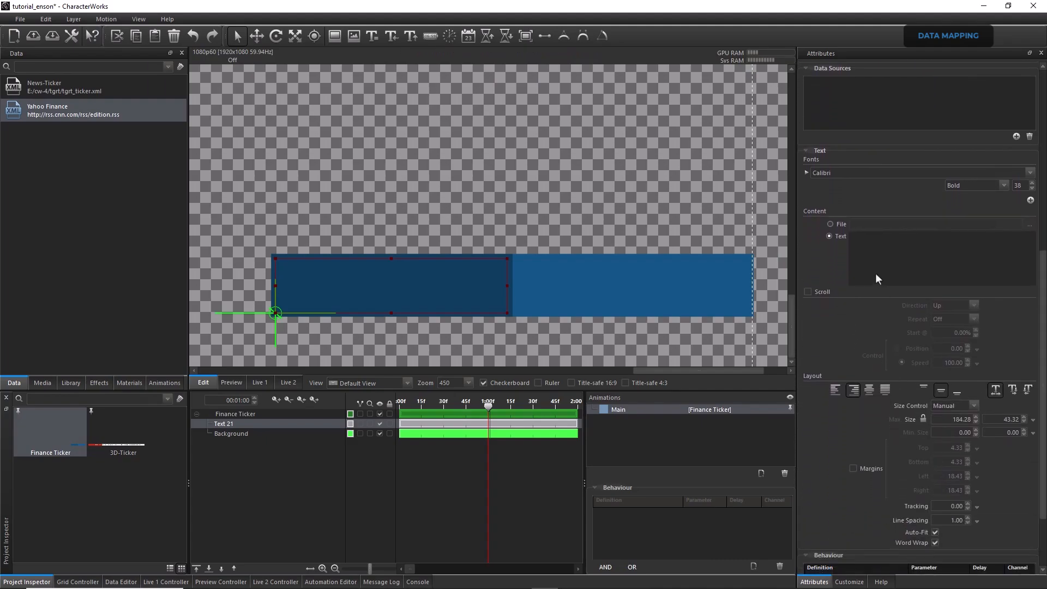
click(879, 261)
text(<data mapping=")
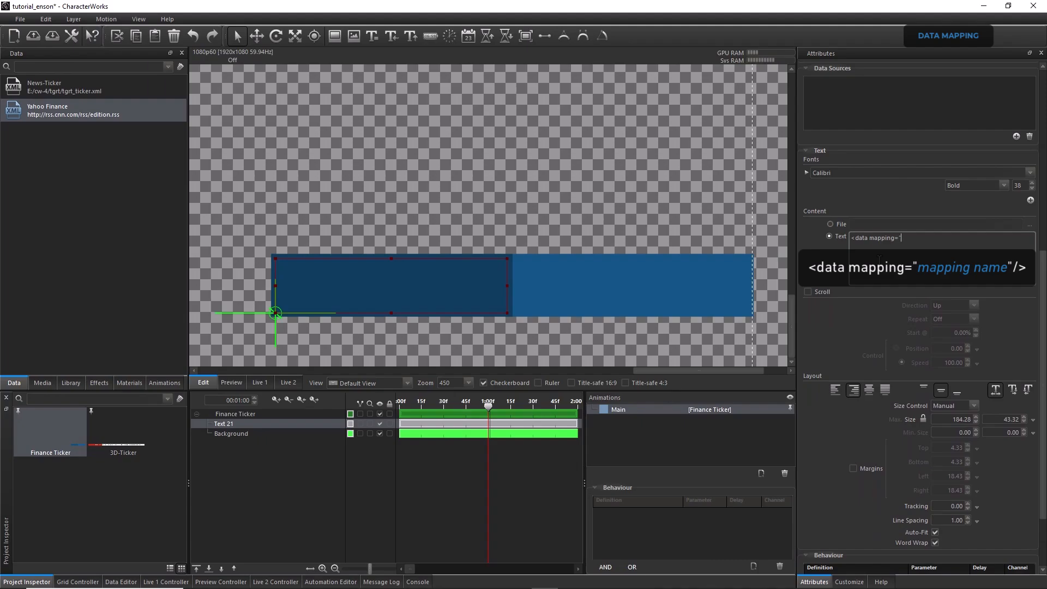
text(asset")
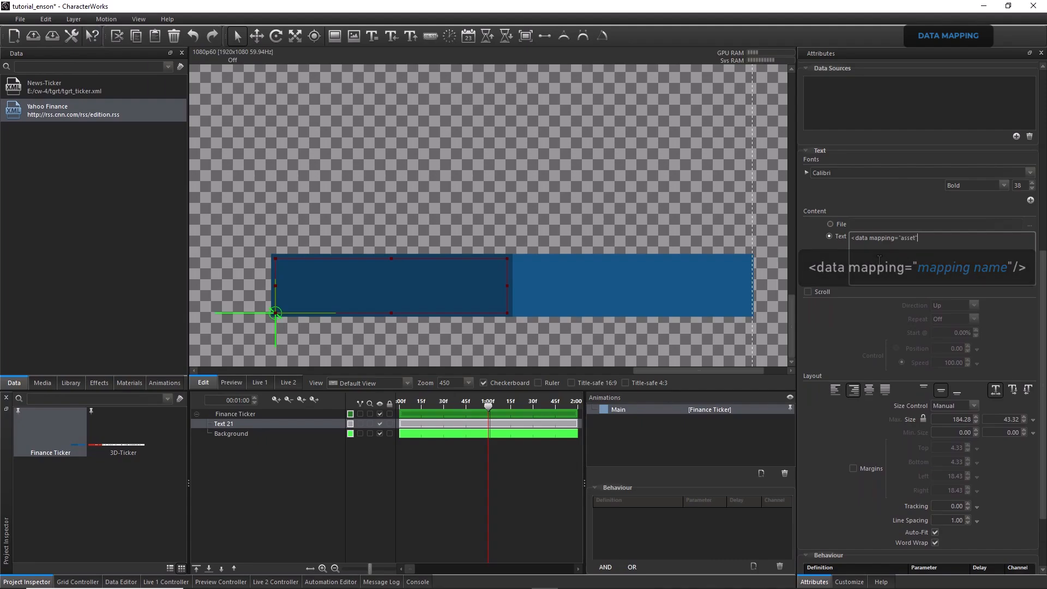
text(/>)
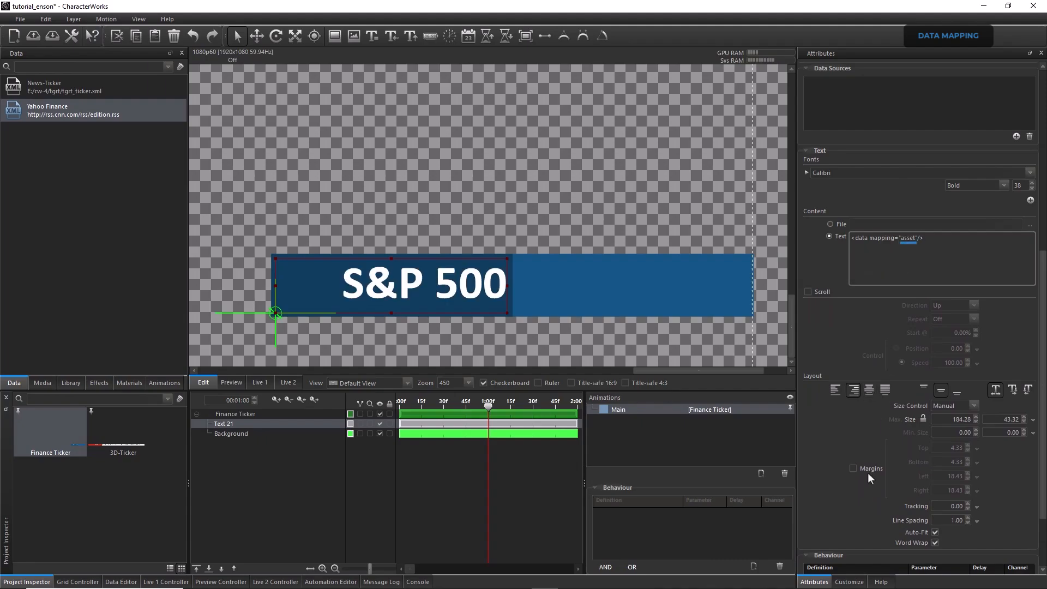
click(849, 582)
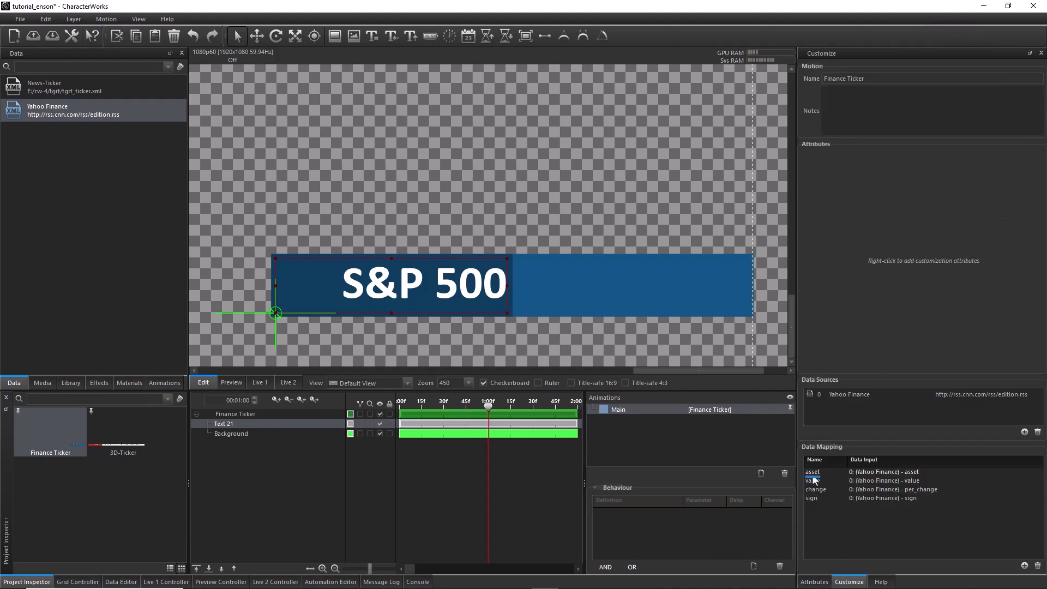
click(815, 582)
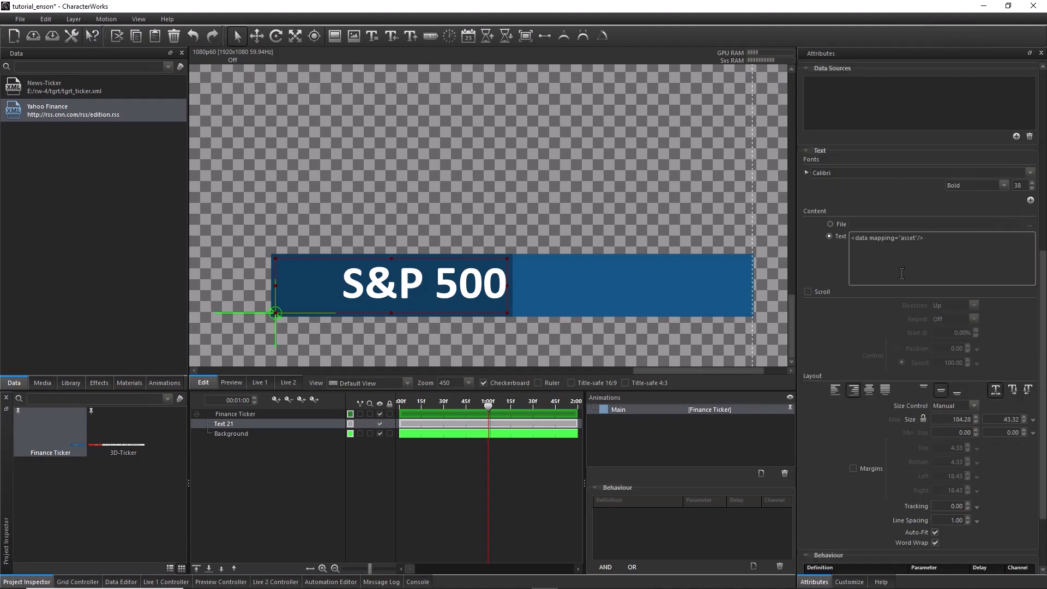
Try left alignment on the asset text, restore right alignment and lock the layer size
click(836, 388)
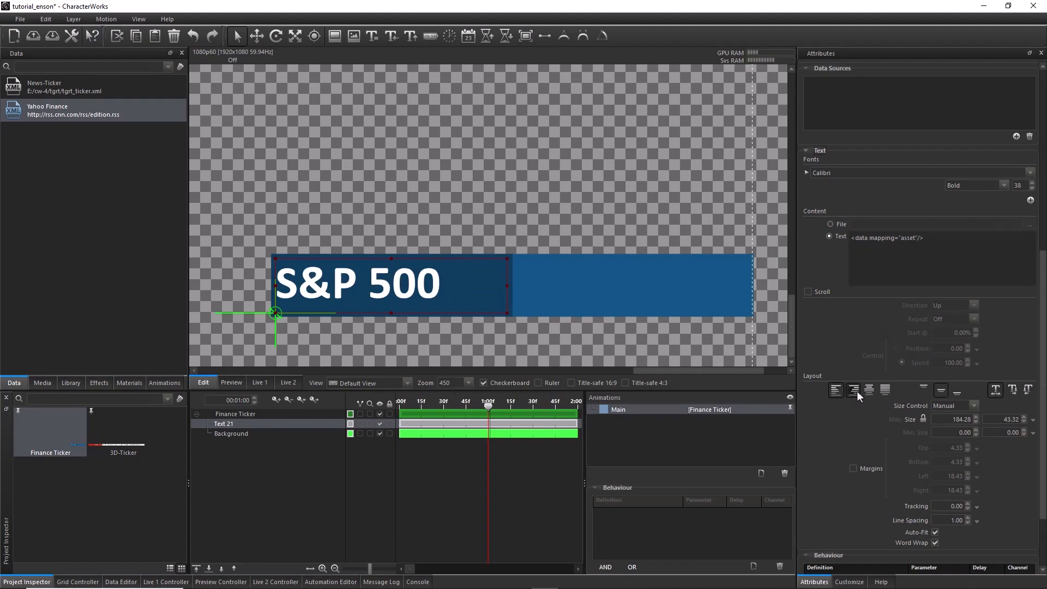
click(854, 390)
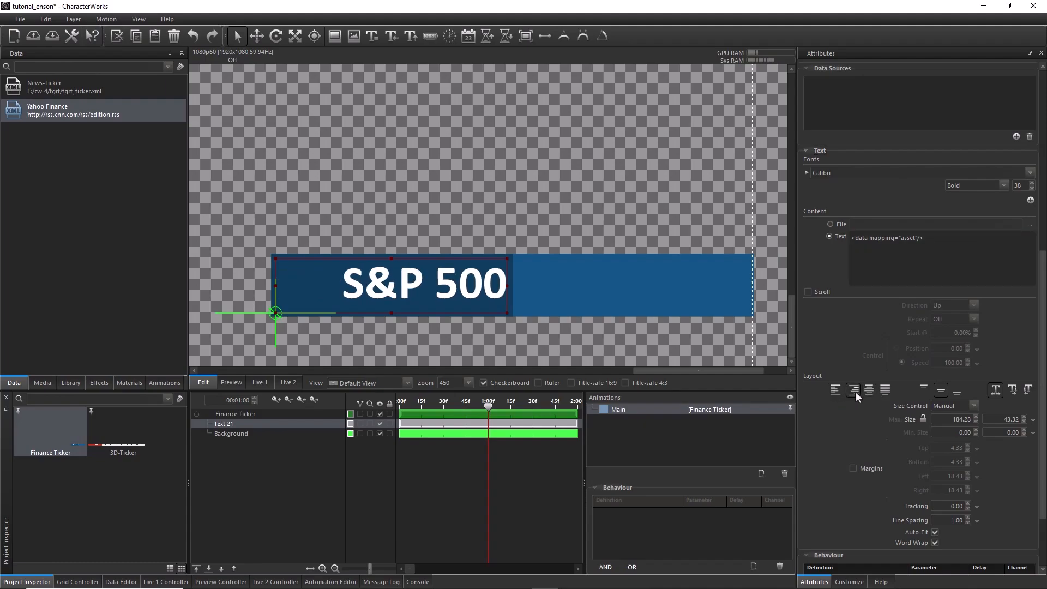
click(923, 420)
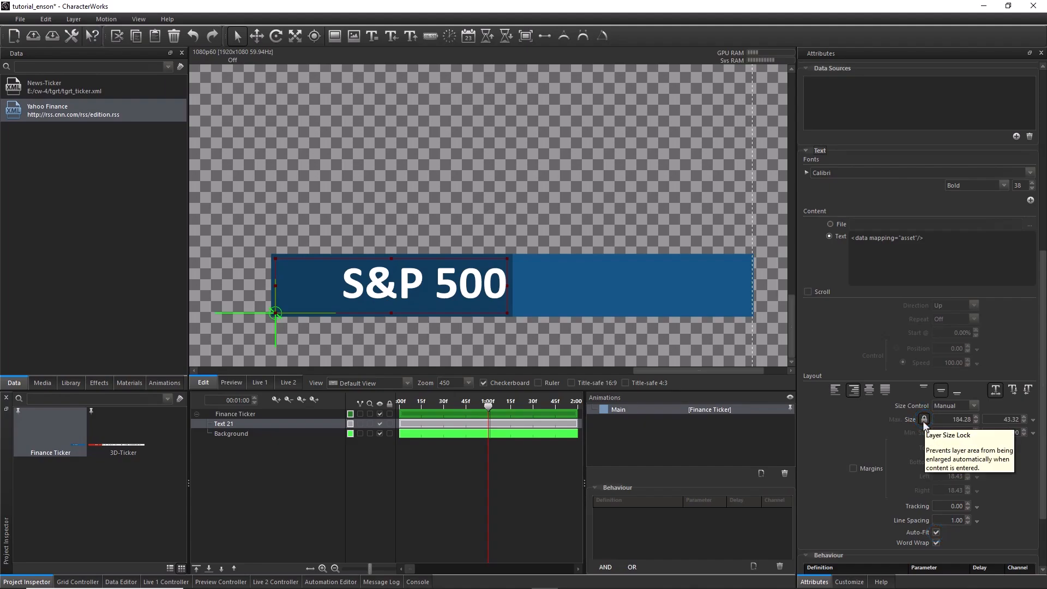
Append xxxx to the asset text as a fit test and add two more Calibri Bold fonts sized 32 and 28
click(933, 243)
text(xxxx)
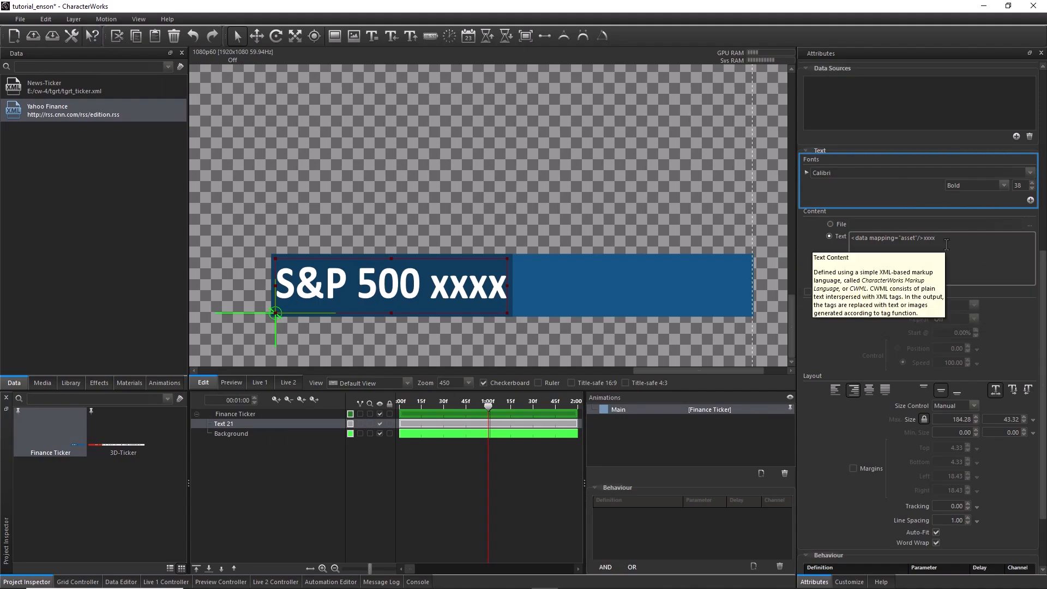
click(1030, 201)
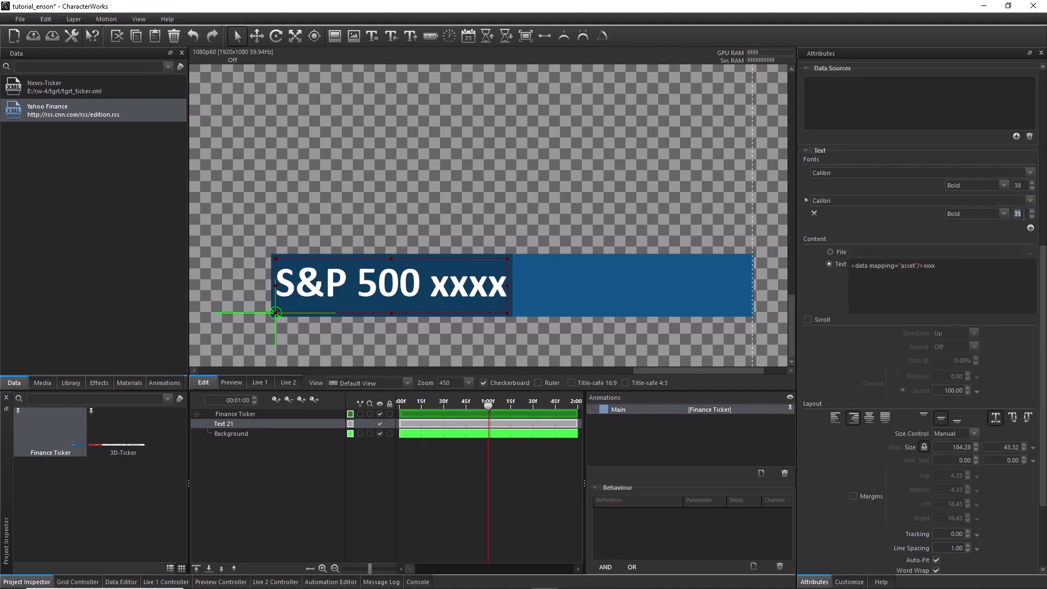
click(1030, 228)
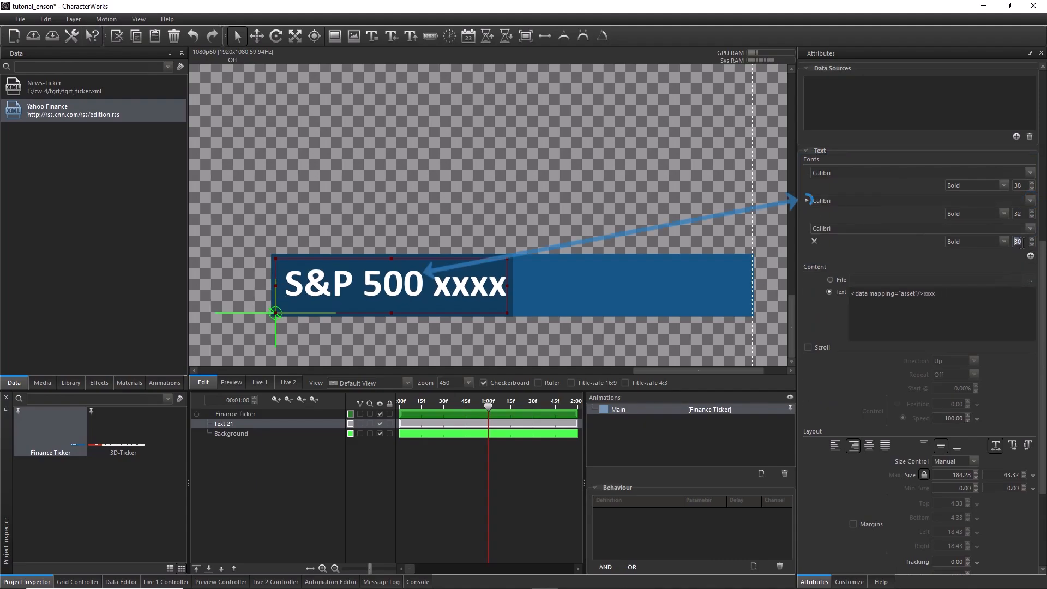
text(28)
Remove the xxxx test characters from the asset text content
click(954, 298)
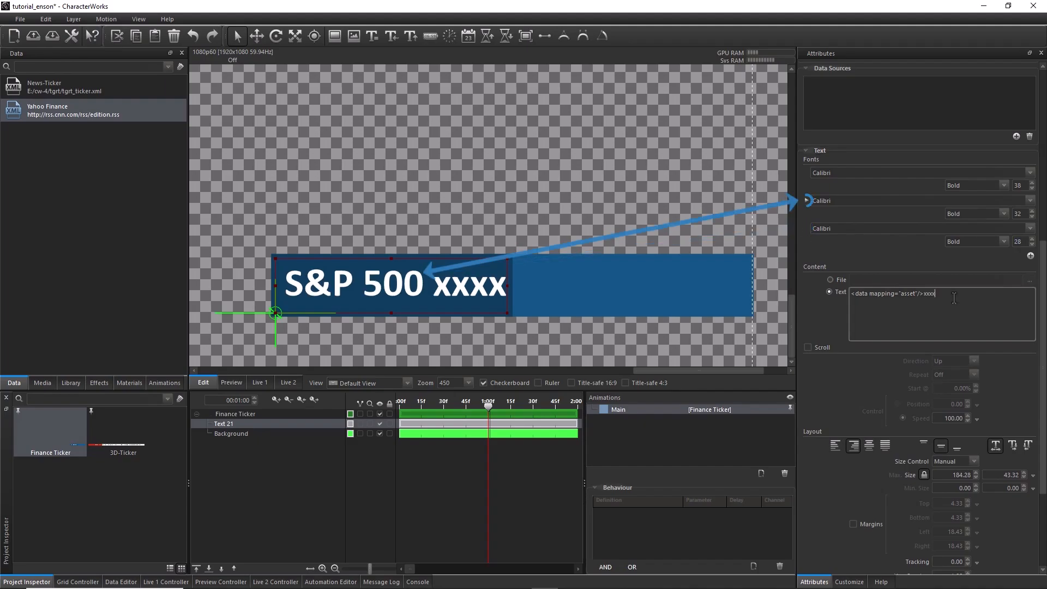
key(BackSpace)
key(BackSpace)
key(BackSpace)
key(BackSpace)
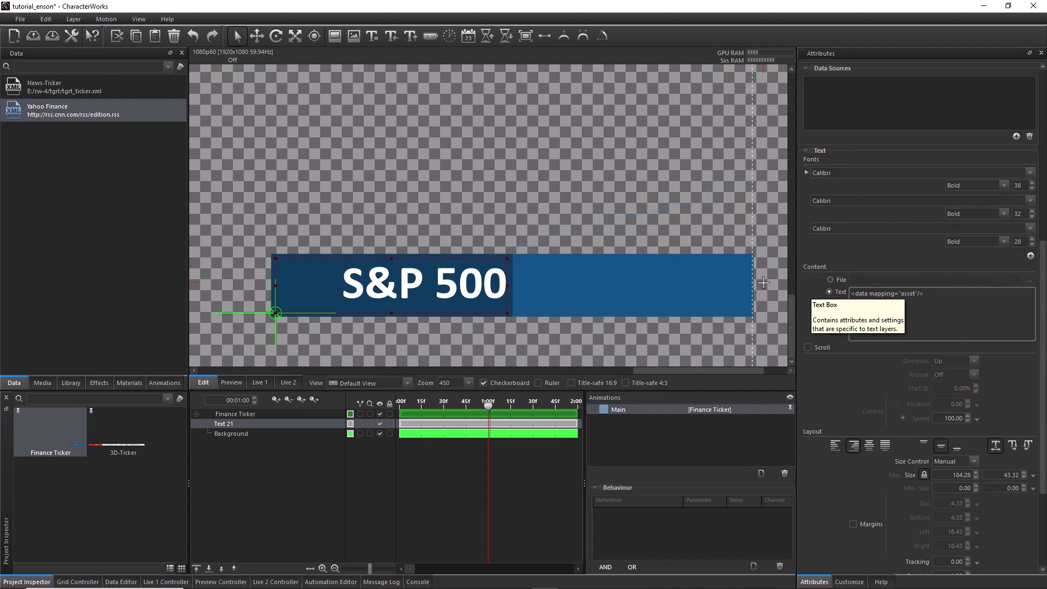
With S&P 500 and Dow 30 temporarily unchecked in Yahoo Finance, add case="upper" locale="en_US" to the asset tag, and recheck both rows
double_click(64, 111)
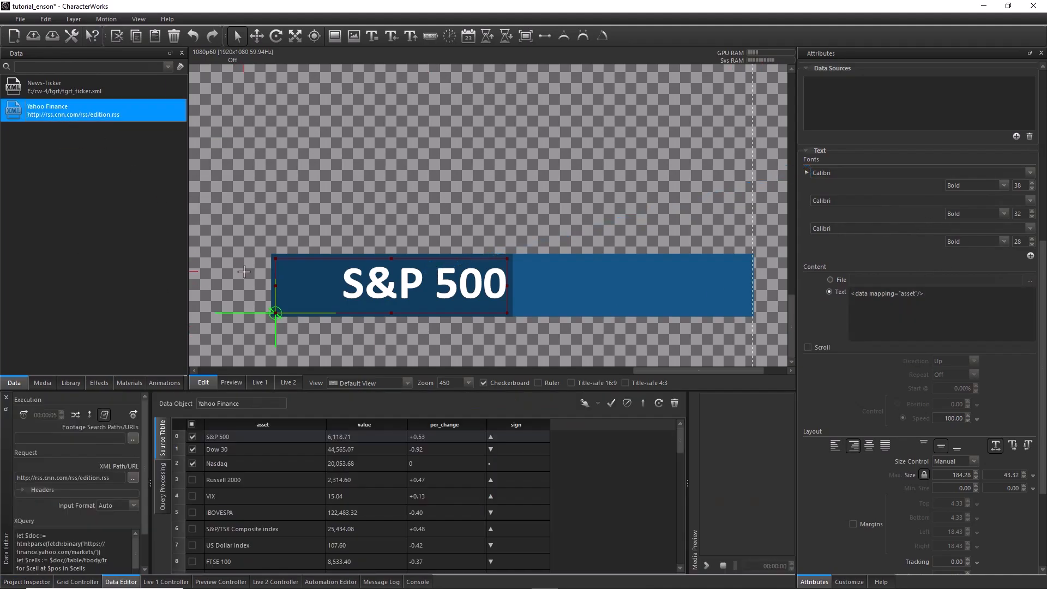
click(192, 449)
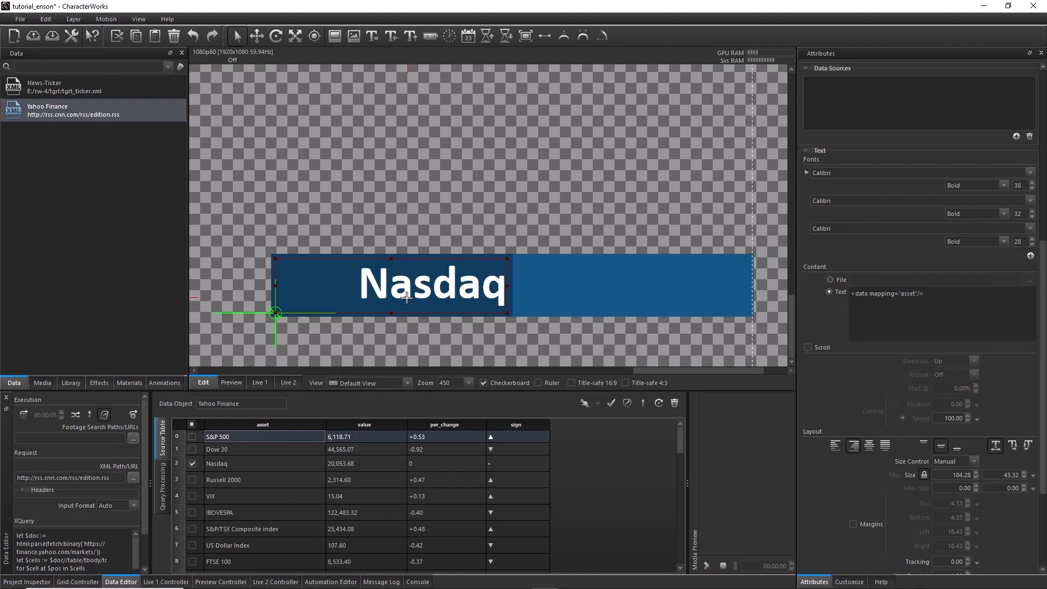
click(921, 319)
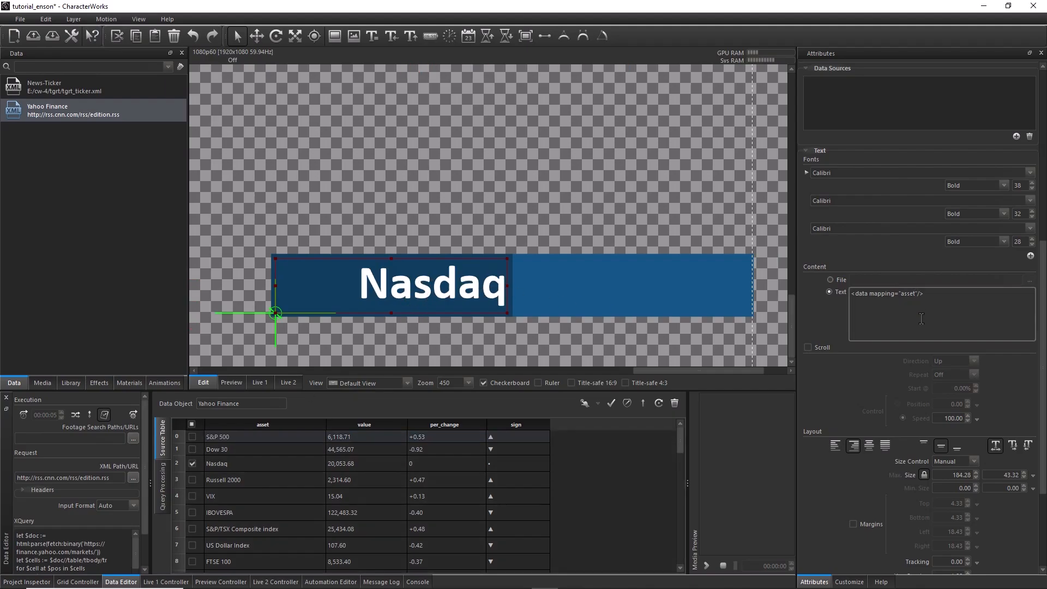
text(case=")
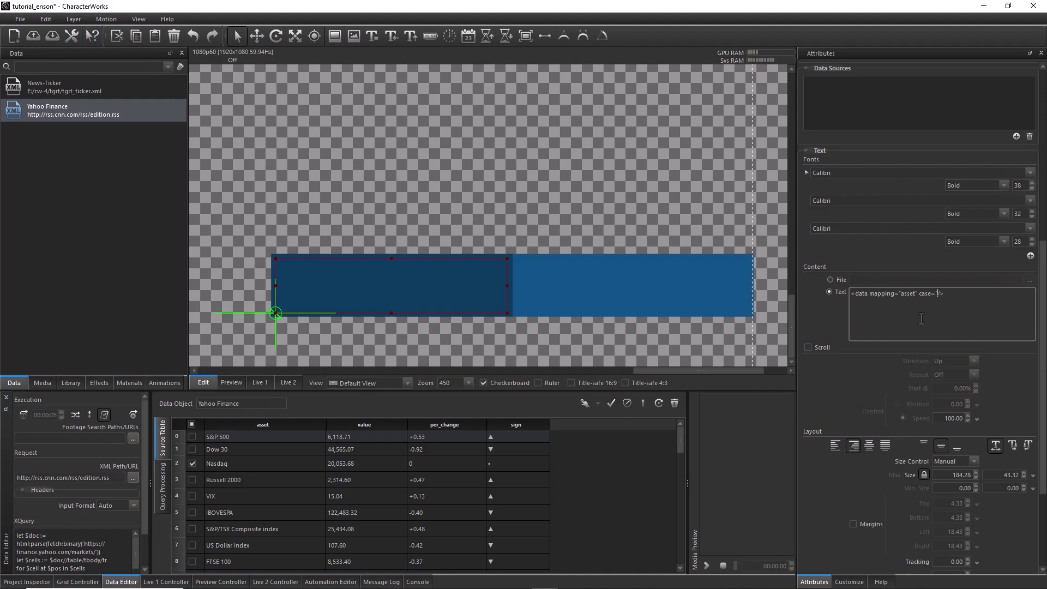
text(upper")
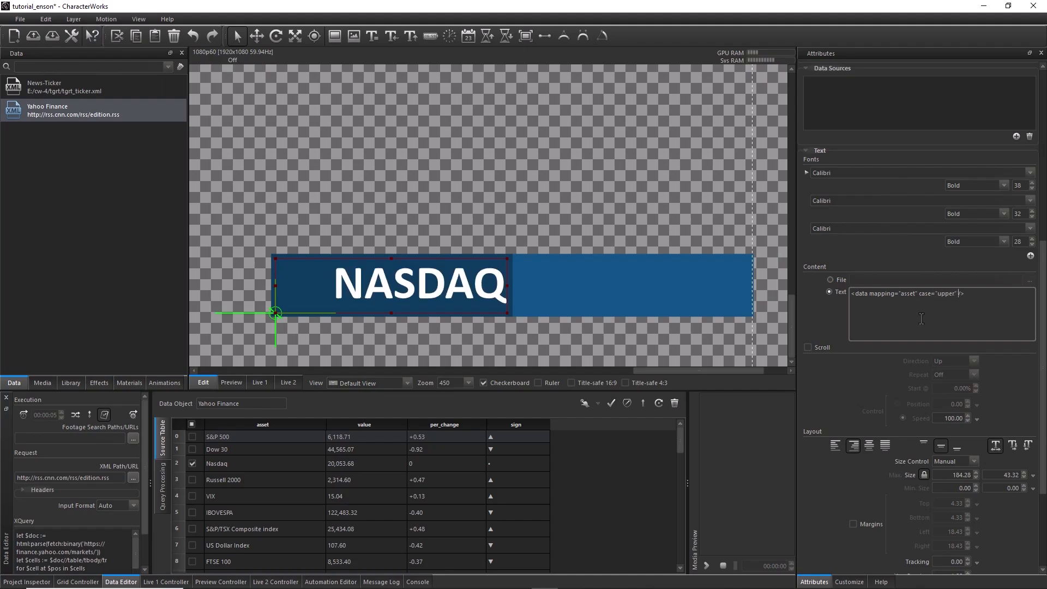
text( locale="en_US)
click(192, 447)
click(192, 437)
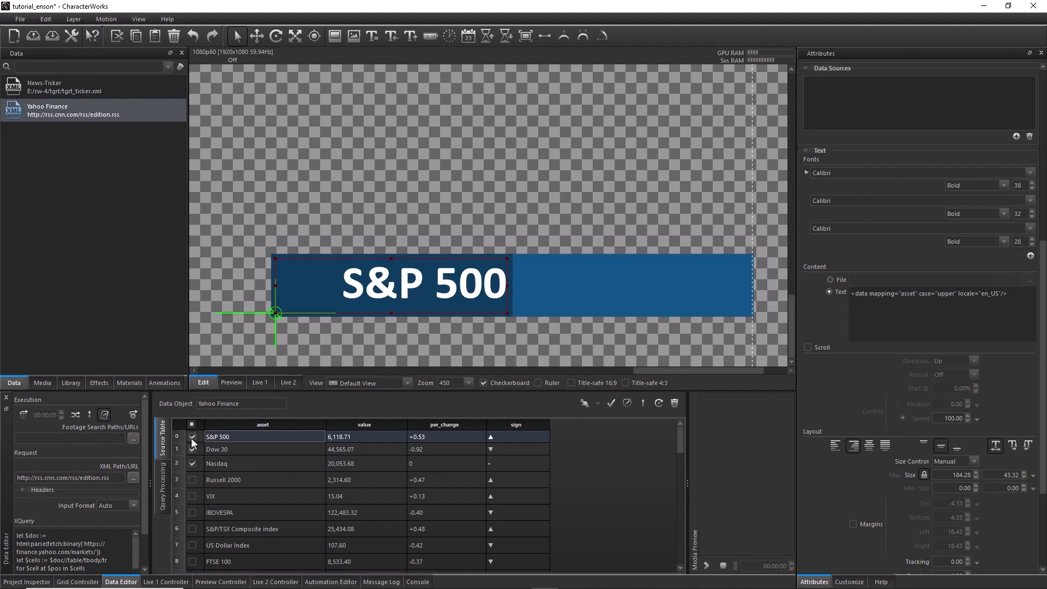
Rename the asset text layer in the Finance Ticker motion as TXT_Asset
click(33, 582)
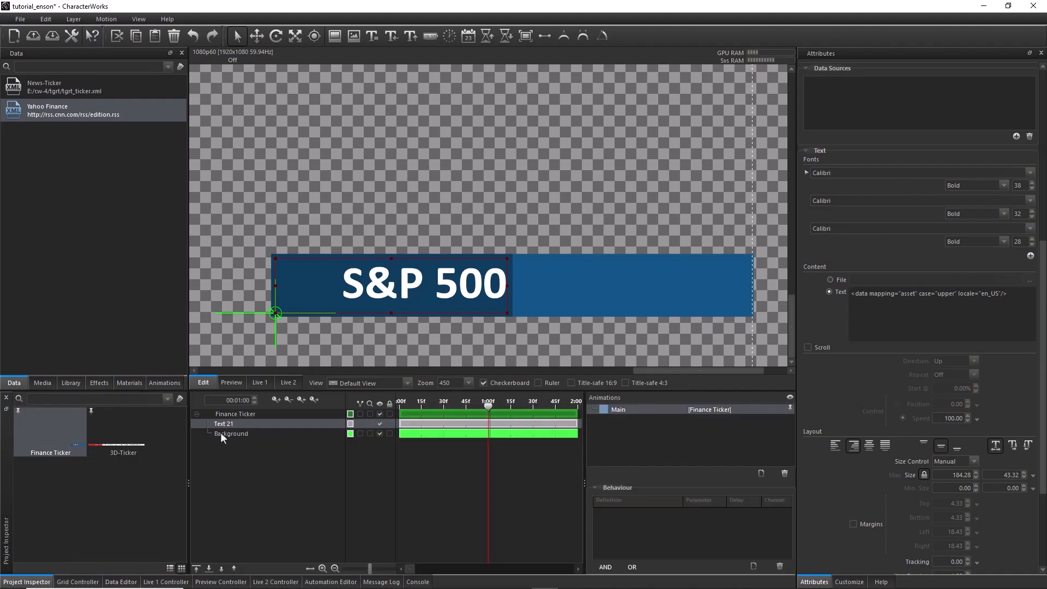
double_click(243, 425)
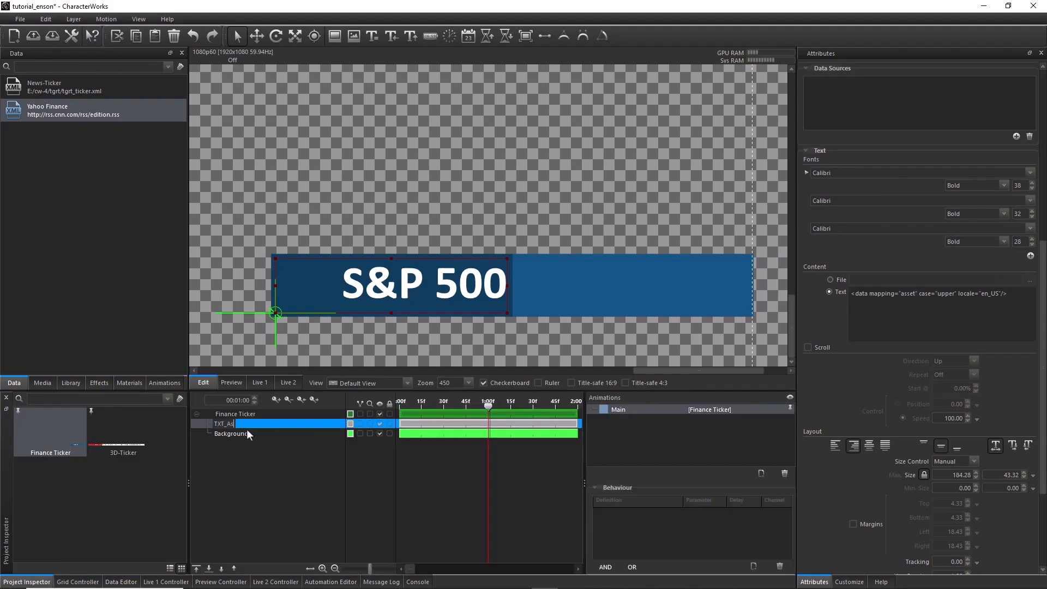
key(Return)
Paste a copy of the TXT_Asset layer into the Finance Ticker motion and rename it TXT_Value
right_click(230, 426)
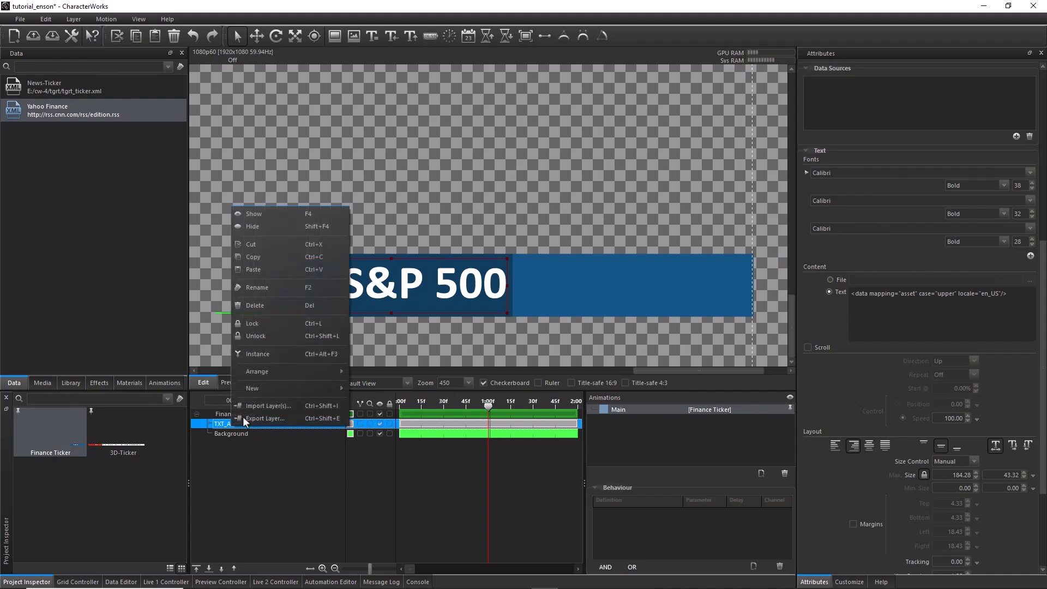
click(257, 257)
right_click(241, 413)
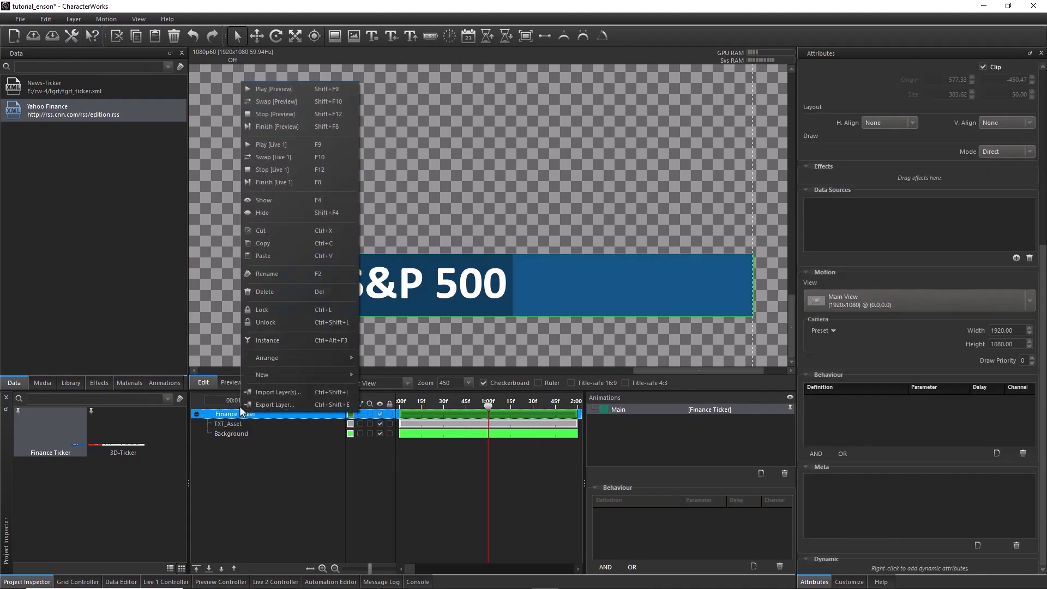
click(264, 256)
double_click(261, 426)
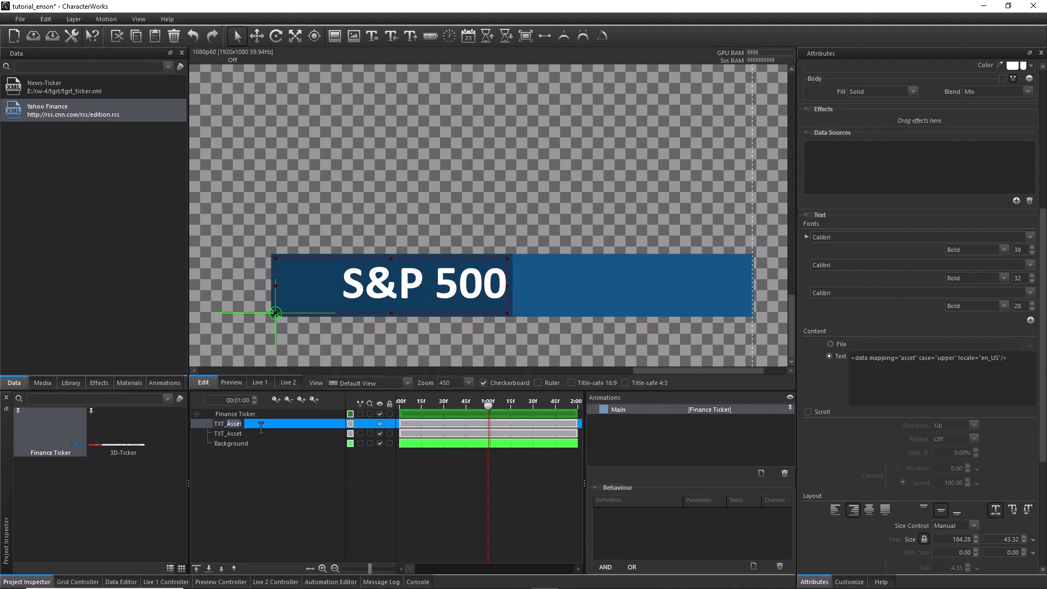
text(Value)
key(Return)
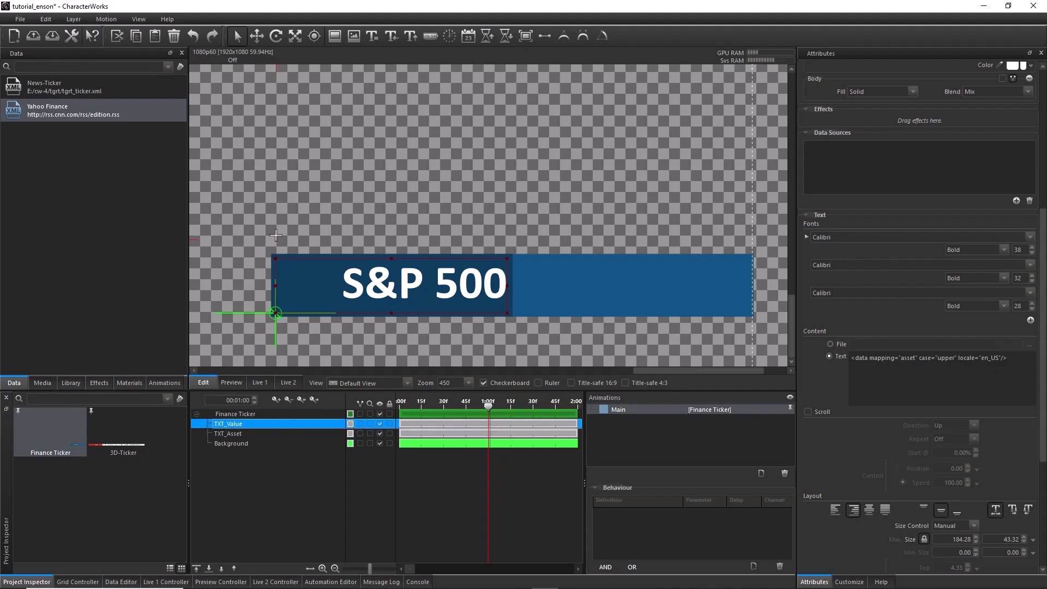
Move the TXT_Value text horizontally onto the lighter blue half and set its data mapping to value
click(257, 36)
drag(333, 314, 564, 327)
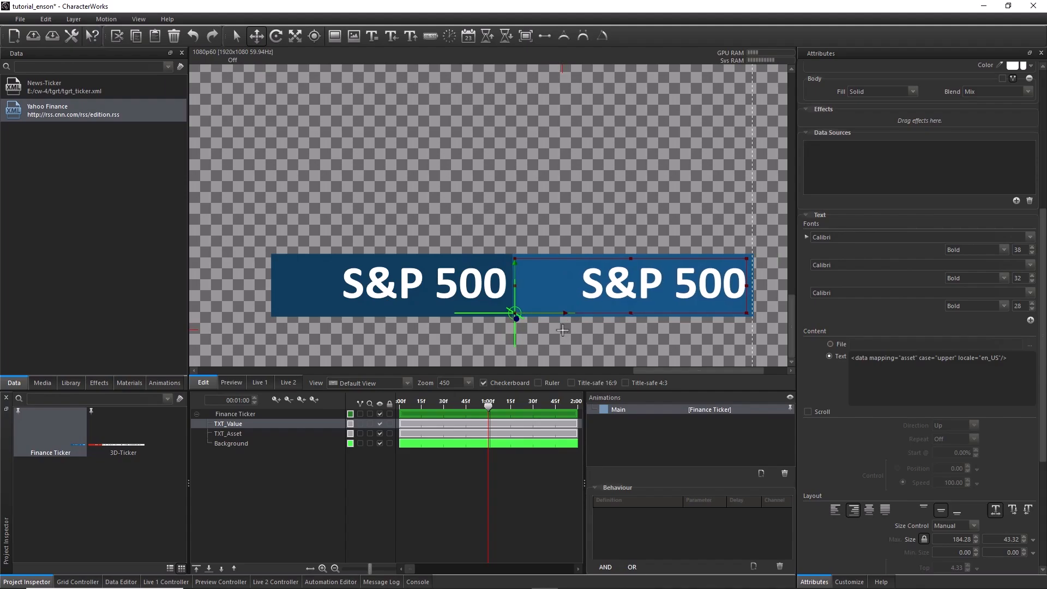
click(916, 360)
key(BackSpace)
key(BackSpace)
key(BackSpace)
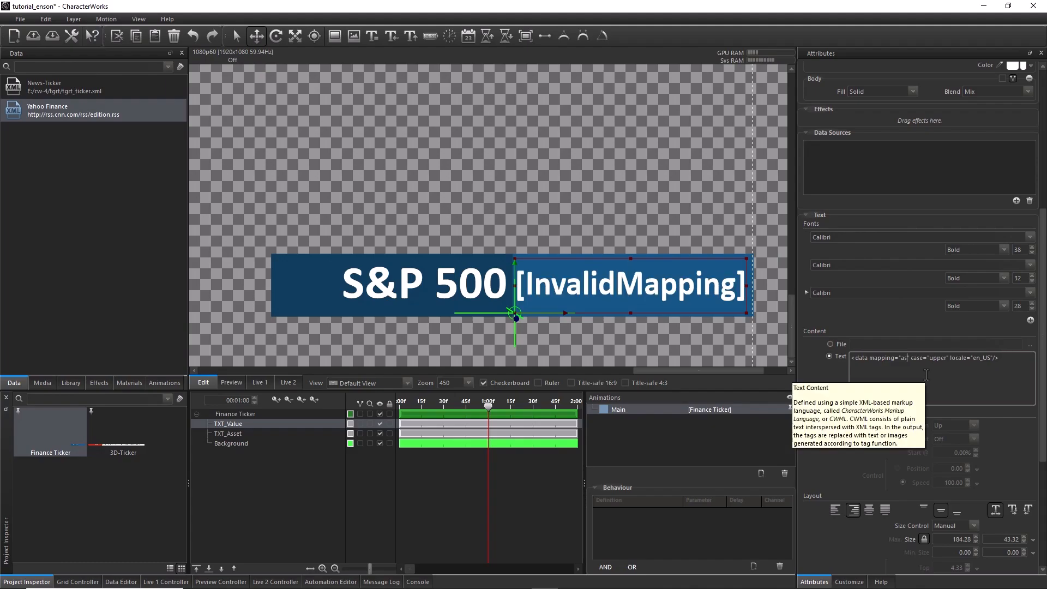
key(BackSpace)
key(BackSpace)
text(value)
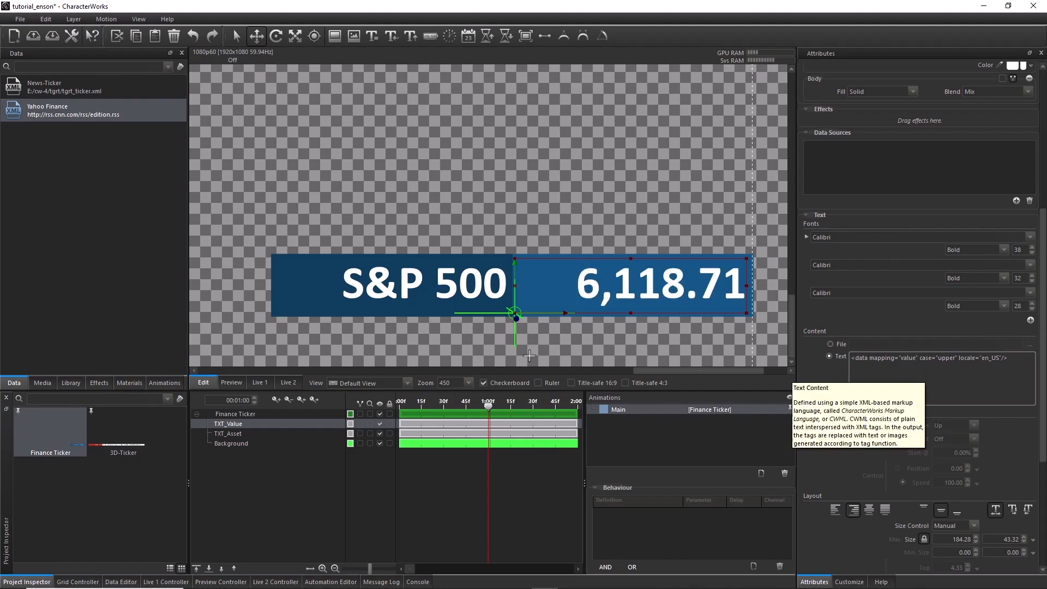
Toggle the S&P 500 row of the Yahoo Finance data off and back on to check both mapped texts
double_click(50, 118)
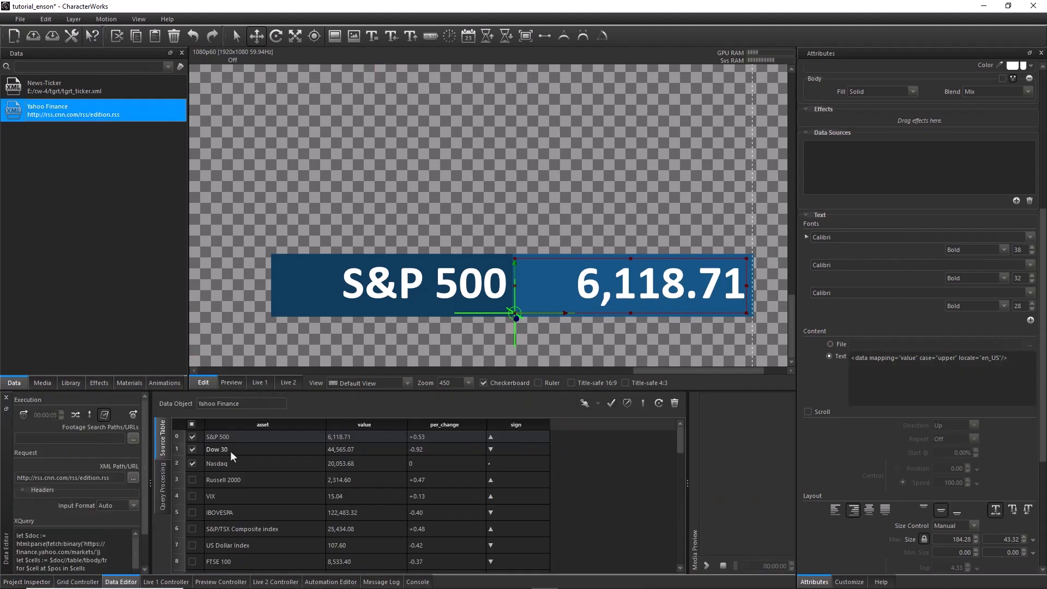
click(192, 437)
click(191, 437)
click(192, 437)
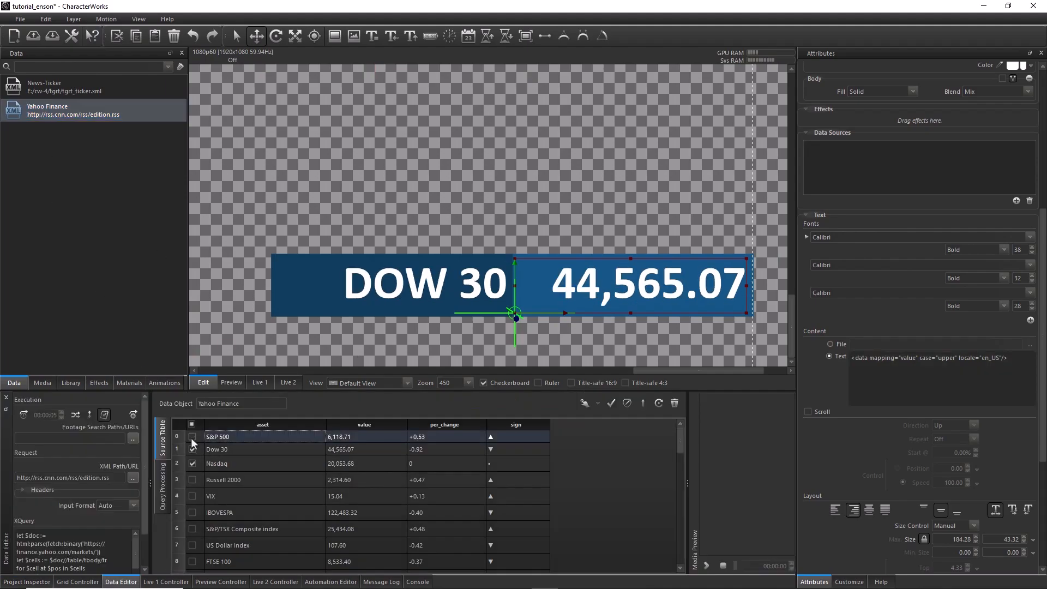
click(191, 437)
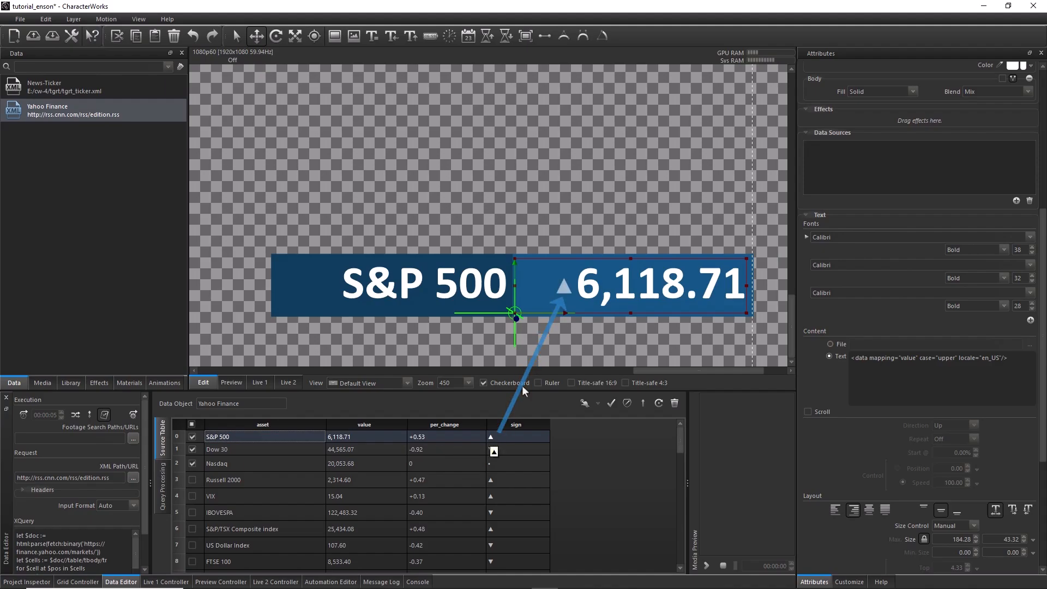
Paste a copy of the TXT_Value layer into the Finance Ticker motion and rename it TXT_Sign
click(36, 584)
right_click(228, 426)
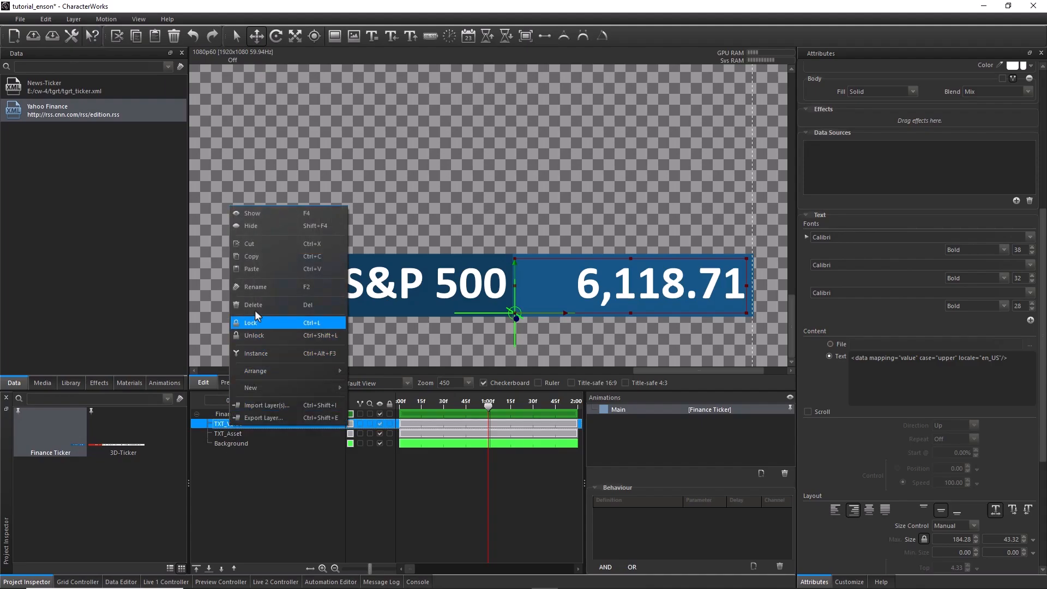
click(235, 416)
right_click(238, 420)
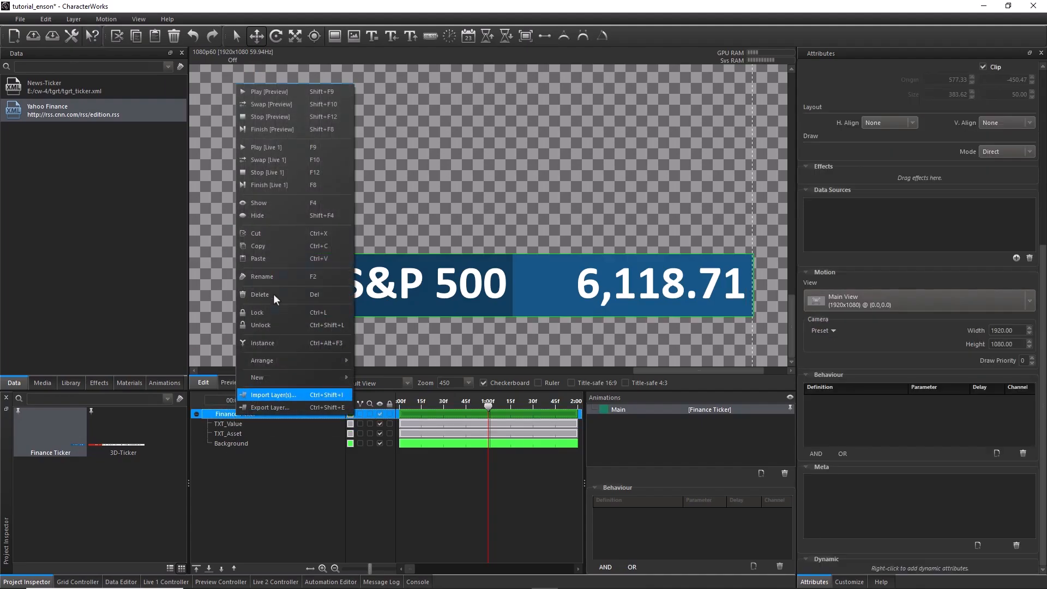
click(272, 253)
double_click(234, 426)
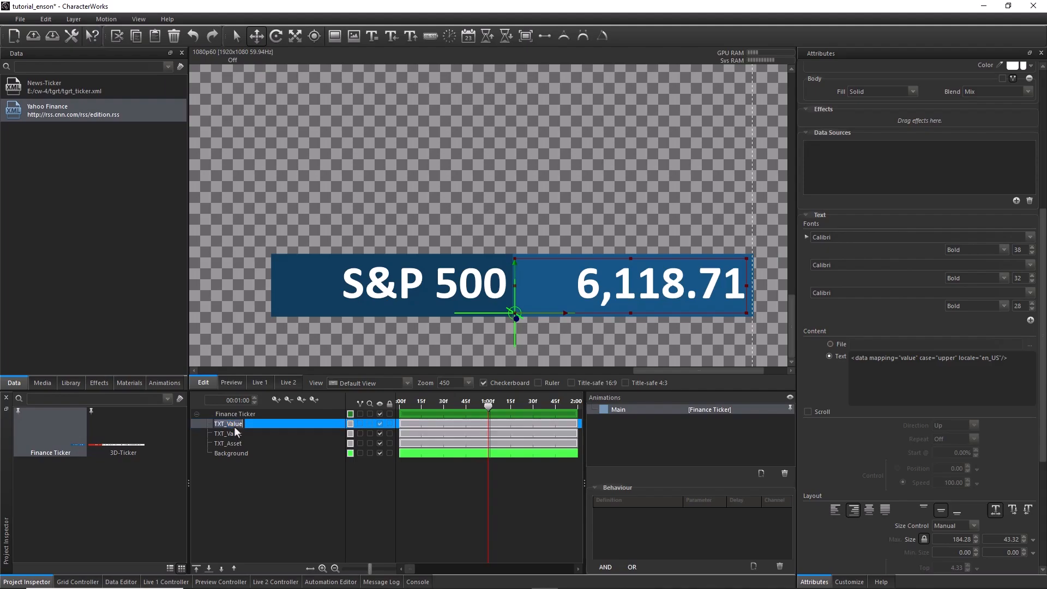
drag(227, 424, 247, 425)
text(Sign)
Move the TXT_Sign text above the blue background and set its data mapping to sign
drag(508, 262, 509, 203)
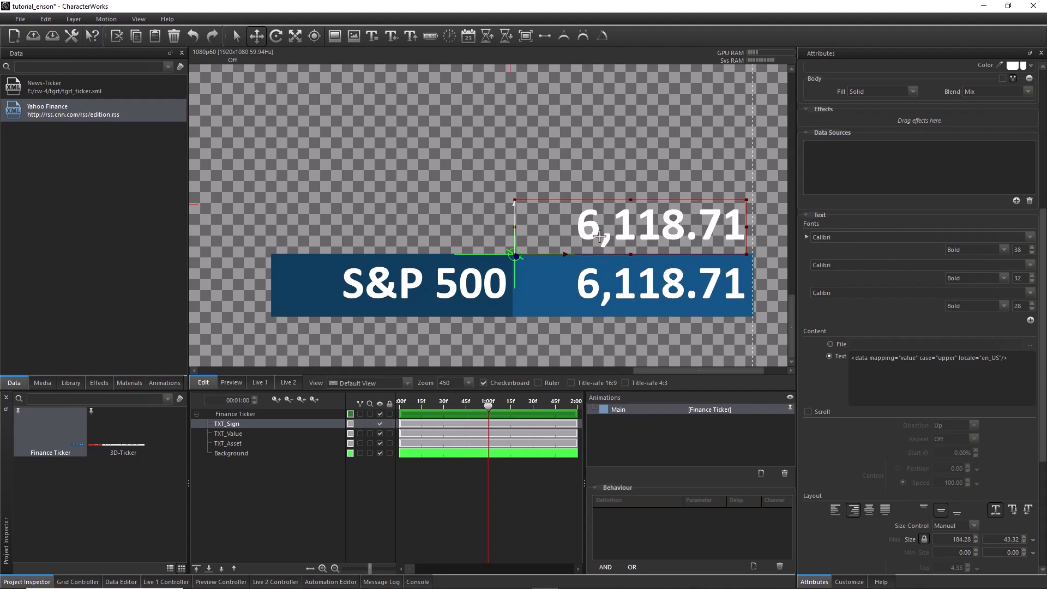
click(915, 360)
key(BackSpace)
key(BackSpace)
key(BackSpace)
key(BackSpace)
key(BackSpace)
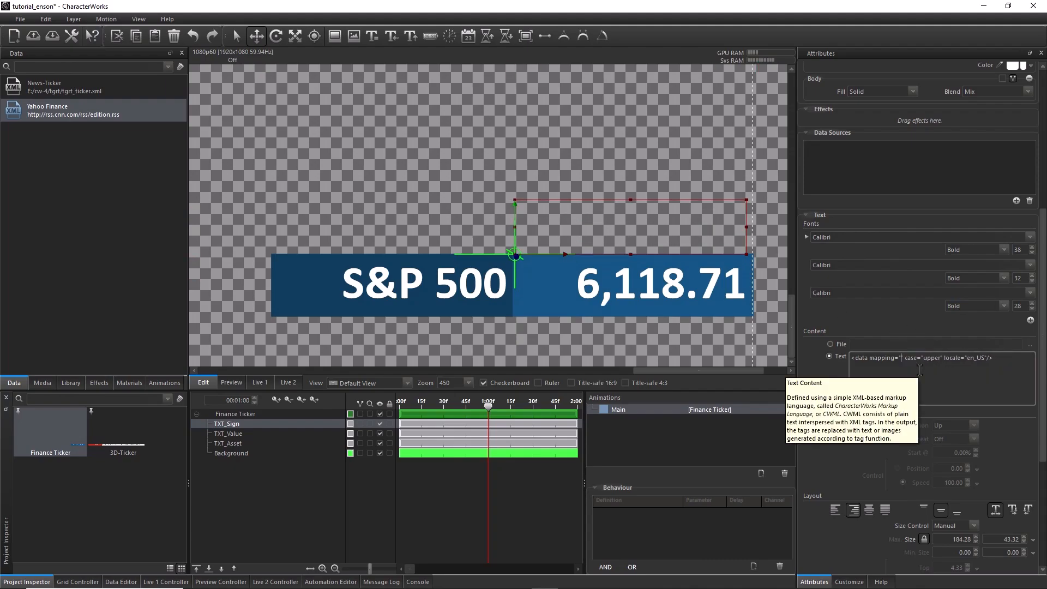
text(sign)
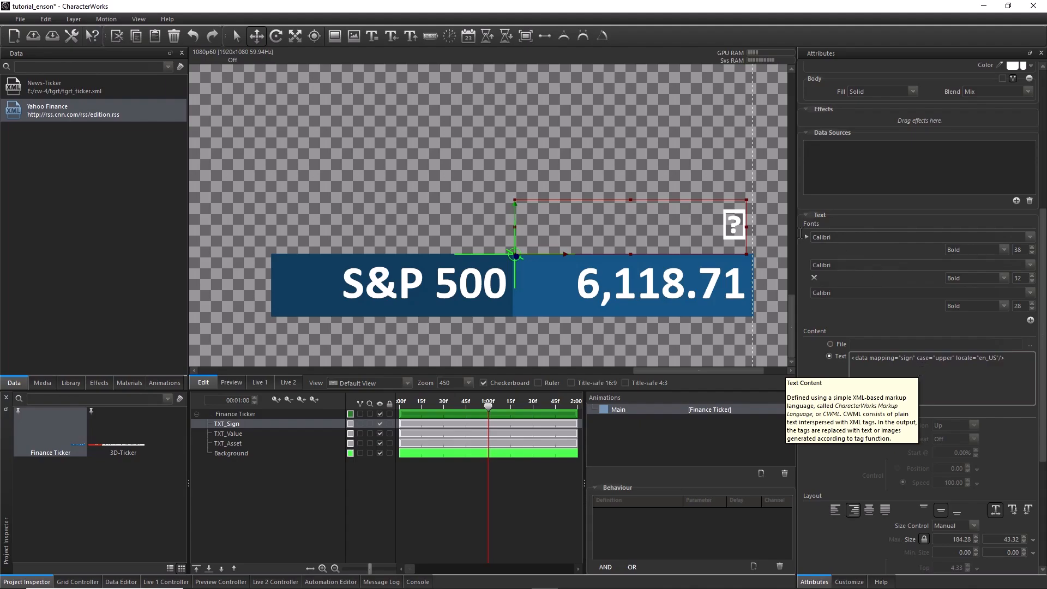
Set the first font of TXT_Sign to Times New Roman and narrow its text box to about 41 wide
click(1030, 236)
scroll(922, 316, down, 10)
scroll(922, 316, down, 15)
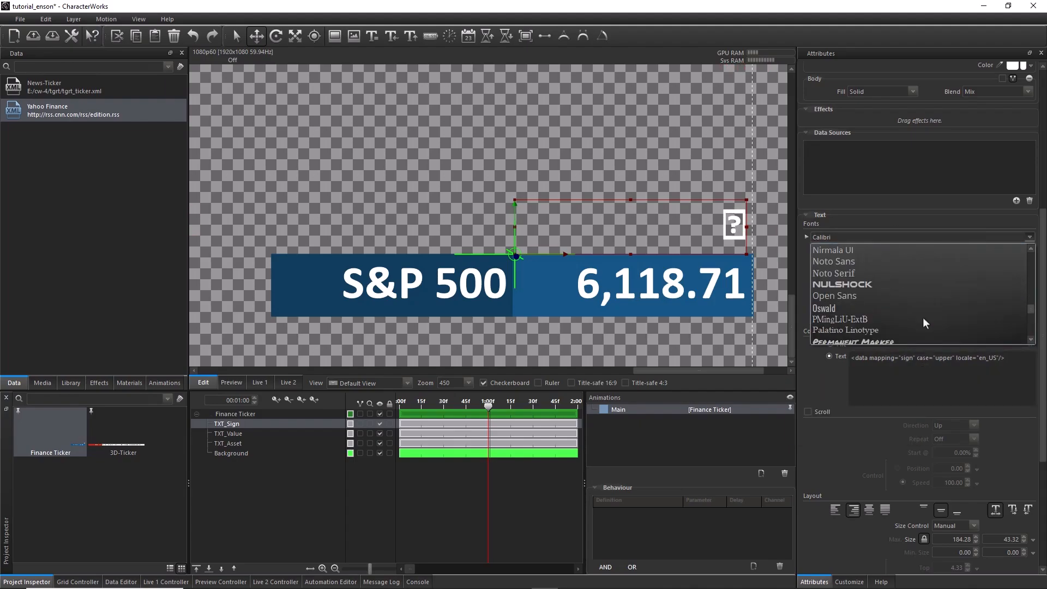
click(866, 275)
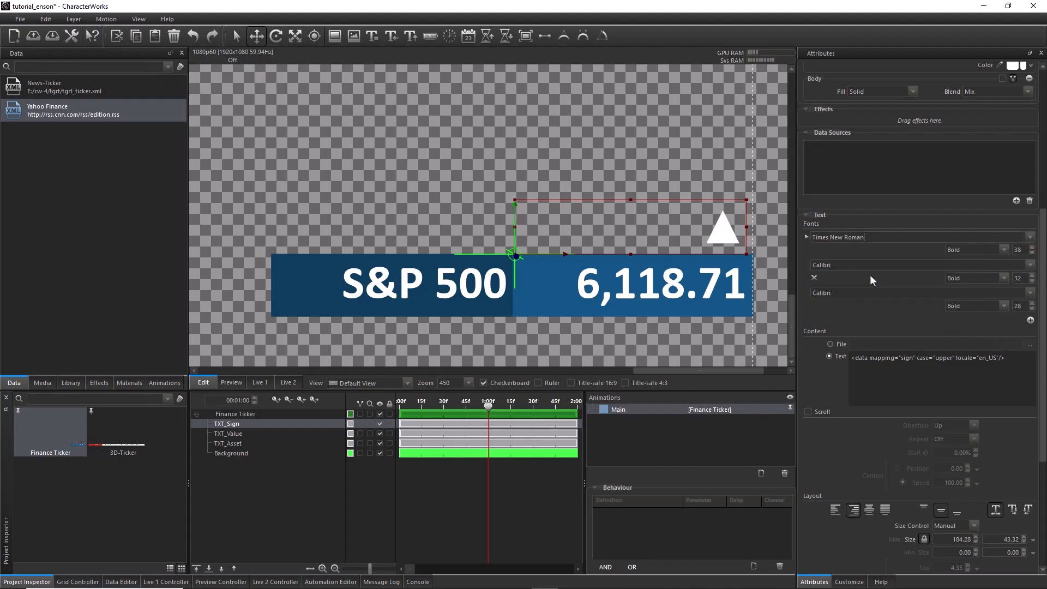
drag(746, 233, 567, 229)
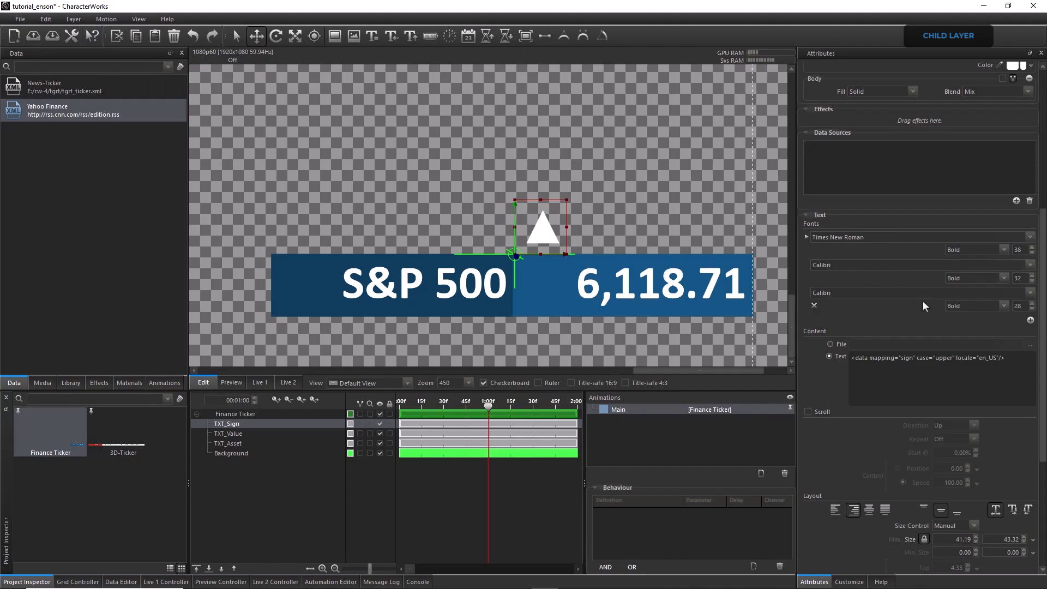
Remove the two spare Calibri fonts from TXT_Sign and centre its text horizontally
click(813, 306)
click(814, 277)
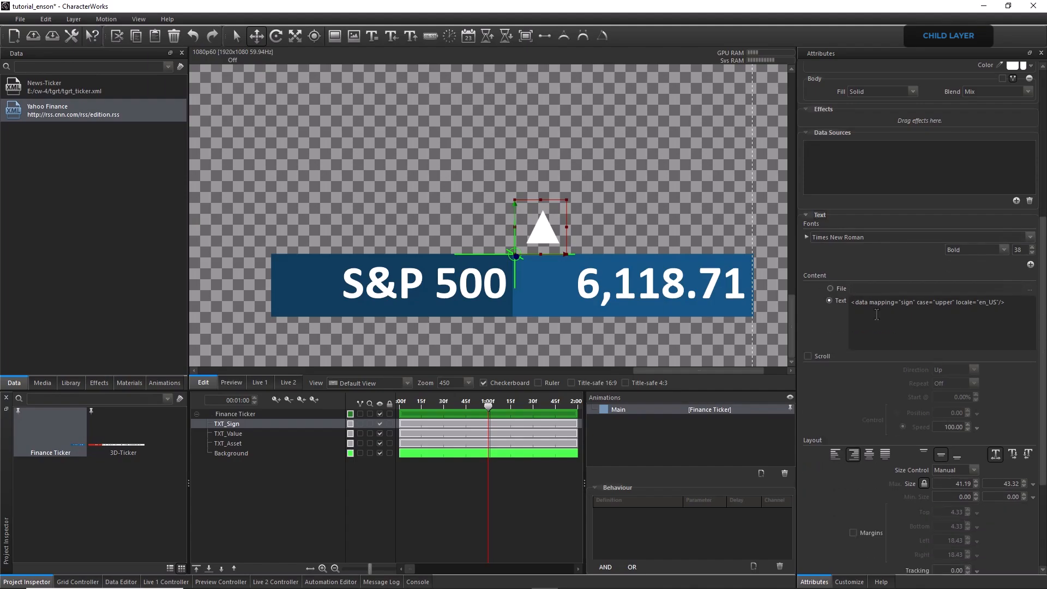
click(868, 456)
Make TXT_Sign a child of TXT_Value and insert <child index="0"/> before the data tag in the TXT_Value content
mouse_move(230, 424)
mouse_down()
mouse_move(264, 435)
mouse_move(248, 433)
mouse_up()
click(208, 424)
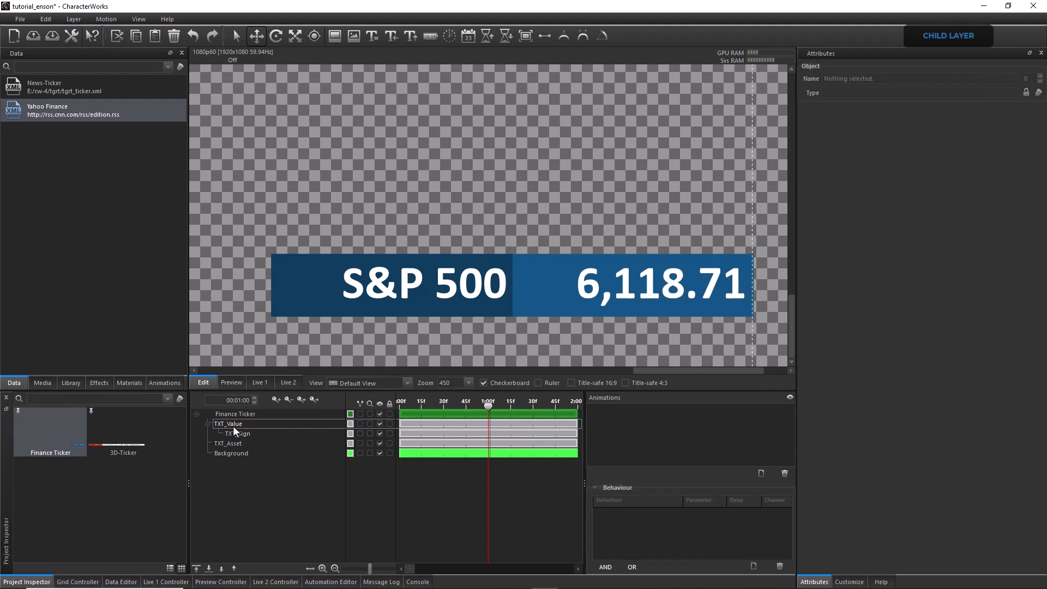
click(233, 426)
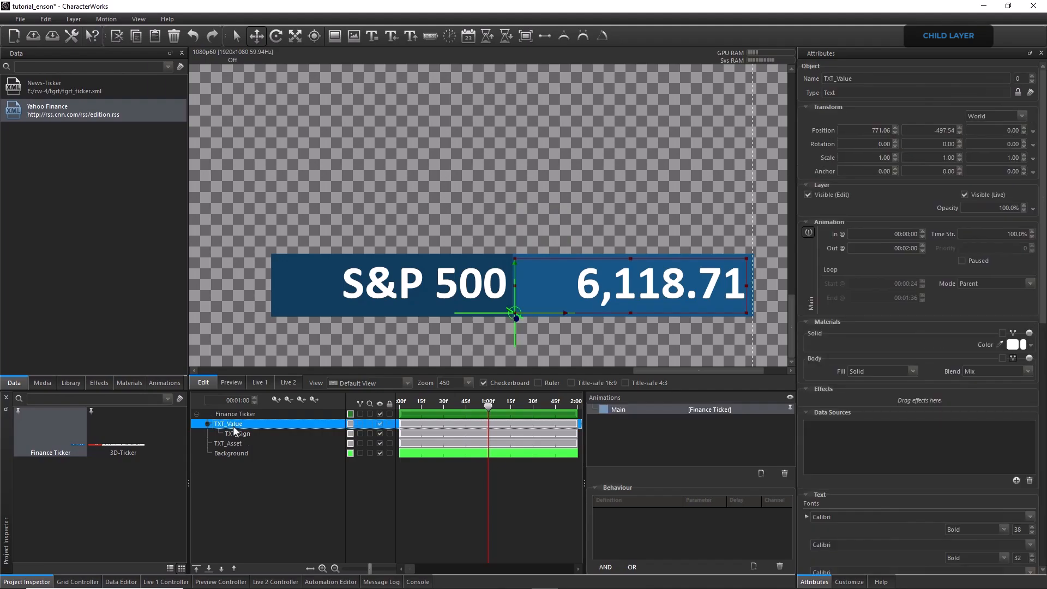
click(1042, 522)
click(857, 167)
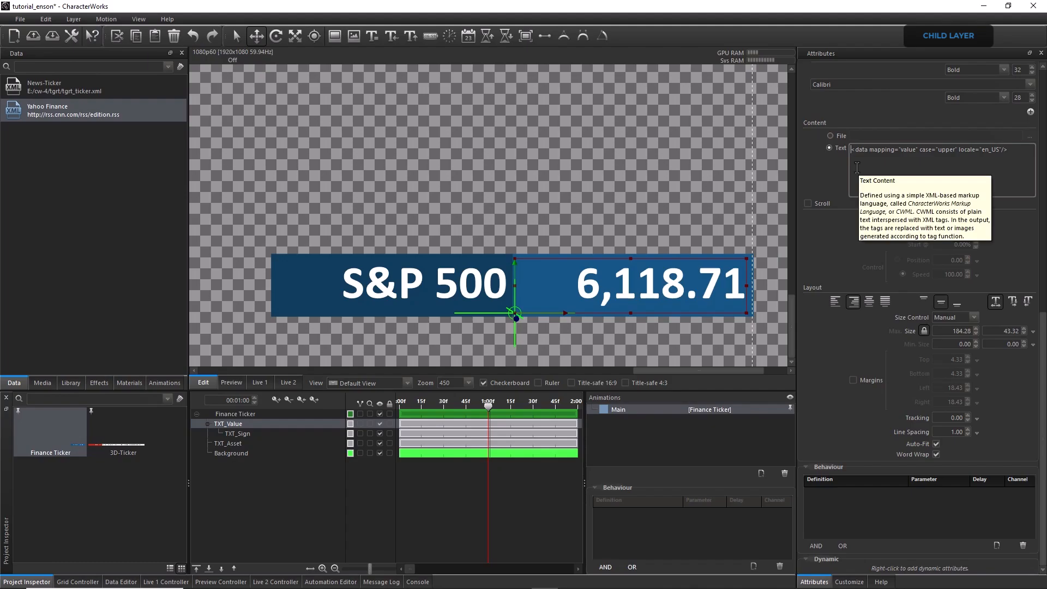
text(<chi)
text(ld index="0)
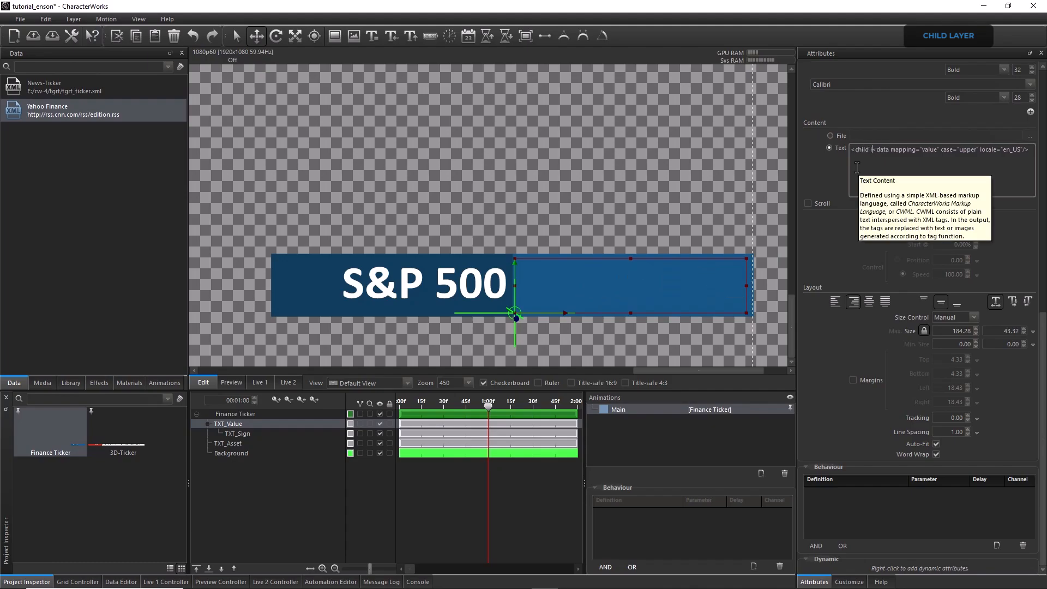
text("/>)
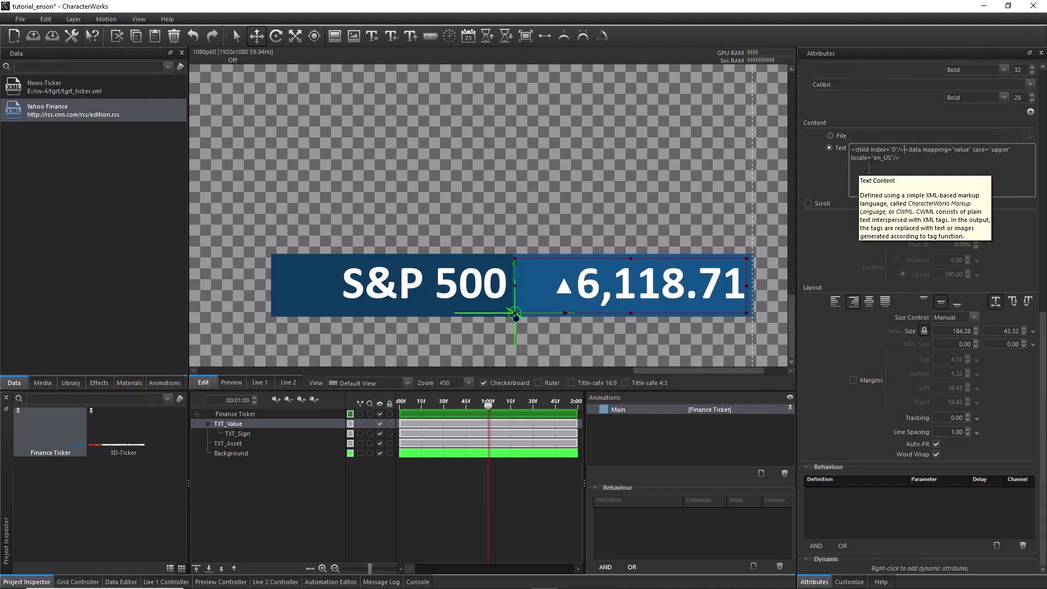
Set the solid material colour of the TXT_Sign layer to purple #822fff
click(273, 434)
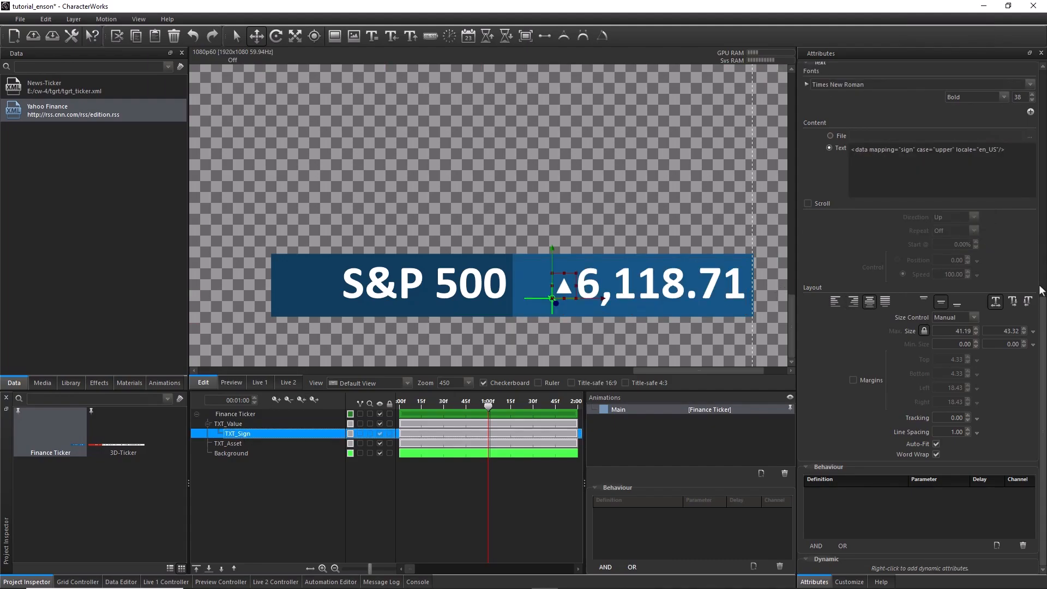
drag(1042, 319, 1043, 167)
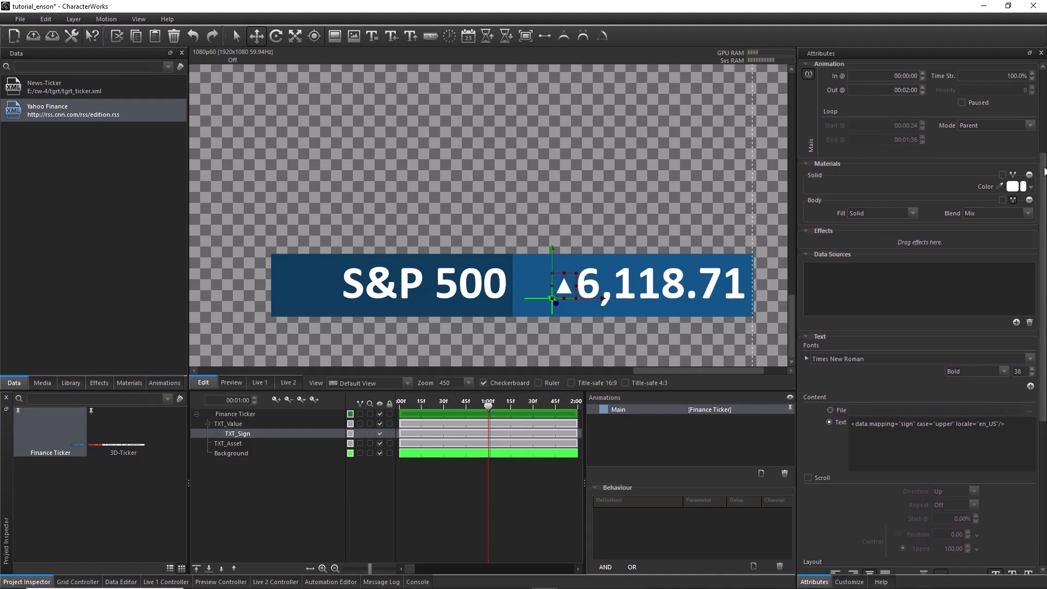
click(1013, 187)
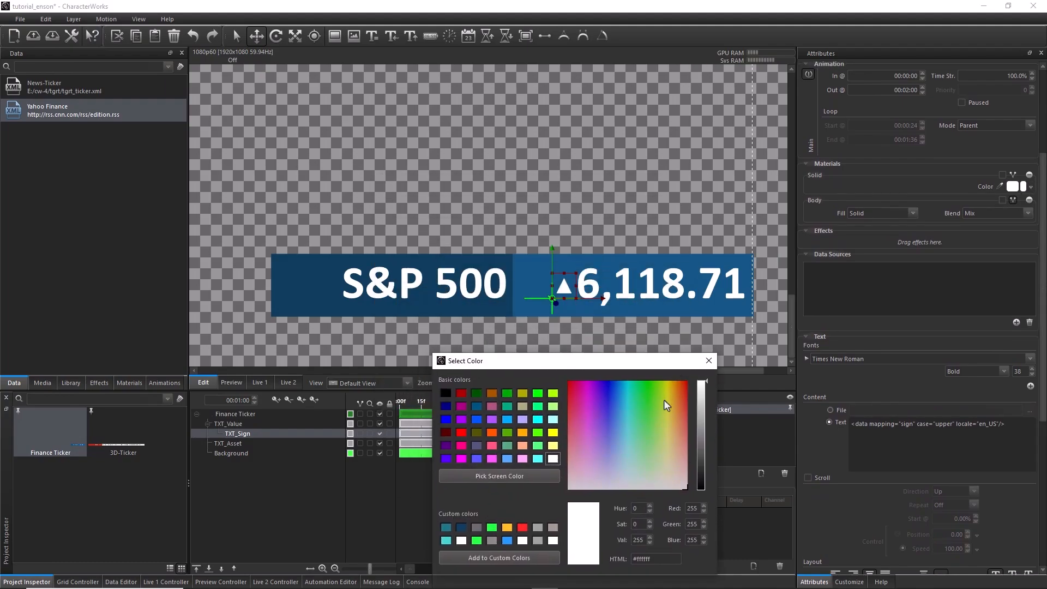
click(645, 402)
click(570, 410)
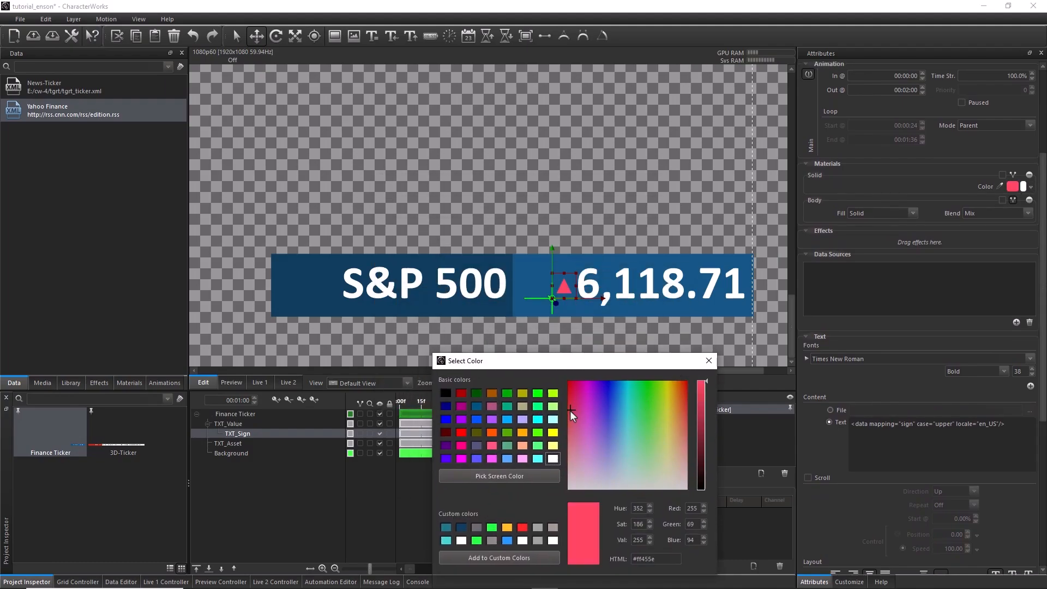
click(620, 394)
click(600, 401)
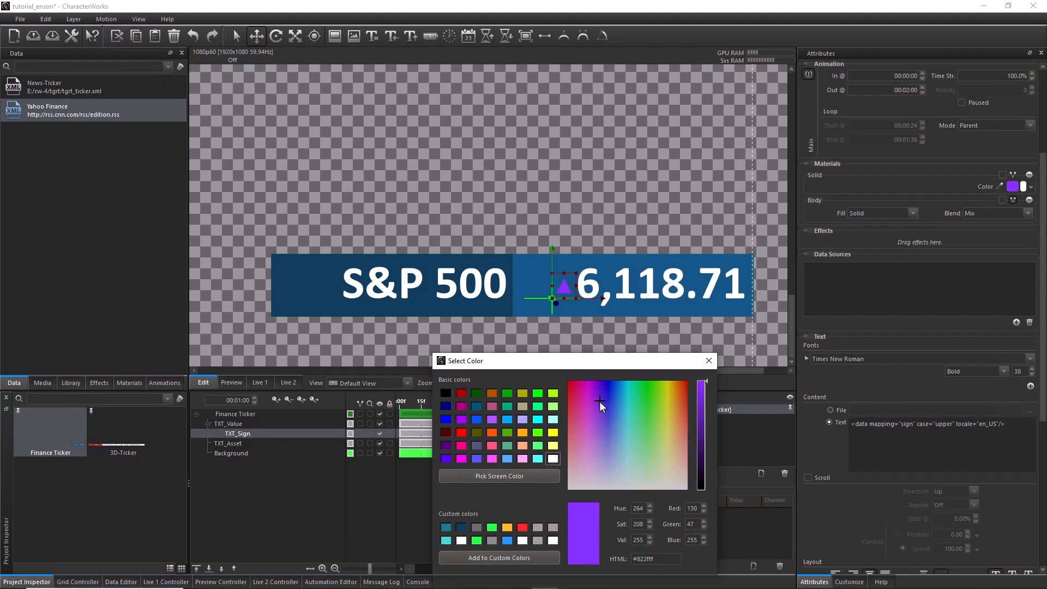
click(708, 360)
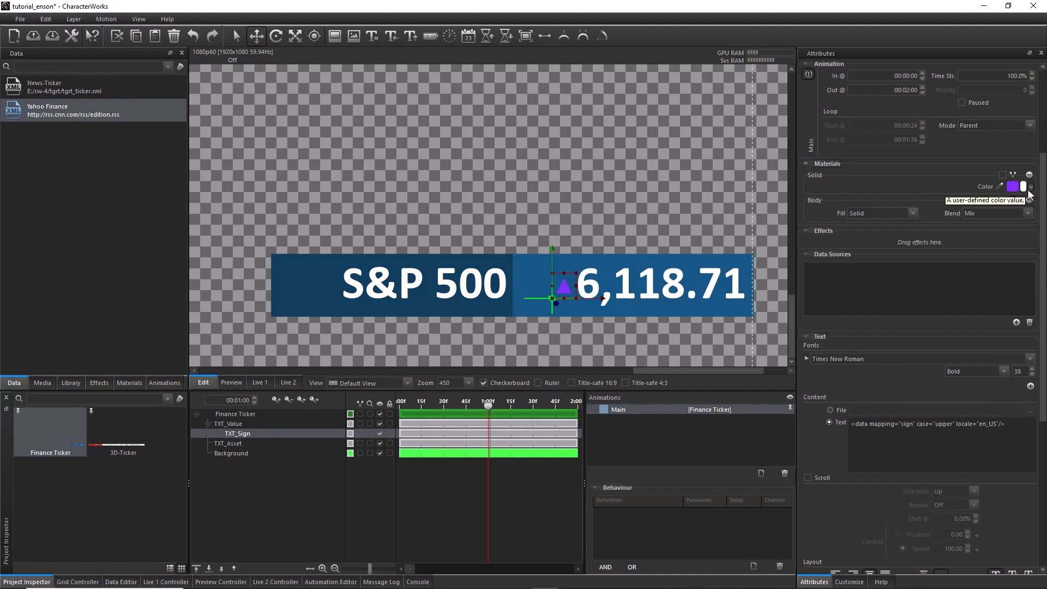
Add a colour customization attribute to the Finance Ticker motion and name it Positive
click(849, 582)
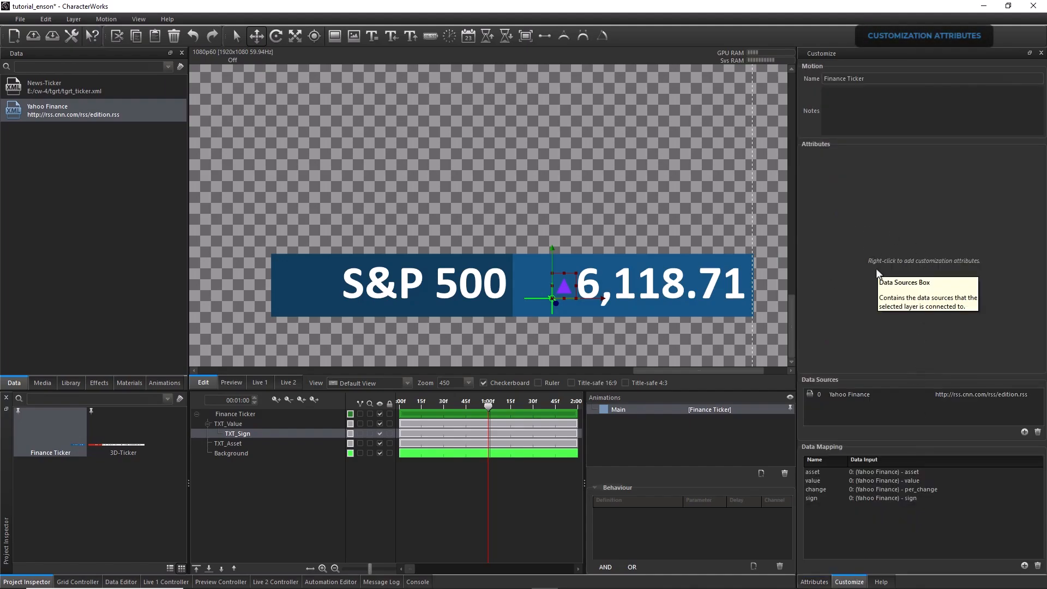
right_click(886, 243)
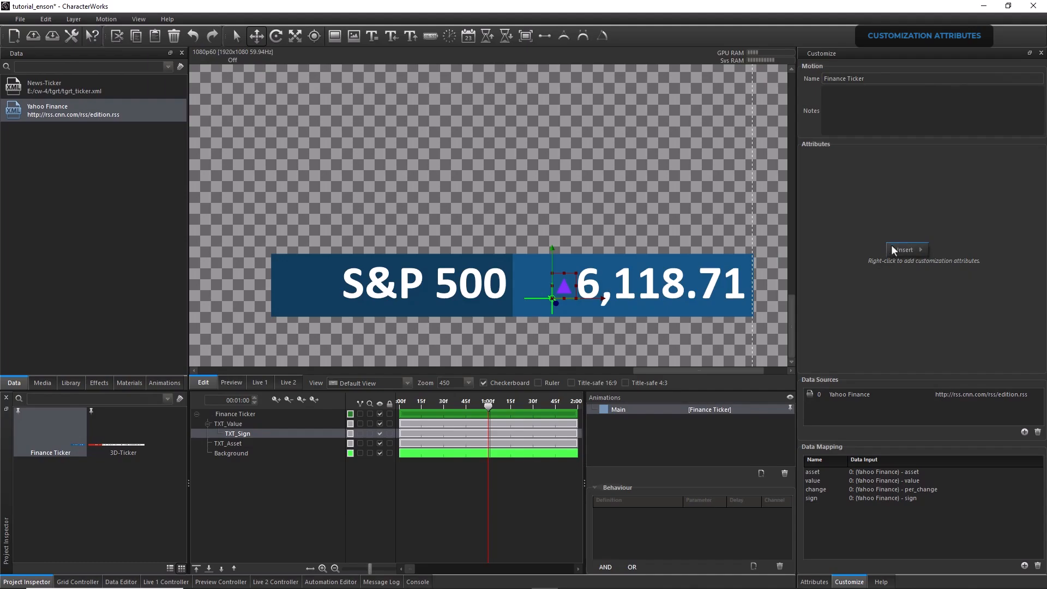
mouse_move(908, 247)
click(953, 288)
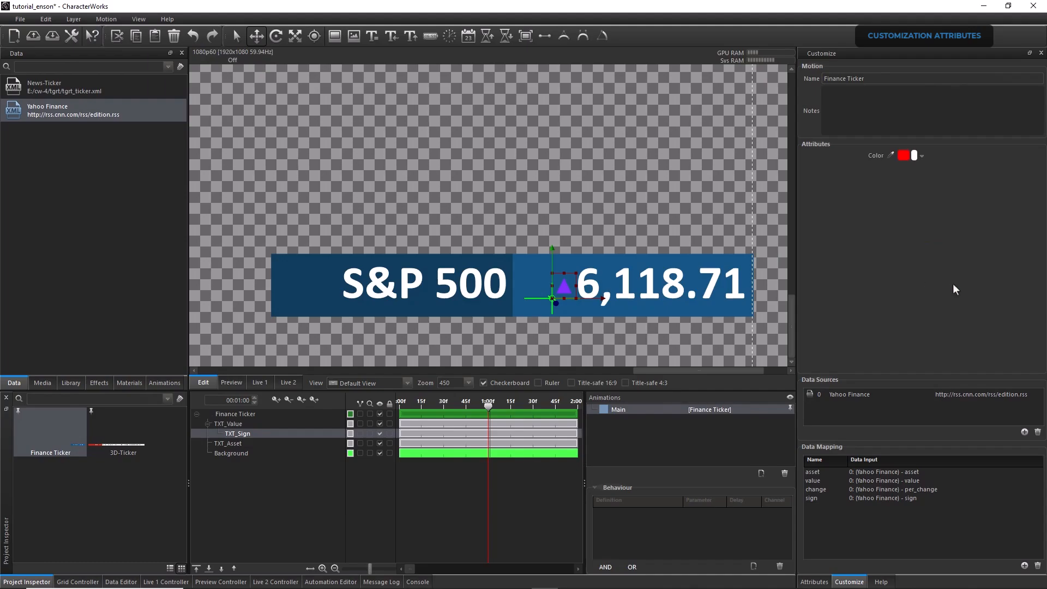
right_click(877, 156)
click(900, 164)
Add a second colour customization attribute to the motion and name it Negative
right_click(892, 171)
mouse_move(921, 190)
click(950, 205)
right_click(882, 168)
click(892, 175)
text(Negative)
key(Return)
Add a third colour customization attribute to the motion and name it Neutral
right_click(894, 180)
mouse_move(925, 192)
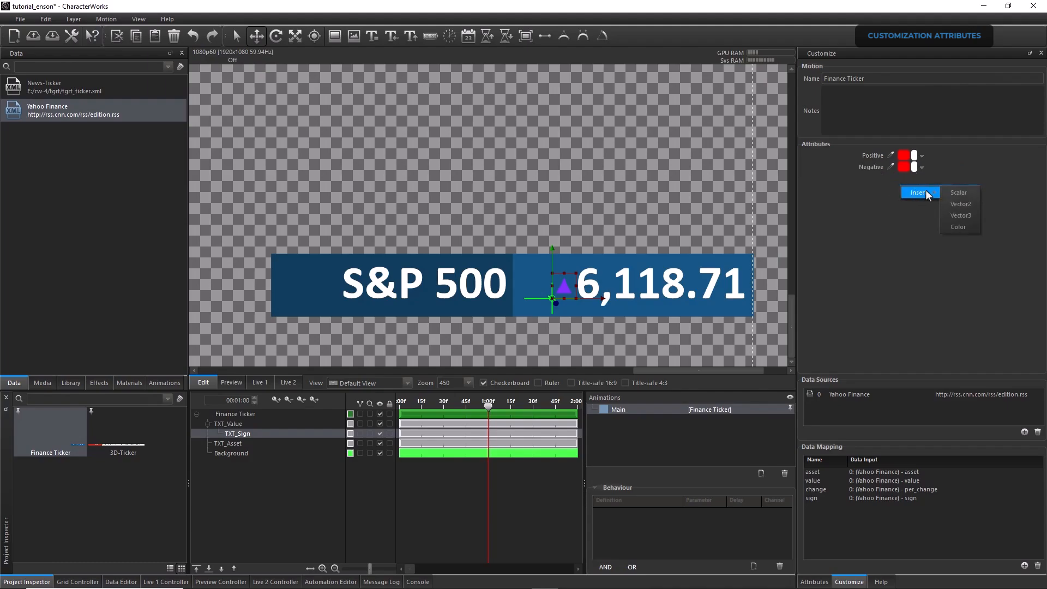
click(957, 226)
right_click(878, 179)
click(890, 186)
text(Neutral)
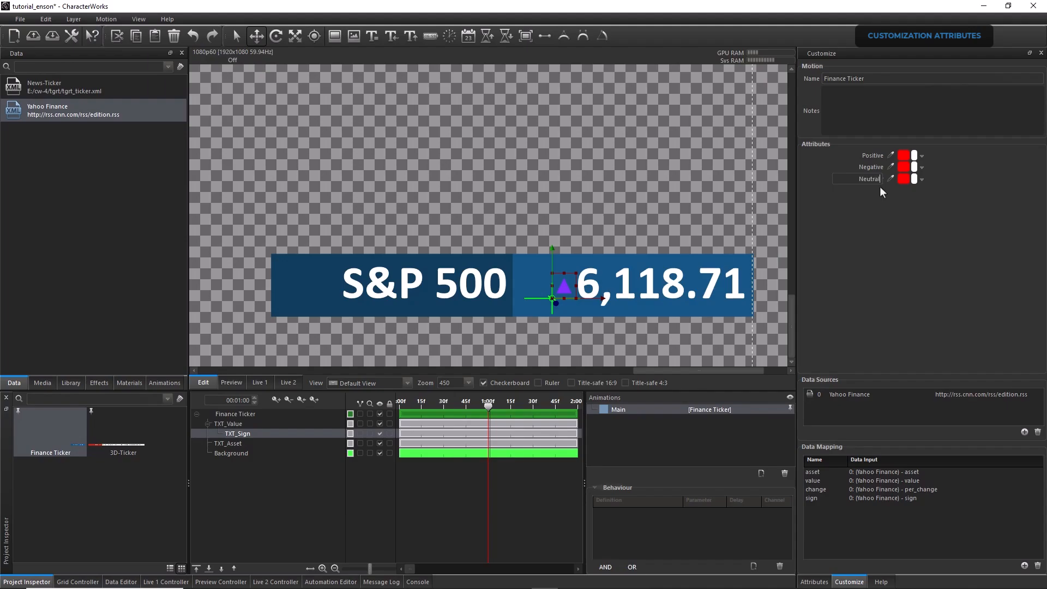
Set the colour of the Positive attribute to bright green #28ff19
click(903, 156)
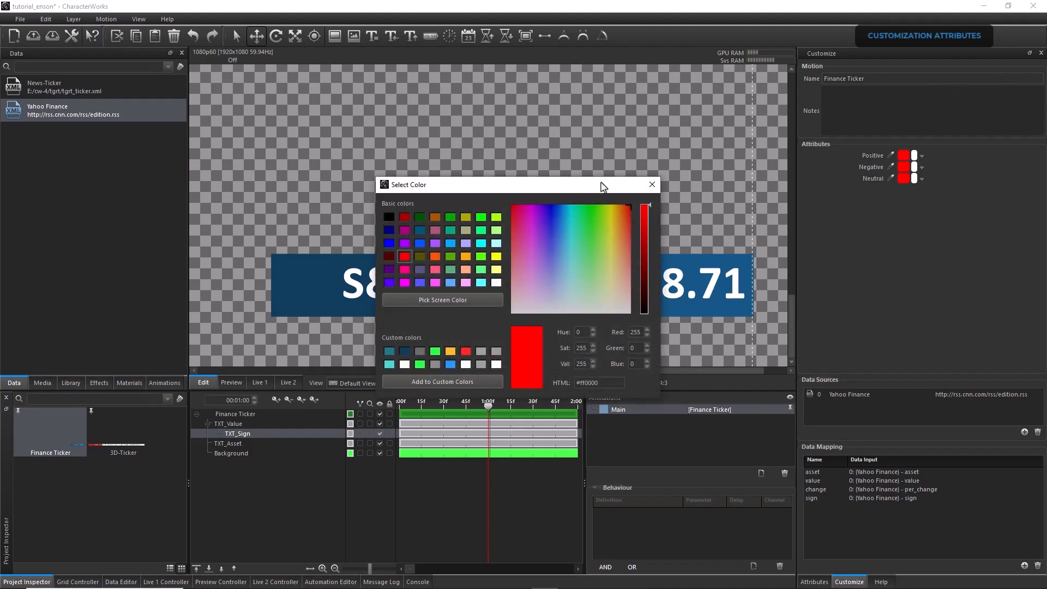
drag(601, 182, 620, 182)
click(600, 222)
drag(605, 218, 608, 212)
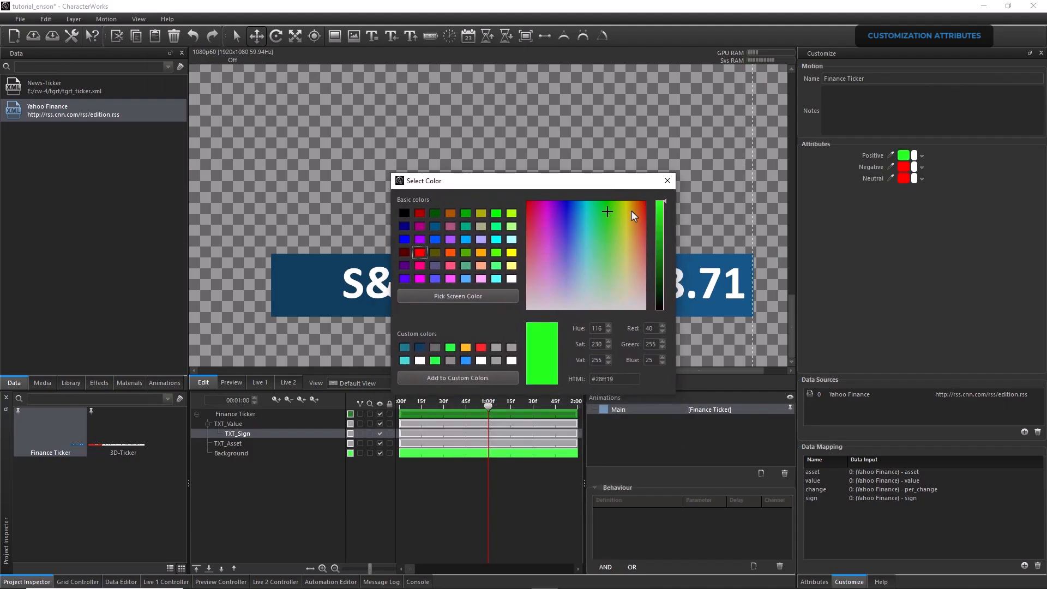
Set the colour of the Neutral attribute to grey #868686
click(903, 167)
click(404, 213)
click(660, 253)
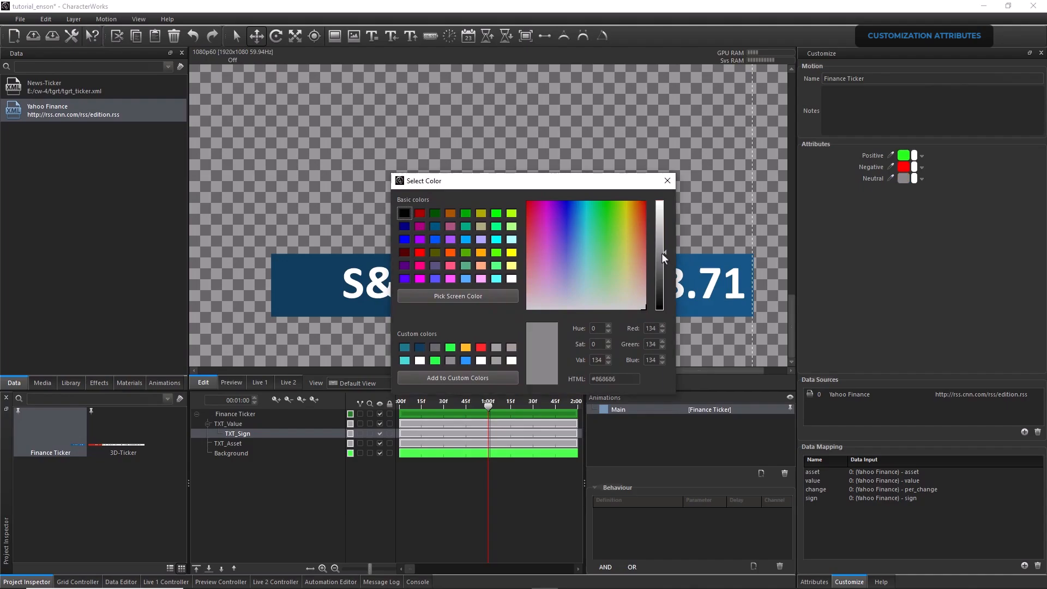
click(666, 181)
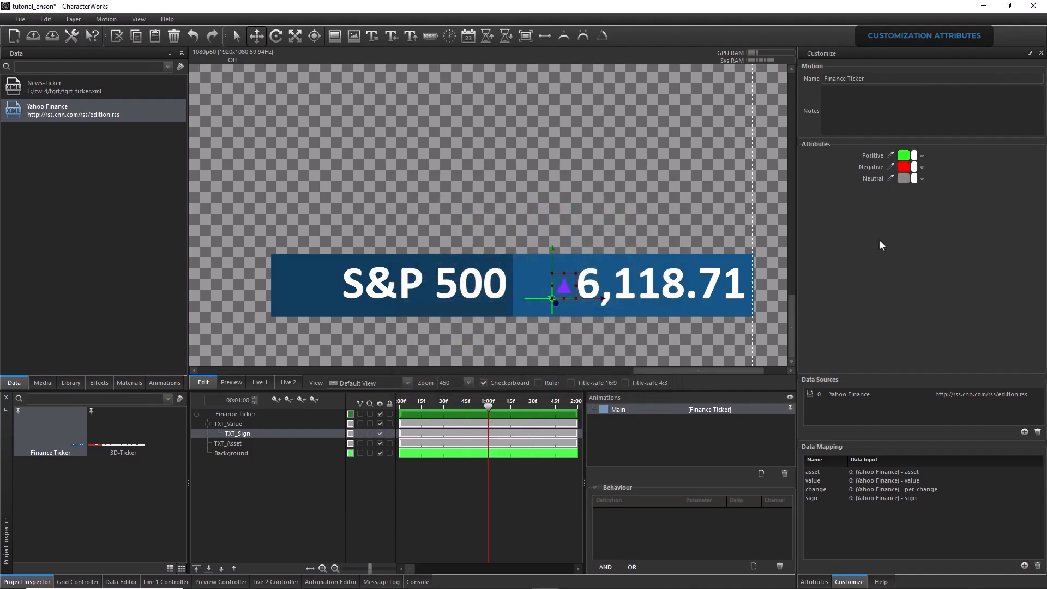
Create an expression on the solid colour of TXT_Sign and add the Finance Ticker's Positive attribute as its input
click(815, 582)
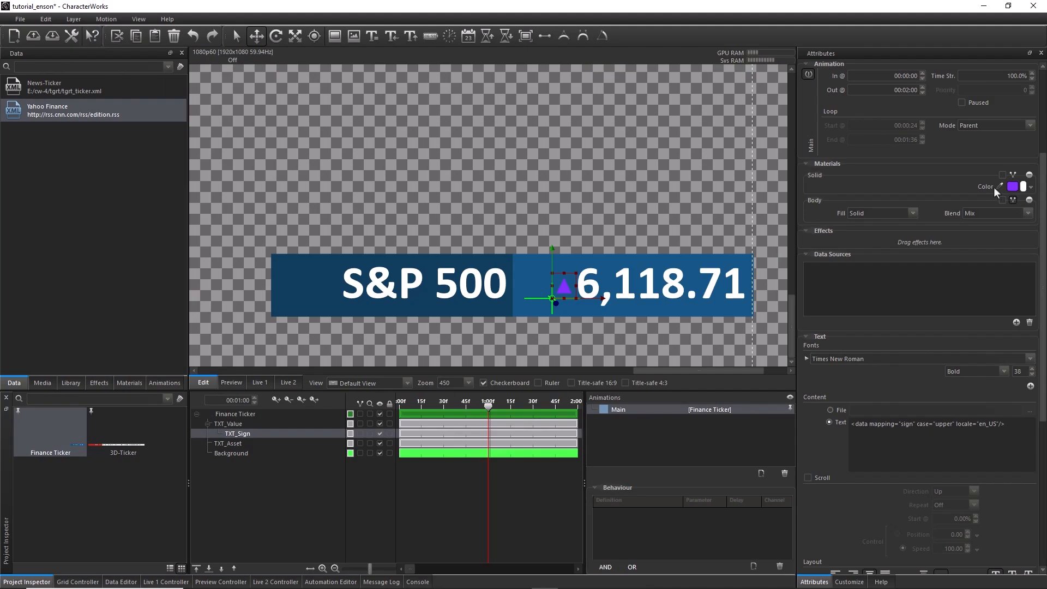
click(1031, 187)
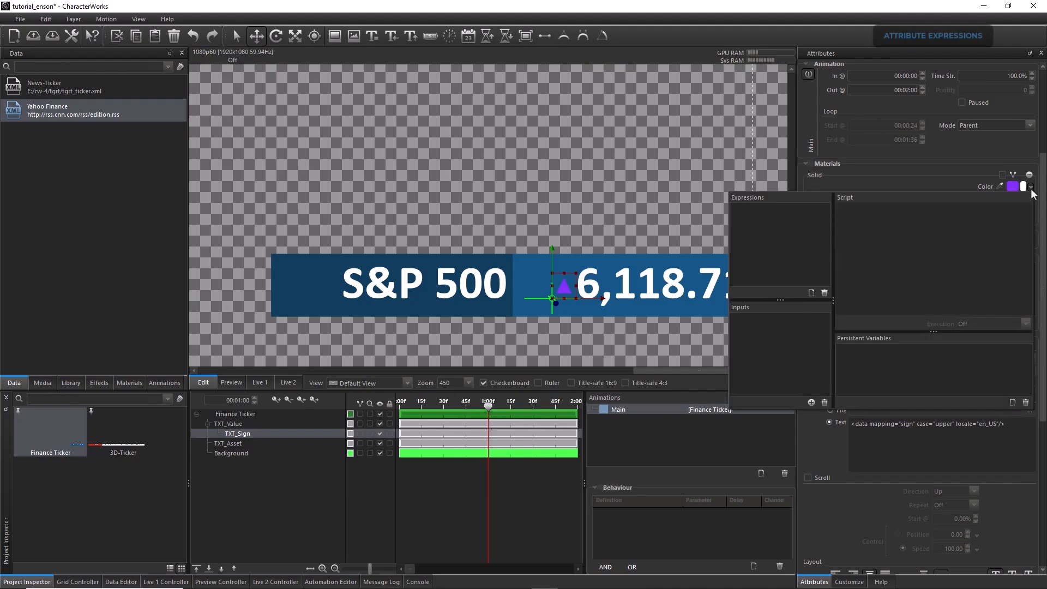
click(811, 292)
click(811, 402)
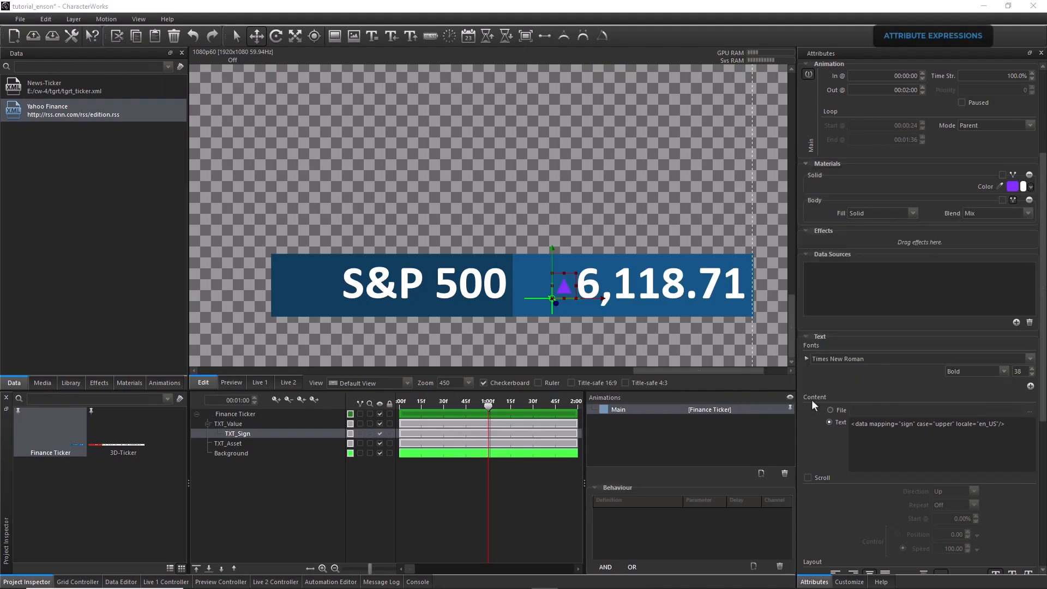
click(323, 179)
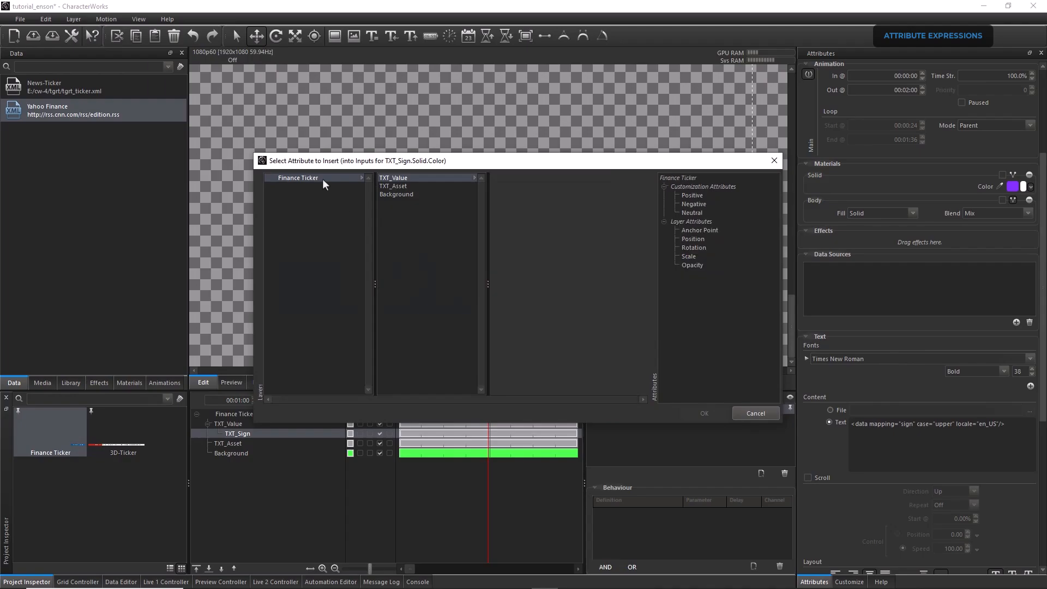
click(692, 195)
click(713, 413)
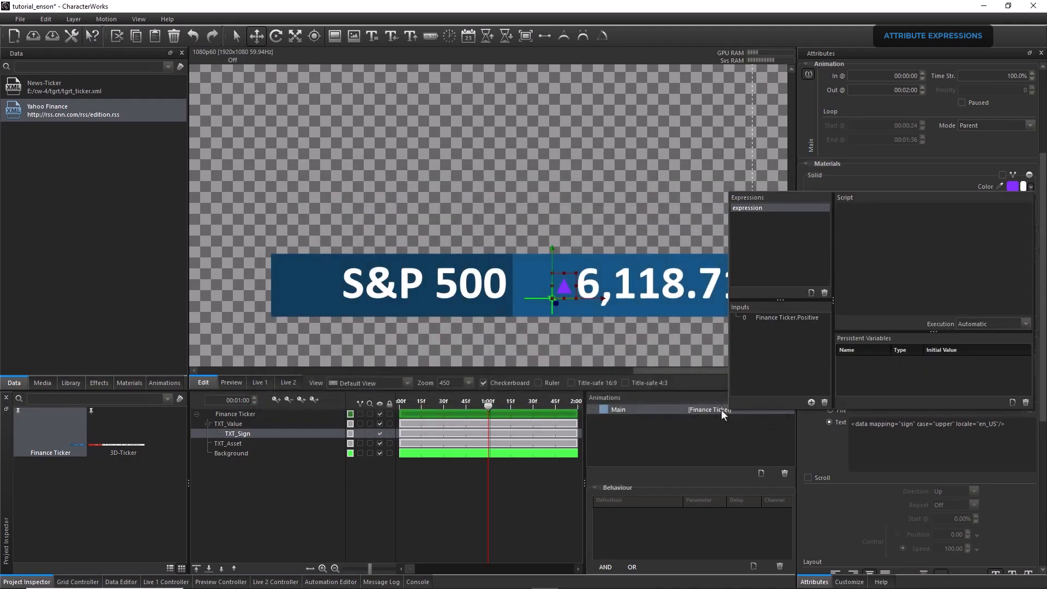
Add the Finance Ticker's Negative and Neutral attributes as further inputs of the TXT_Sign colour expression
click(810, 402)
click(317, 178)
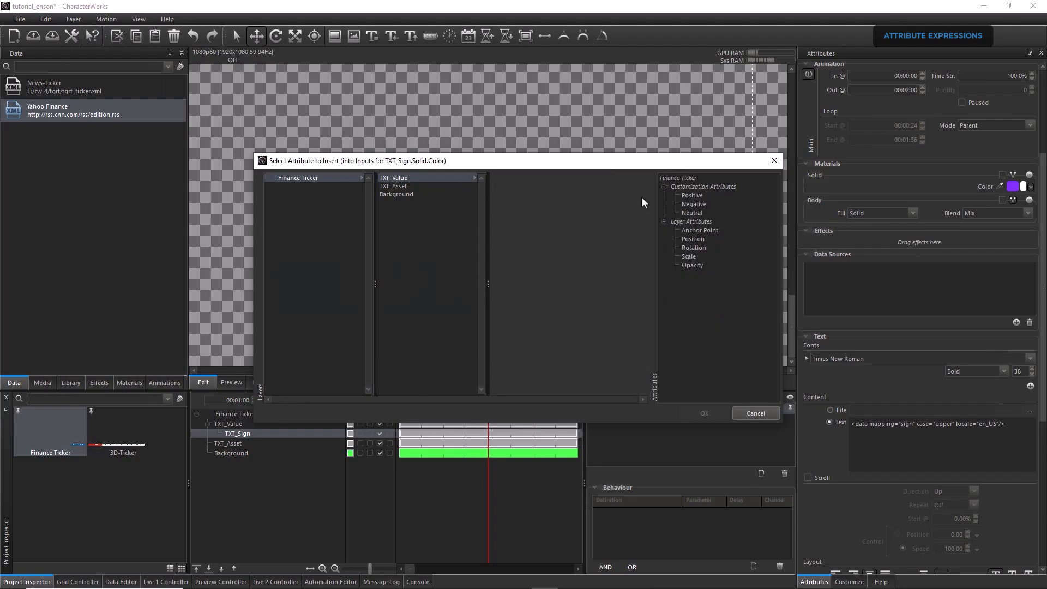
click(695, 205)
click(705, 412)
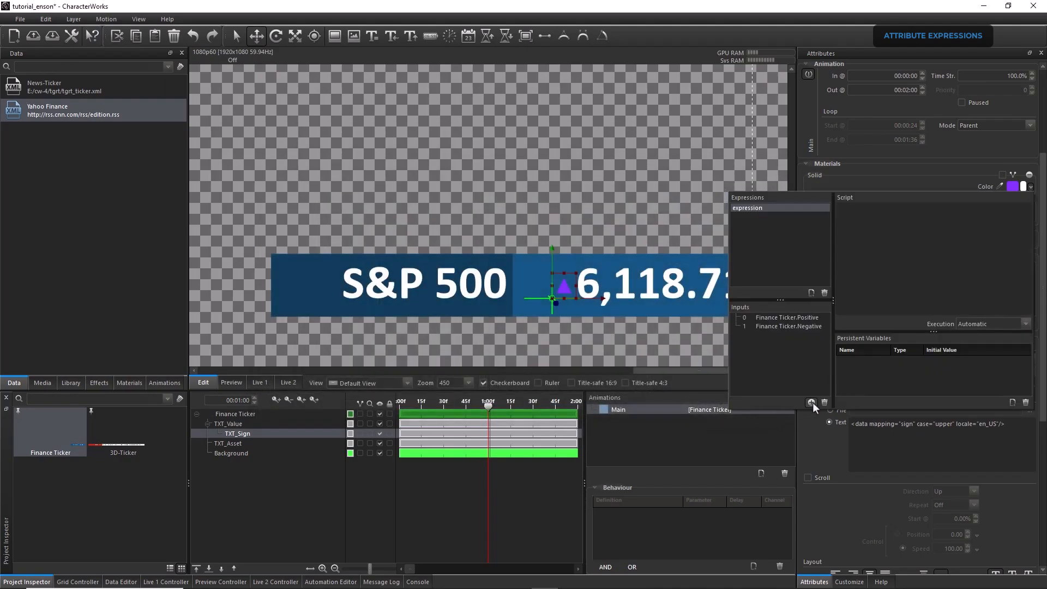
click(812, 401)
click(352, 178)
click(694, 213)
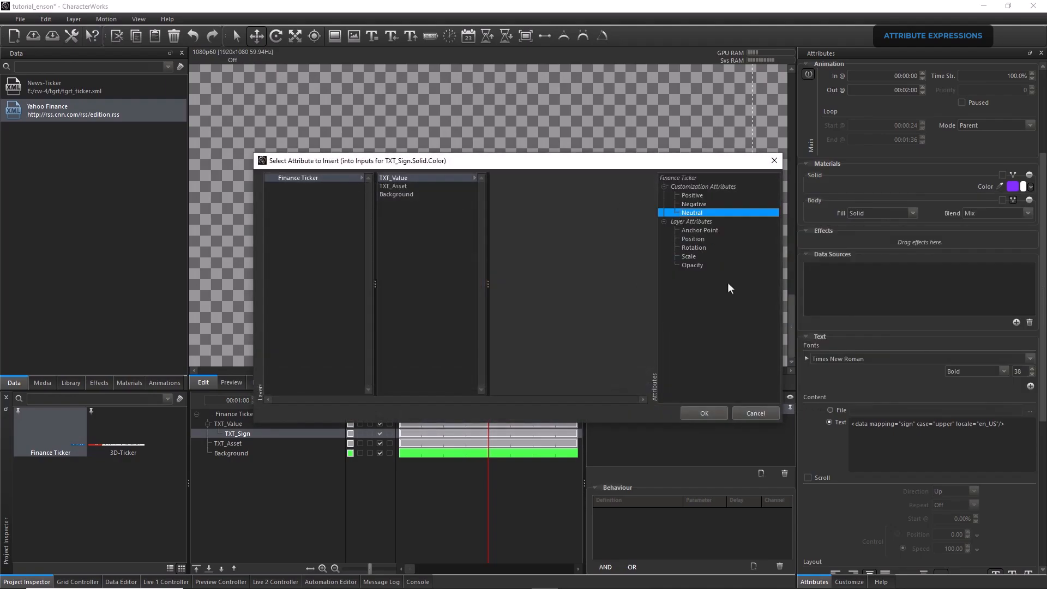
click(713, 409)
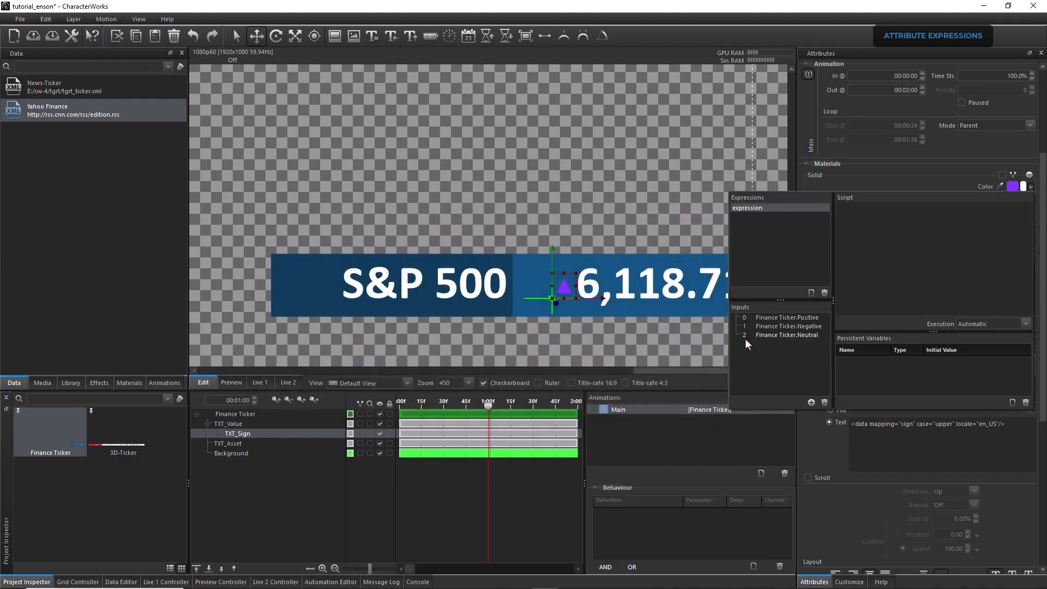
click(850, 274)
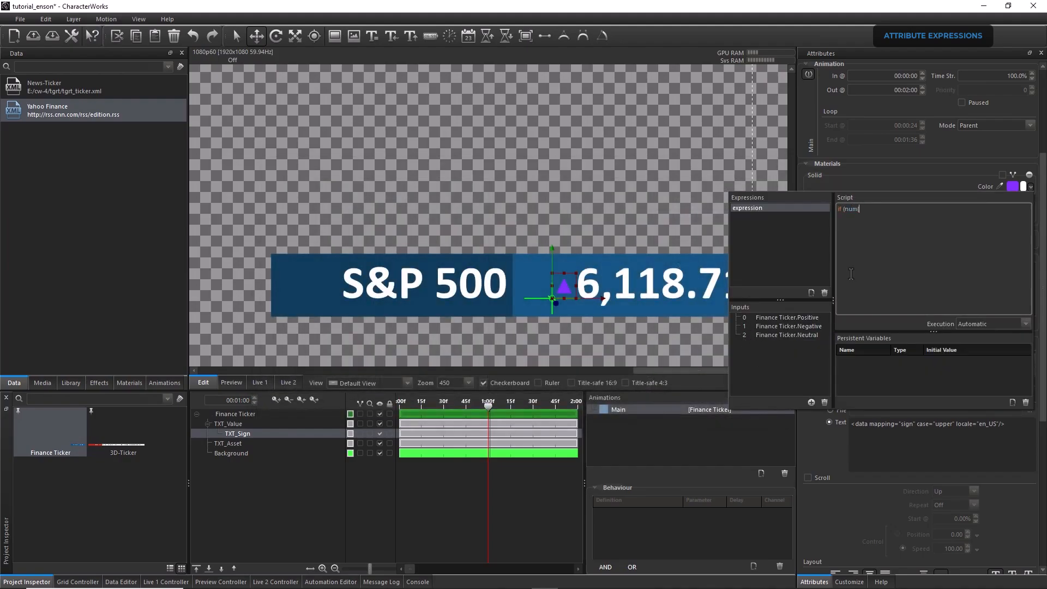
text(if (num(':change')>0) {return[@attr0]})
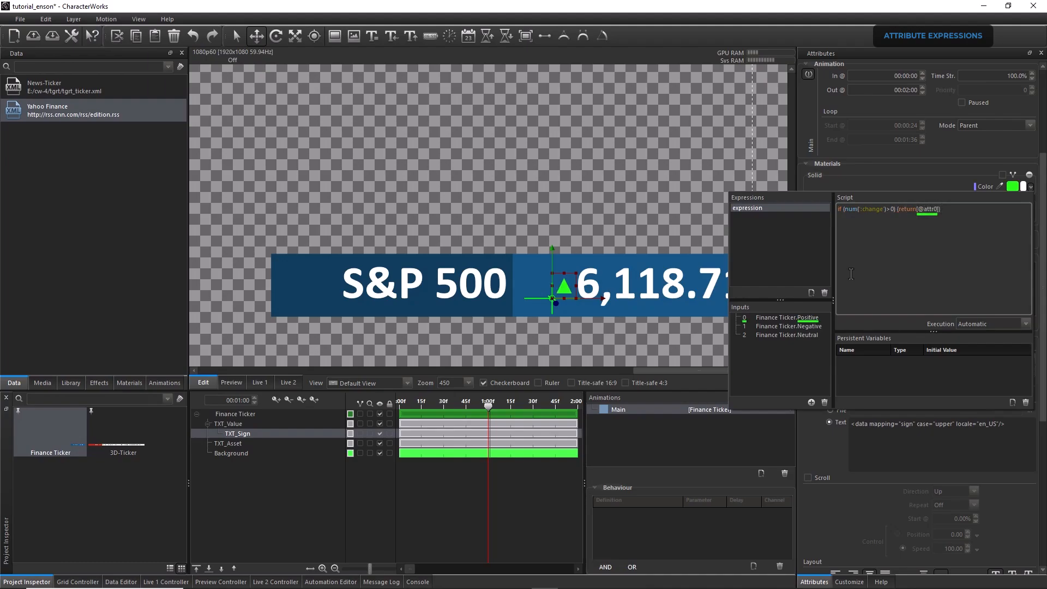
click(816, 206)
right_click(861, 210)
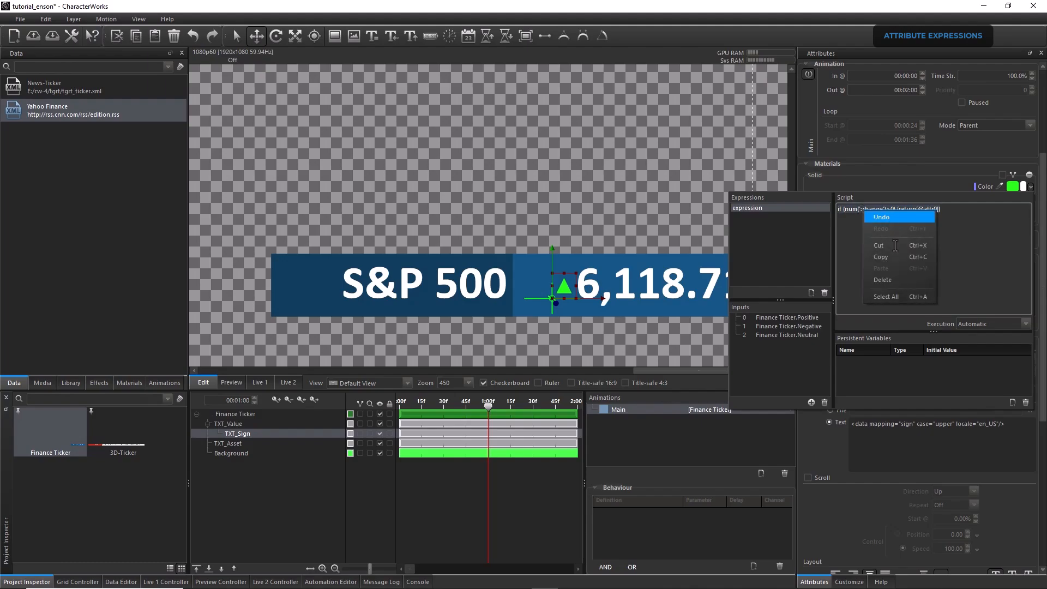
click(883, 257)
click(948, 211)
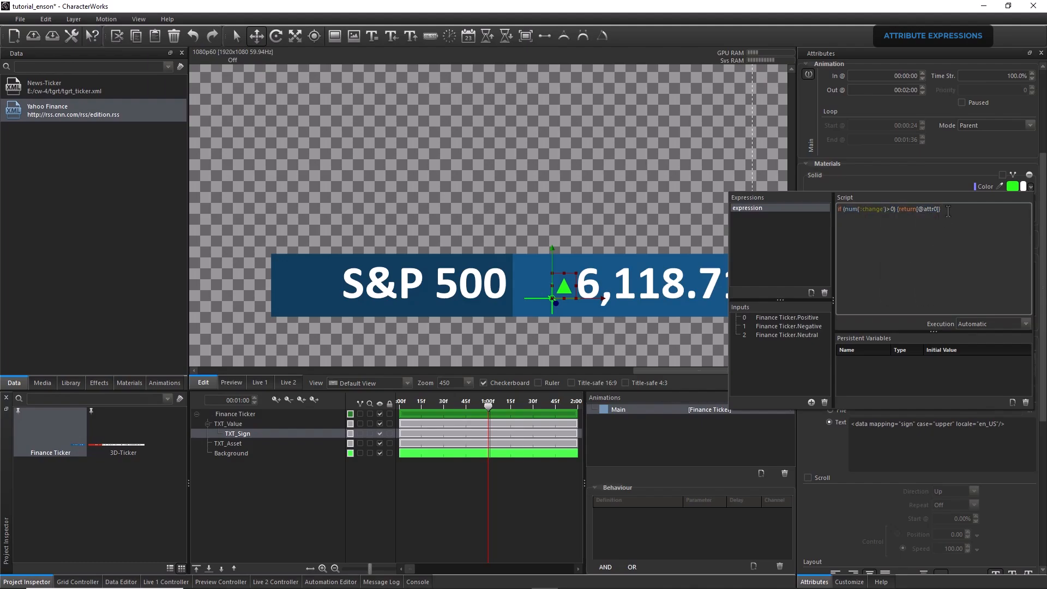
key(Return)
right_click(899, 217)
click(916, 274)
text(else if (num(':change')>0) {return[@attr0)
click(903, 217)
key(BackSpace)
text(<0) {return[@attr1)
drag(958, 220, 910, 218)
right_click(918, 218)
click(943, 261)
click(961, 217)
key(Return)
right_click(886, 224)
click(916, 274)
text(else )
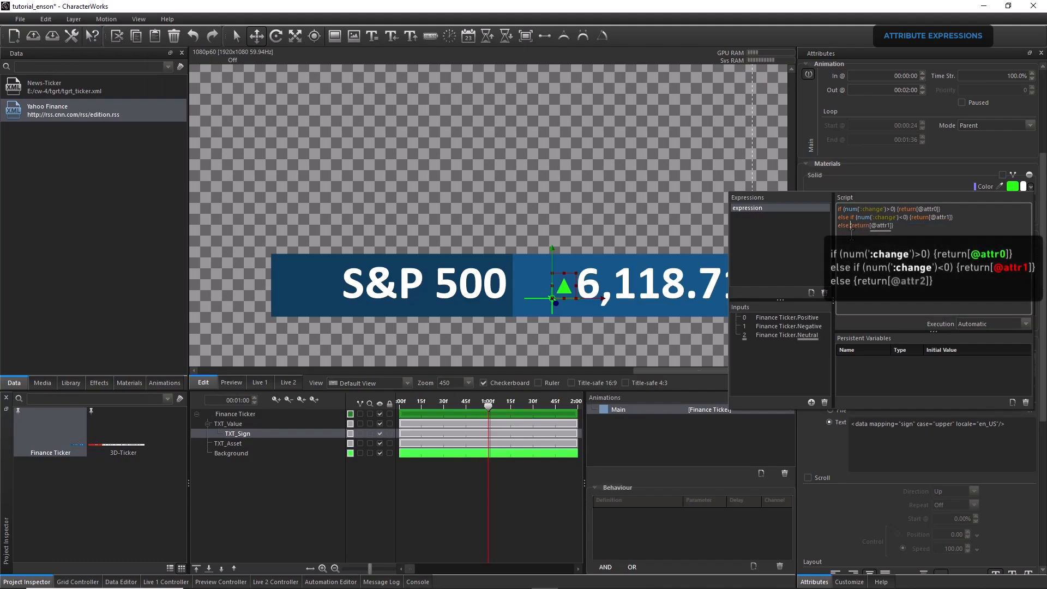
text(2)
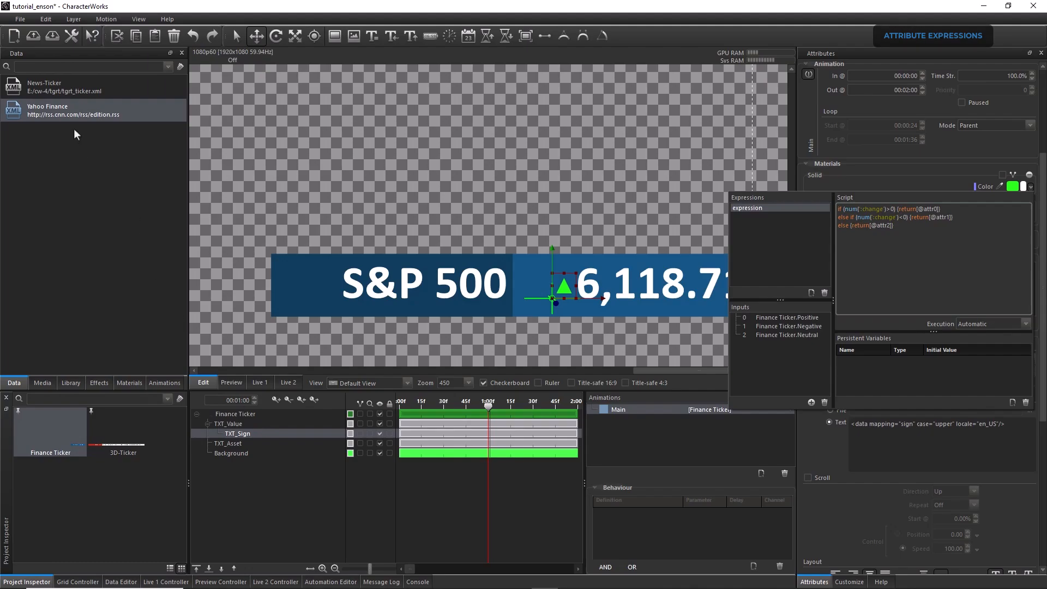
Open the Yahoo Finance data and exclude the S&P 500 and Dow 30 rows one after another to test the sign colours
double_click(74, 113)
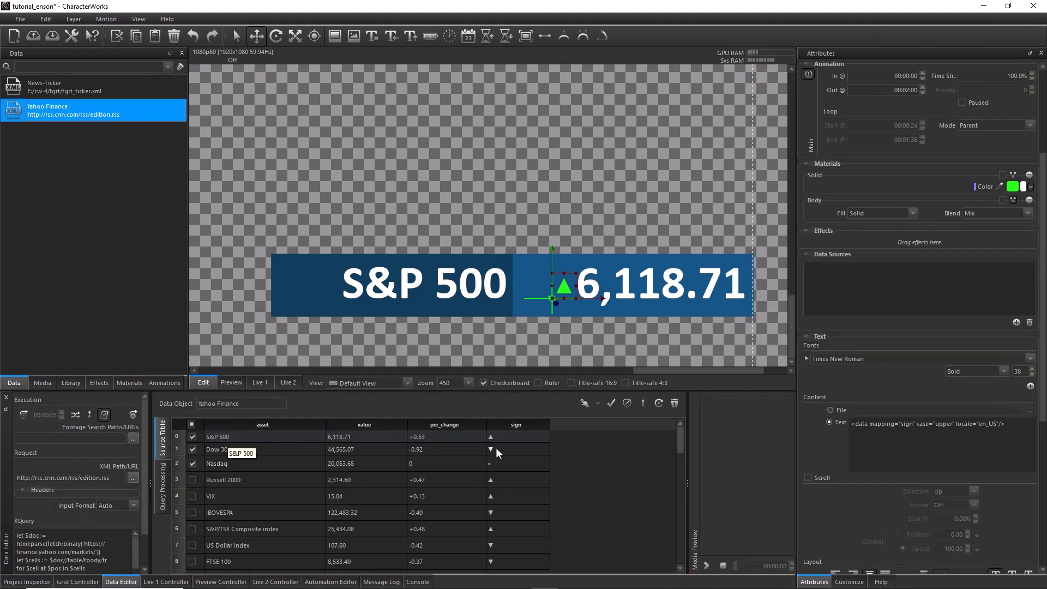
click(192, 437)
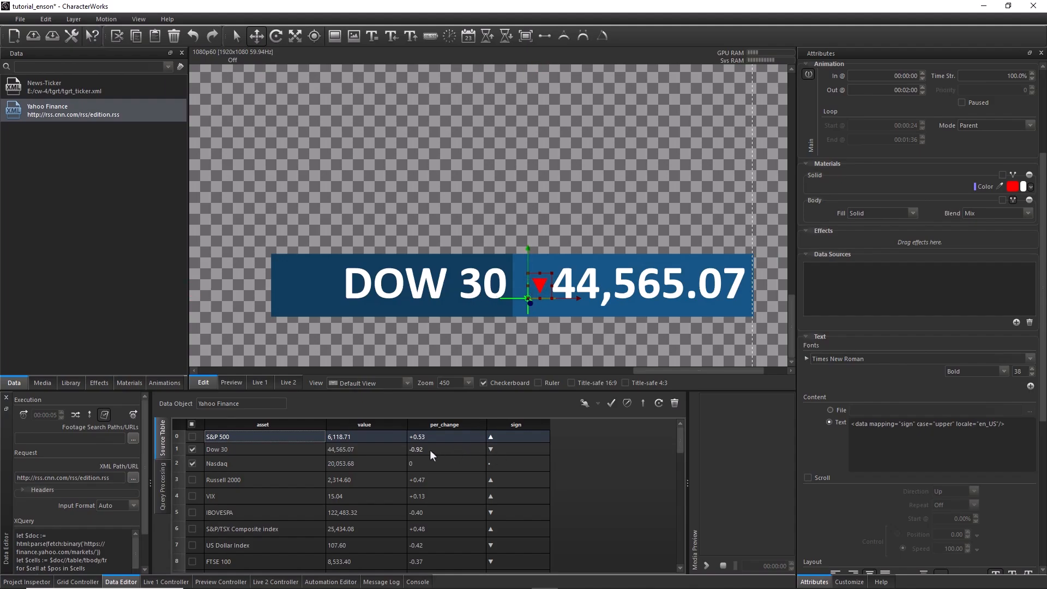
click(192, 450)
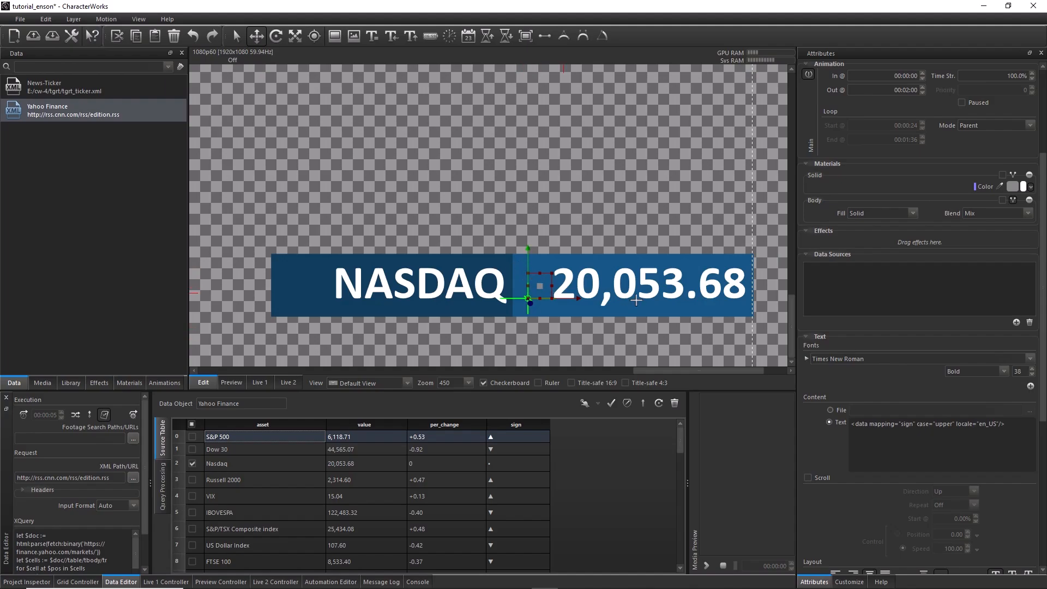
Make the motion's Neutral colour fully transparent and include the Dow 30 and S&P 500 rows again
click(849, 582)
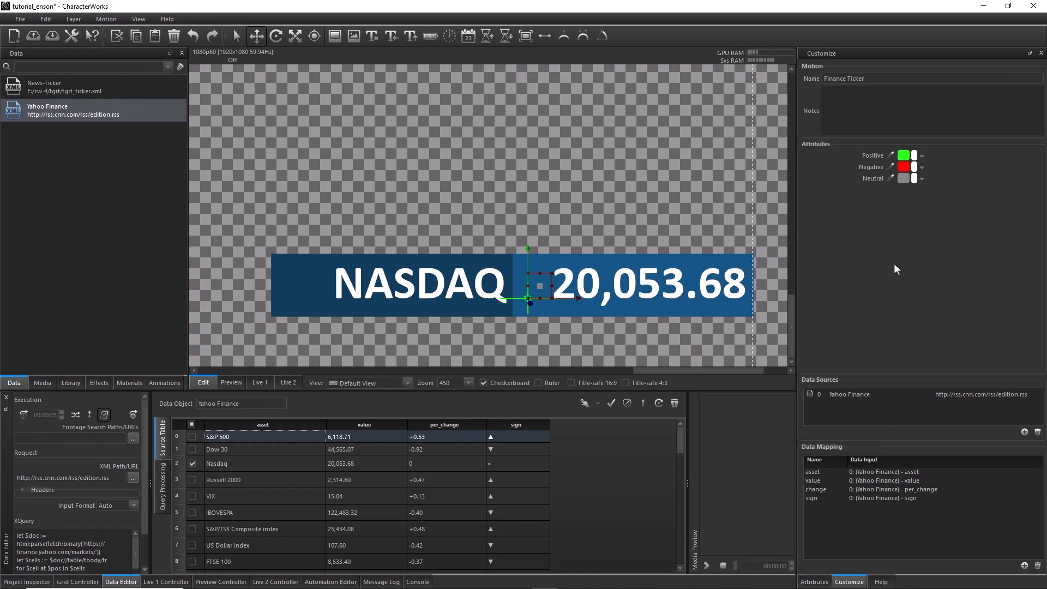
drag(915, 179, 917, 258)
click(192, 449)
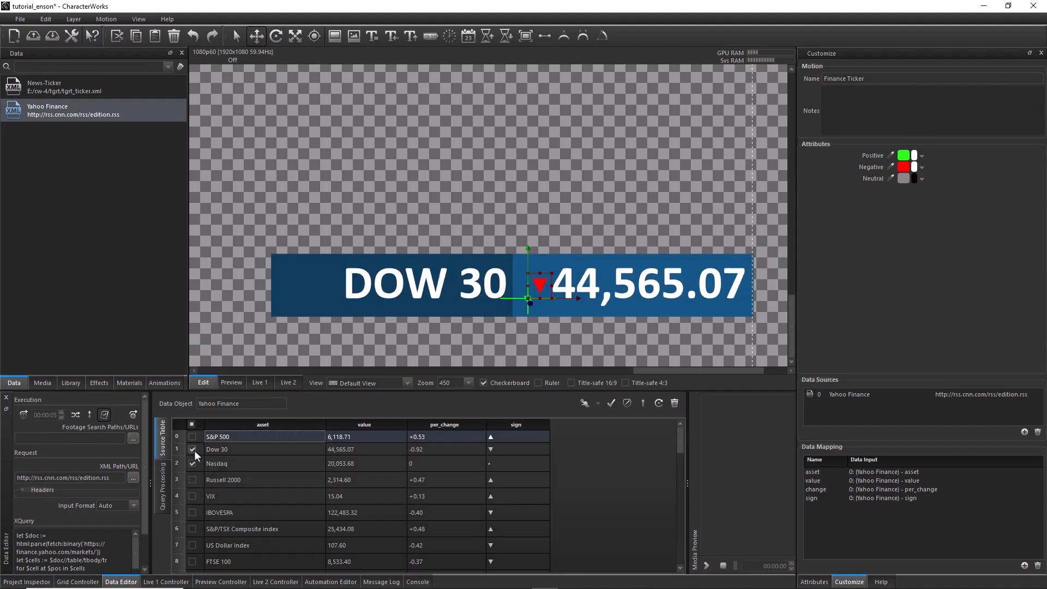
click(192, 437)
click(903, 158)
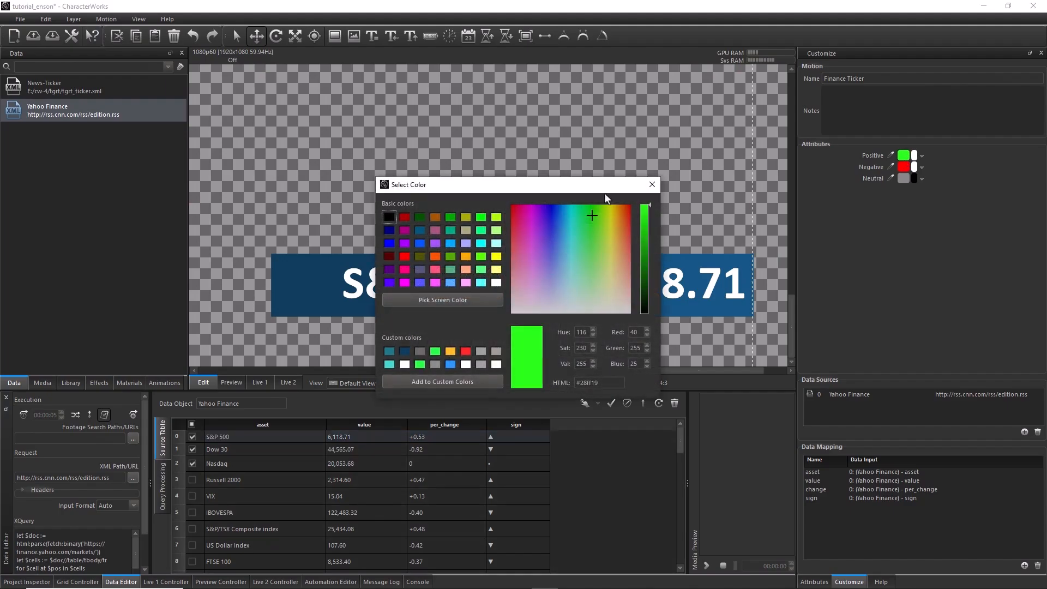
drag(604, 192, 422, 229)
drag(471, 286, 465, 244)
click(475, 215)
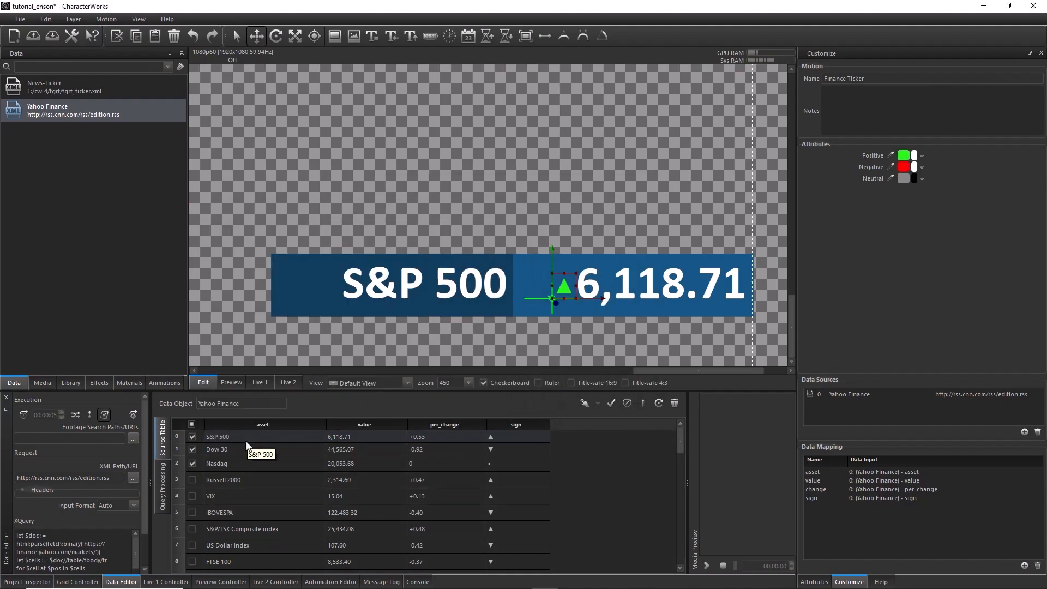
Compose the TXT_Value and TXT_Asset layers into one composition and rename it Asset_1
click(47, 581)
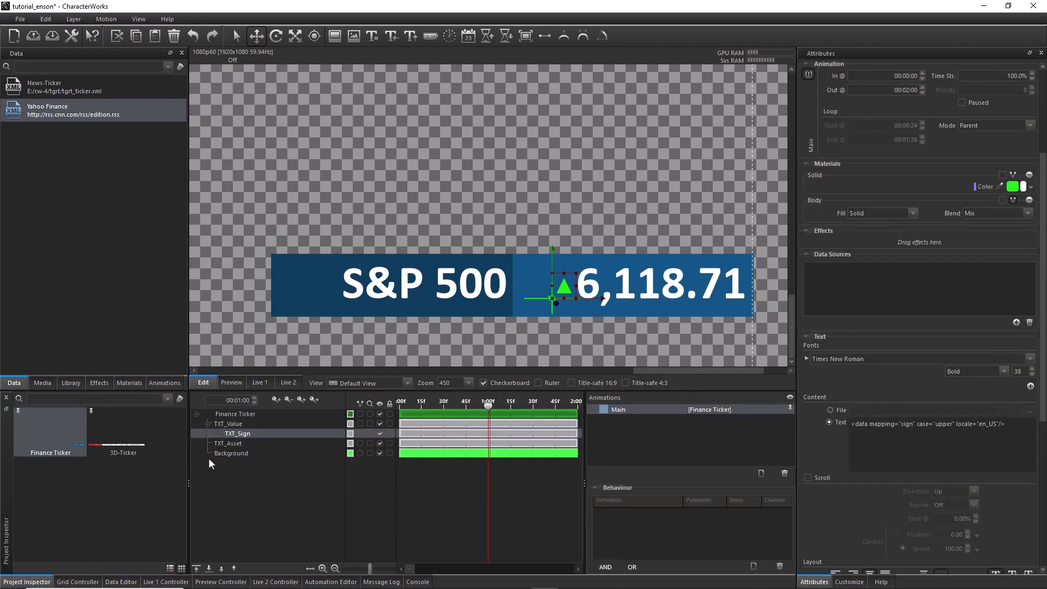
click(208, 424)
ctrl+click(228, 433)
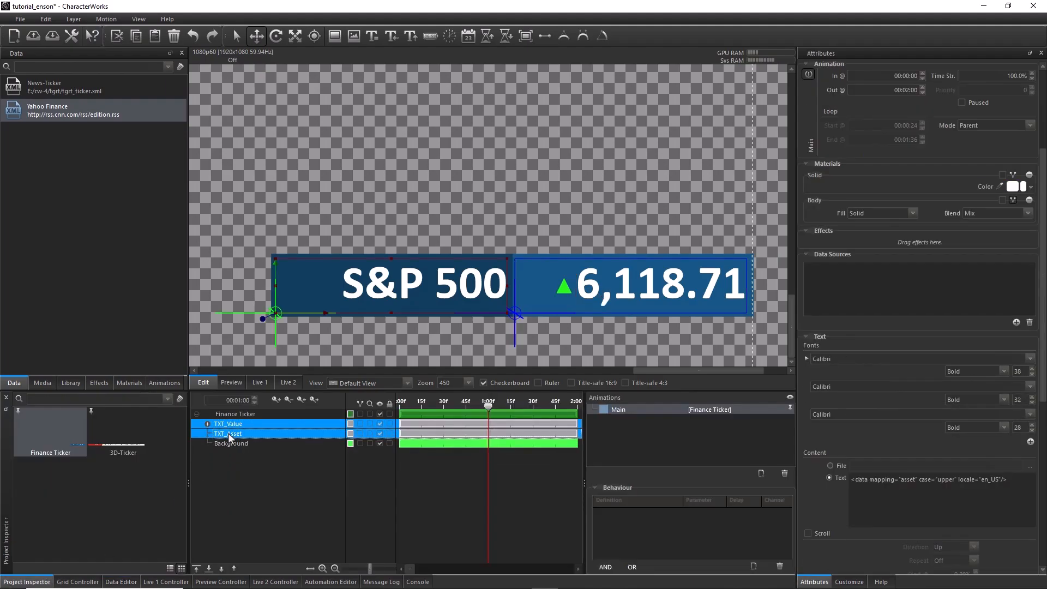
right_click(228, 433)
mouse_move(253, 377)
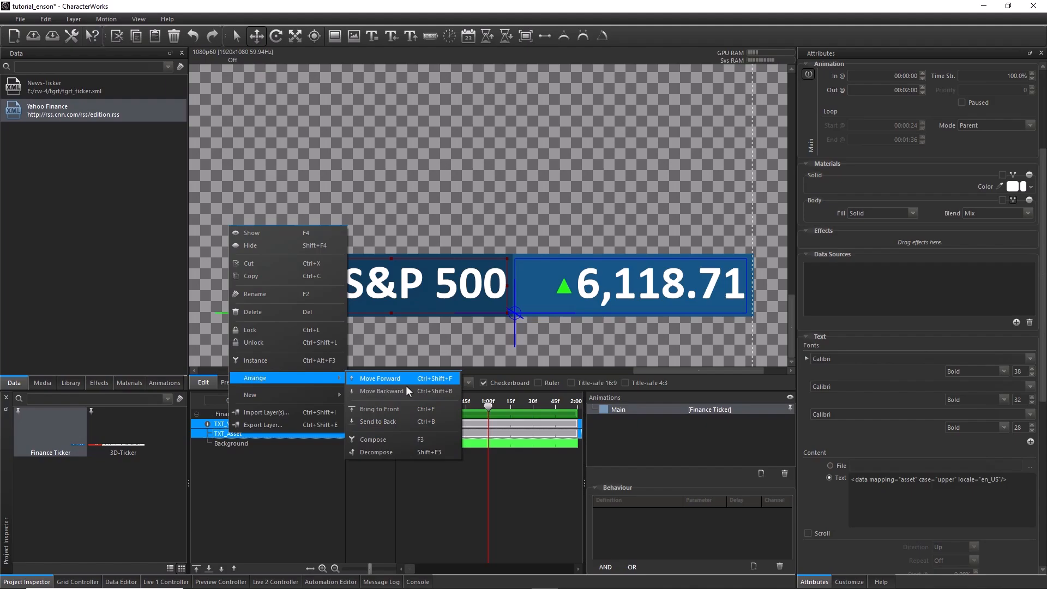
click(404, 440)
double_click(245, 424)
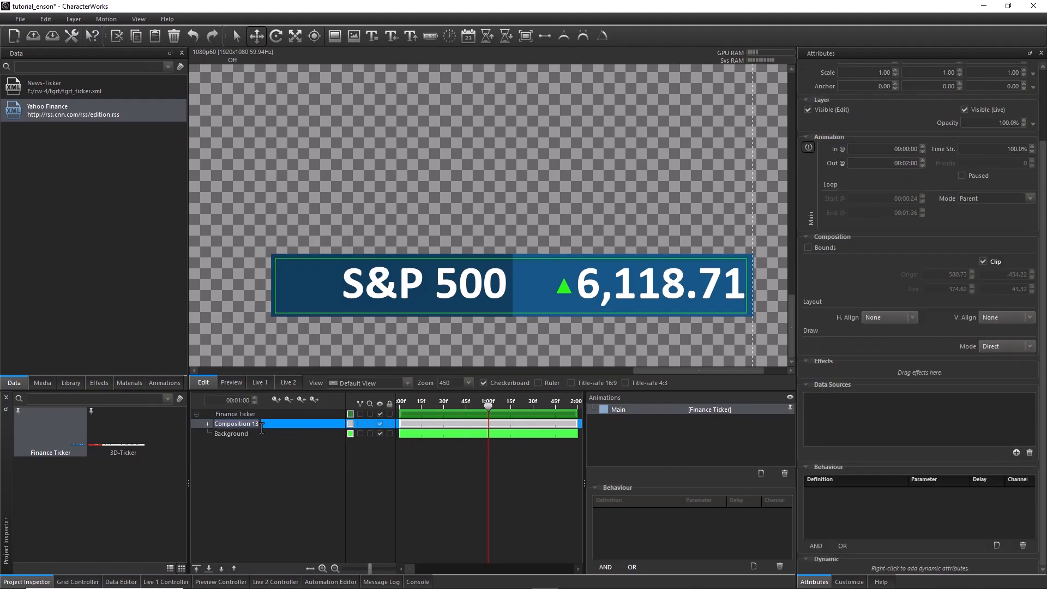
text(Asset_1)
key(Return)
Move Asset_1's anchor point to the right end of the ticker bar, at -964.46, 475.76, and raise the composition to the background's upper edge
scroll(278, 327, down, 3)
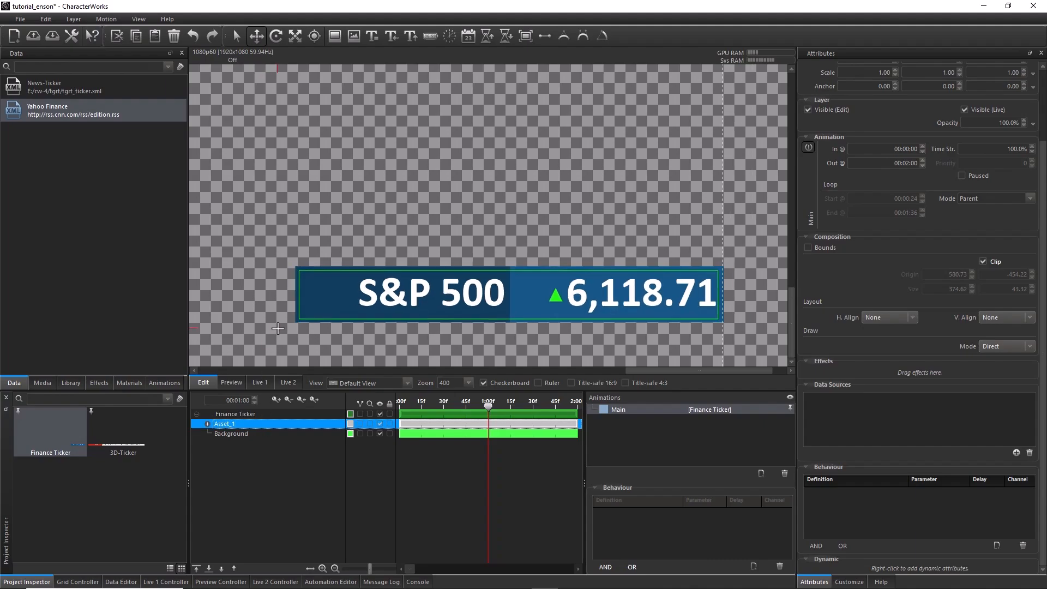
scroll(277, 328, down, 3)
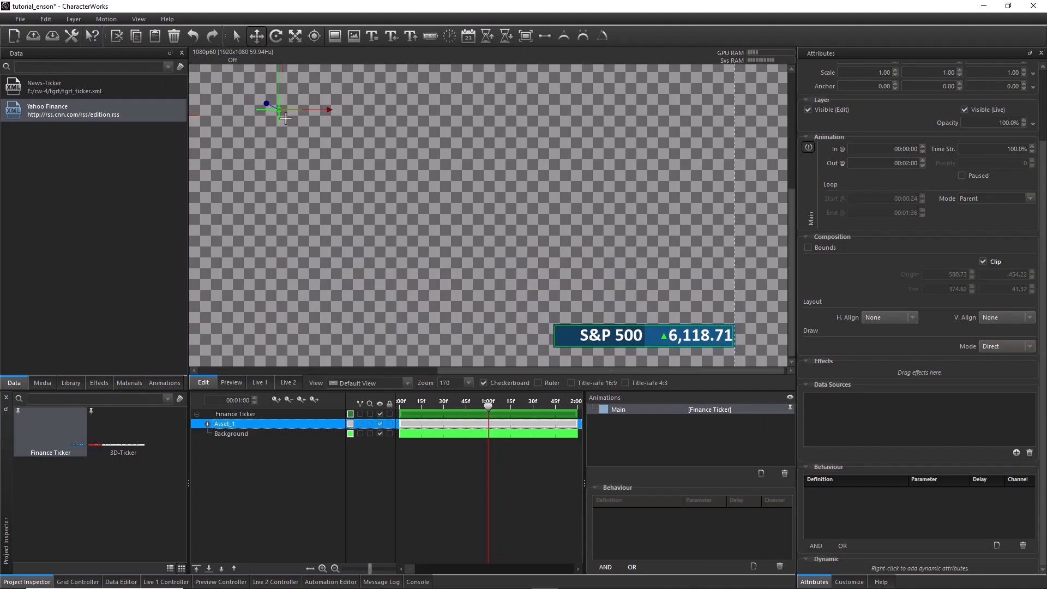
click(281, 81)
click(314, 36)
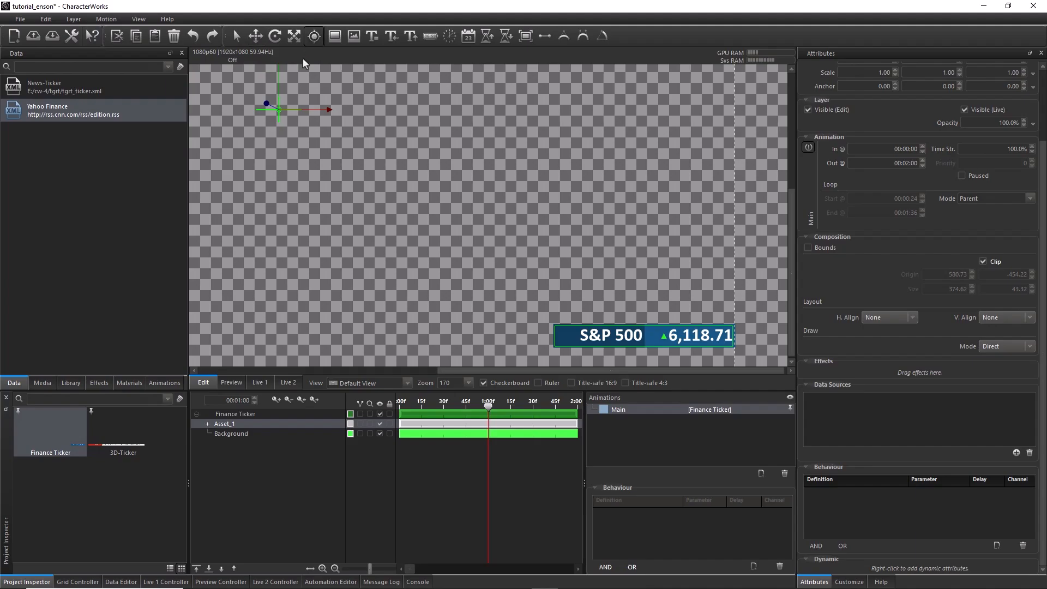
drag(279, 82, 275, 322)
drag(332, 353, 786, 354)
drag(736, 322, 735, 310)
key(w)
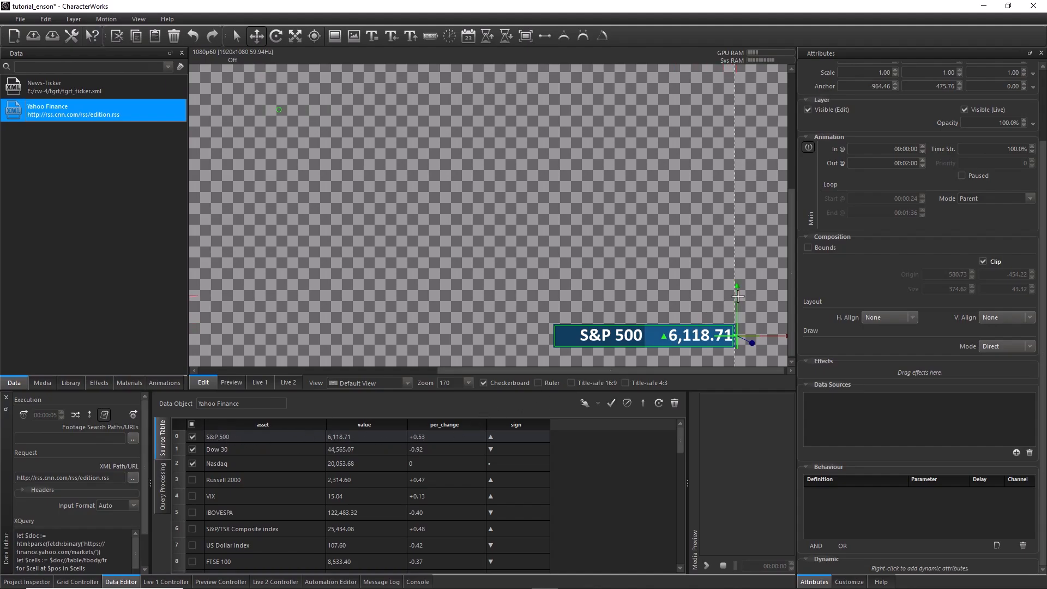
drag(736, 294, 739, 281)
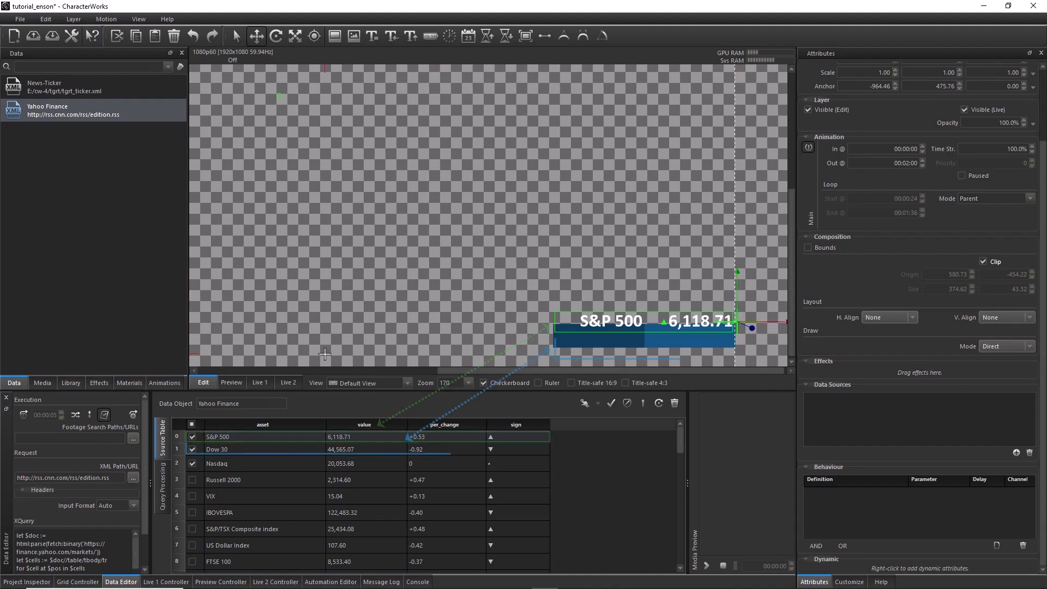
Duplicate Asset_1 within the Finance Ticker motion and rename the copy Asset_2
click(33, 581)
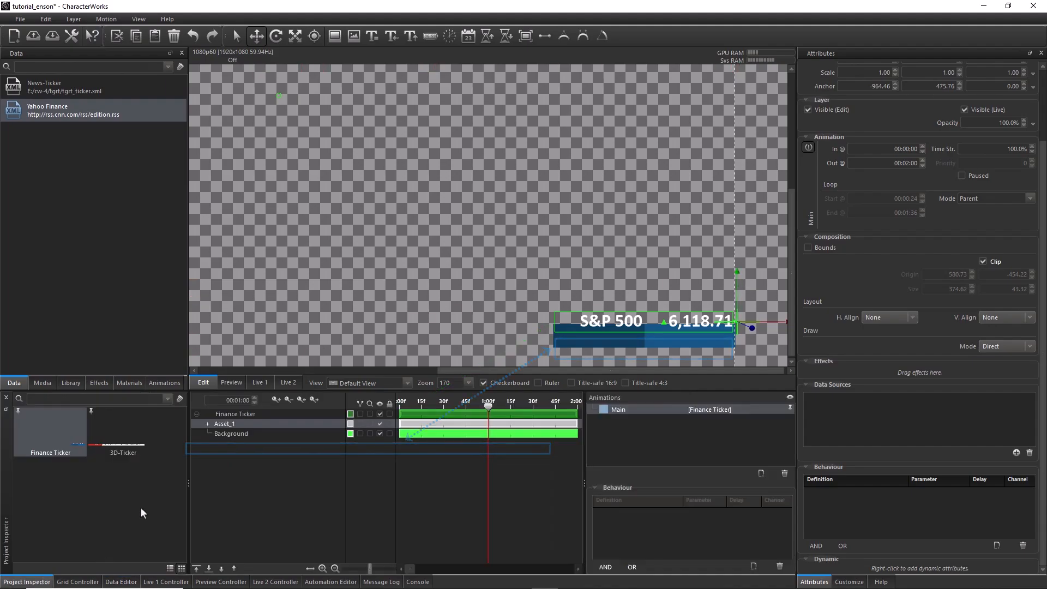
right_click(224, 423)
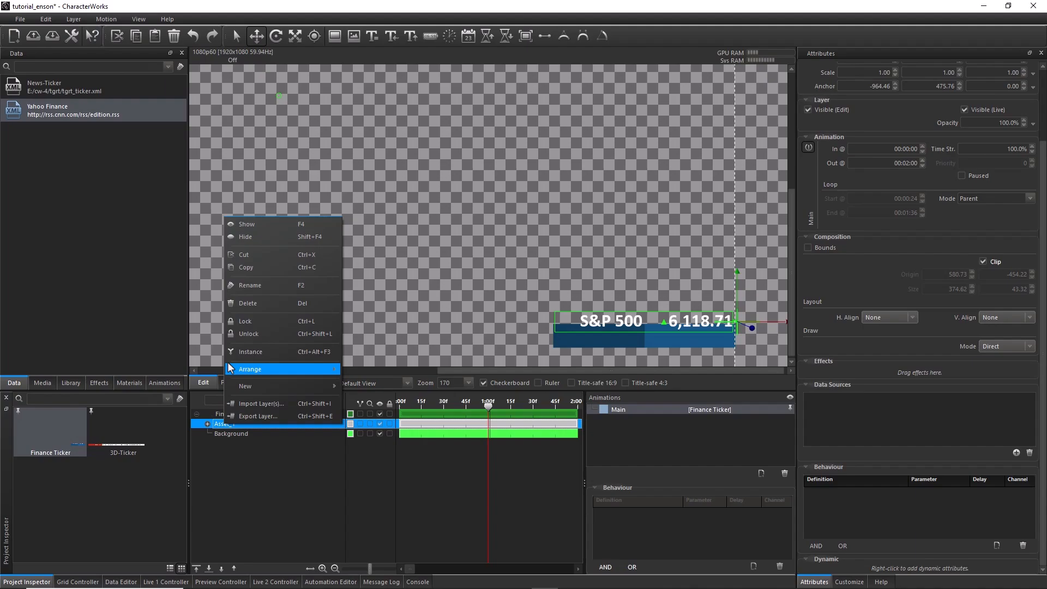
click(257, 268)
right_click(243, 420)
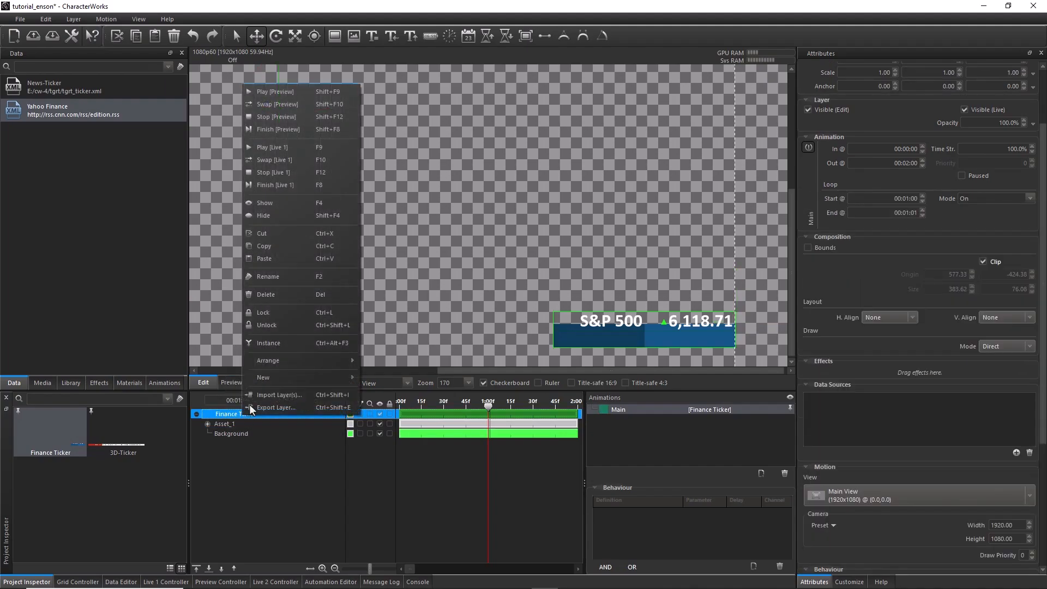
click(276, 258)
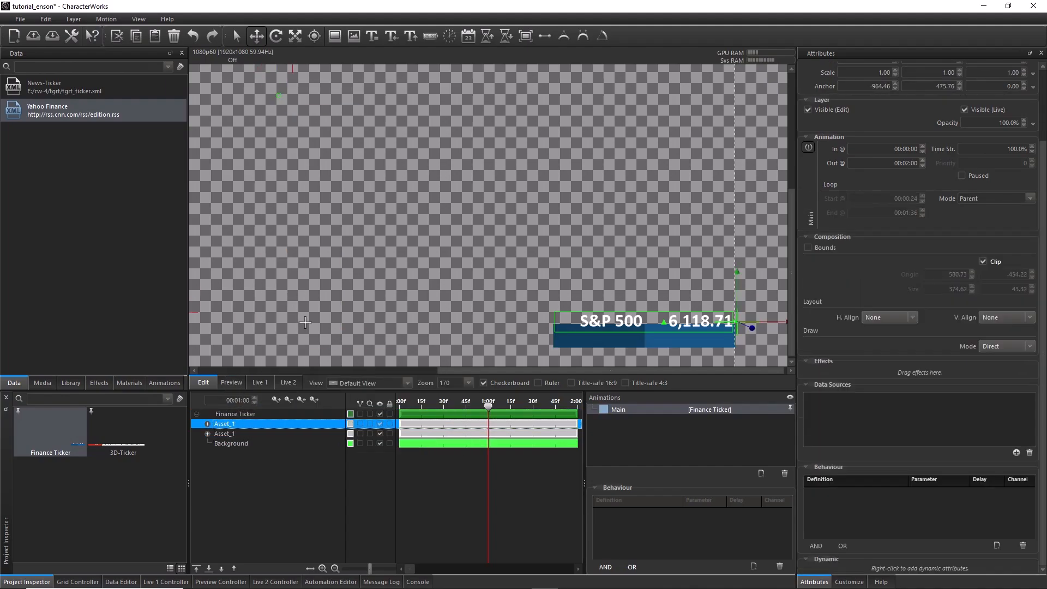
double_click(234, 424)
click(235, 425)
key(BackSpace)
text(2)
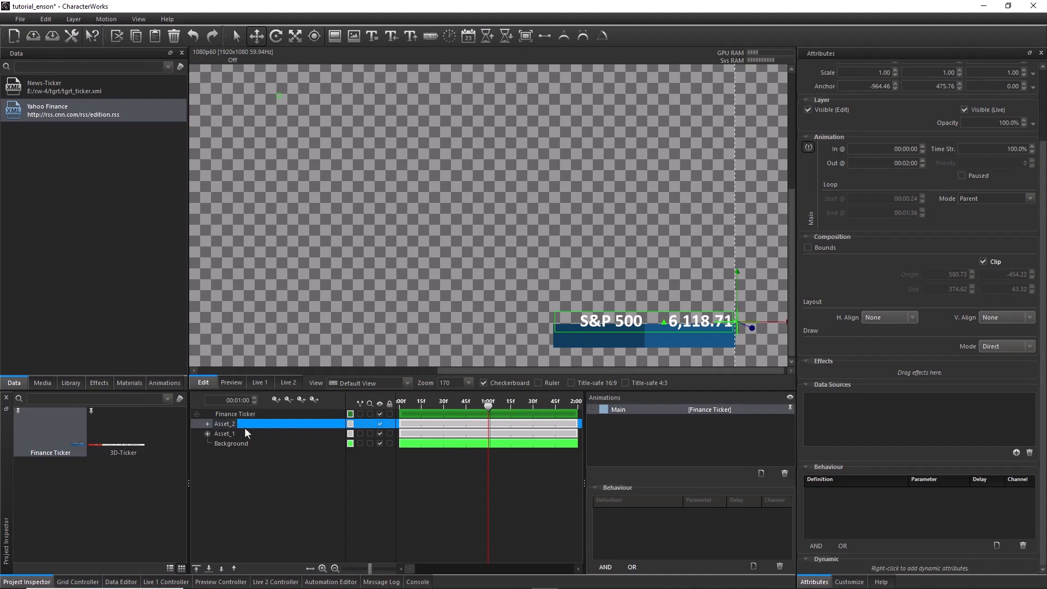
key(Return)
Move Asset_2 down below Asset_1 to the background's lower edge and turn off the checkerboard display
drag(740, 278, 742, 305)
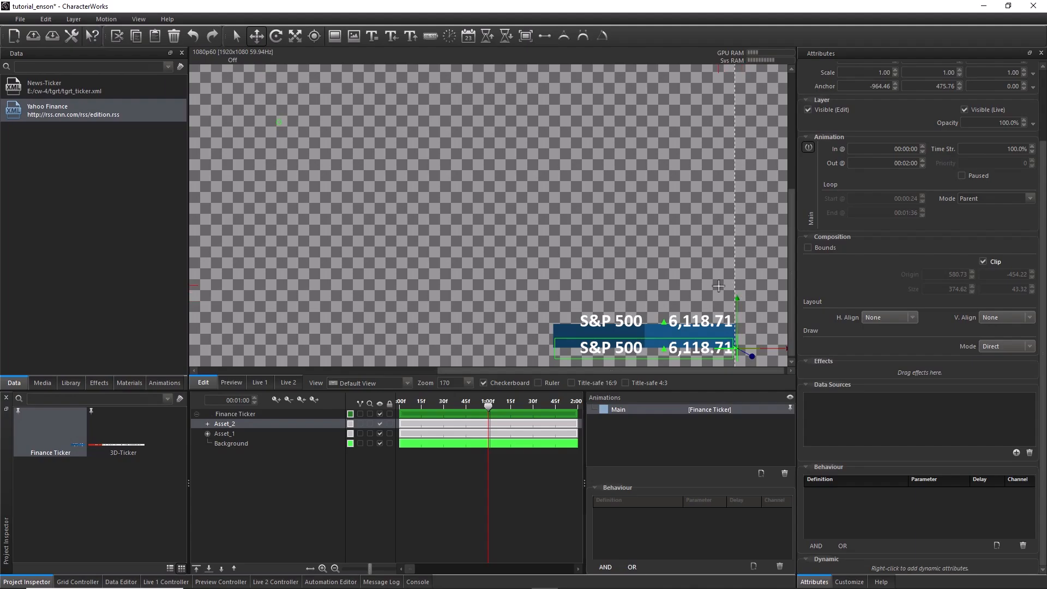
scroll(627, 331, up, 7)
drag(723, 359, 603, 299)
scroll(604, 343, up, 12)
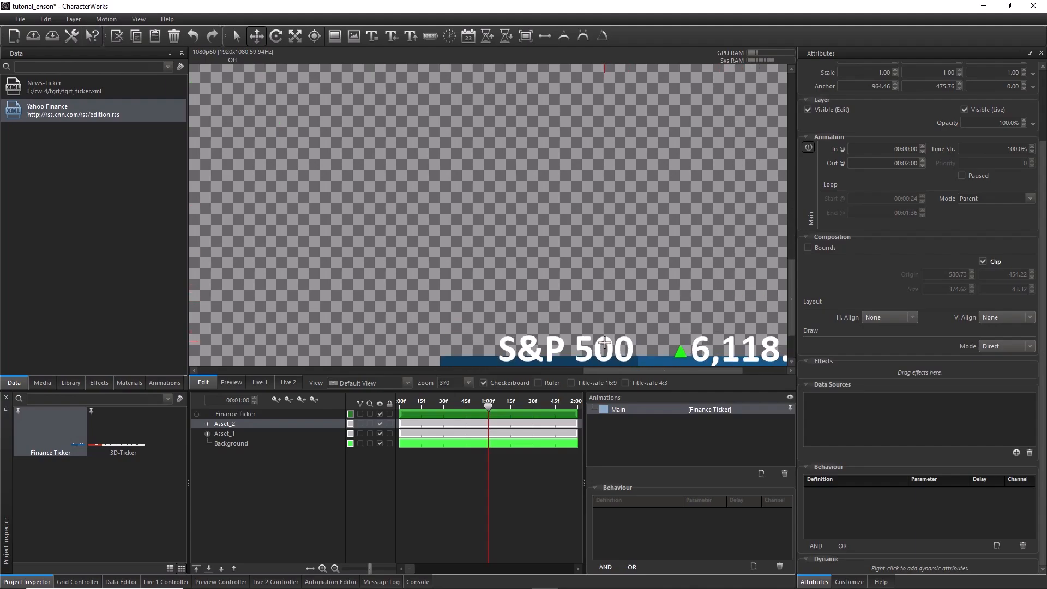
drag(605, 343, 436, 257)
scroll(511, 298, up, 9)
drag(509, 300, 524, 271)
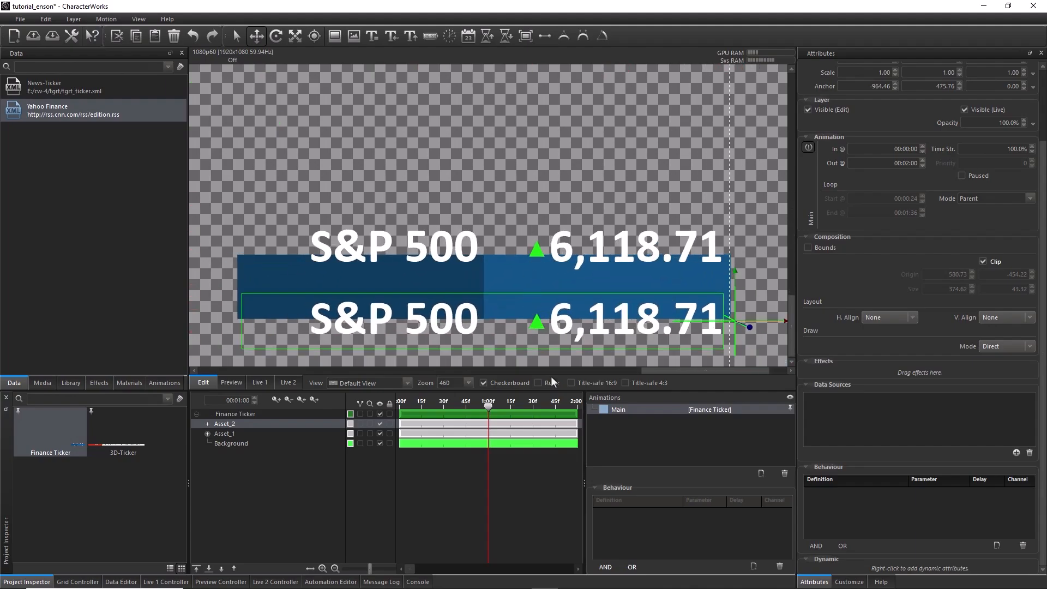
click(518, 383)
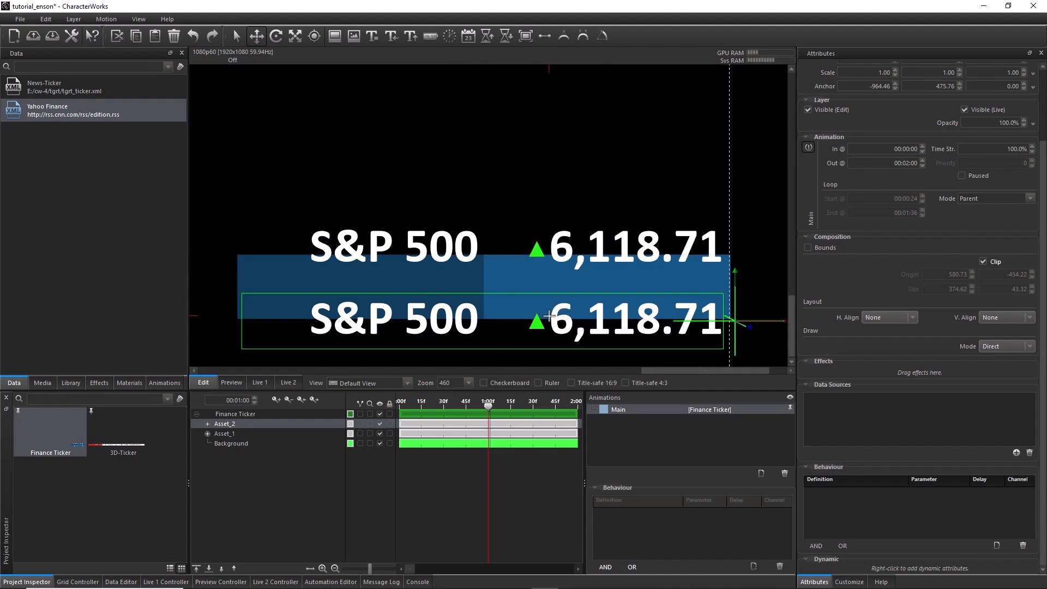
Add item="1" to the value data tag in Asset_2's TXT_Value text
click(207, 424)
click(240, 434)
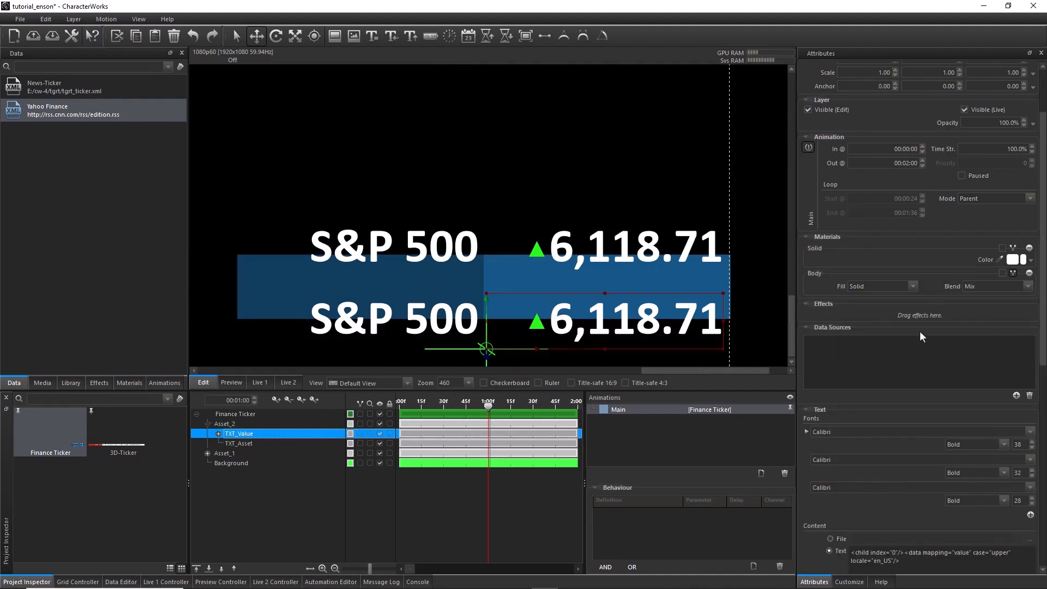
scroll(993, 418, down, 3)
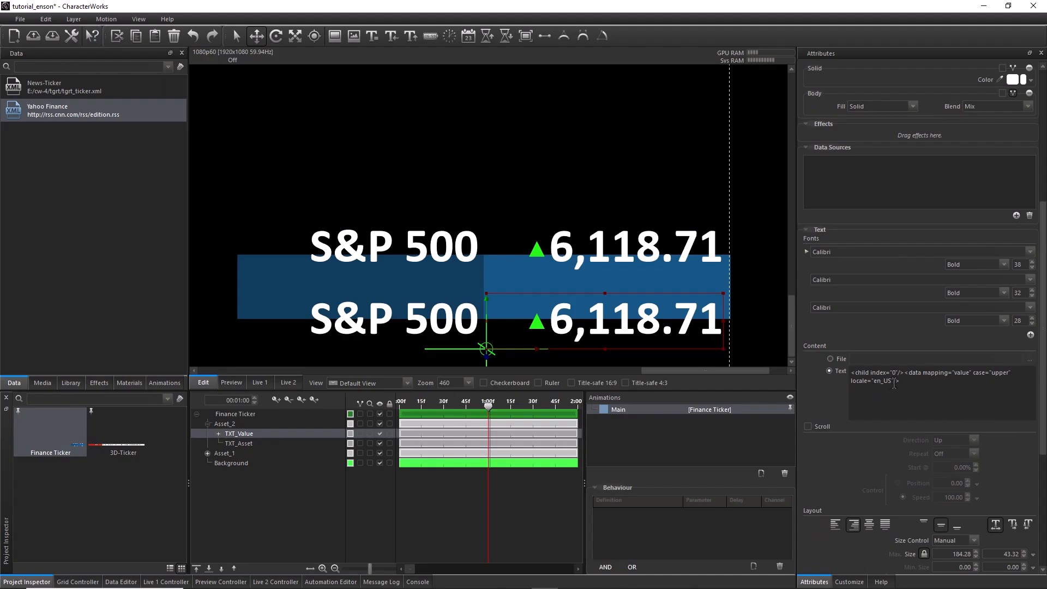
click(894, 382)
text(item="1)
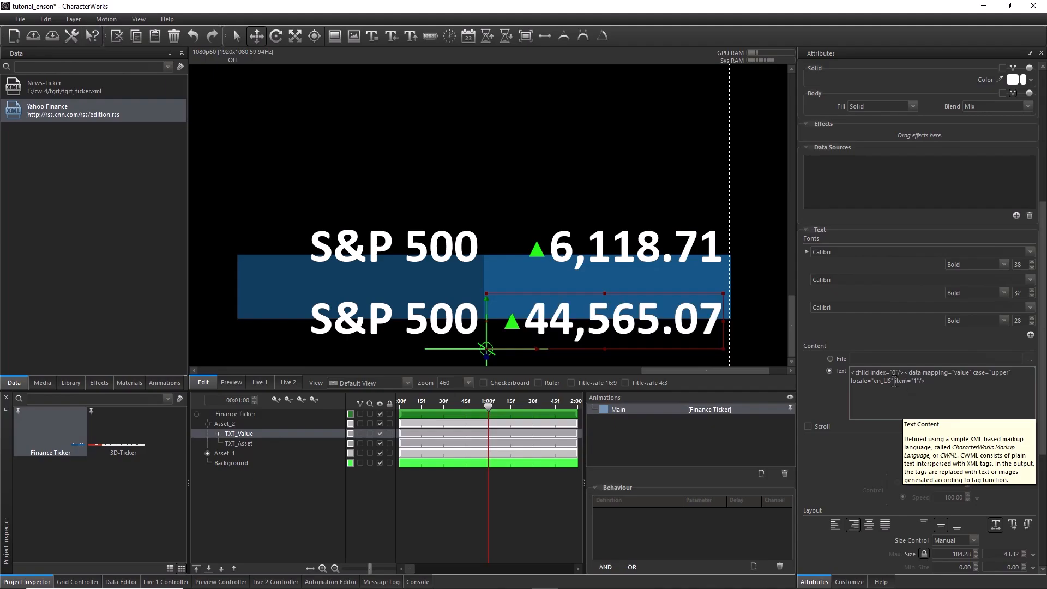
Copy the item="1" attribute from Asset_2's TXT_Value text into the sign data tag of its TXT_Sign child
drag(895, 382, 913, 382)
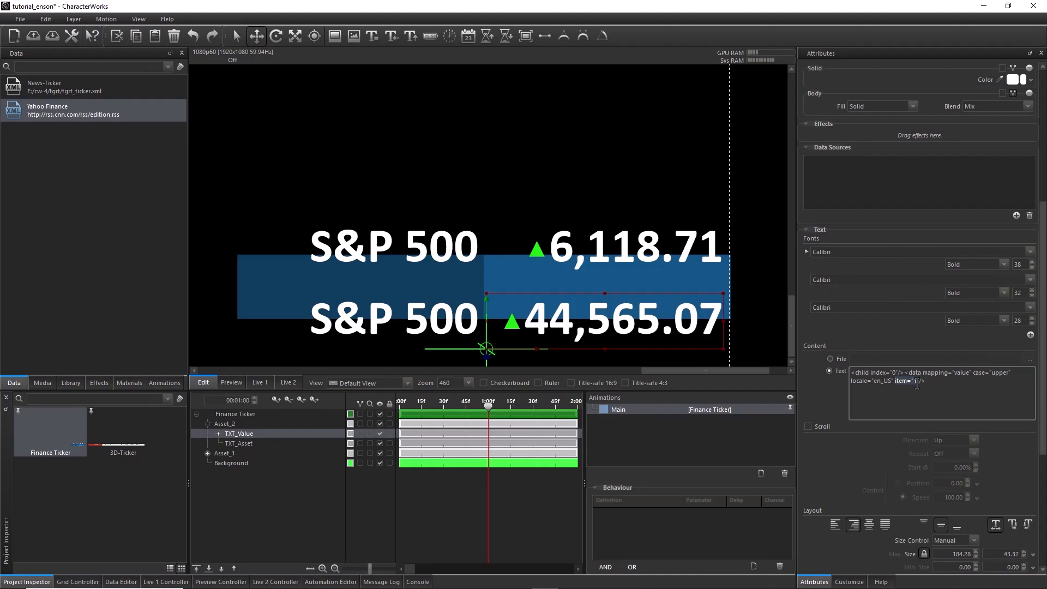
right_click(916, 385)
click(944, 431)
click(218, 435)
click(248, 443)
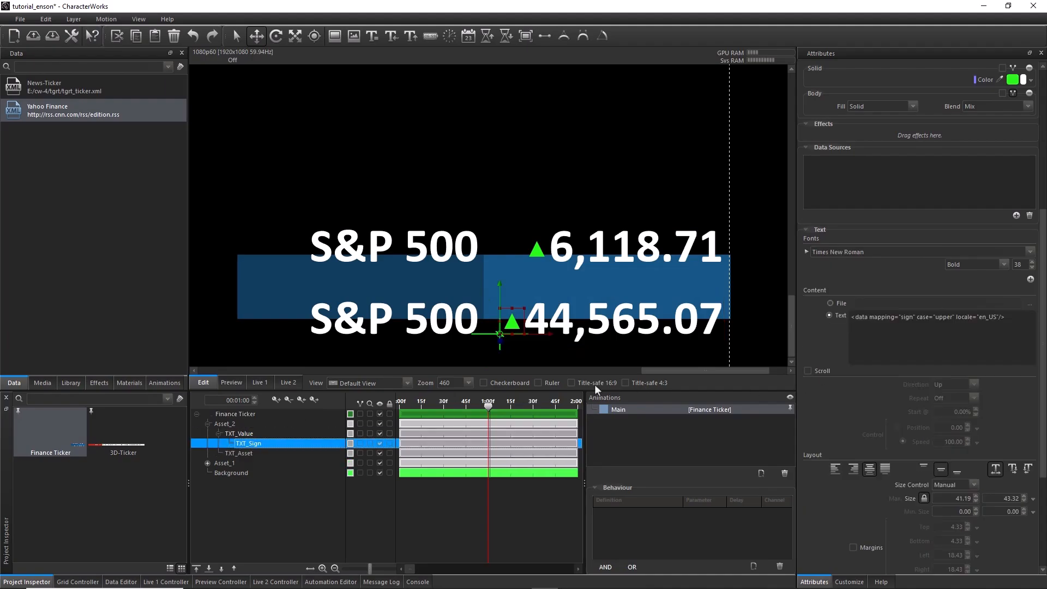
click(1006, 320)
right_click(1000, 319)
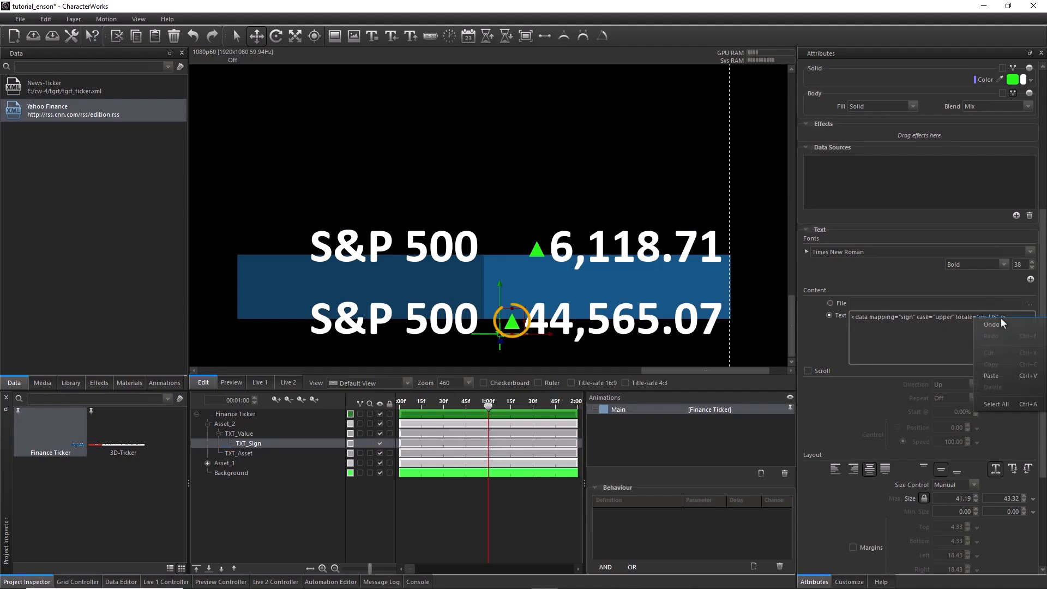
click(995, 375)
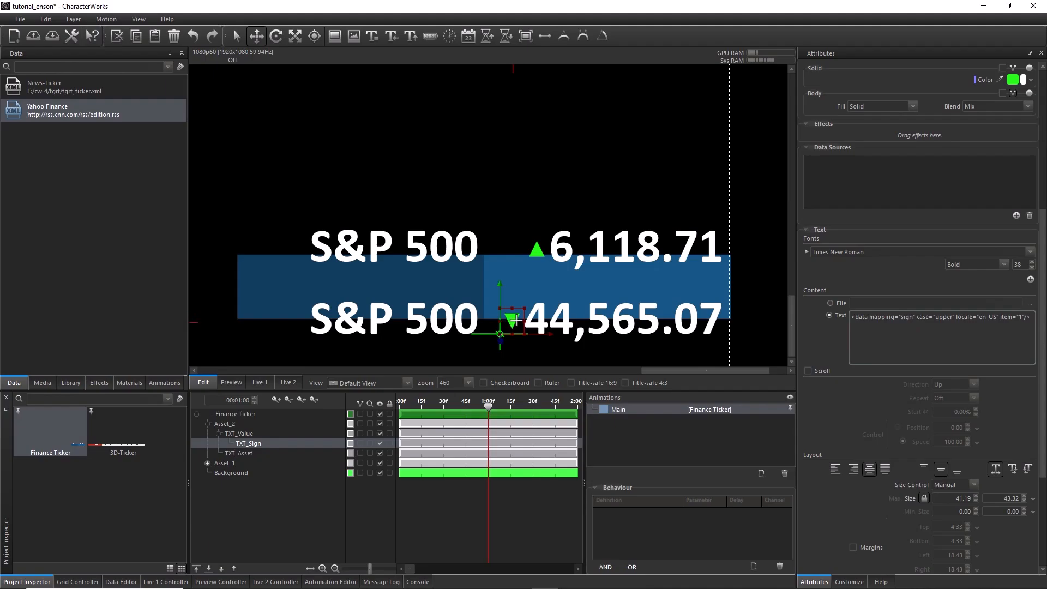
Add the arguments ,0,1 after change in both num conditions of the colour expression on Asset_2's TXT_Sign
click(1030, 81)
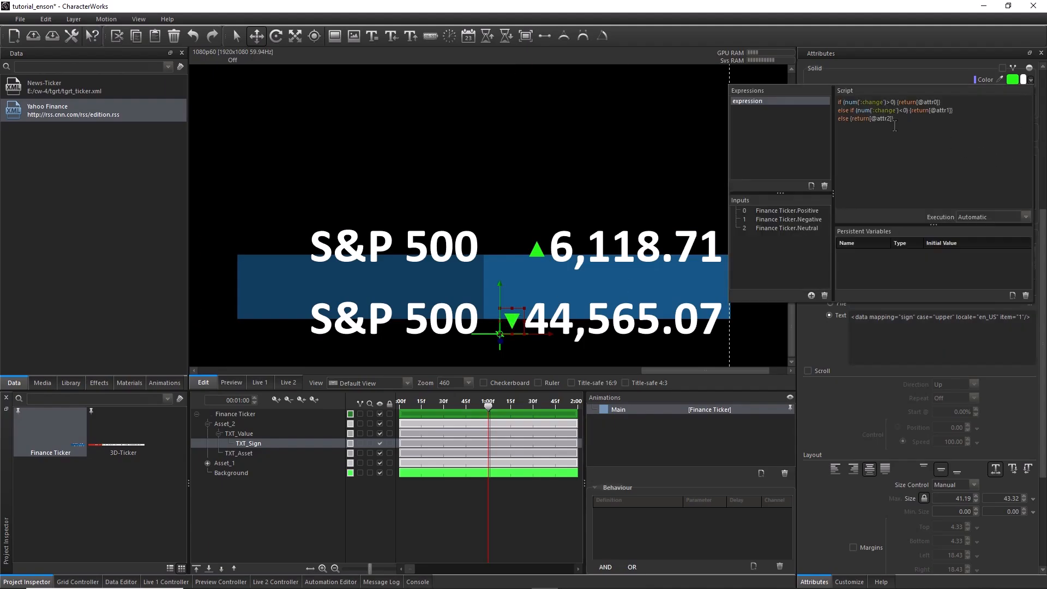
click(883, 102)
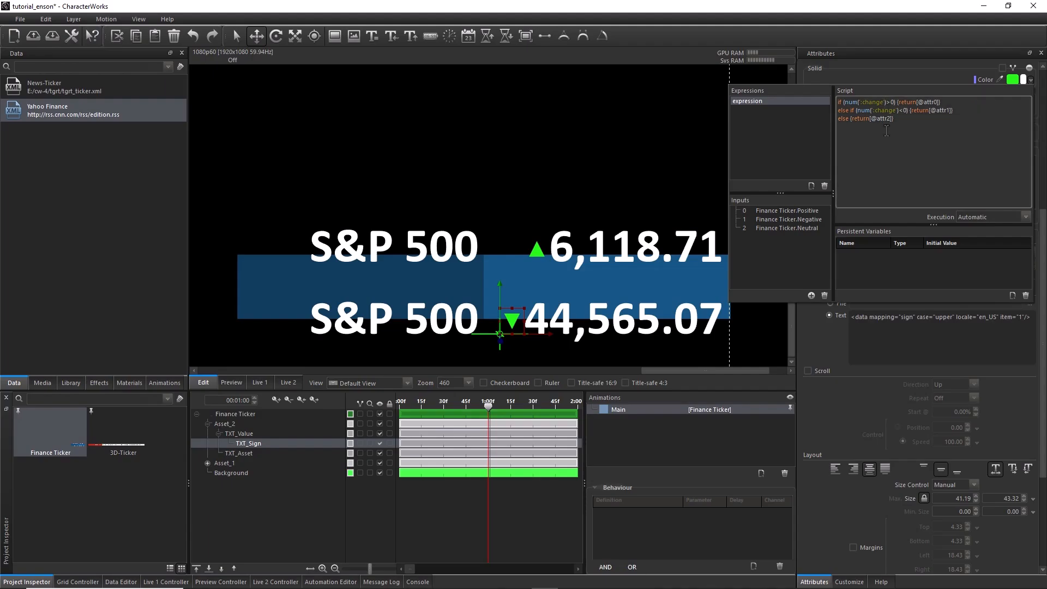
text(,0,1)
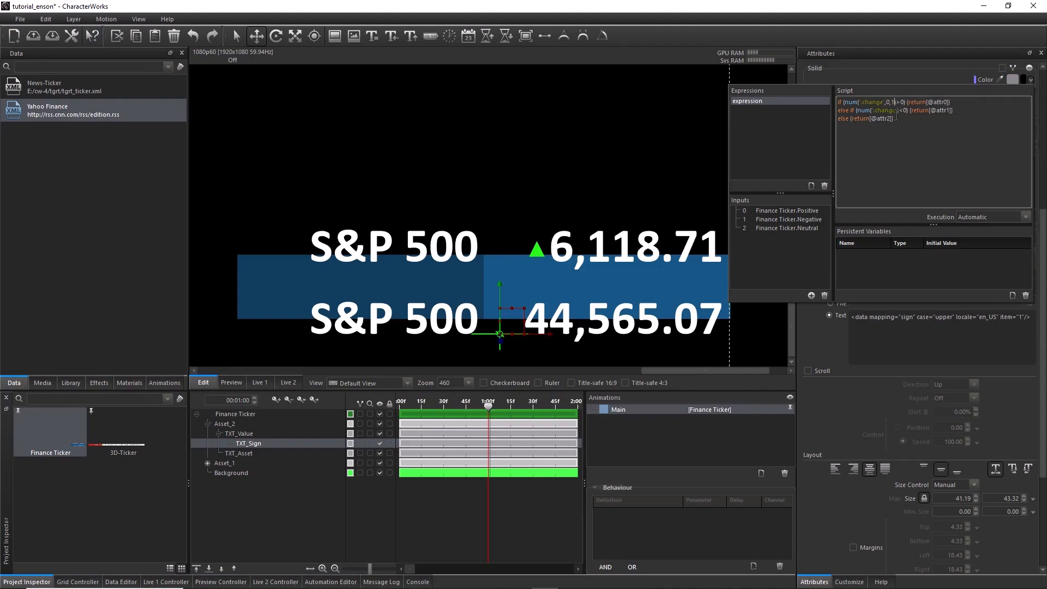
text(,0,1)
Add item="1" to the asset data tag in Asset_2's TXT_Asset text
click(250, 454)
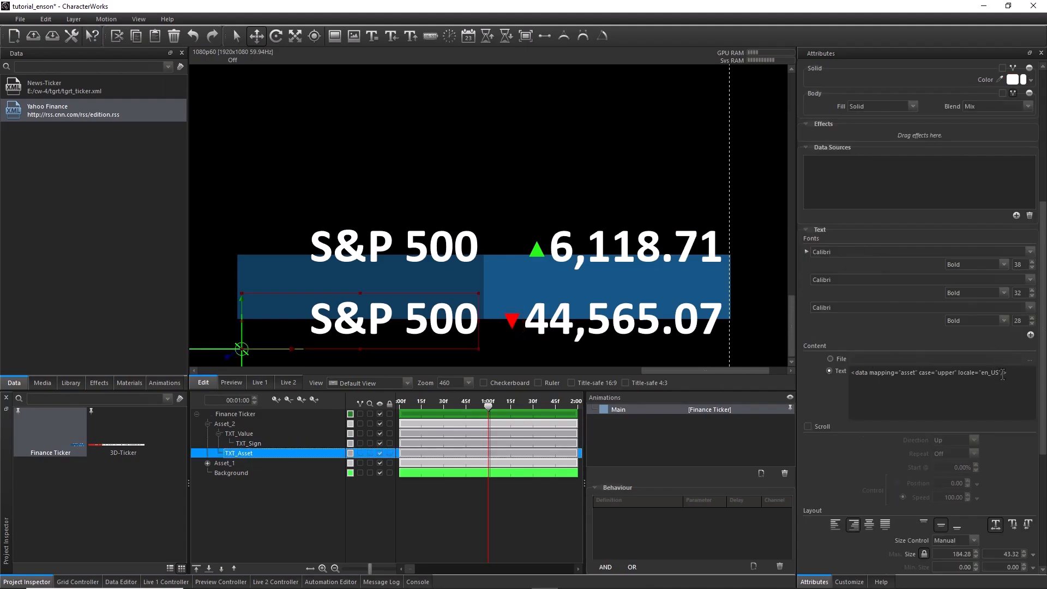
click(1002, 375)
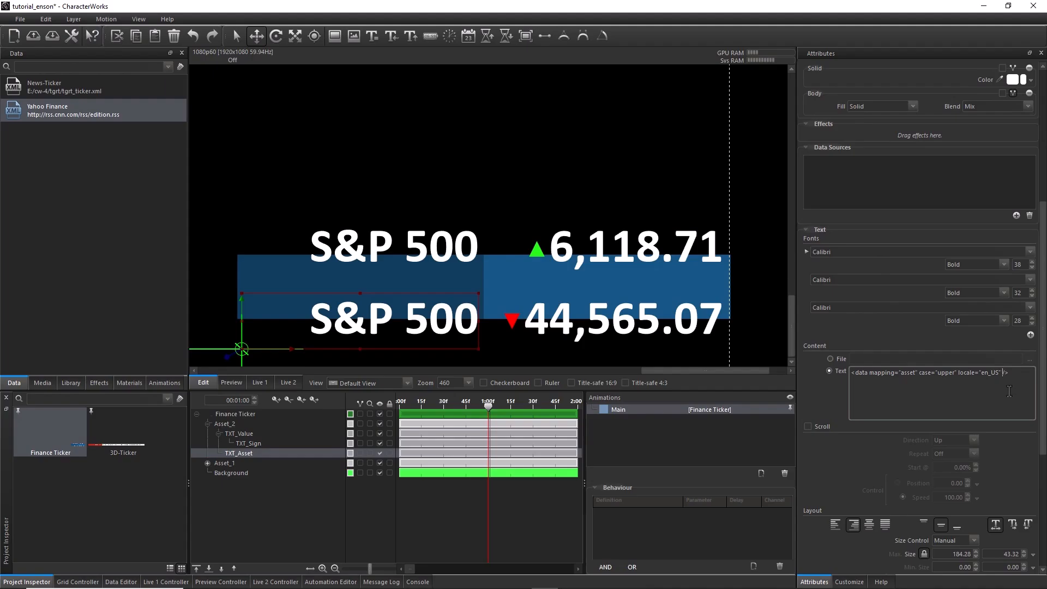
text(item="1")
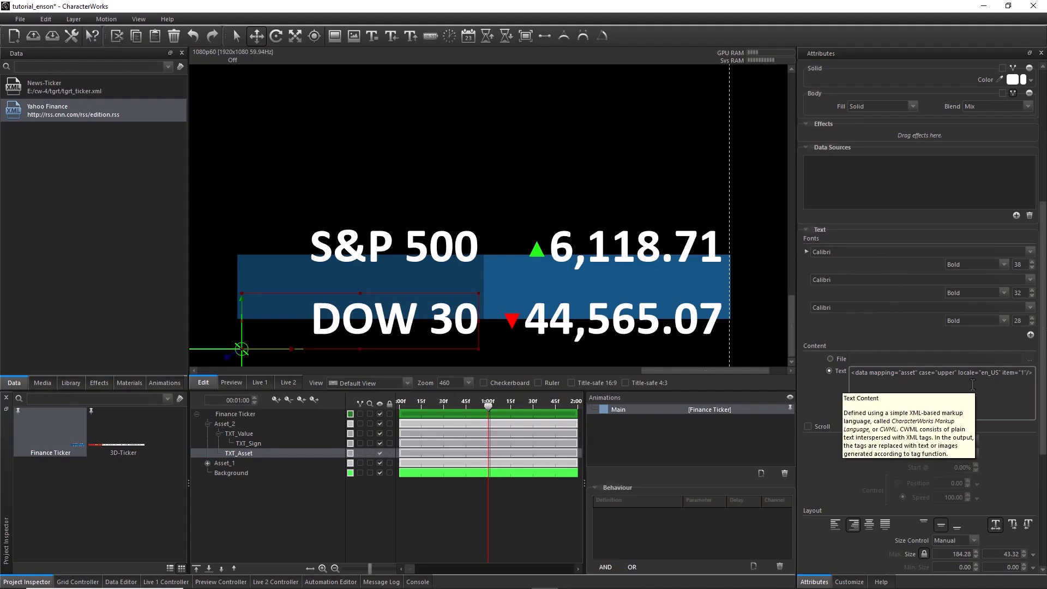
Enable bounds on the Finance Ticker composition and shrink them vertically to the background bar, giving a height of 50.26
click(249, 415)
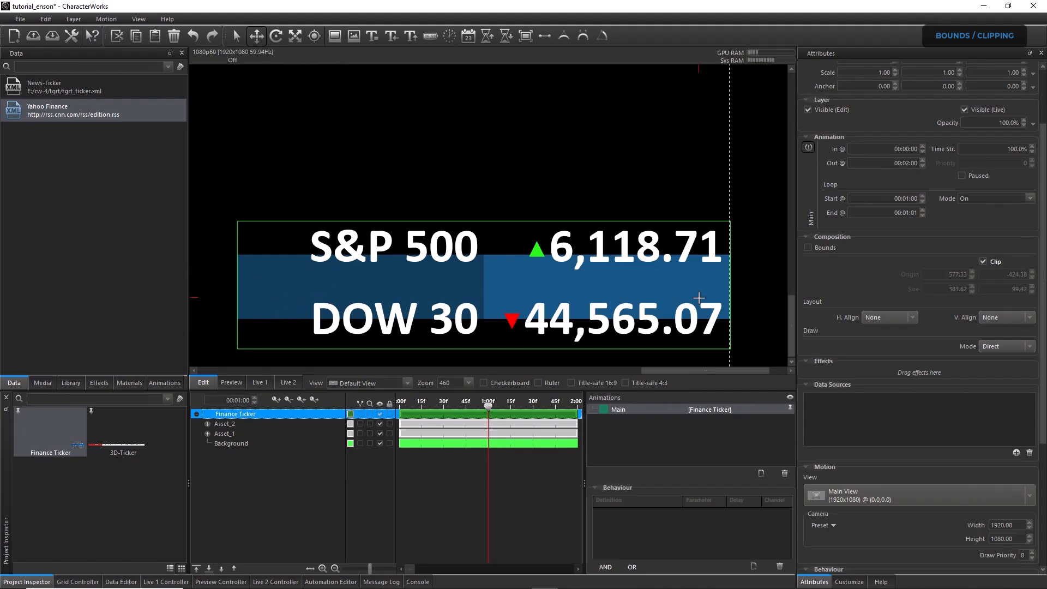
click(808, 247)
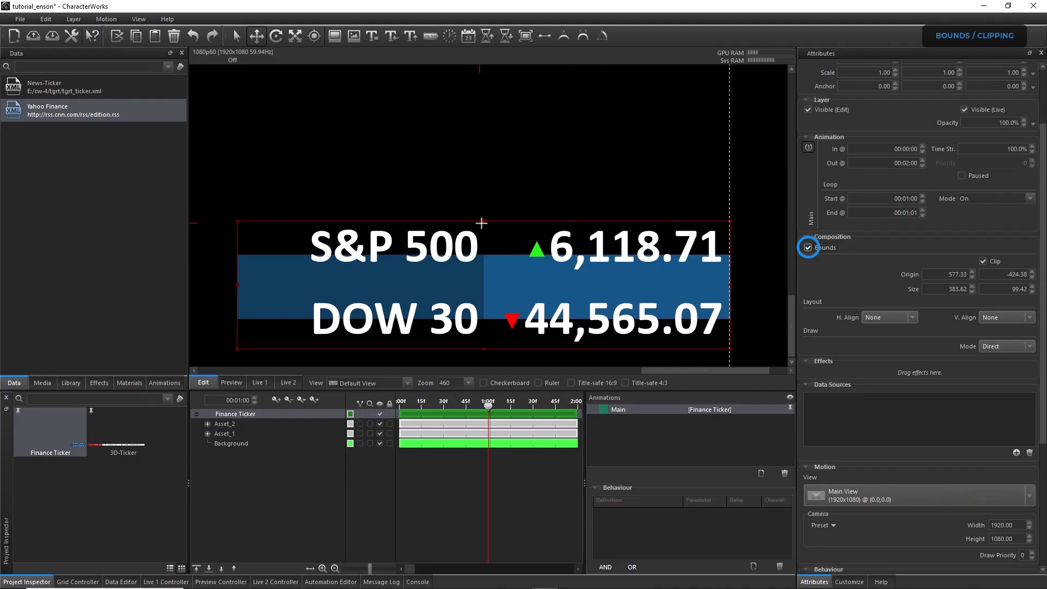
drag(483, 236, 485, 254)
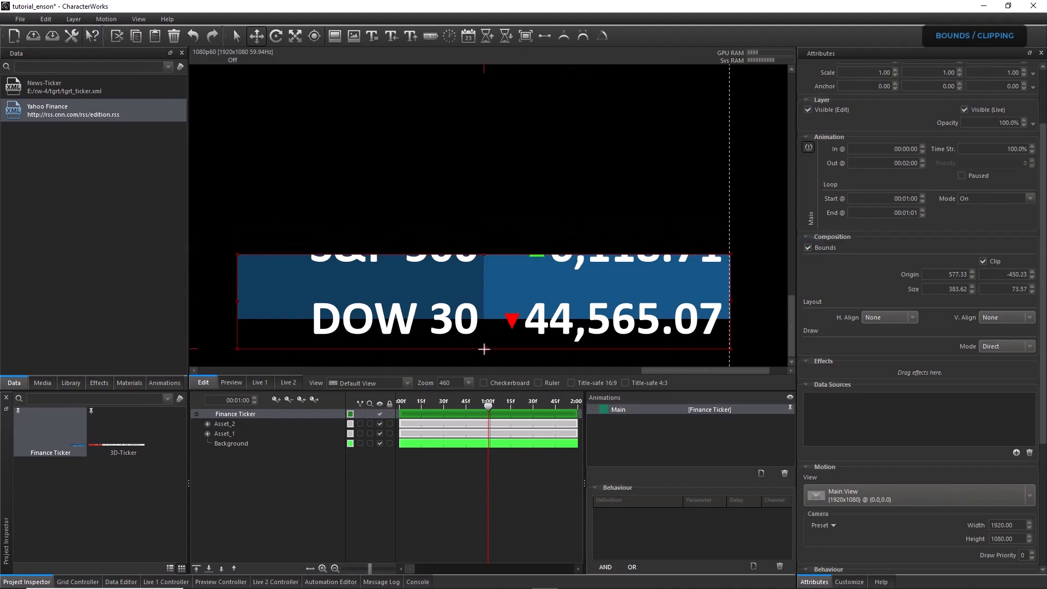
drag(484, 349, 484, 319)
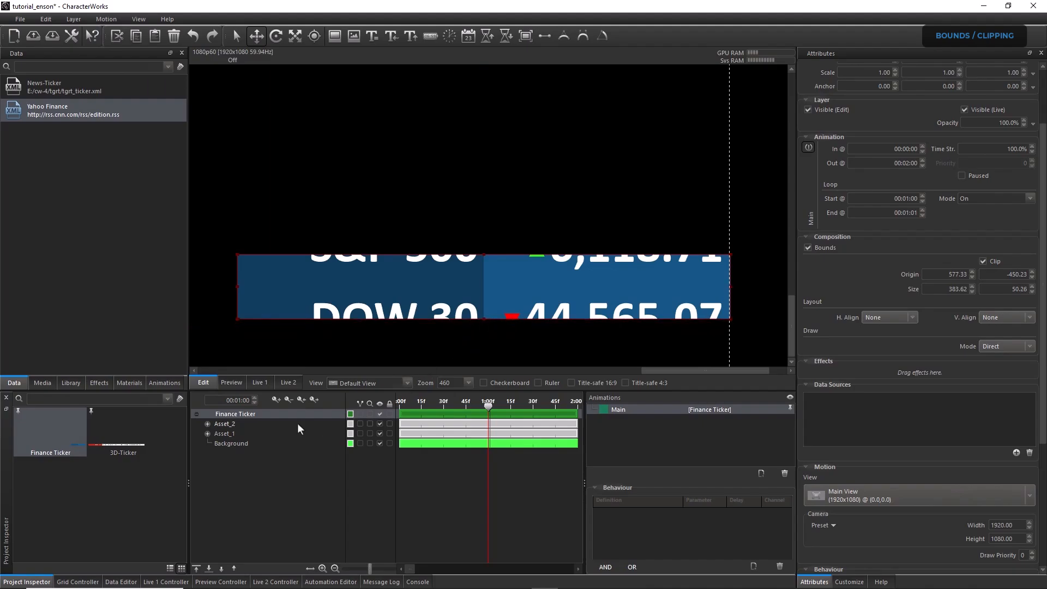
Shift Asset_1 and Asset_2 together vertically until both sit below the background bar, with Asset_2's Y position at -582.01
click(238, 434)
ctrl+click(236, 424)
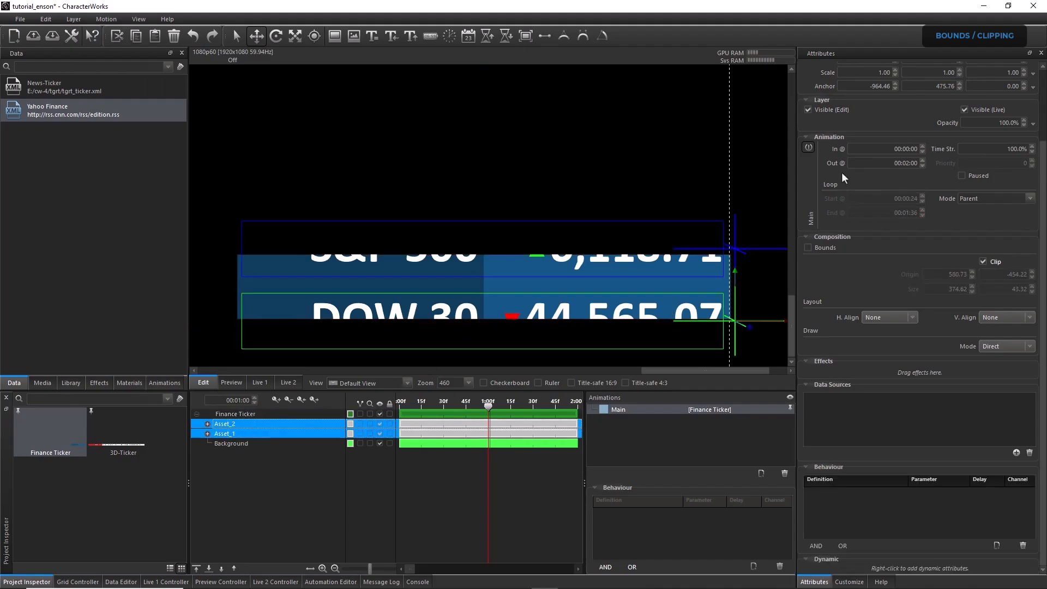
click(1043, 116)
click(938, 130)
scroll(938, 131, down, 7)
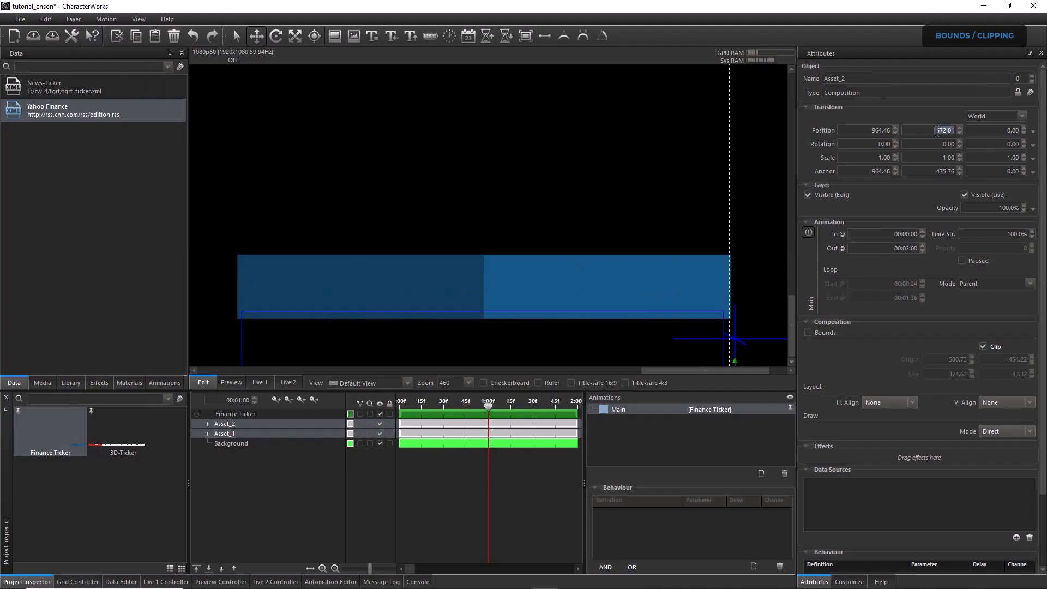
scroll(937, 130, up, 3)
scroll(937, 130, up, 1)
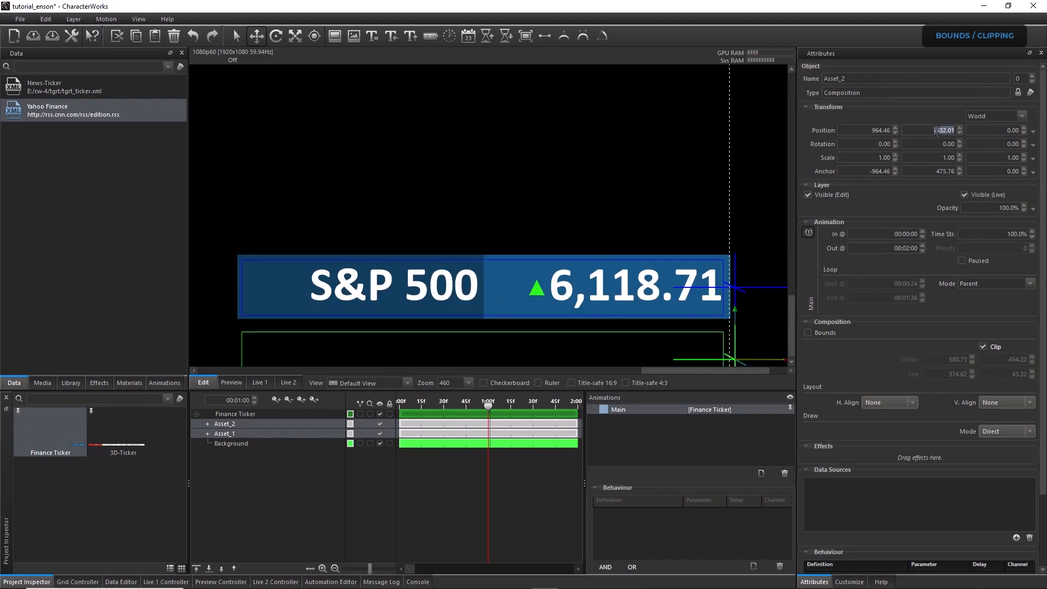
scroll(938, 130, up, 5)
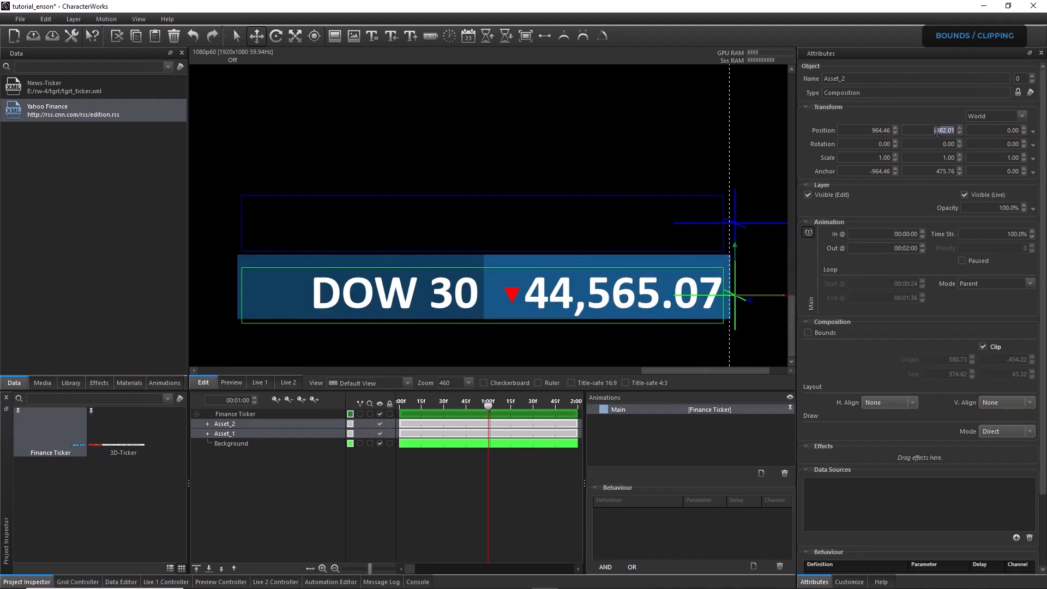
scroll(938, 130, up, 5)
scroll(937, 130, down, 6)
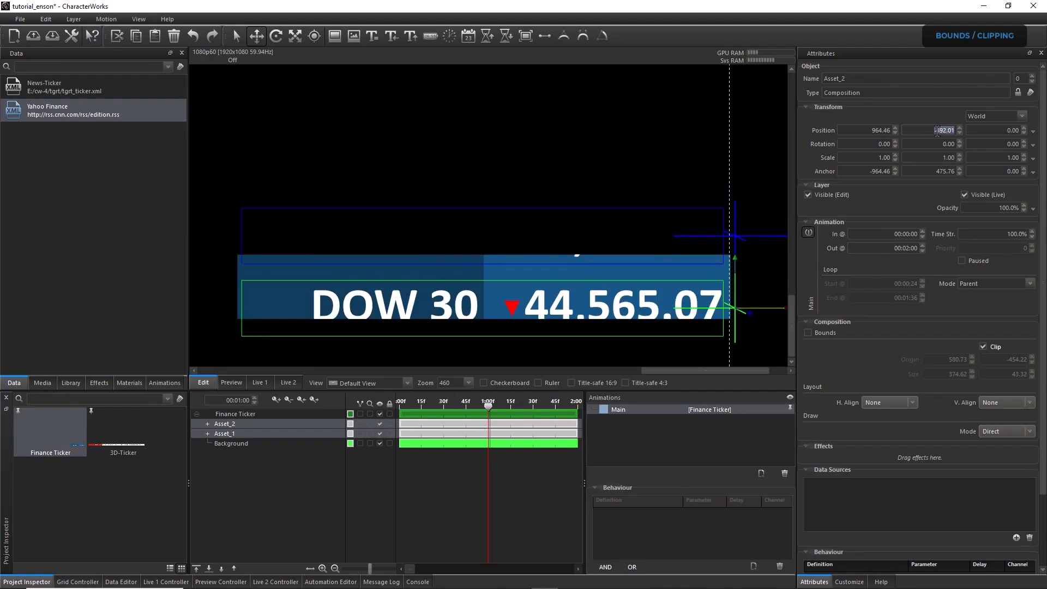
scroll(938, 131, down, 6)
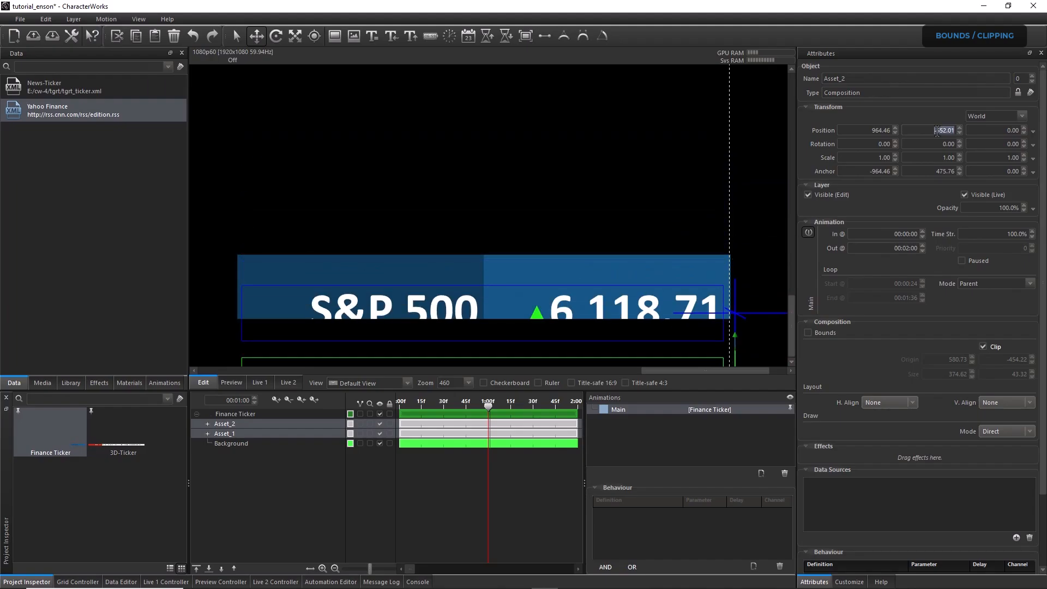
scroll(937, 131, down, 3)
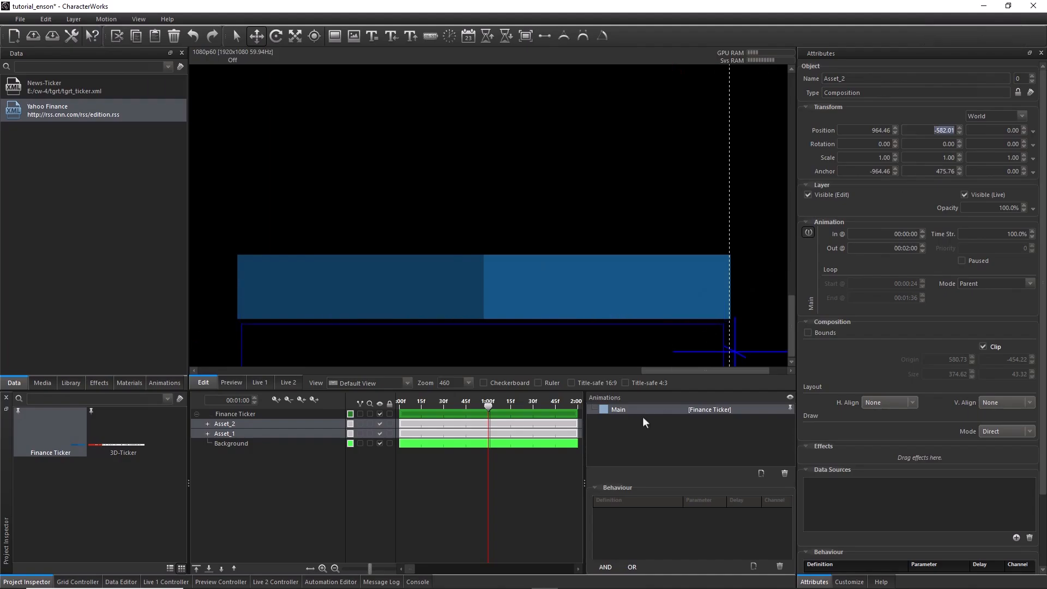
Create a new animation track for Asset_1 and rename it Animation 1
click(624, 407)
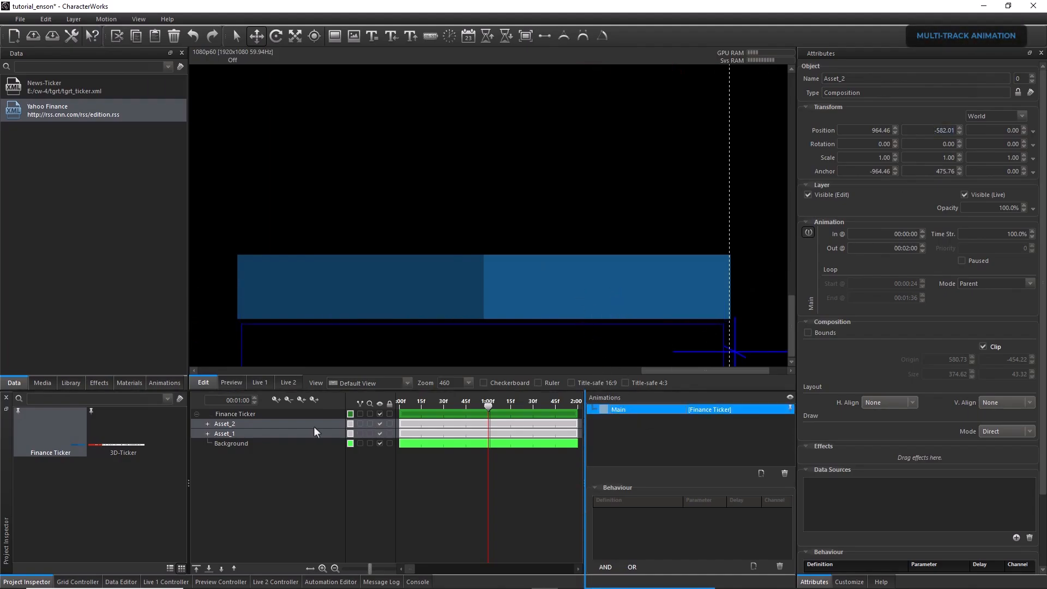
click(305, 433)
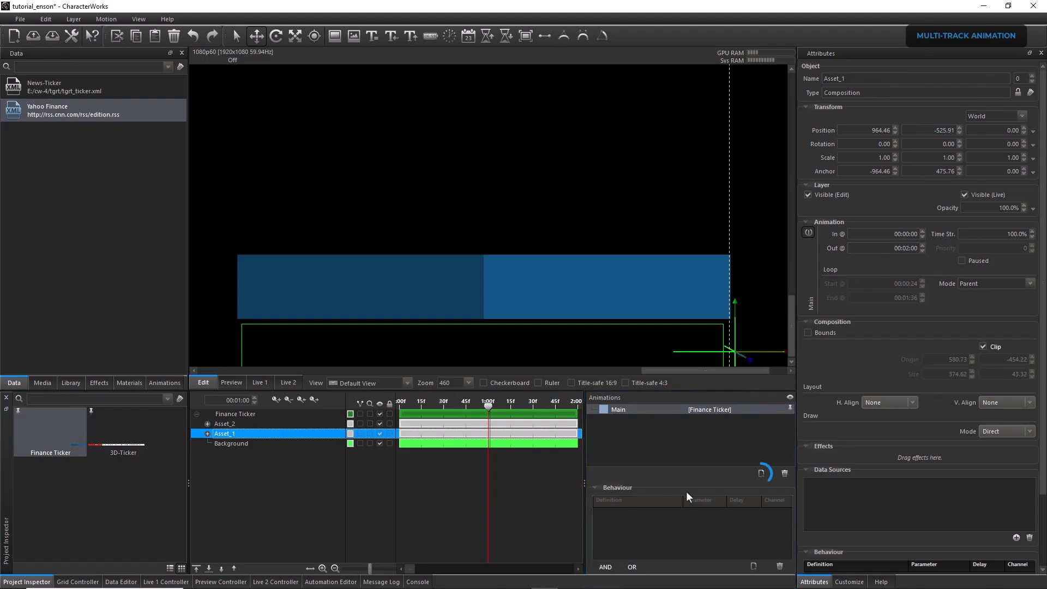
click(758, 473)
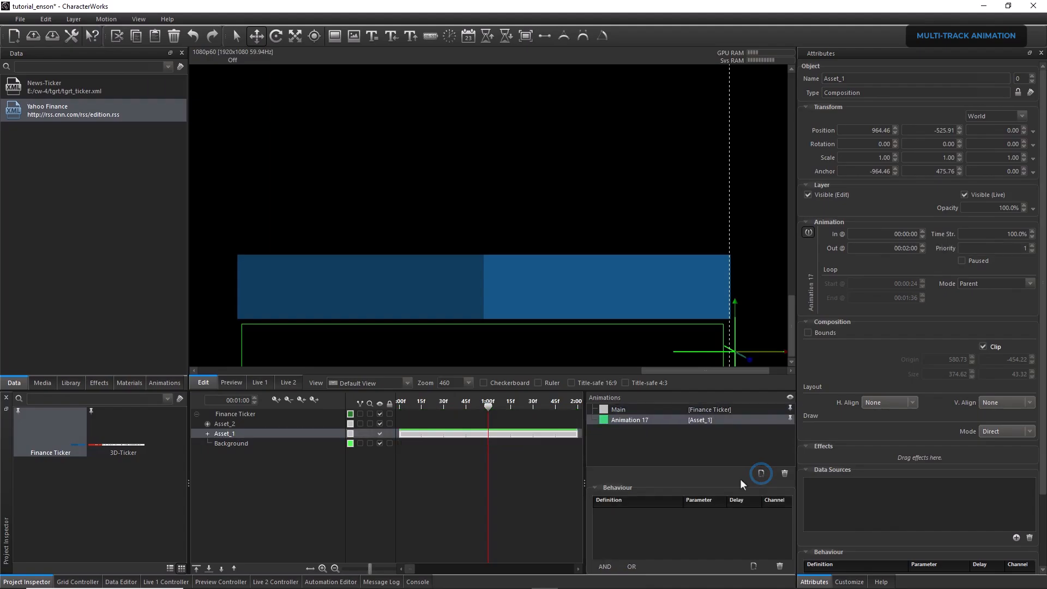
click(643, 420)
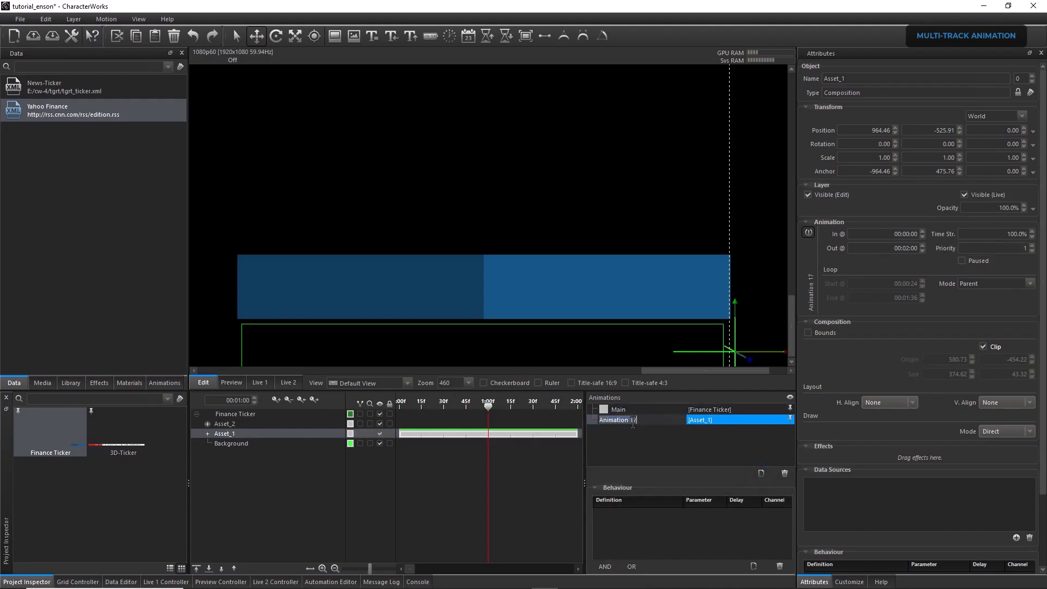
click(642, 422)
key(BackSpace)
key(Return)
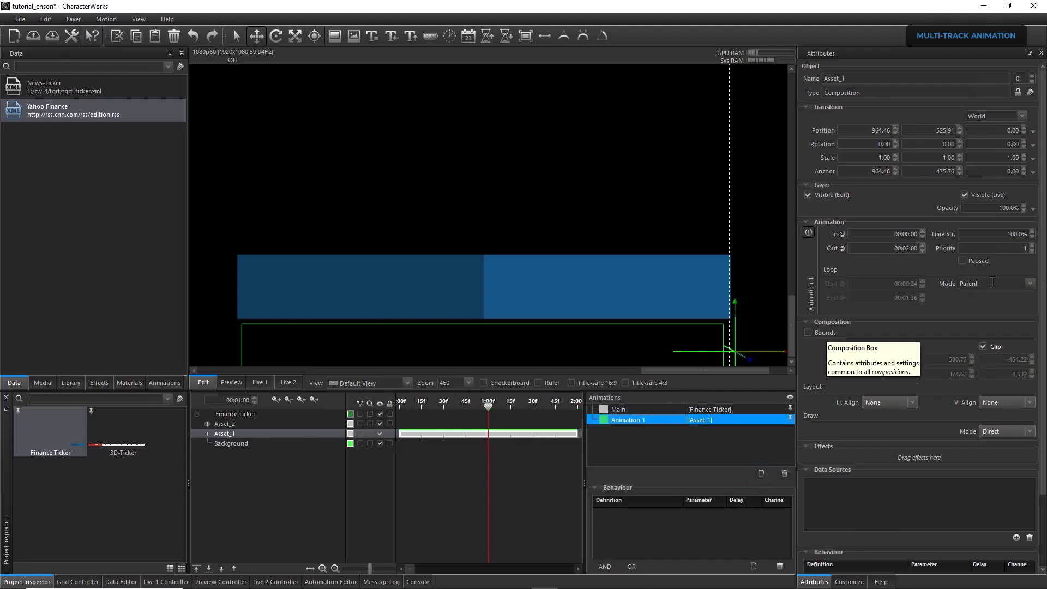
Turn on looping for Animation 1, starting at 00:01:00 and ending at 00:01:01
click(1030, 284)
click(1002, 302)
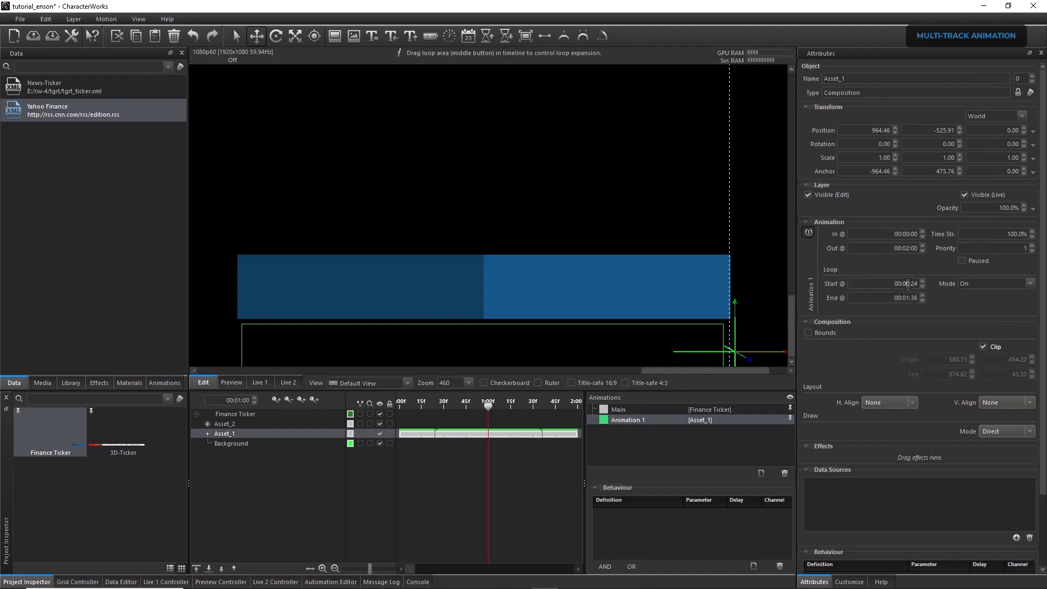
mouse_move(912, 284)
mouse_down()
mouse_move(926, 286)
mouse_move(923, 299)
mouse_up()
text(00)
key(Return)
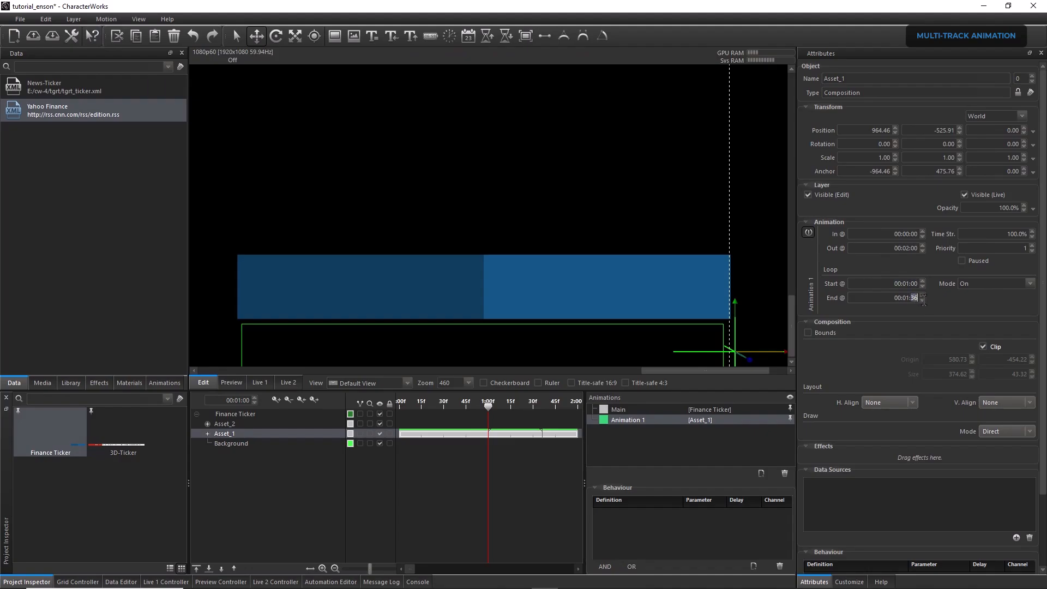
text(01)
key(Return)
With auto-keyframing on, key Asset_1's Y position at -479.52 on the bar at 00:01:00 and -521.94 below it at 00:00:00
click(276, 400)
drag(735, 306, 727, 246)
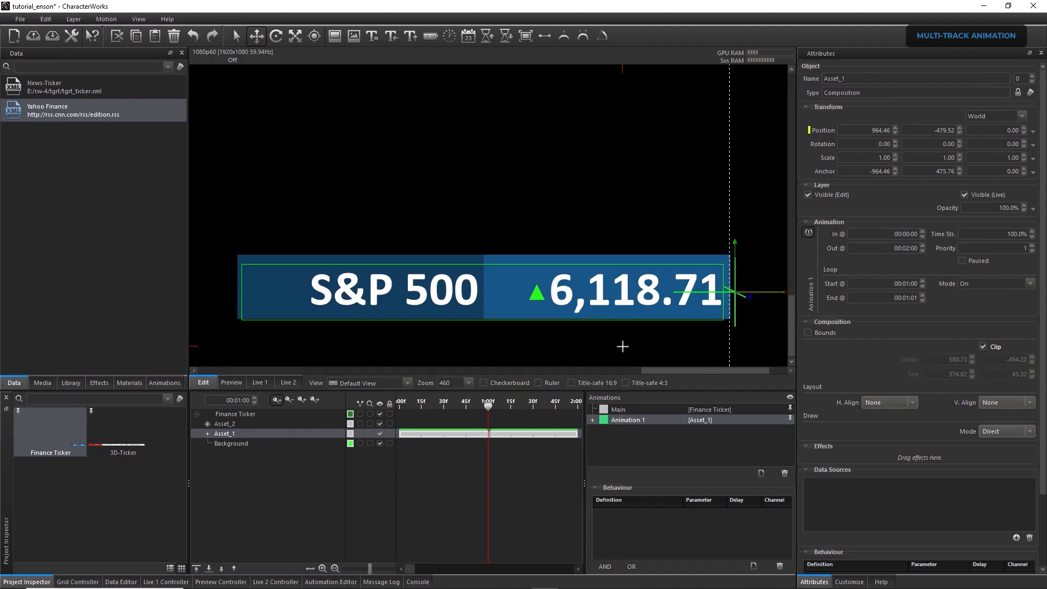
drag(489, 407, 463, 407)
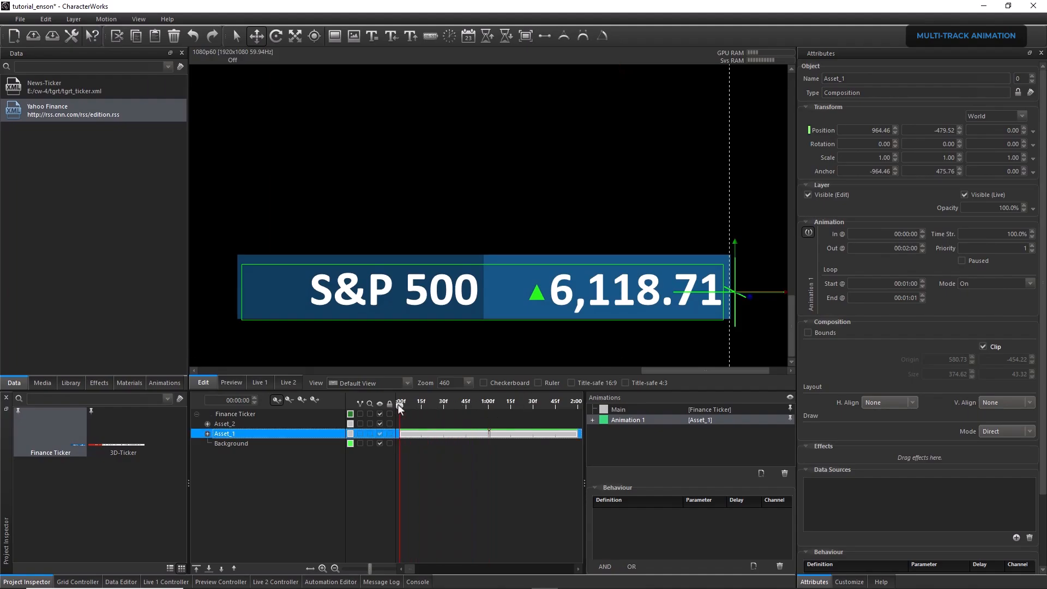
drag(734, 242, 734, 297)
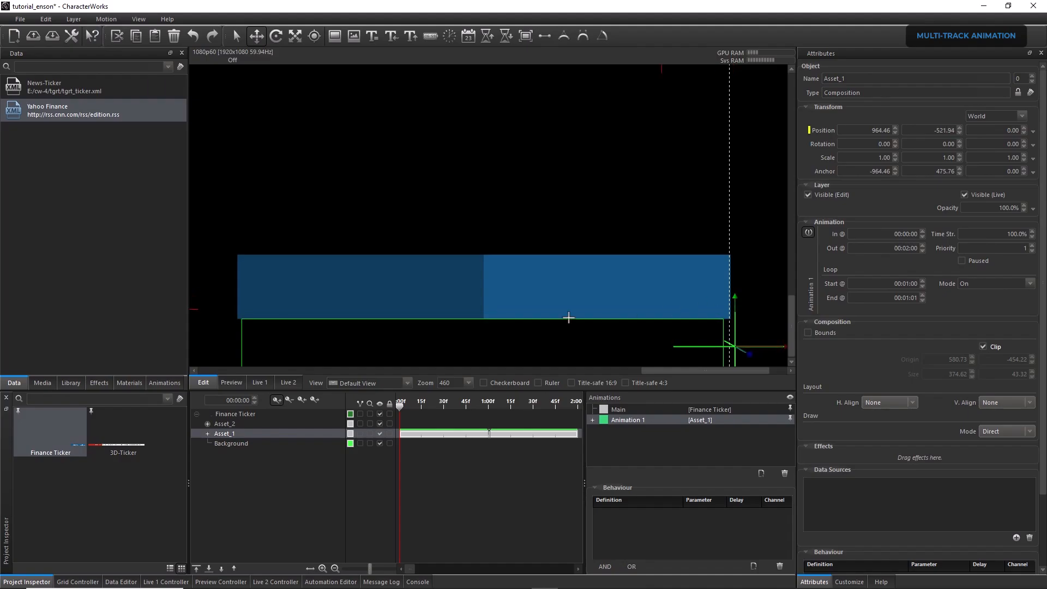
Keyframe Asset_1 above the background bar at the end of Animation 1 and return the playhead to 00:01:01
drag(399, 405, 585, 407)
drag(733, 249, 732, 179)
drag(565, 405, 490, 406)
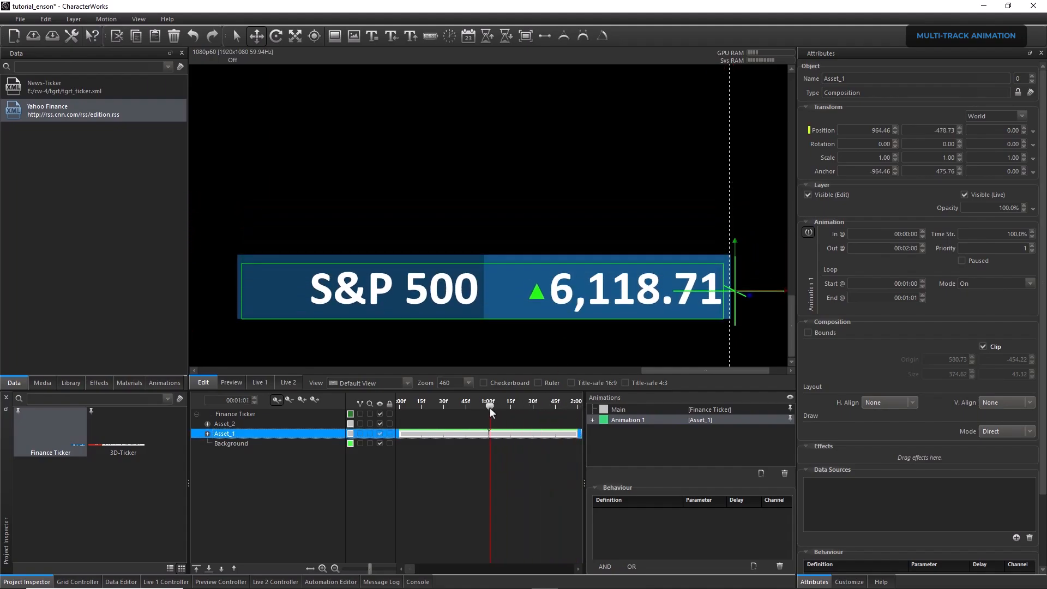
Show Asset_1's position track and clone its 00:01:00 position keyframe at 00:01:01
right_click(943, 130)
click(982, 217)
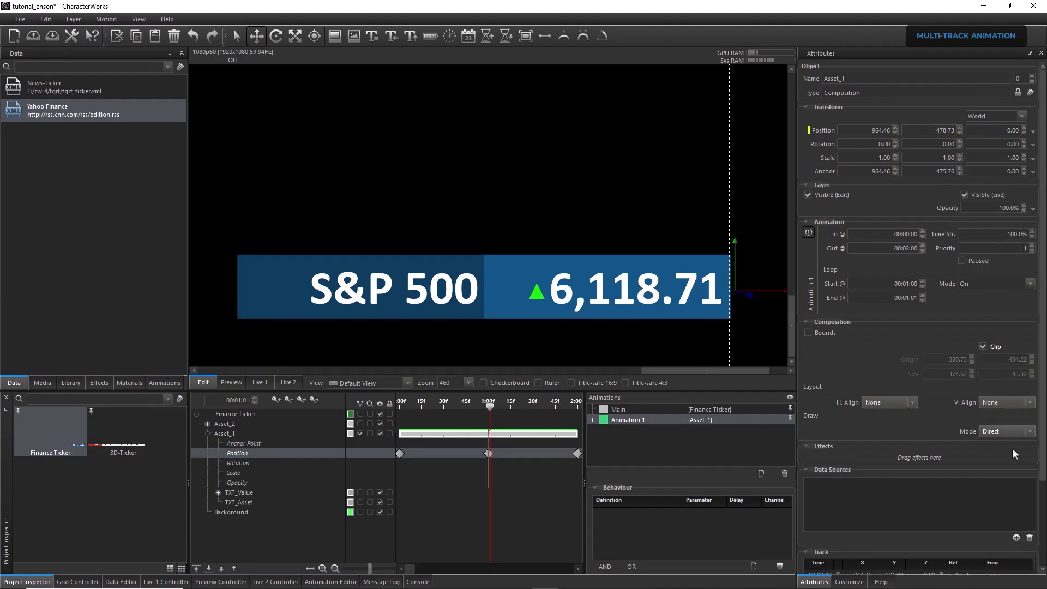
click(1043, 532)
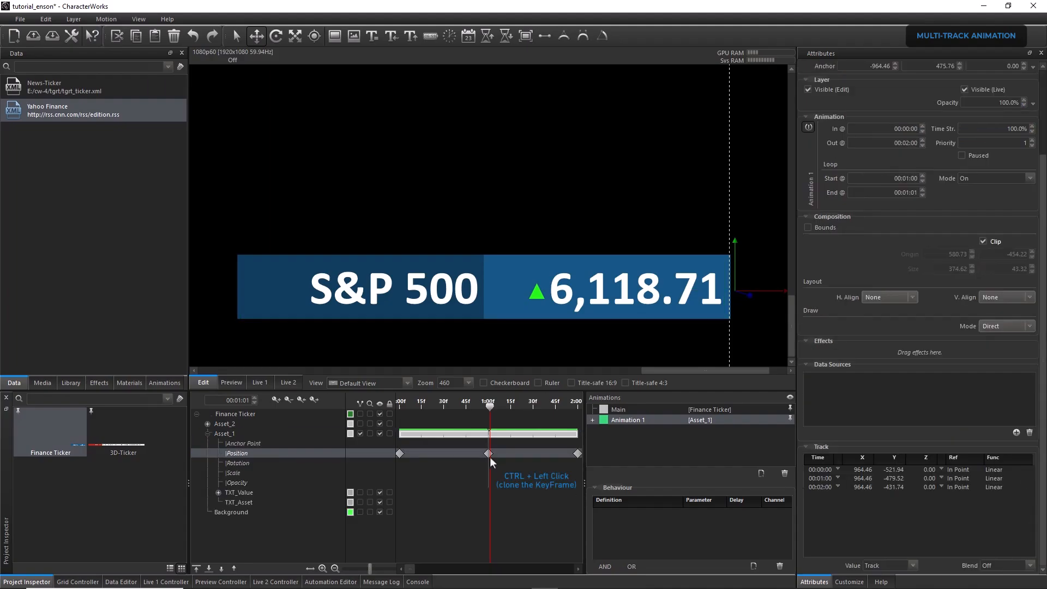
ctrl+click(489, 456)
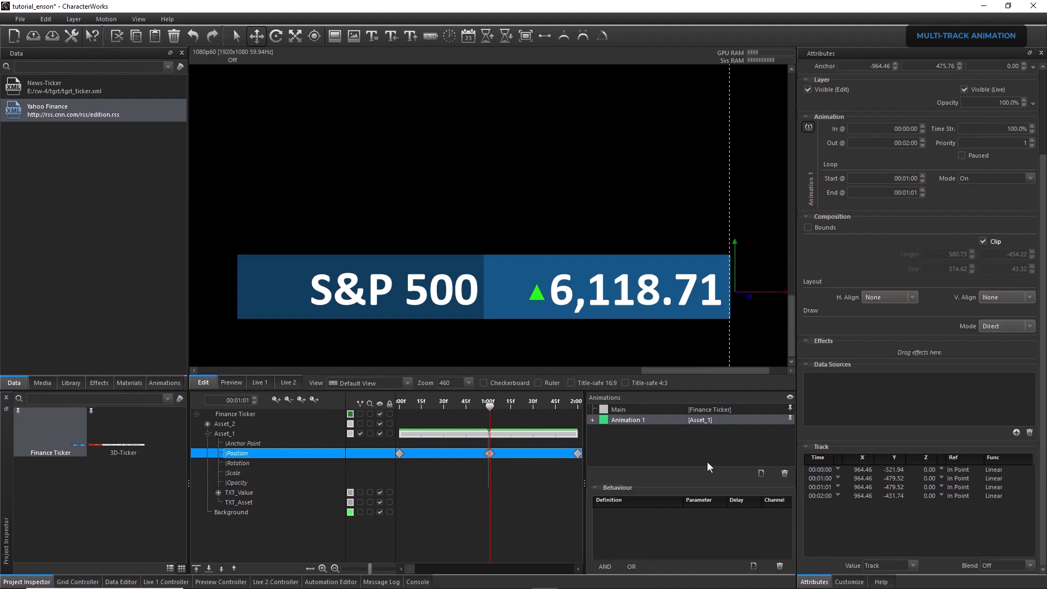
Set the interpolation function of Asset_1's position keyframes at 00:00:00 and 00:01:01 to SmoothStep
click(998, 469)
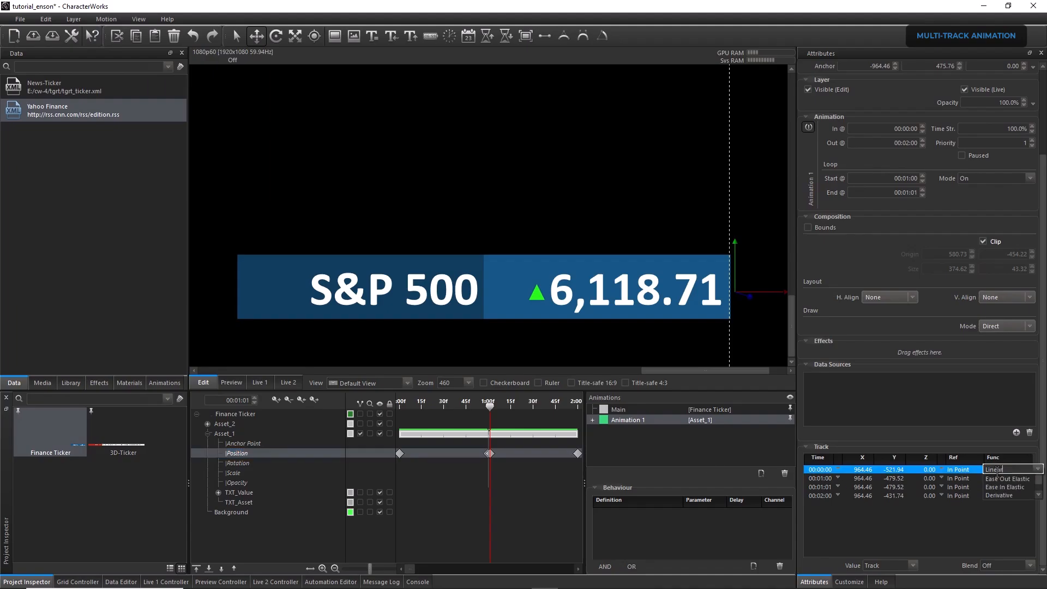
click(997, 470)
click(1011, 495)
click(1003, 487)
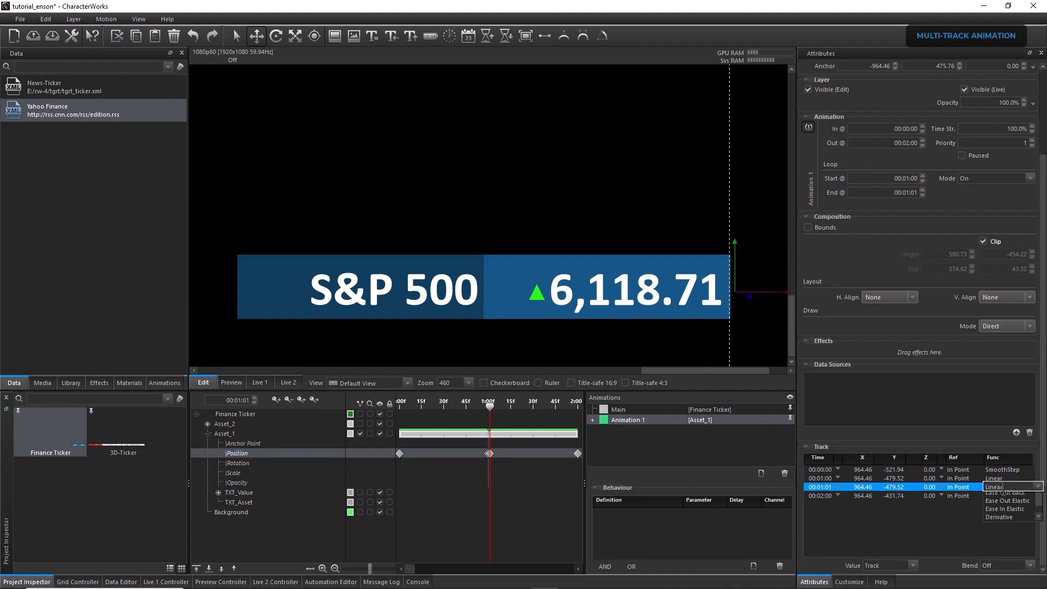
click(1003, 487)
click(1008, 513)
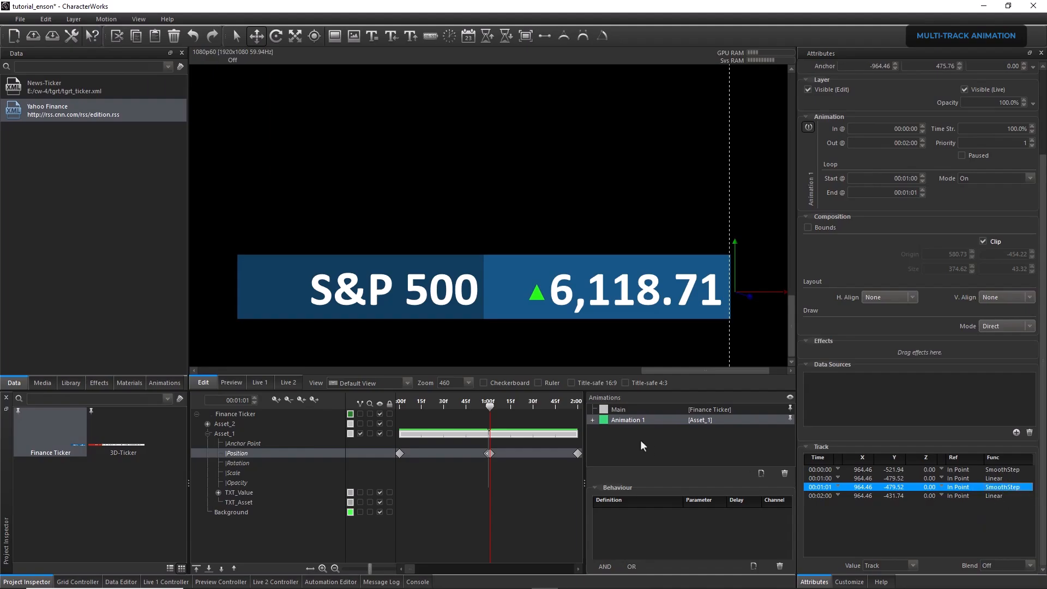
Return the playhead to 00:01:00 and collapse Asset_1's property tracks
mouse_move(489, 404)
mouse_down()
mouse_move(419, 403)
mouse_move(561, 413)
mouse_move(412, 401)
mouse_move(567, 419)
mouse_move(434, 407)
mouse_move(488, 410)
mouse_up()
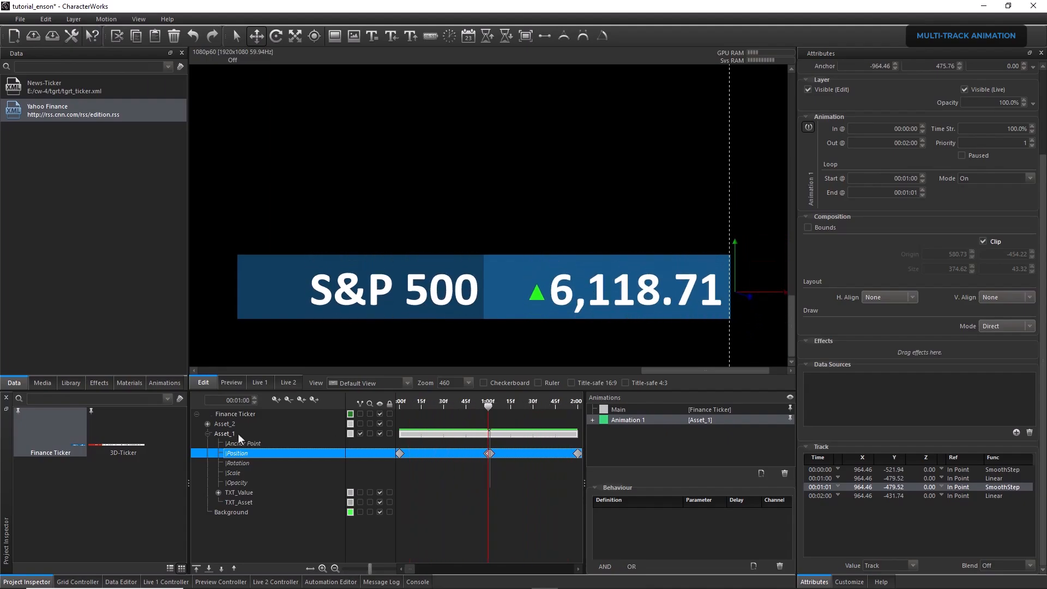
click(207, 434)
click(207, 433)
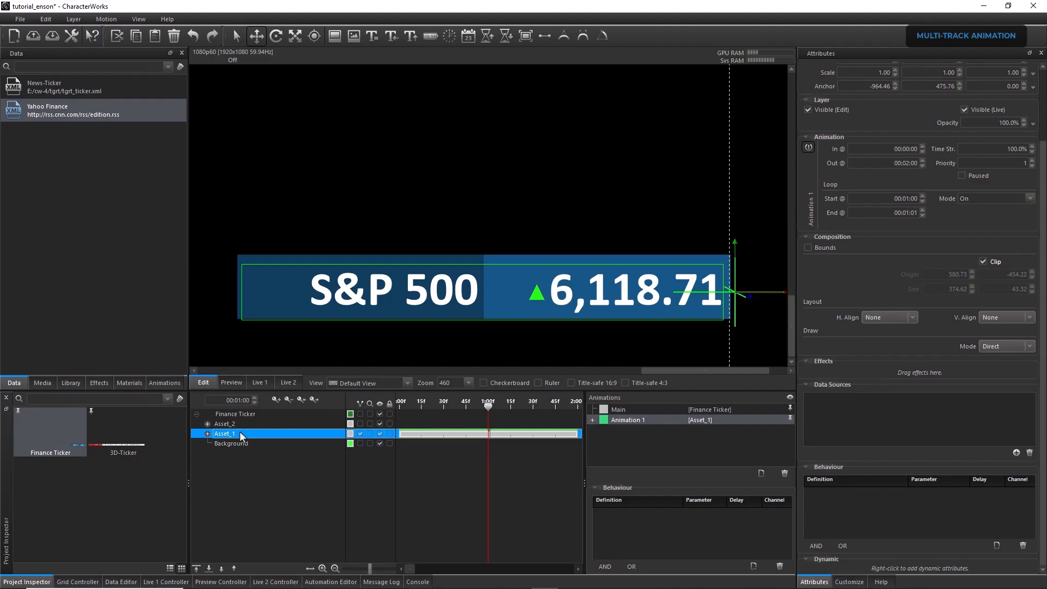
Export Asset_1's Animation 1 as a preset into the user animation presets
click(164, 383)
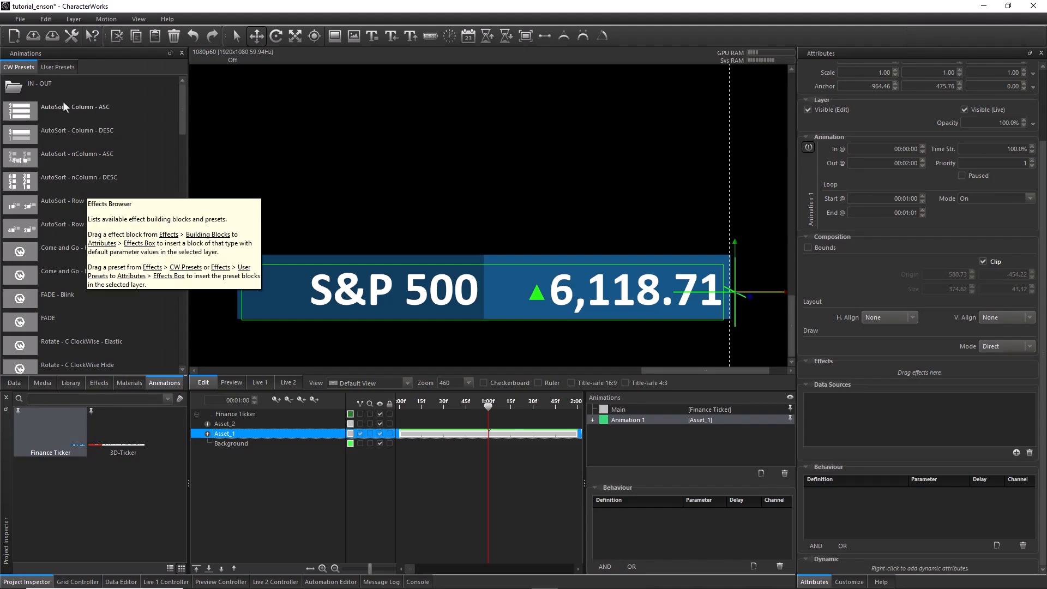
click(57, 67)
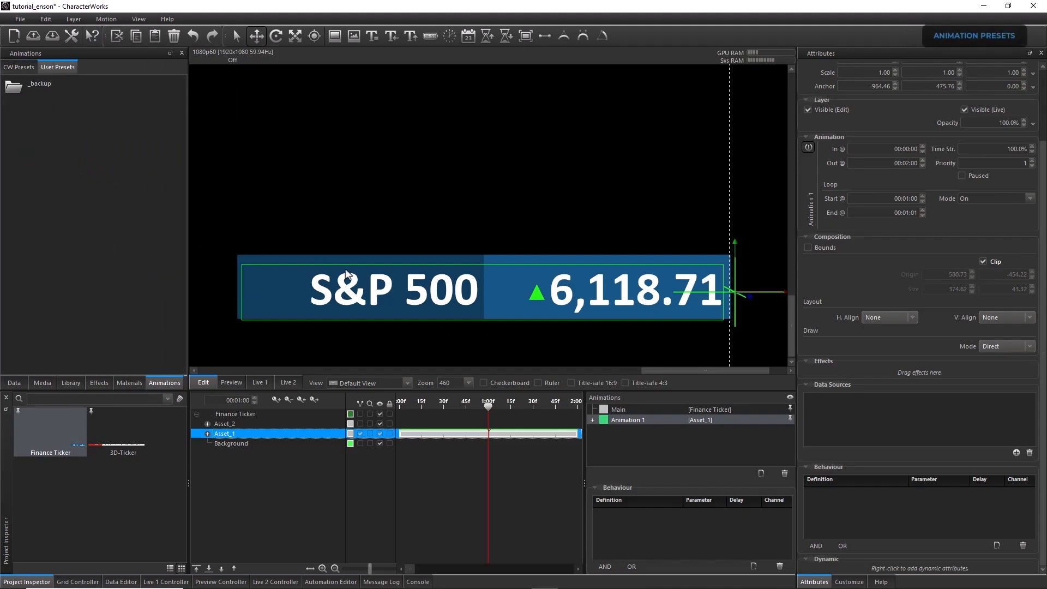
right_click(653, 419)
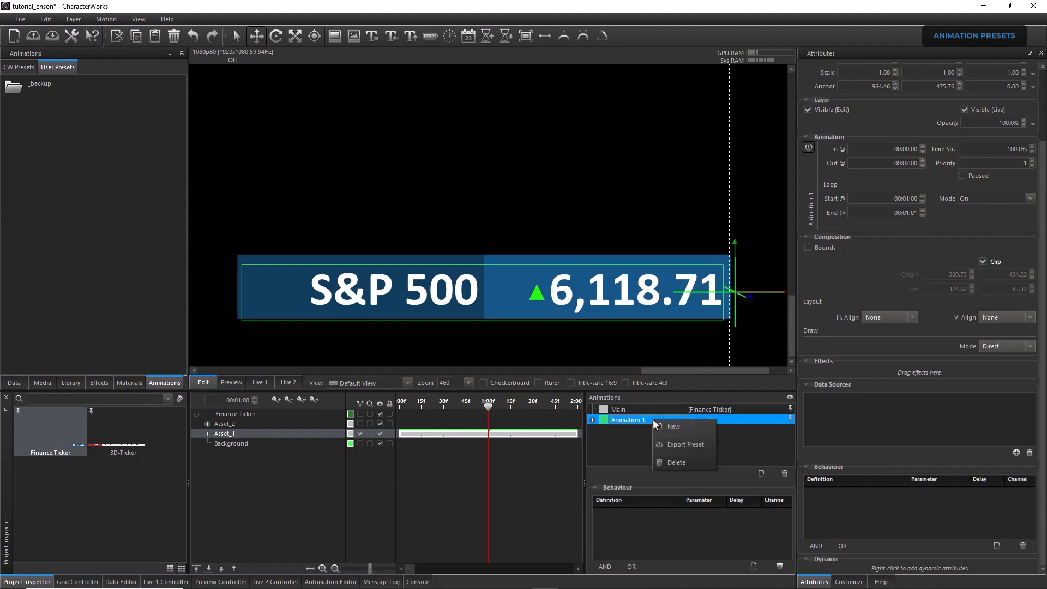
click(668, 443)
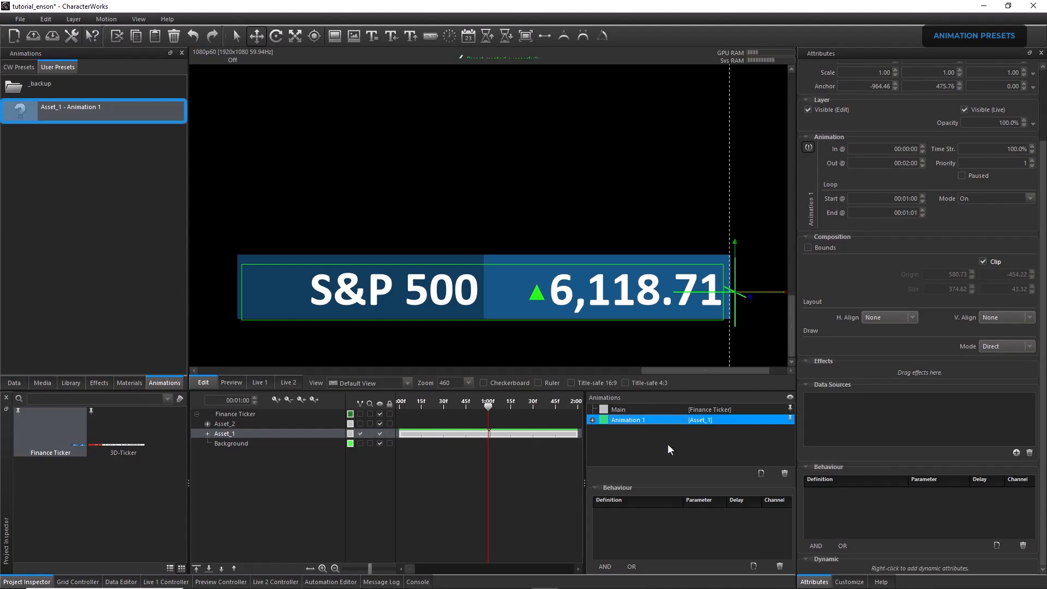
Apply the Asset_1 - Animation 1 preset to Asset_2 and rename the resulting animation Animation 2
click(234, 424)
right_click(89, 111)
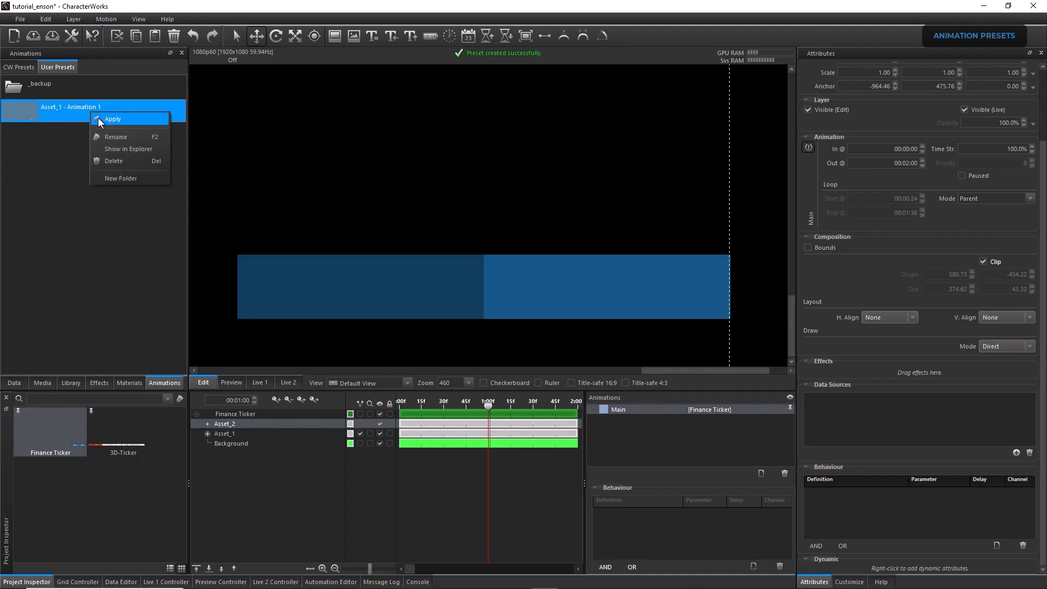
click(98, 118)
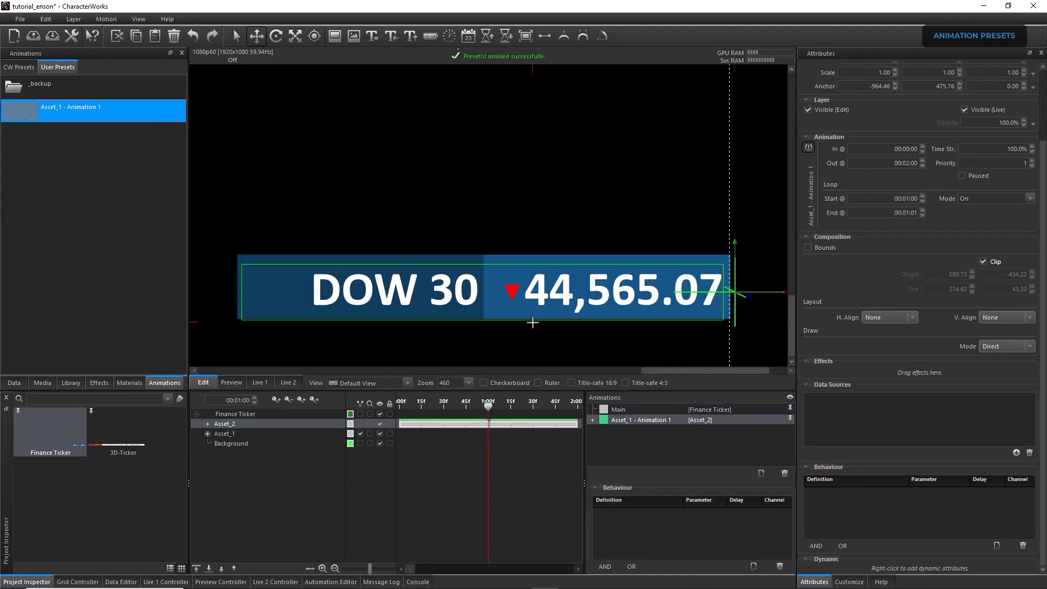
click(633, 420)
text(Animation 2)
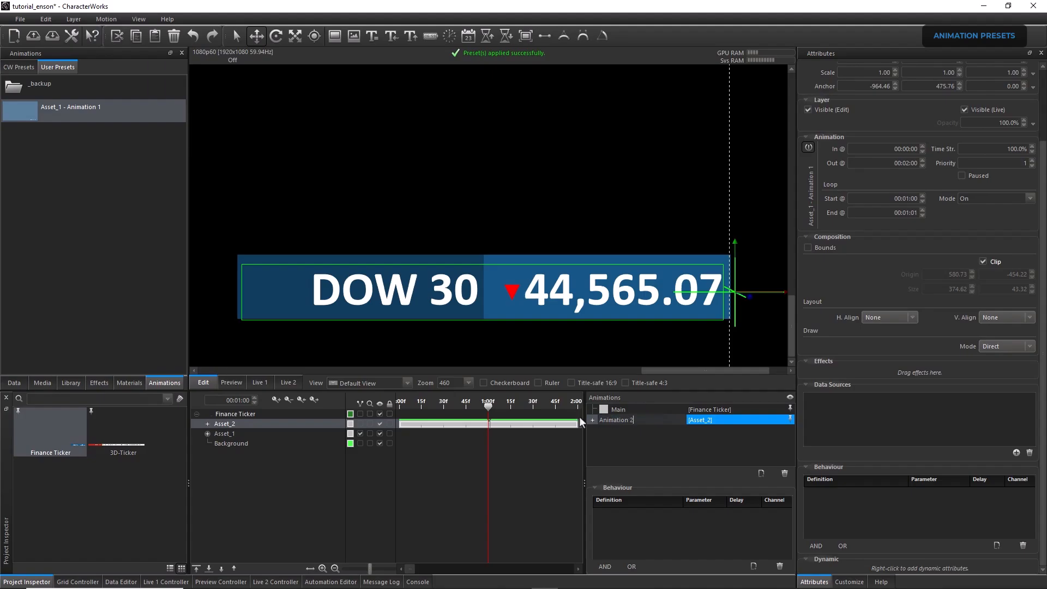
key(Return)
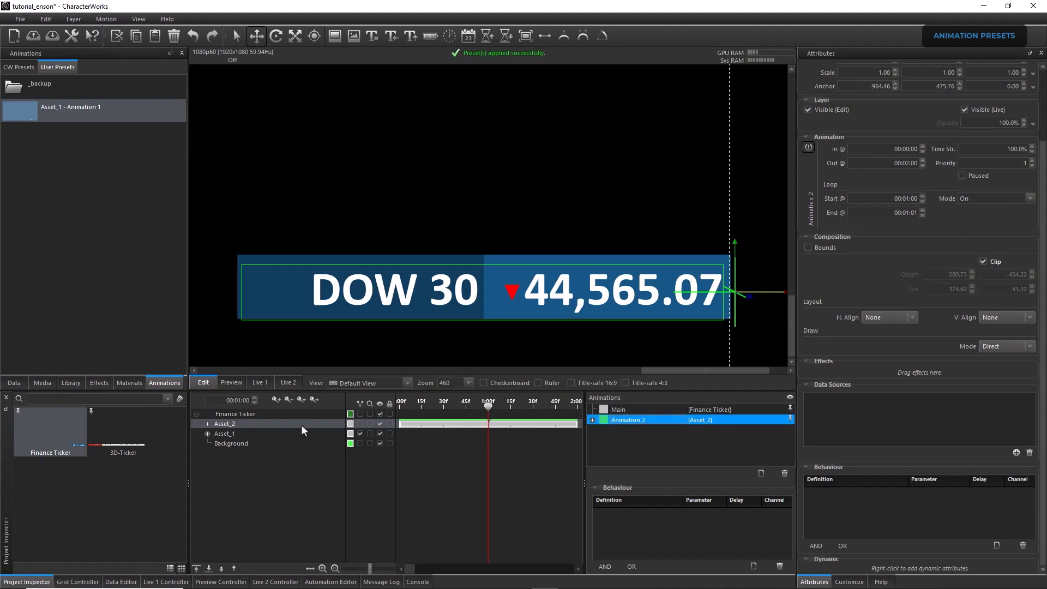
Scrub the timeline around 00:01:00 to check Asset_2's Animation 2
mouse_move(487, 407)
mouse_down()
mouse_move(452, 403)
mouse_move(568, 409)
mouse_move(479, 407)
mouse_move(489, 410)
mouse_up()
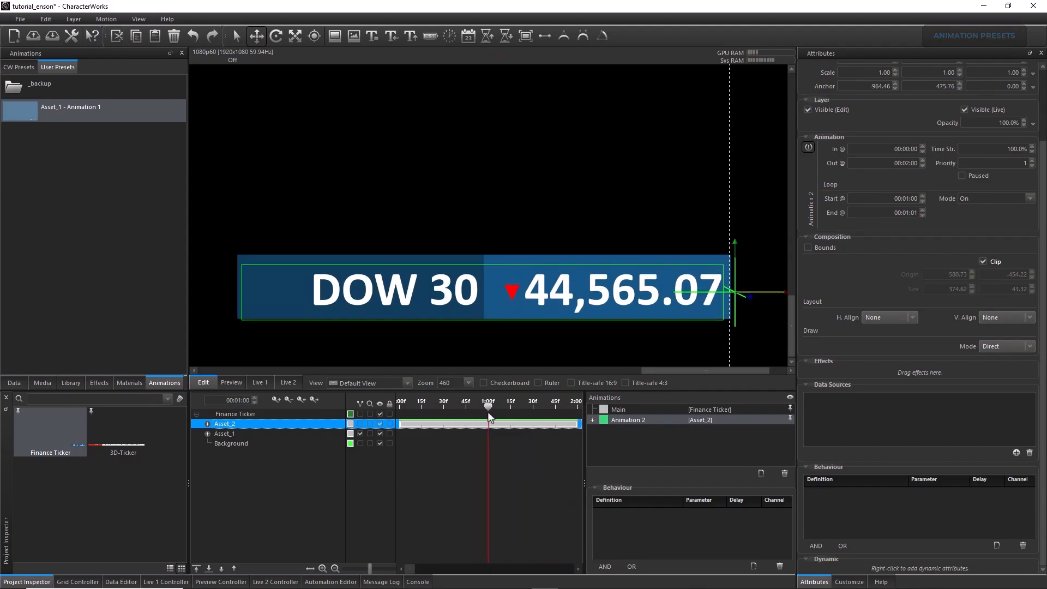
click(243, 435)
click(245, 426)
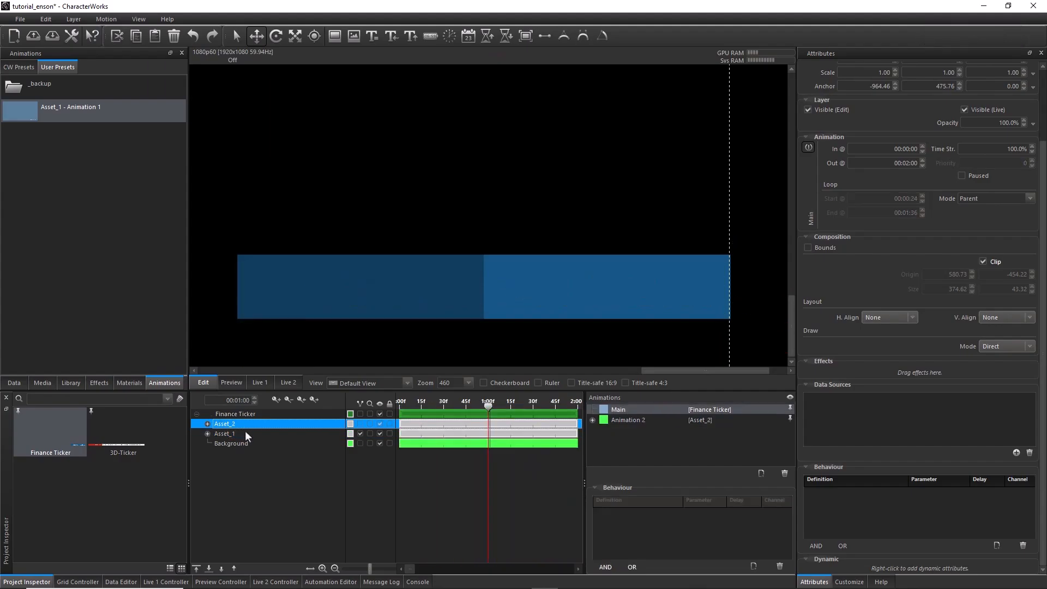
Add a behaviour to Asset_1's Animation 1 with Play as its action
click(245, 434)
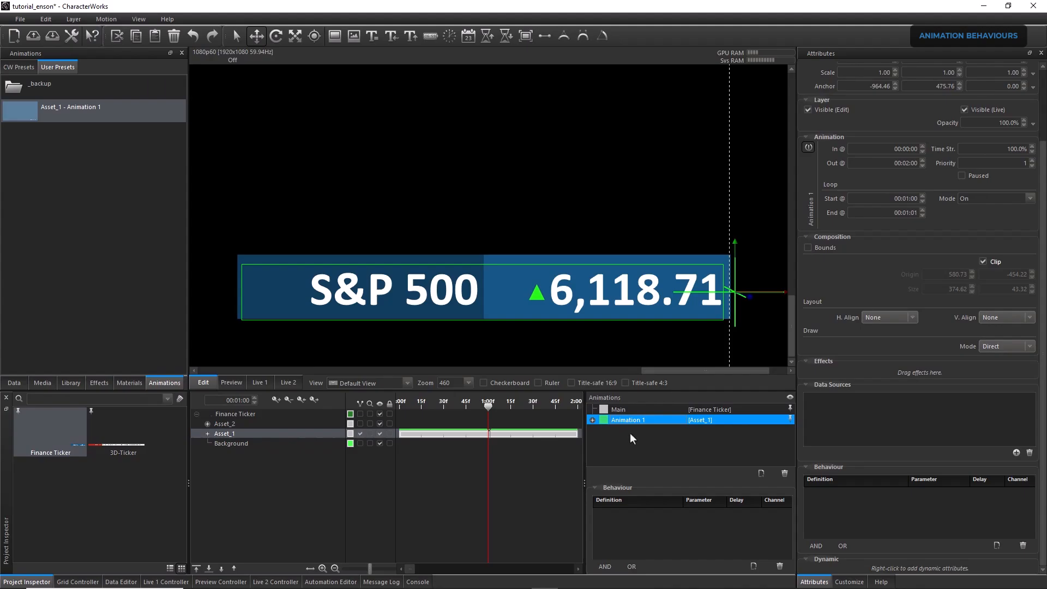
click(753, 566)
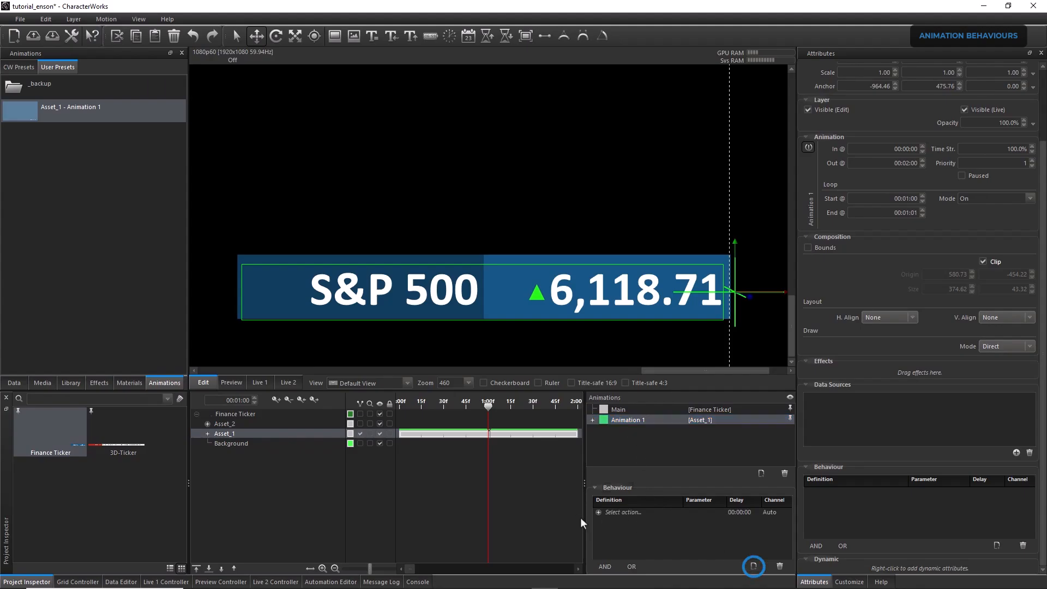
drag(584, 519, 574, 519)
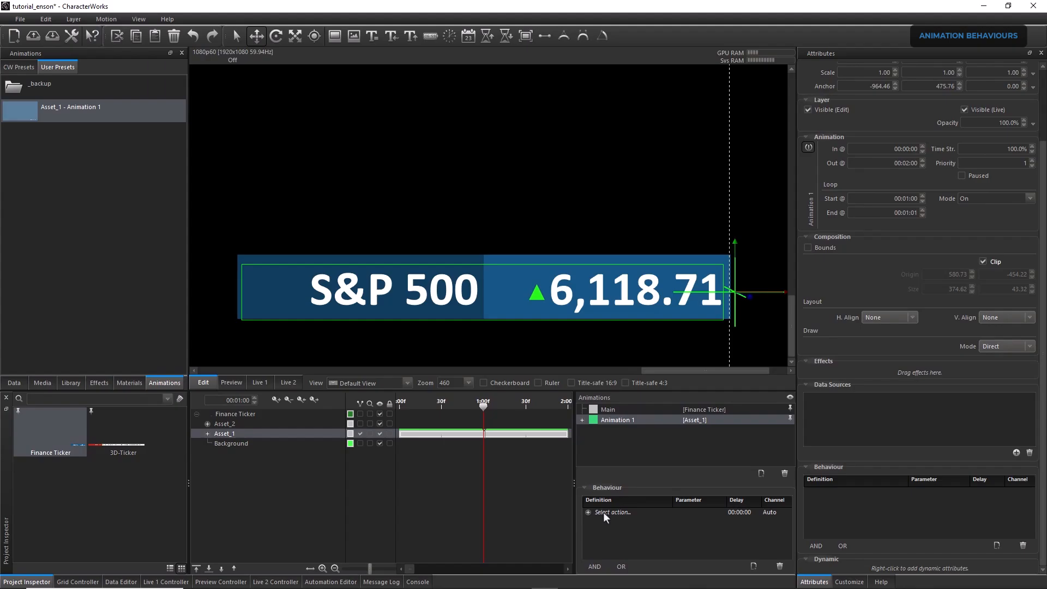
click(603, 512)
click(605, 529)
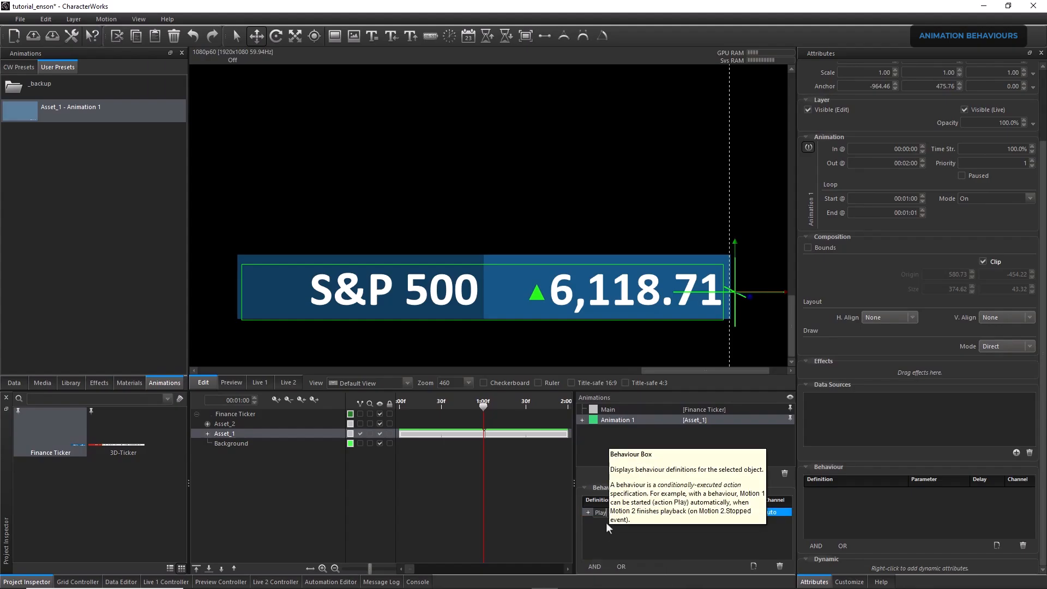
Insert the LayerIn layer event of Finance Ticker's Asset_1 as the Play behaviour's condition
click(588, 512)
click(629, 521)
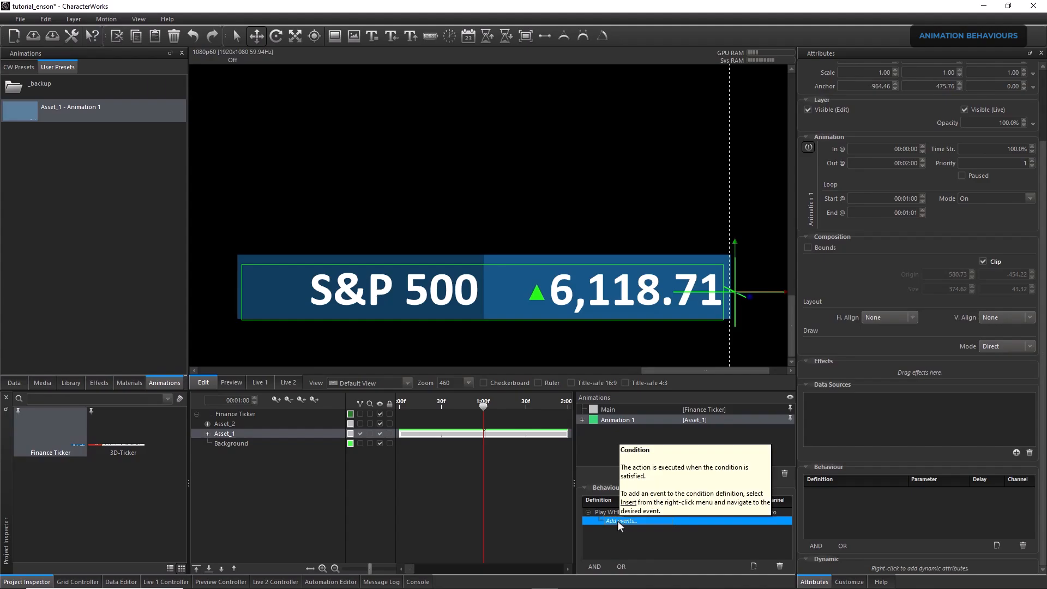
right_click(617, 520)
click(638, 513)
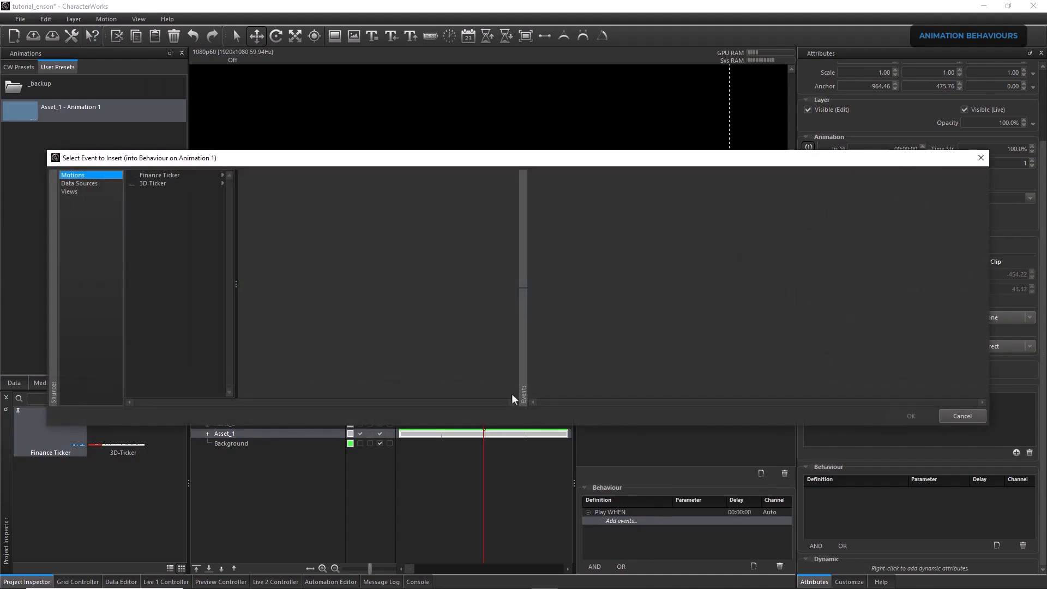
click(164, 177)
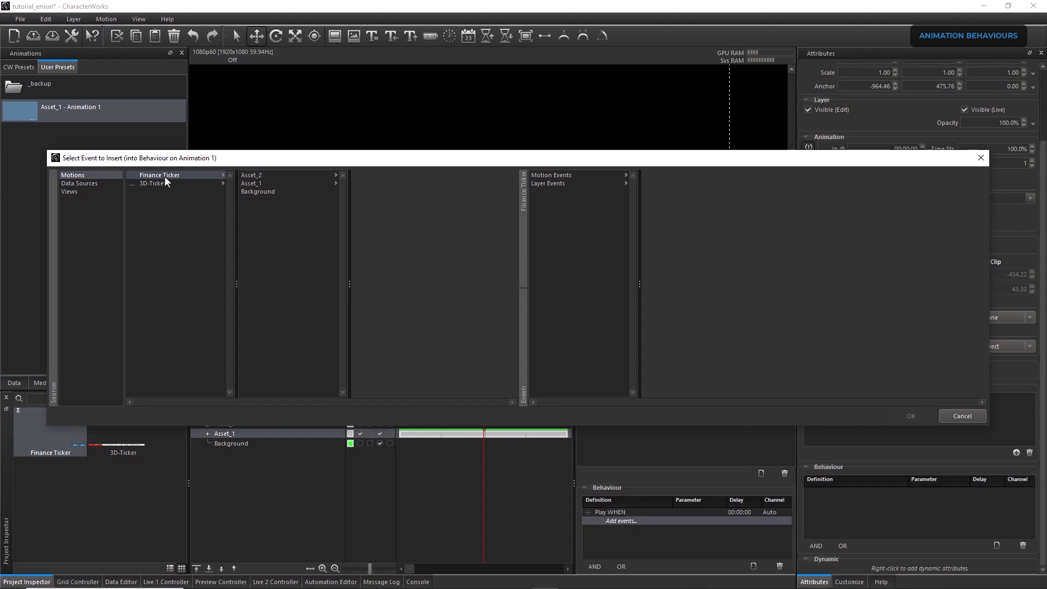
click(255, 182)
click(566, 177)
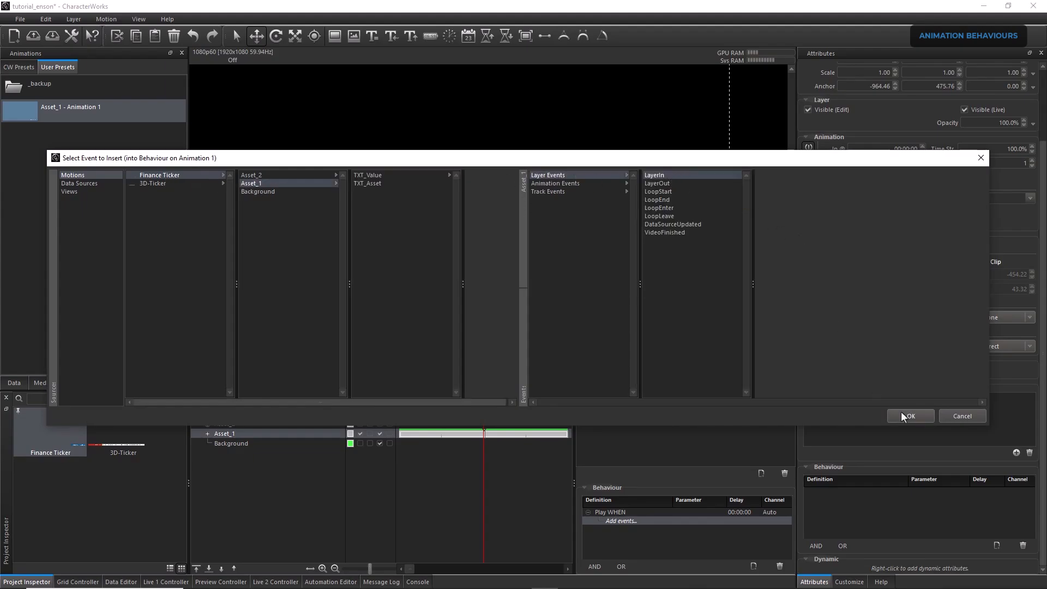
click(902, 414)
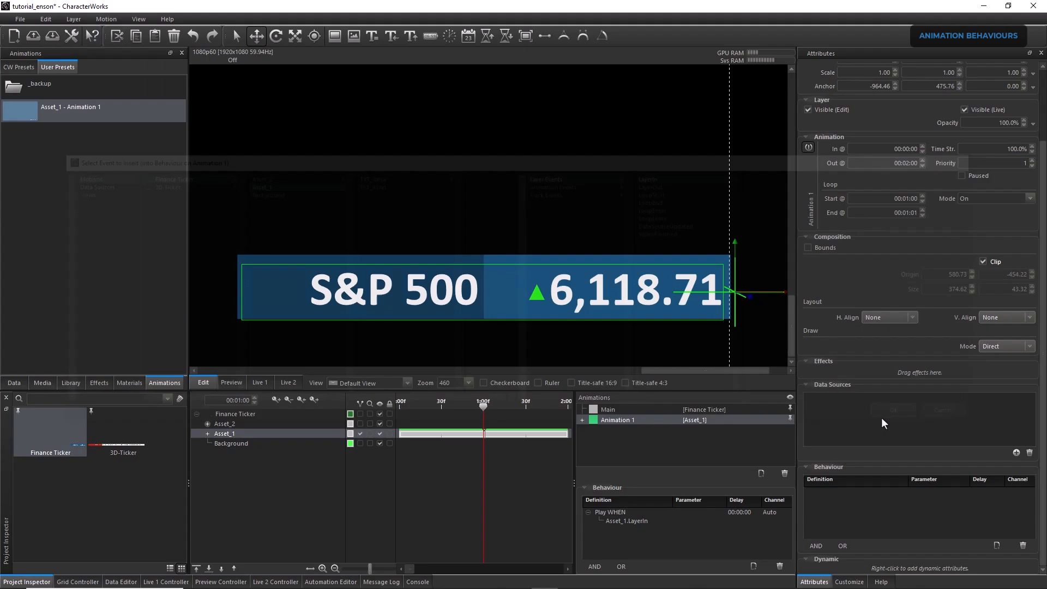
Wrap the LayerIn condition in an OR group and add the FinishSignalled event of Asset_2's Animation 2 to it
click(640, 520)
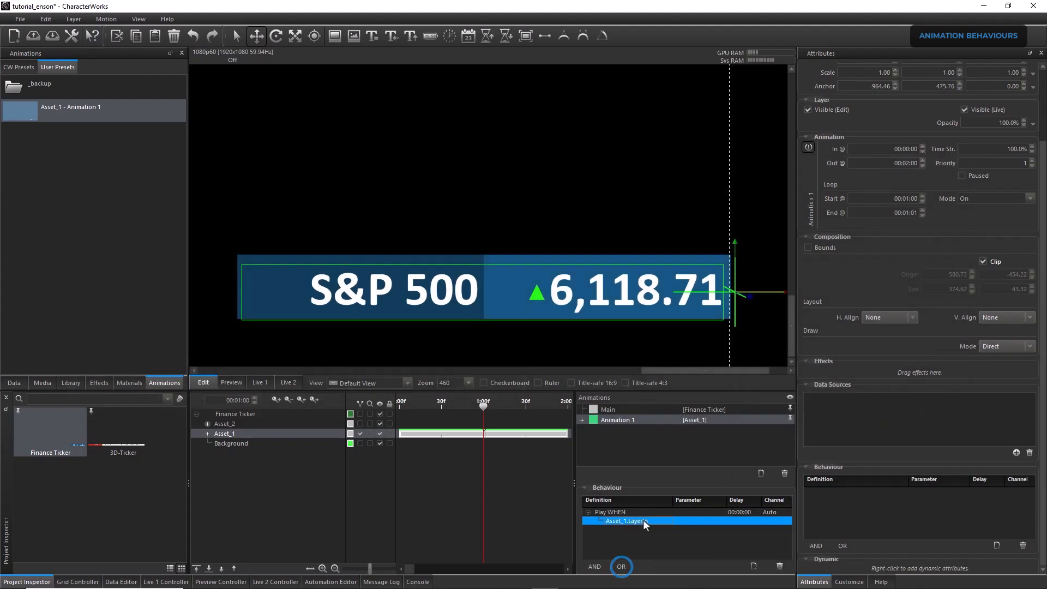
click(622, 566)
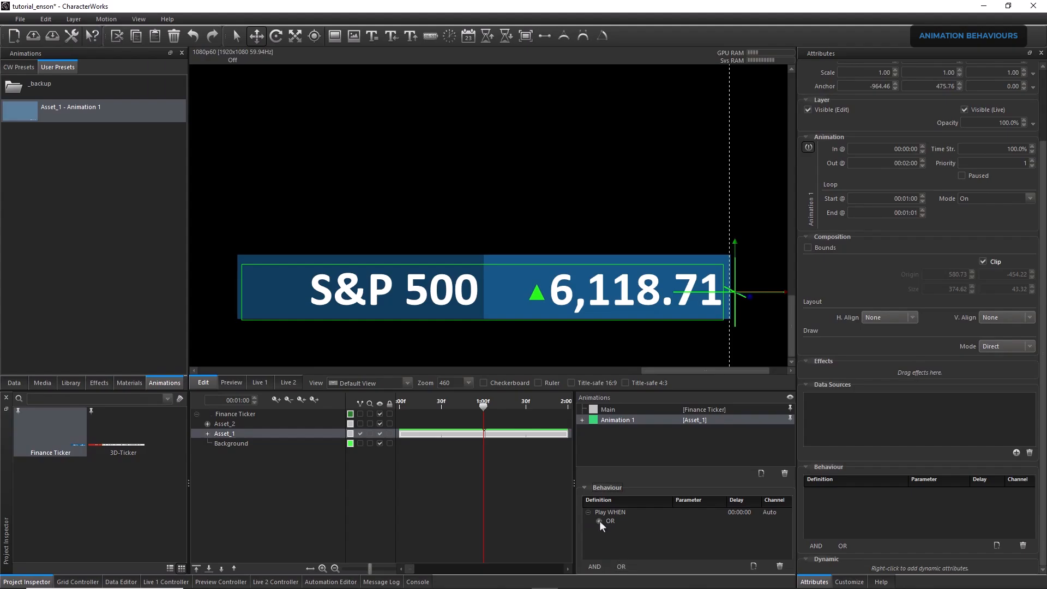
click(628, 530)
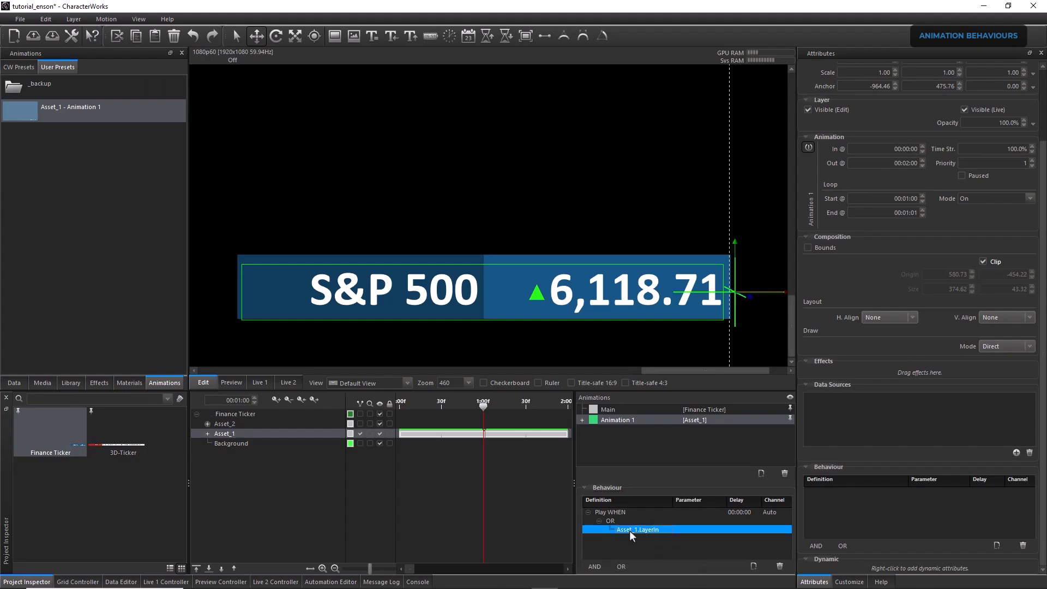
right_click(629, 528)
click(646, 521)
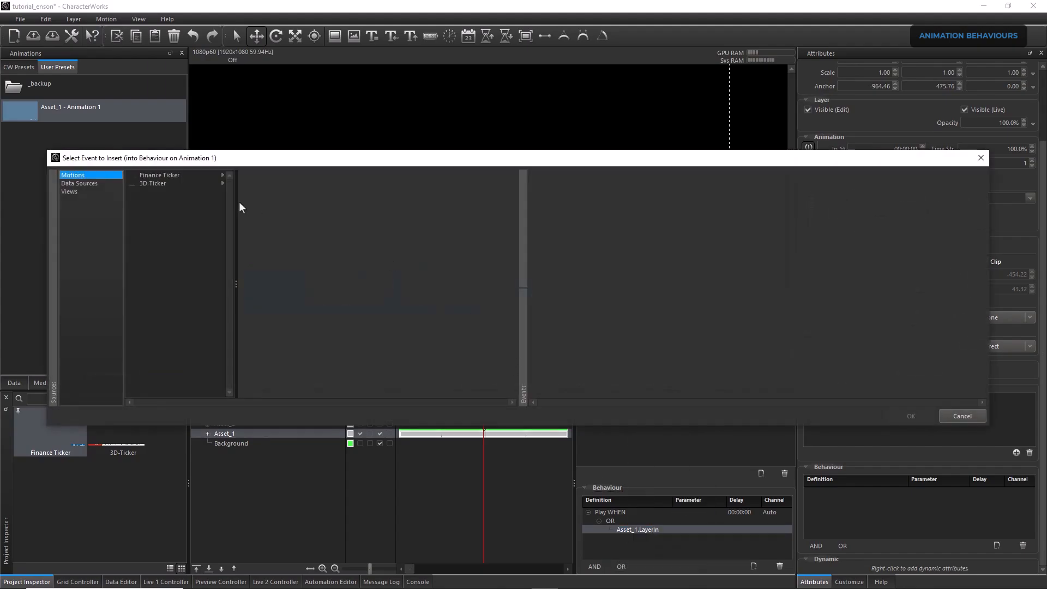
click(164, 175)
click(254, 176)
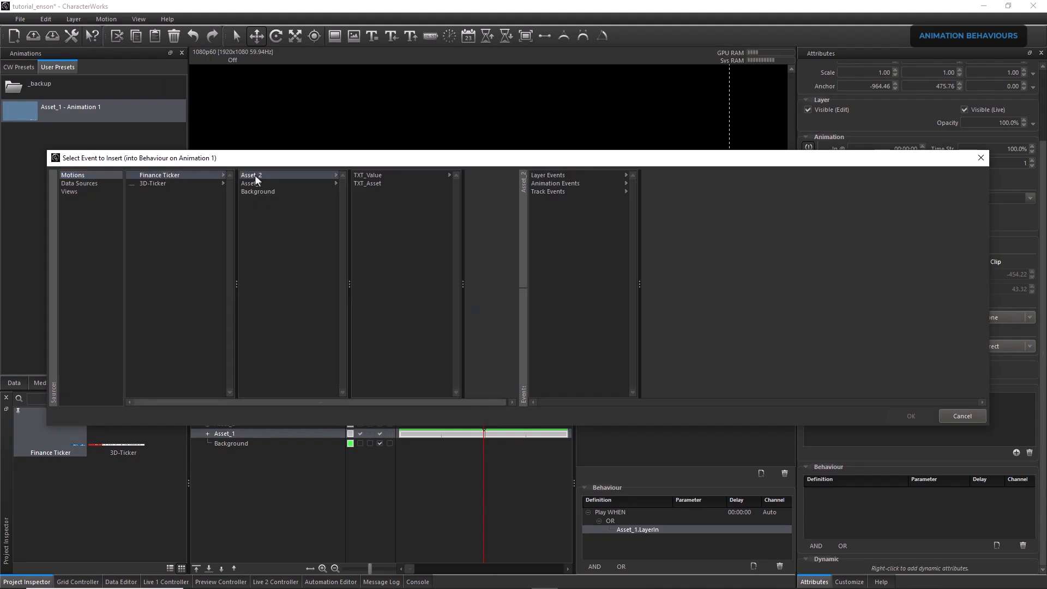
click(554, 184)
click(661, 176)
click(783, 209)
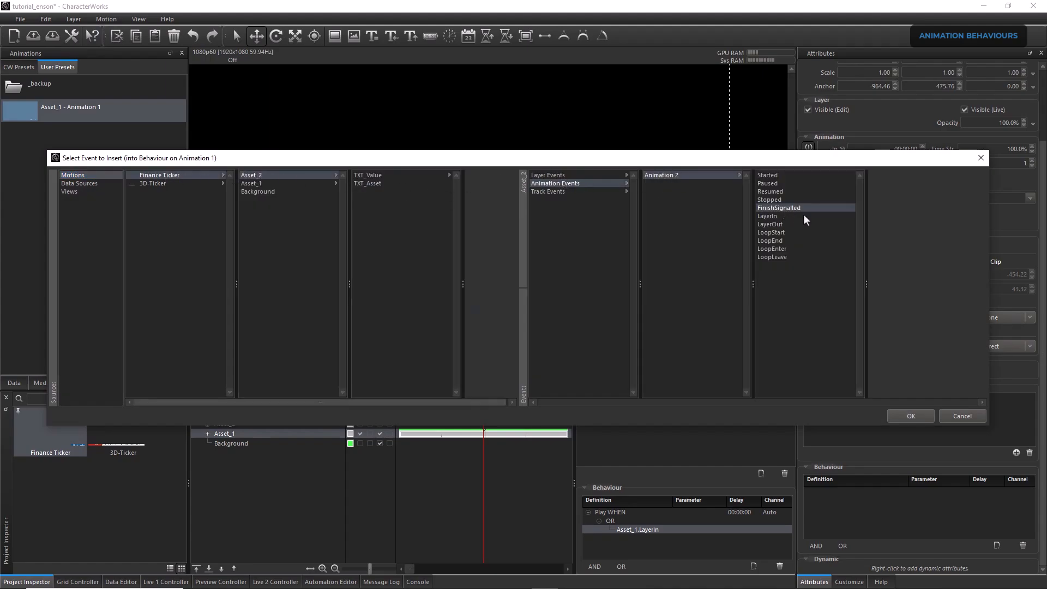
click(917, 411)
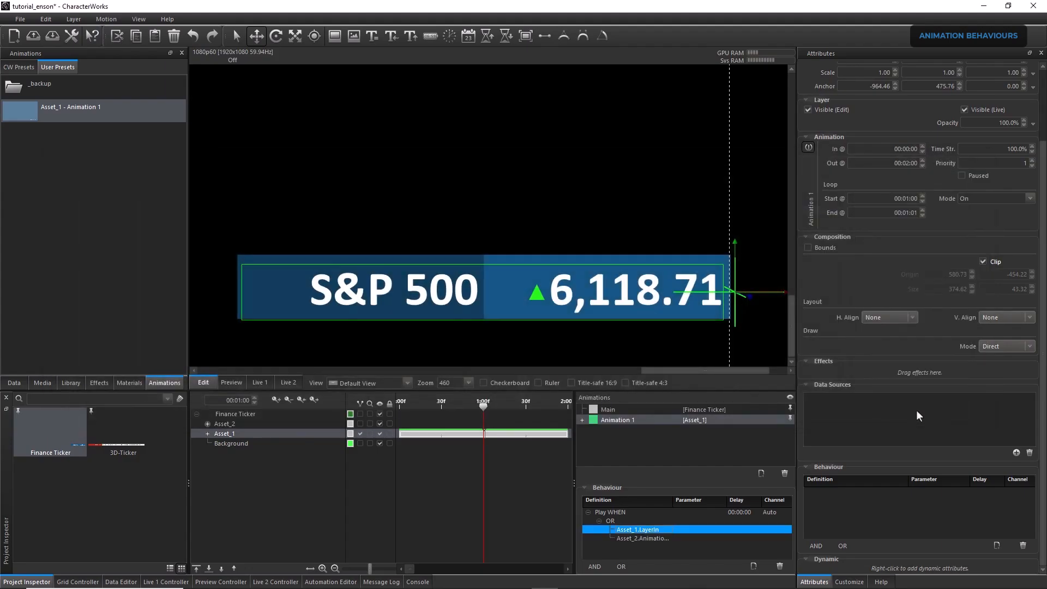
Add a behaviour to Asset_2's Animation 2 with Play as its action
click(236, 423)
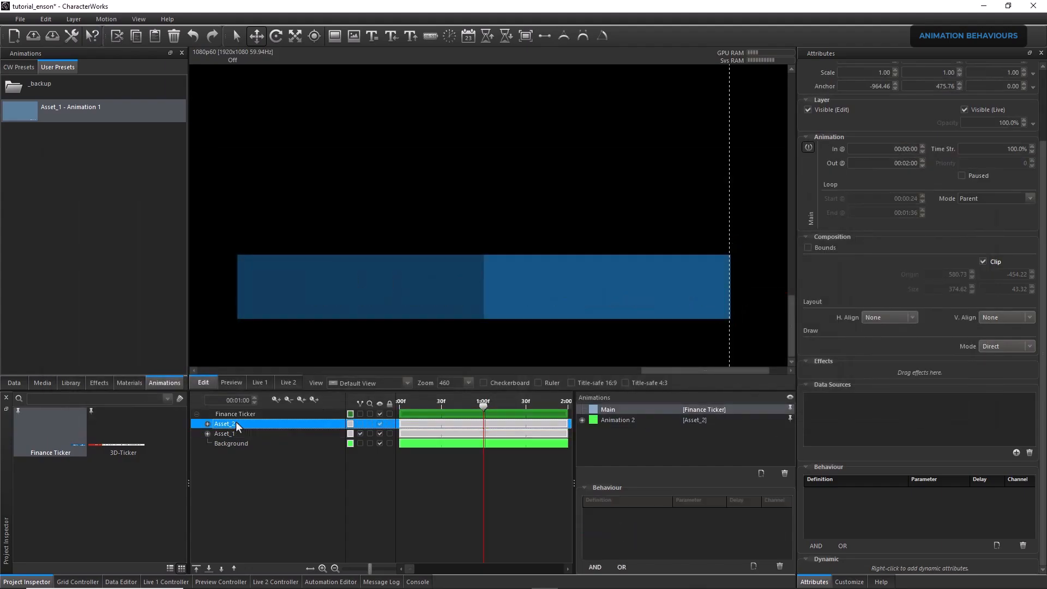
click(630, 421)
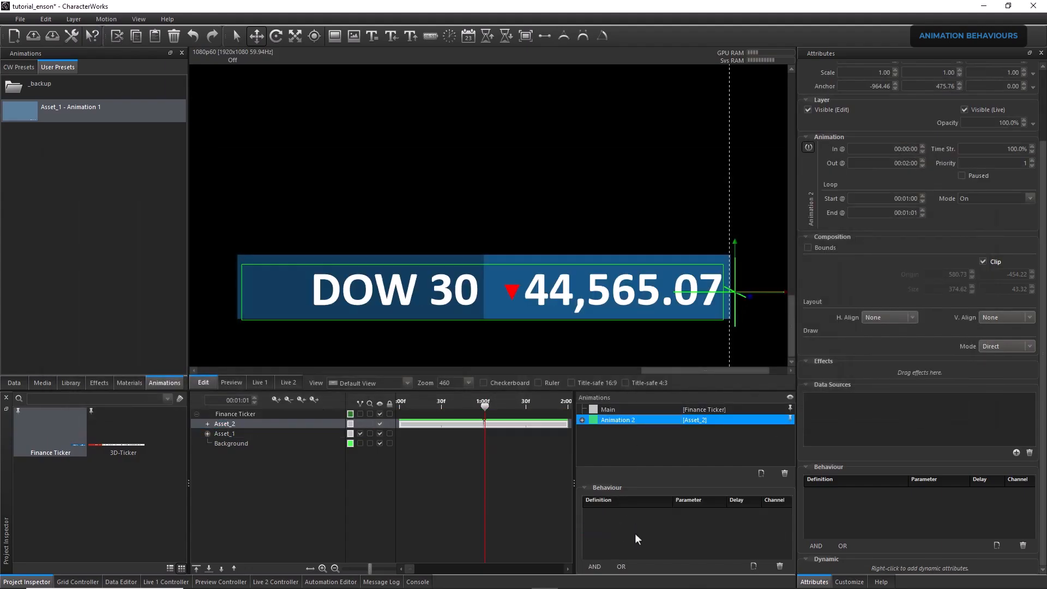
click(752, 566)
click(623, 513)
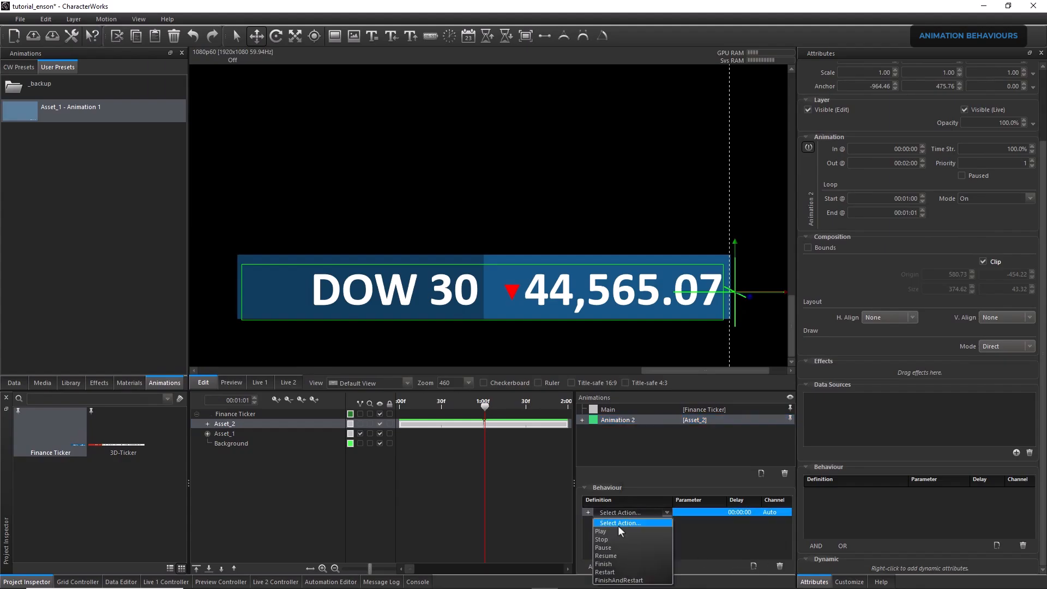
click(616, 531)
Insert the FinishSignalled event of Asset_1's Animation 1 as the condition of Animation 2's Play behaviour
click(588, 512)
click(614, 519)
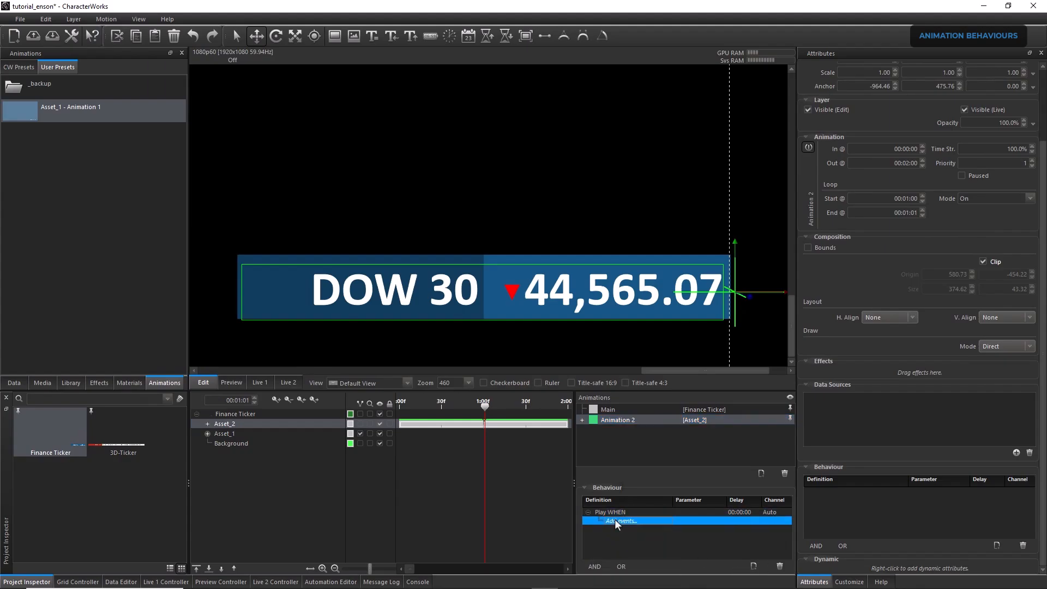
click(614, 519)
click(639, 513)
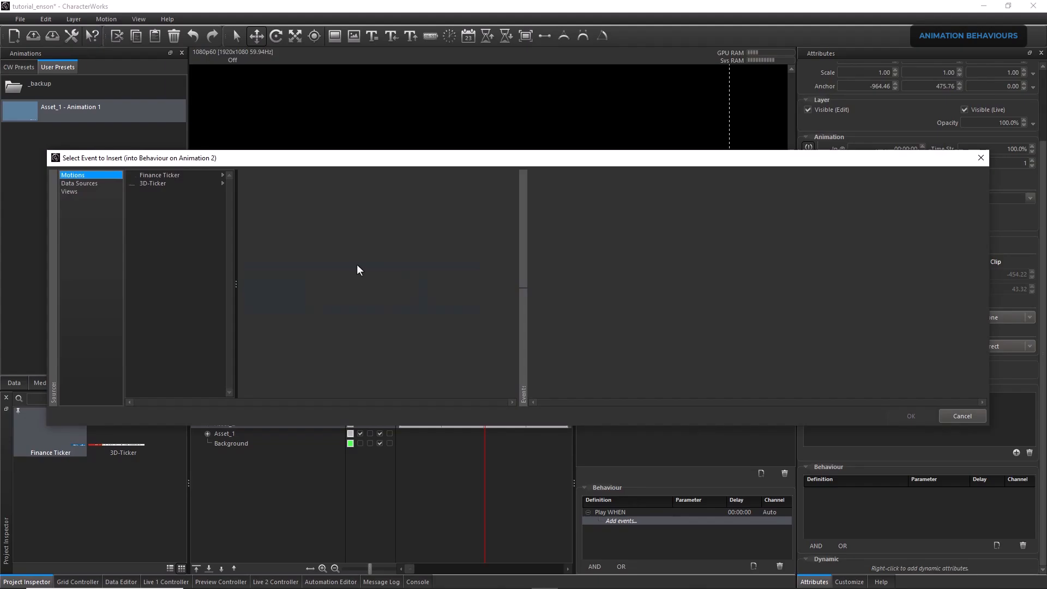
click(172, 174)
click(251, 184)
click(539, 184)
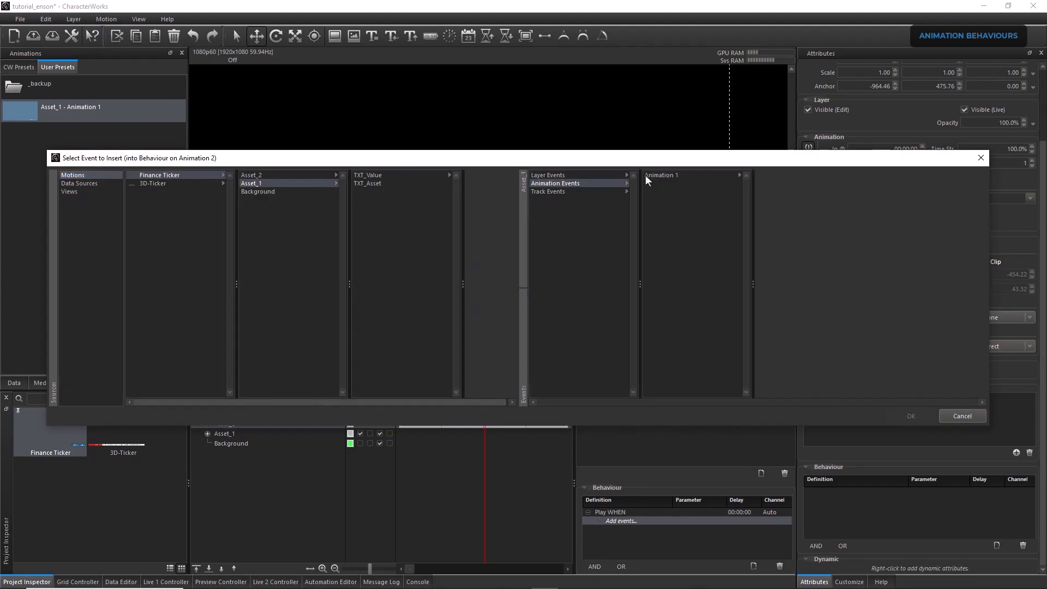
click(647, 175)
click(776, 210)
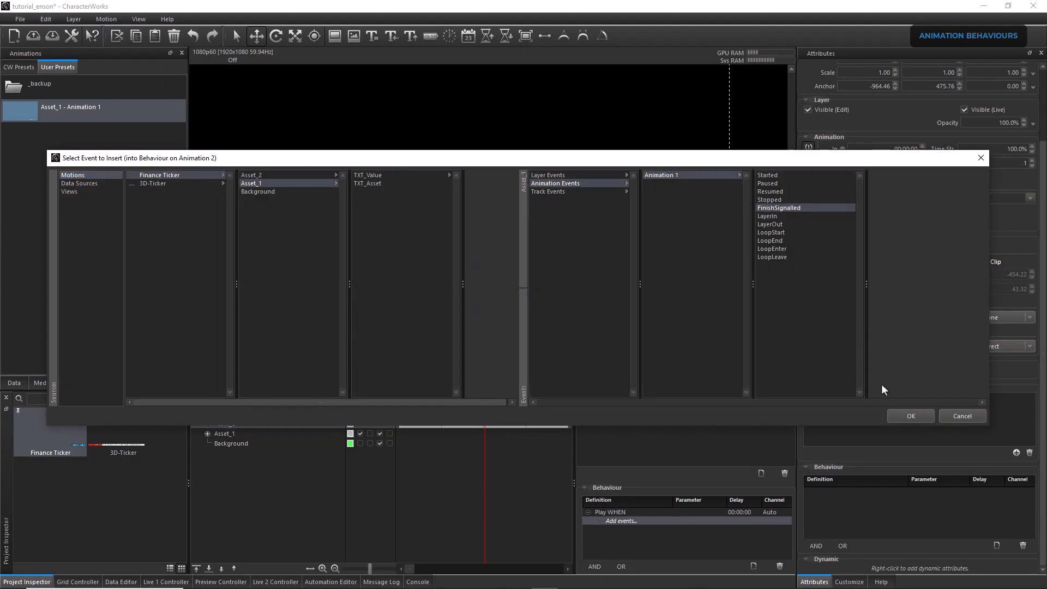
click(909, 416)
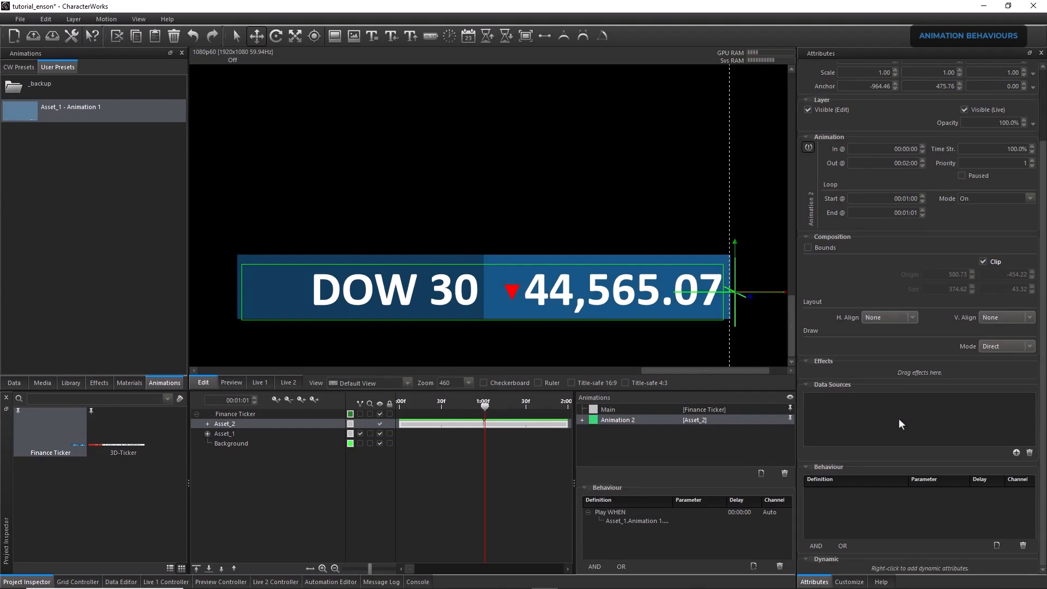
Show the Live 1 output and add Finance Ticker Play and Stop buttons, one above the other, to the fourth column of Grid 1
click(261, 381)
click(79, 582)
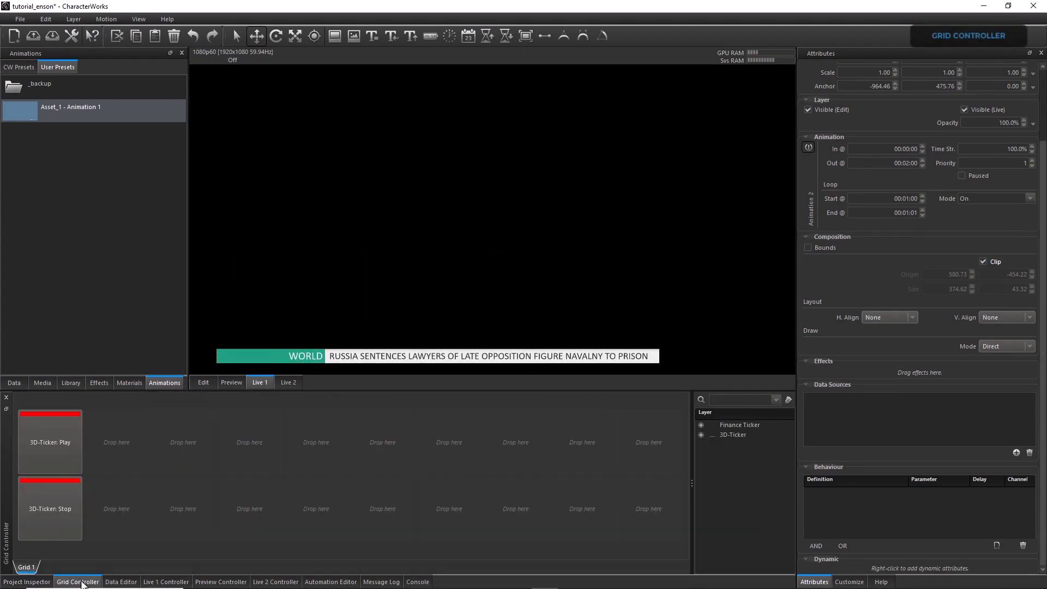
drag(725, 425, 244, 502)
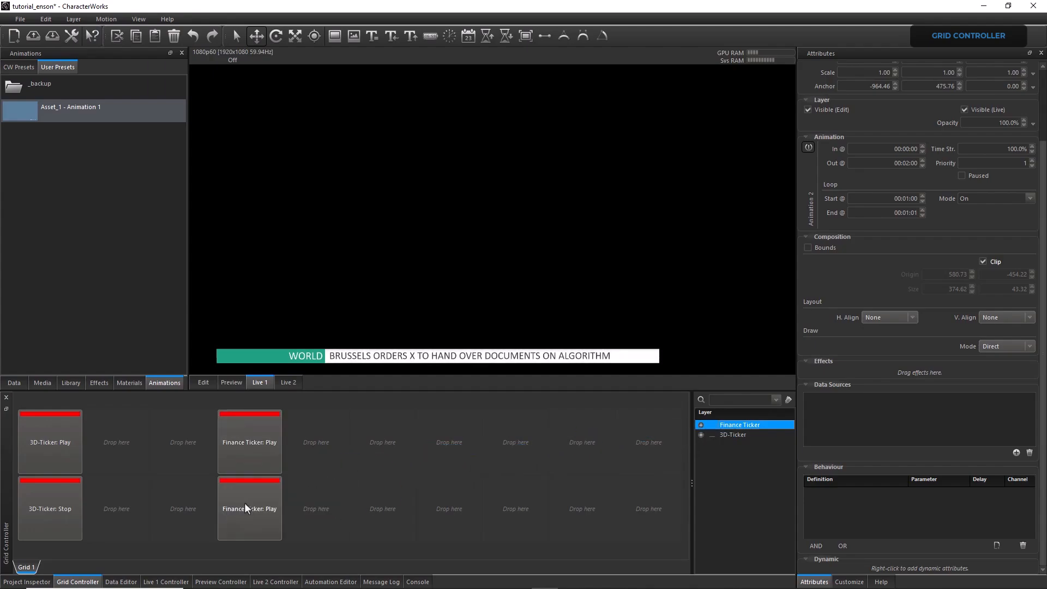
right_click(244, 502)
click(276, 292)
click(431, 493)
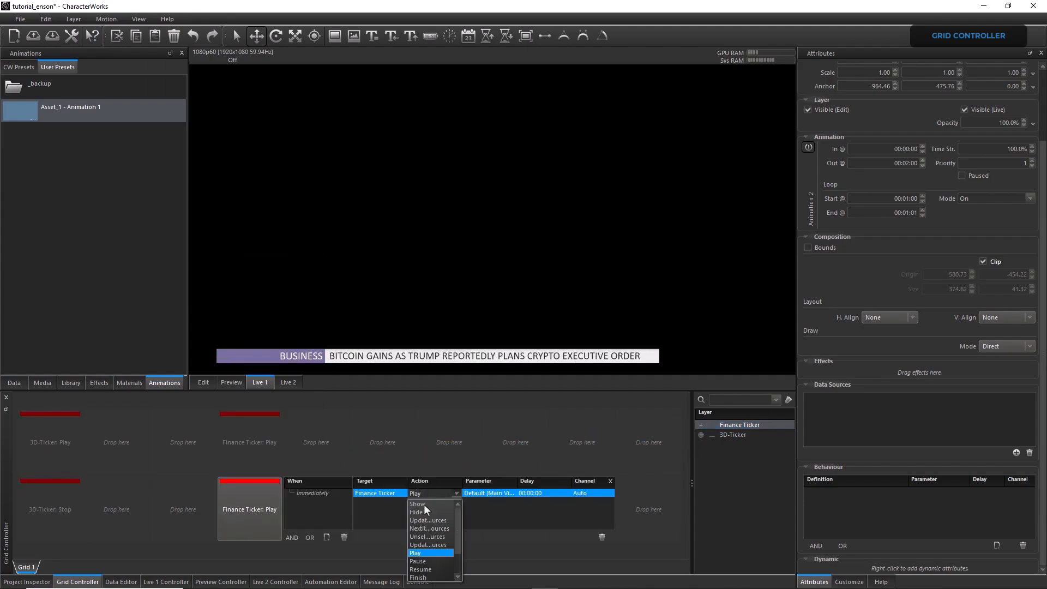
click(431, 553)
click(373, 438)
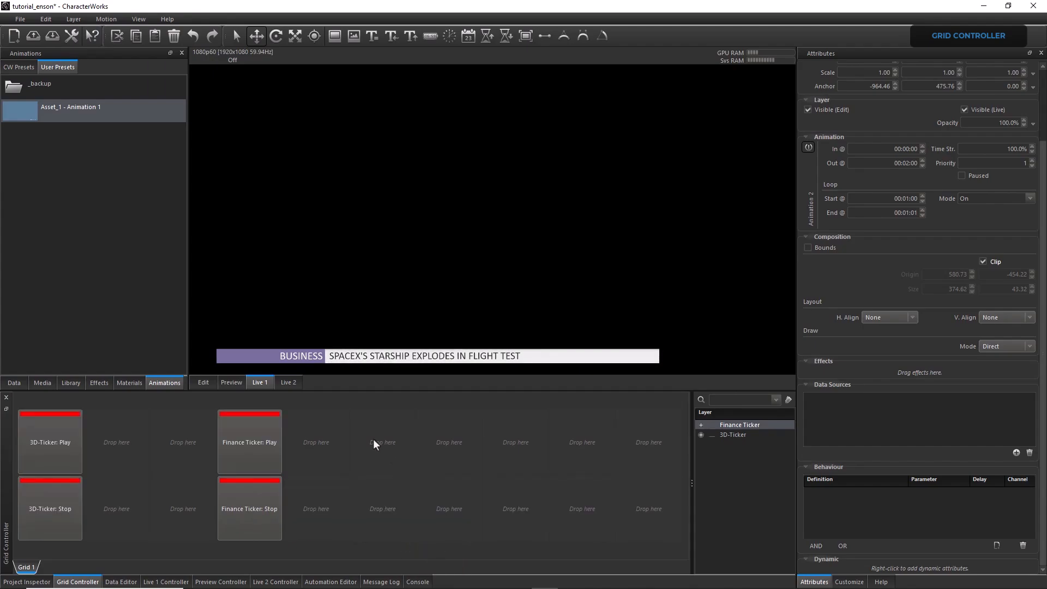
Assign the Finish action of Asset_1's Animation 1 to the first-row grid cell in the sixth column
right_click(373, 438)
click(409, 278)
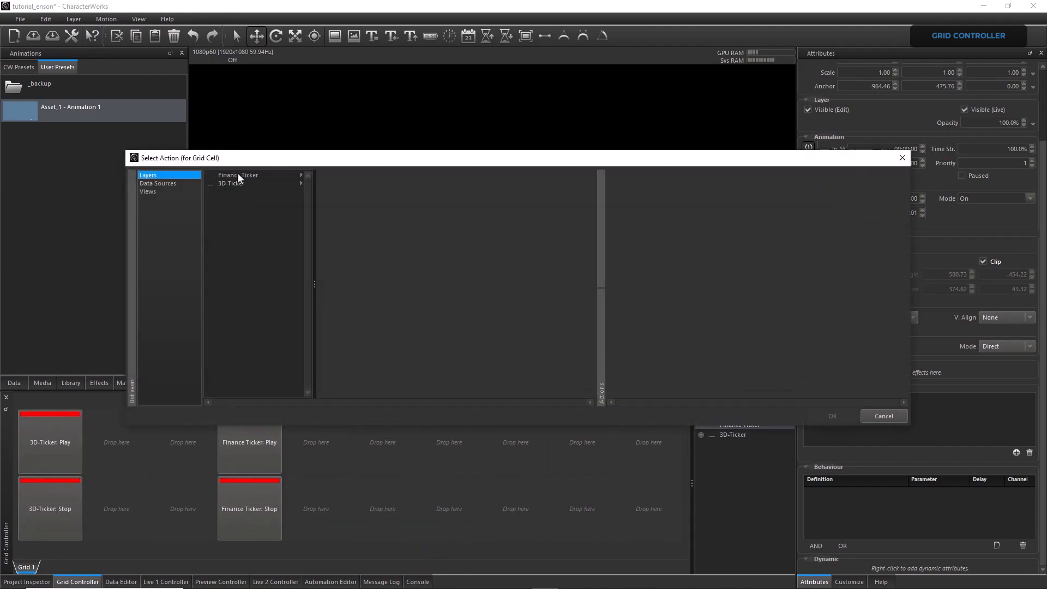
click(240, 175)
click(334, 184)
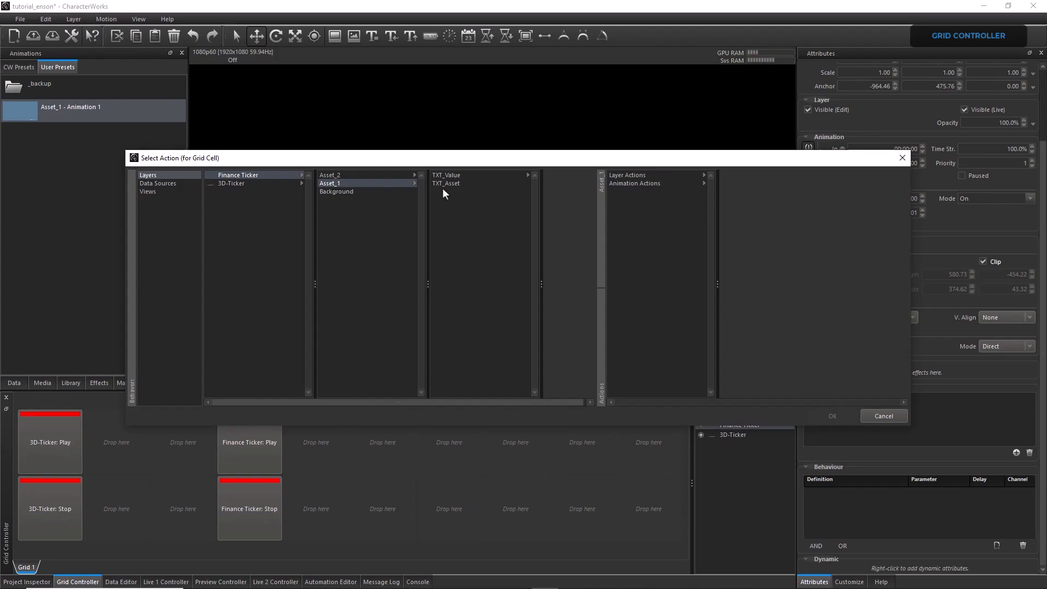
click(628, 185)
click(737, 176)
click(813, 208)
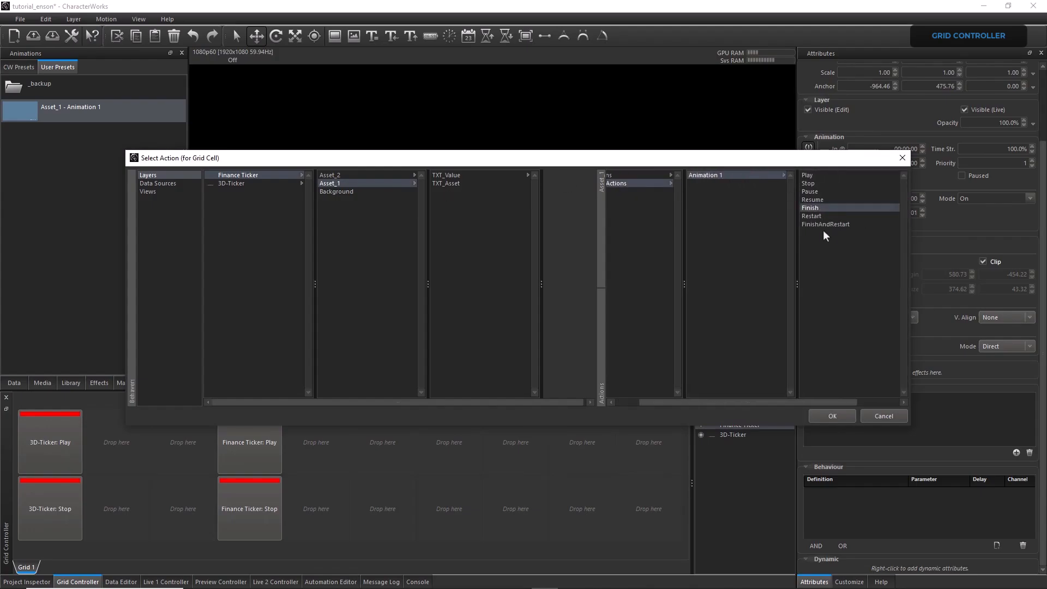
click(823, 415)
Assign the Finish action of Asset_2's Animation 2 to the grid cell beside Asset_1's Finish button
right_click(454, 434)
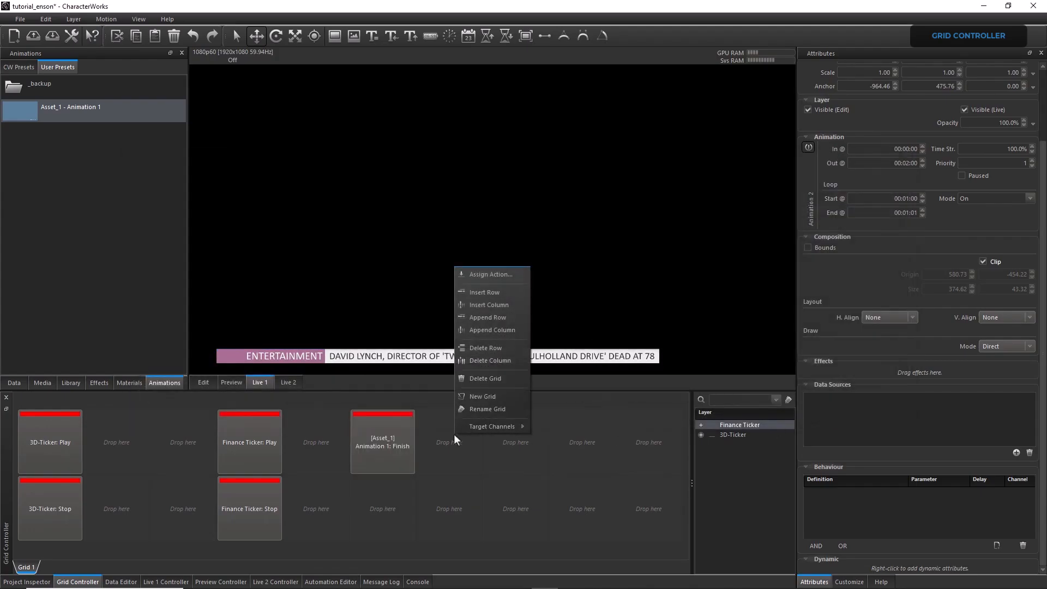
click(484, 274)
click(234, 176)
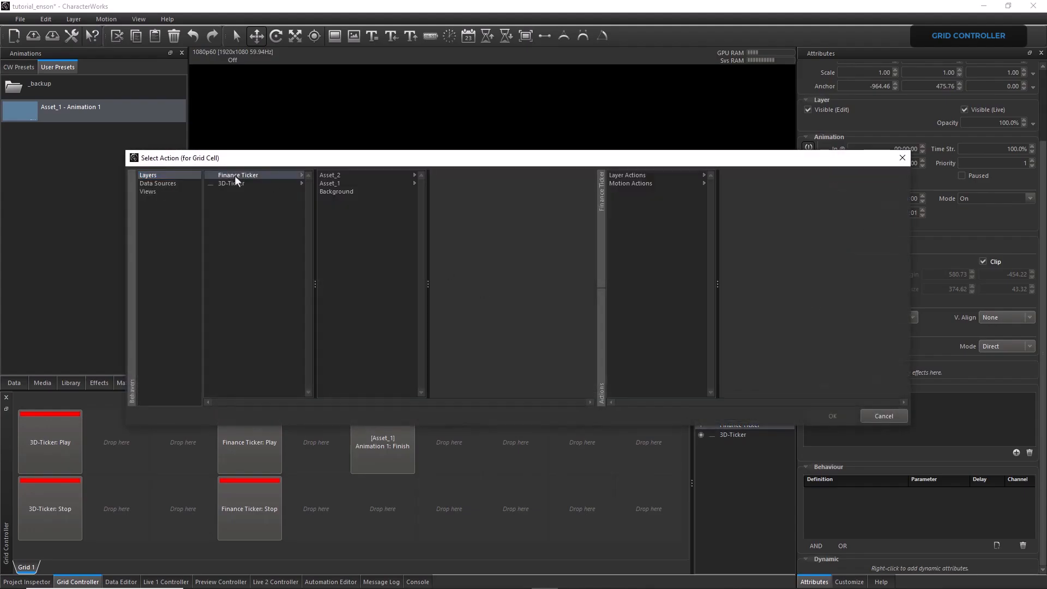
click(338, 176)
click(652, 184)
click(746, 176)
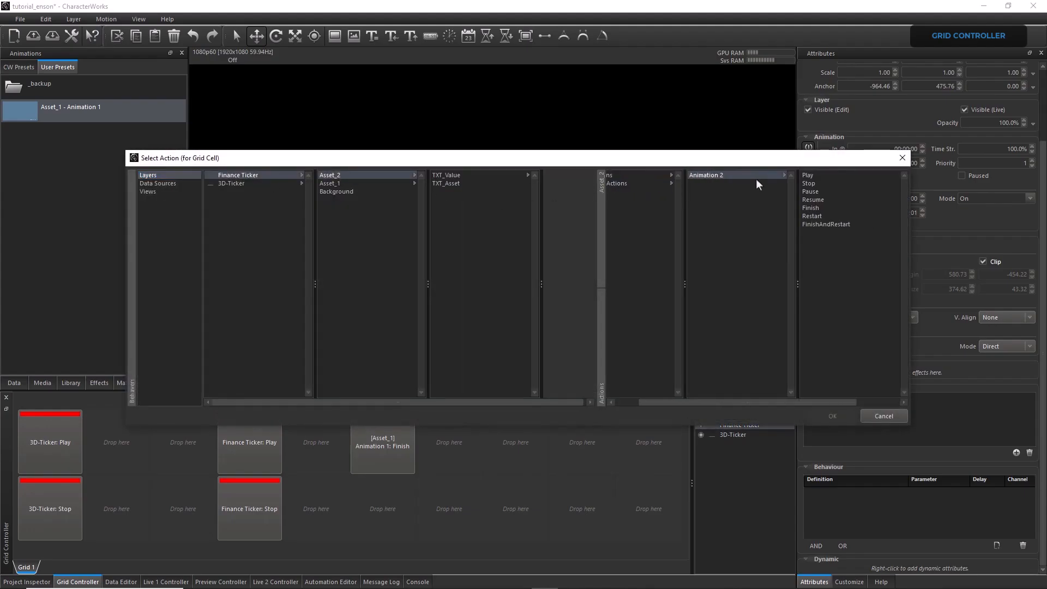
click(813, 208)
click(832, 415)
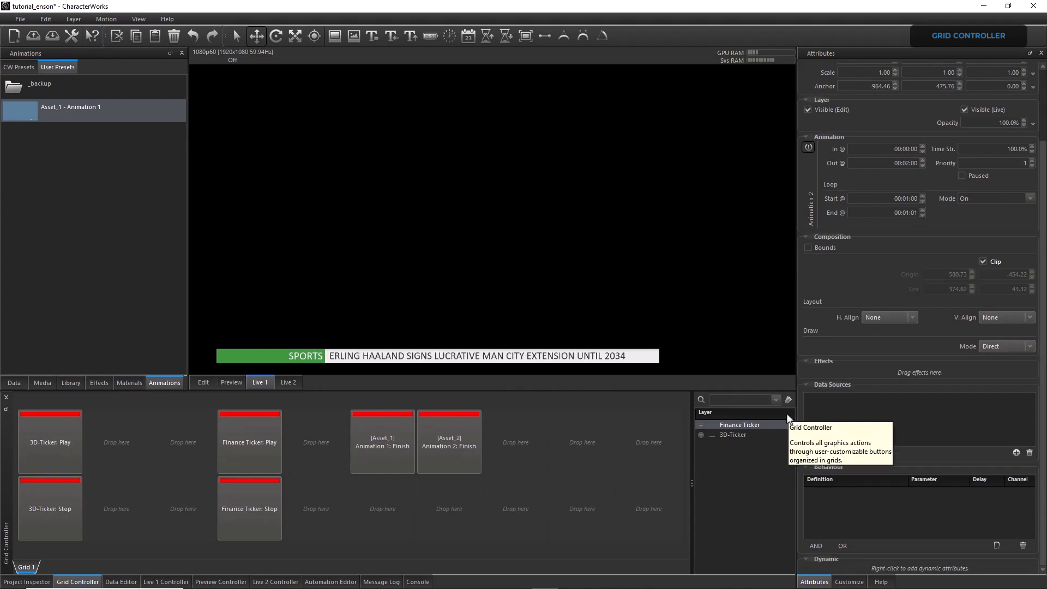
Play Finance Ticker on Live 1 and alternately trigger the Asset_1 and Asset_2 Finish actions to test the handover
click(253, 440)
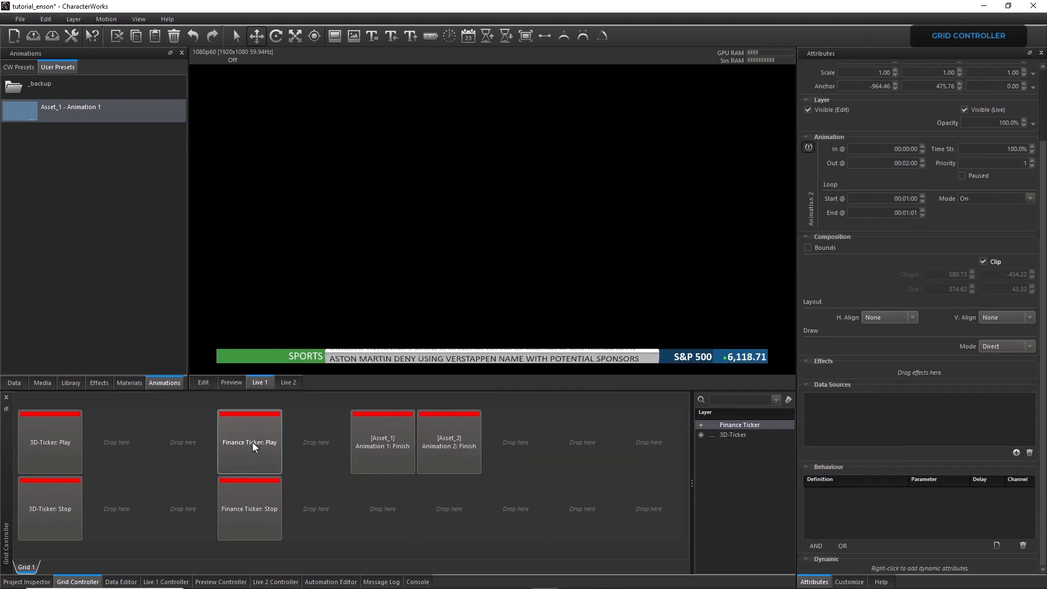
click(375, 446)
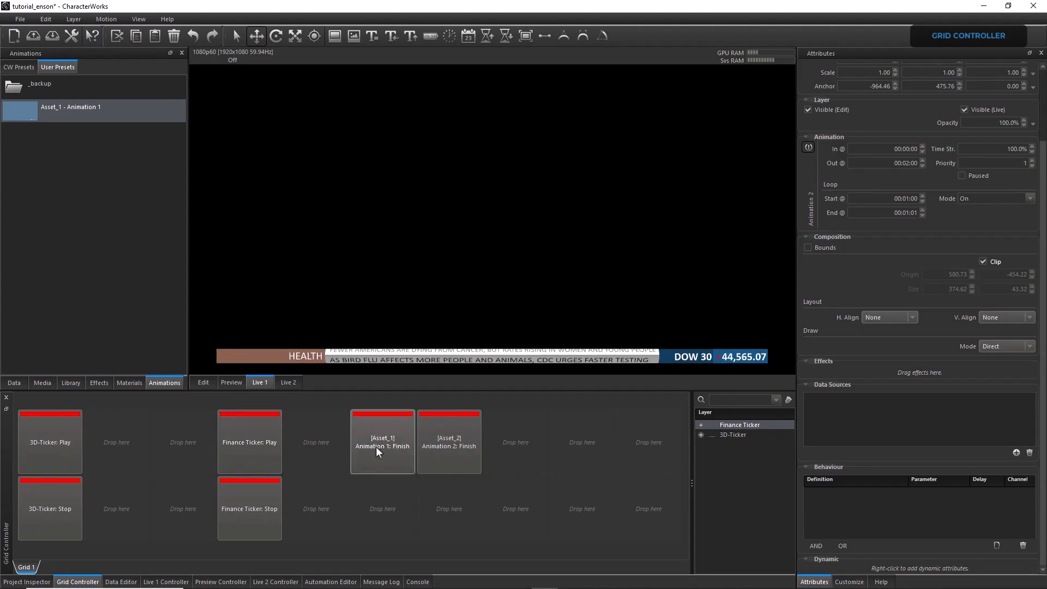
click(439, 451)
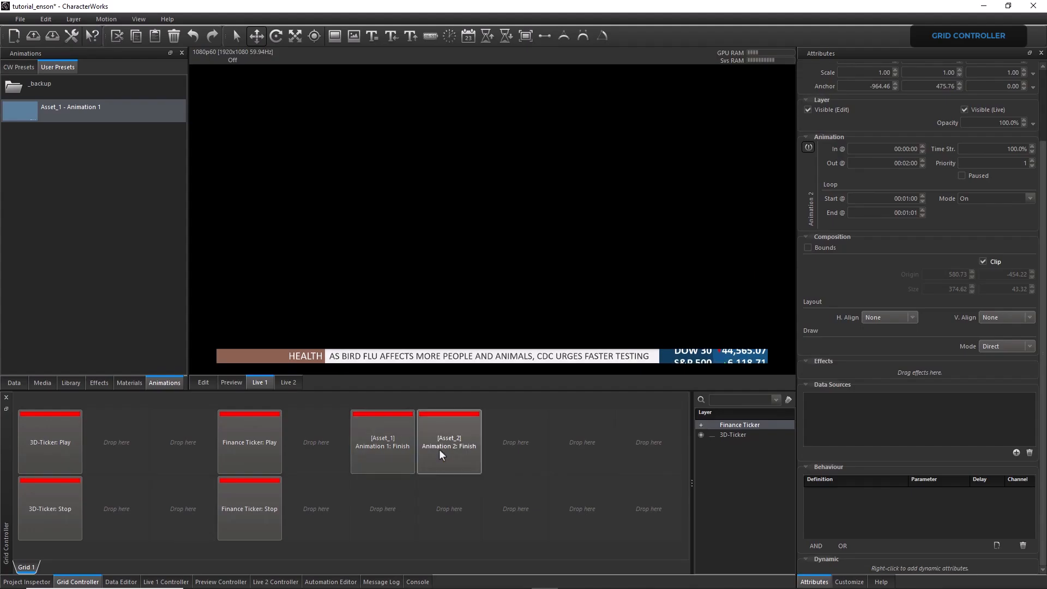
click(390, 450)
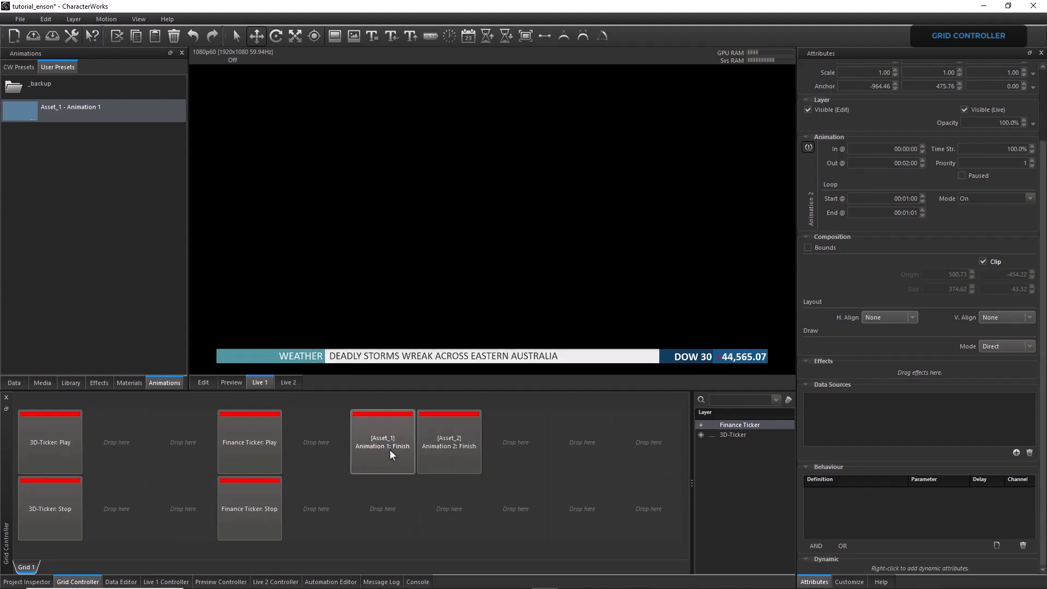
click(434, 453)
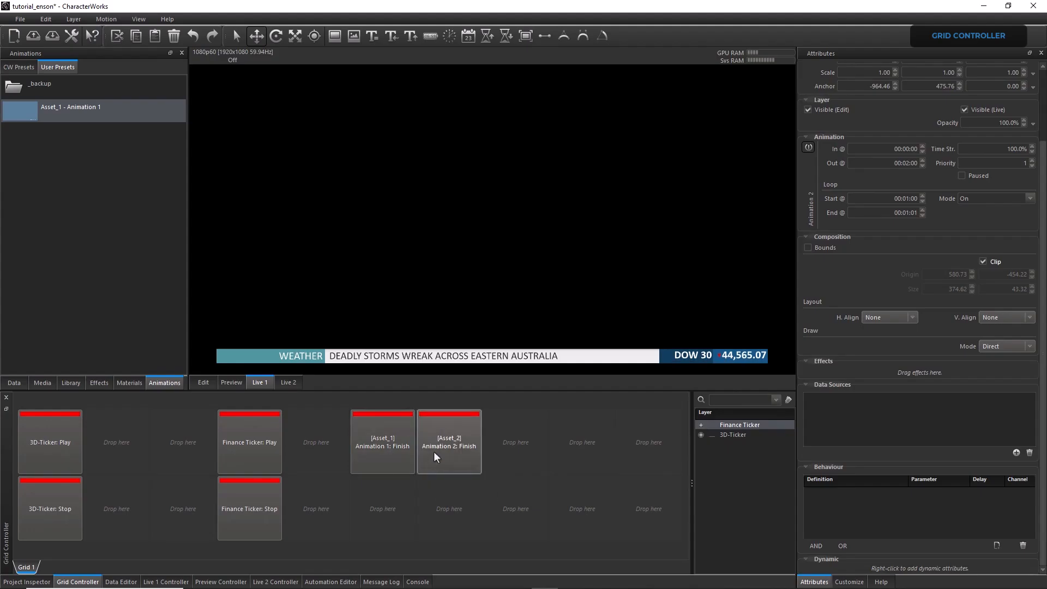
Check the selected rows in the Yahoo Finance source table and stop Finance Ticker from the grid
click(13, 382)
scroll(211, 462, down, 8)
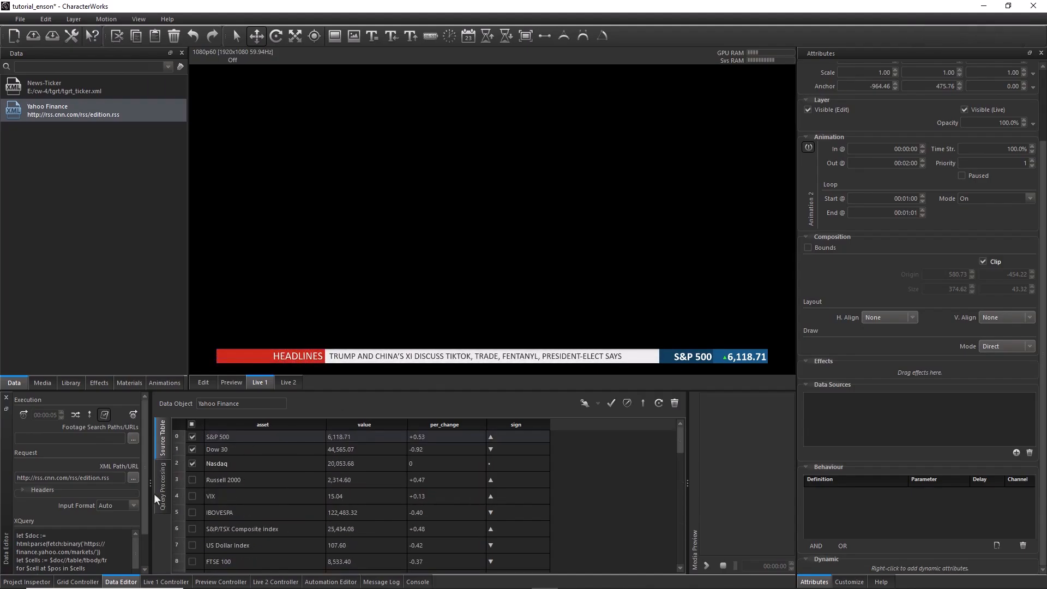
click(86, 582)
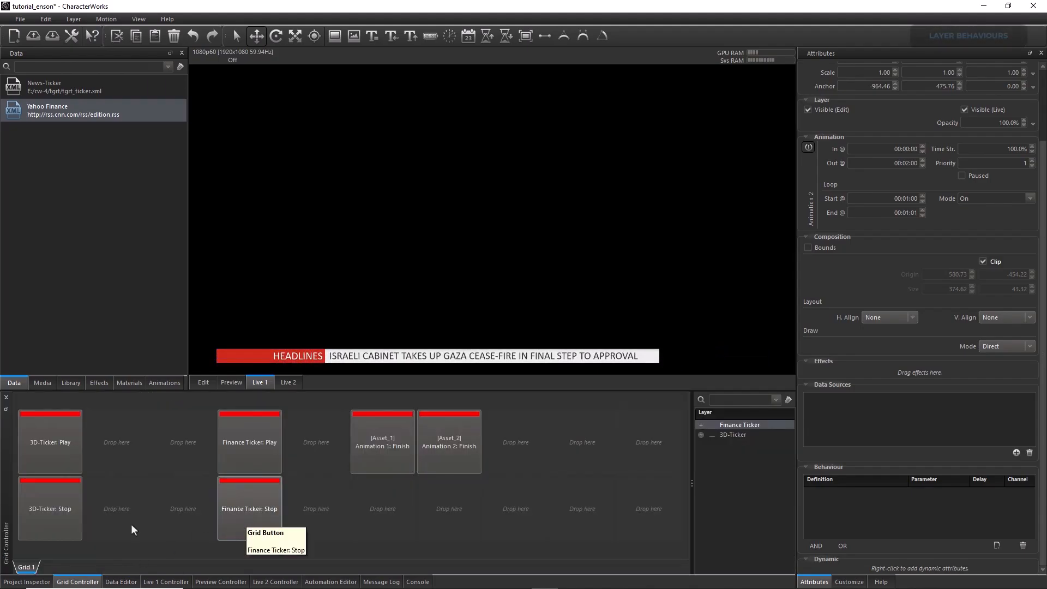
Add a layer behaviour to Asset_1's TXT_Value with NextItemAllSources as its action
click(33, 581)
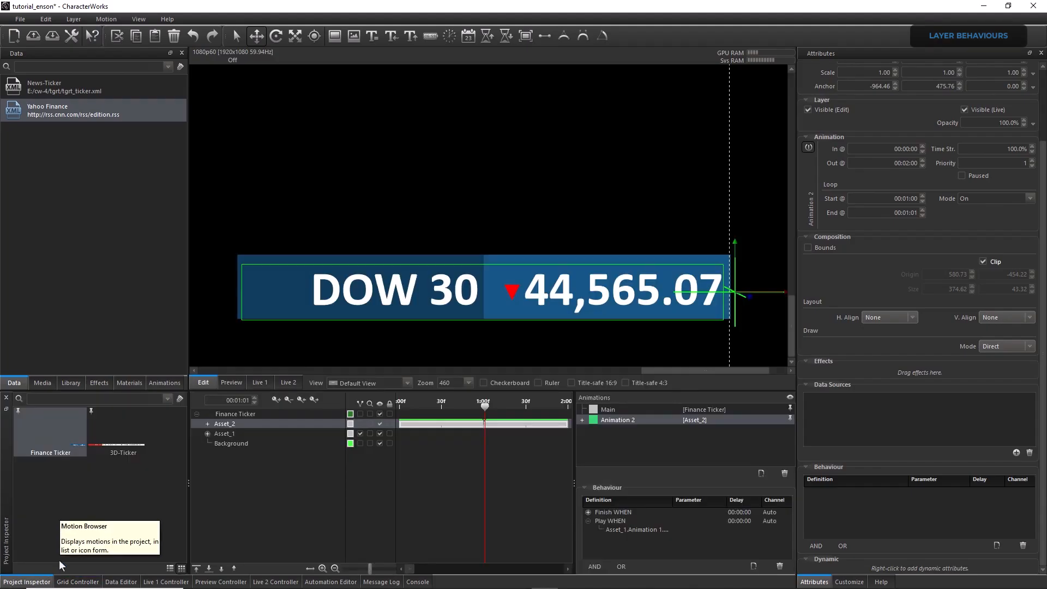
click(231, 434)
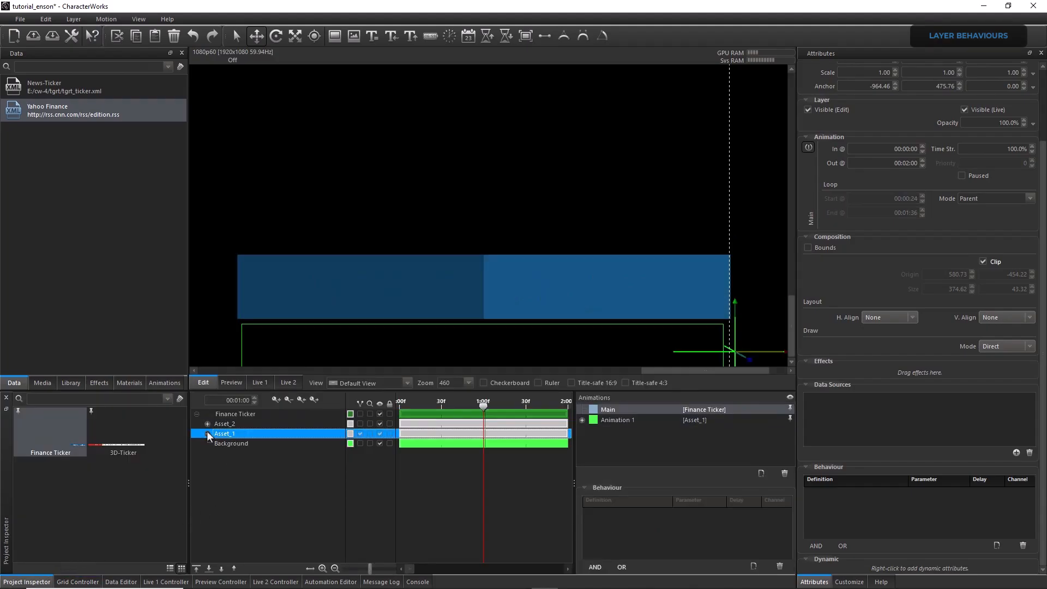
click(207, 433)
click(243, 492)
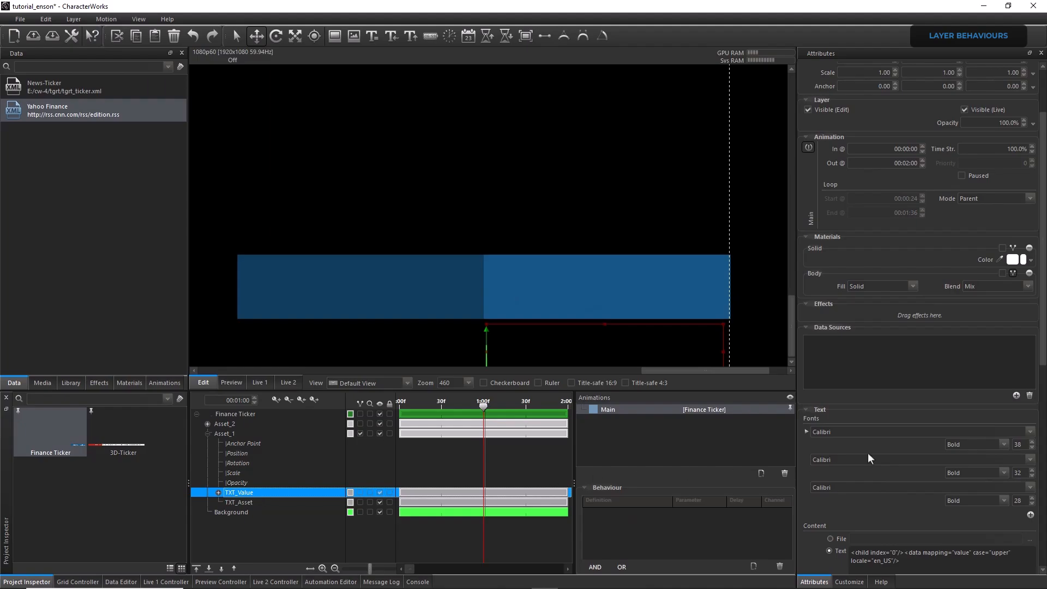
scroll(1040, 369, down, 10)
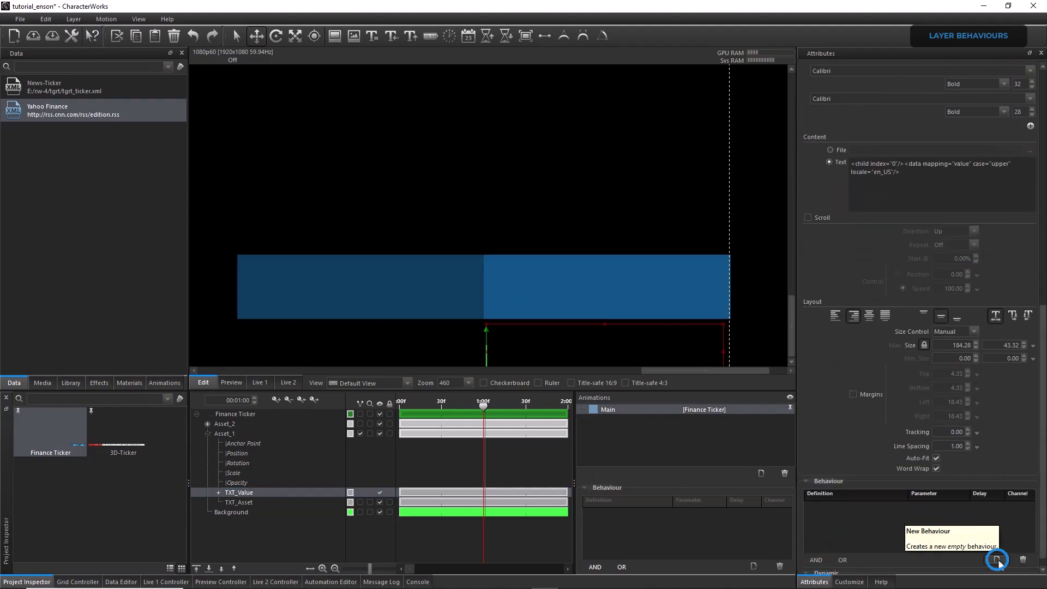
click(997, 560)
click(839, 505)
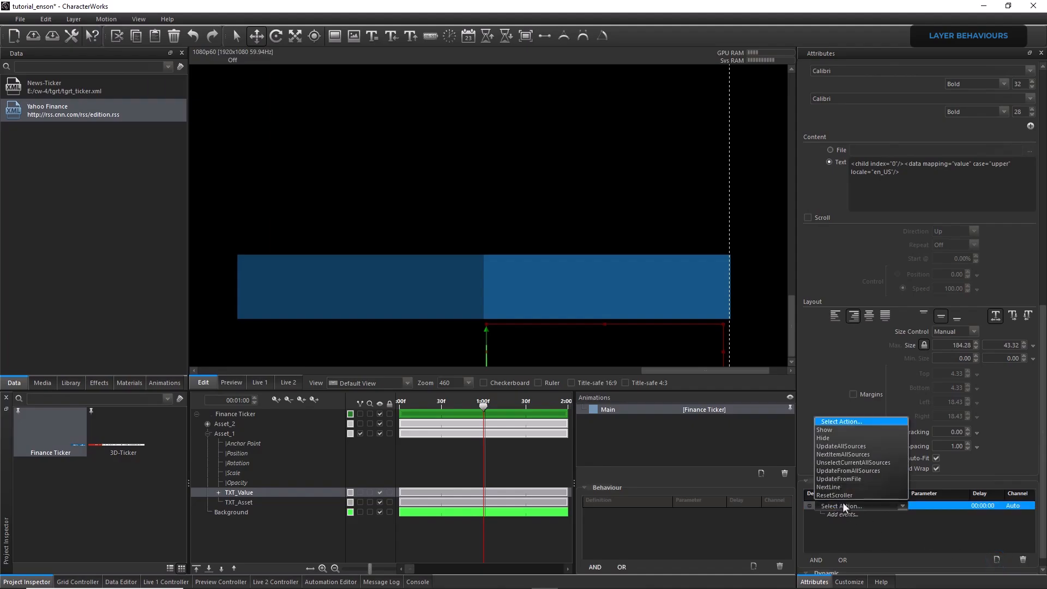
click(843, 454)
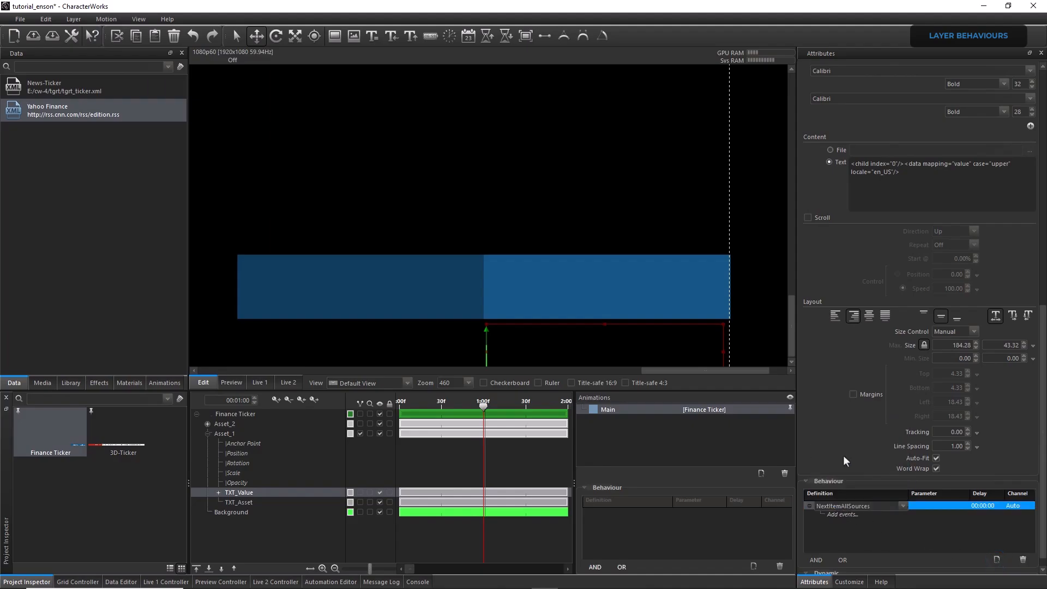
Set the LayerOut event of Asset_1's Animation 1 as the trigger for the NextItemAllSources behaviour on Asset_1's TXT_Value
click(844, 514)
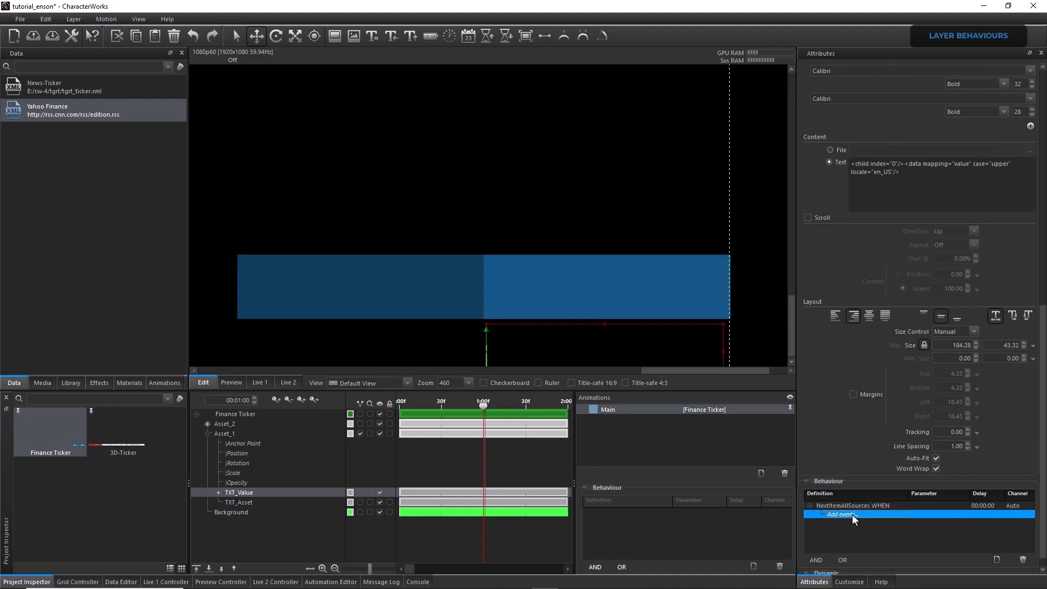
click(852, 514)
click(870, 508)
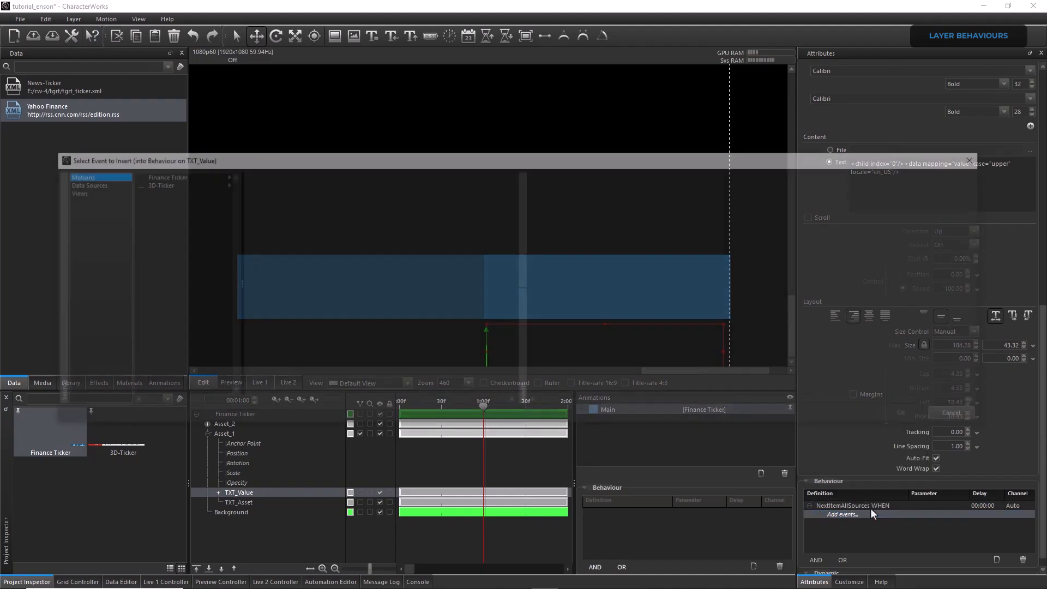
click(175, 177)
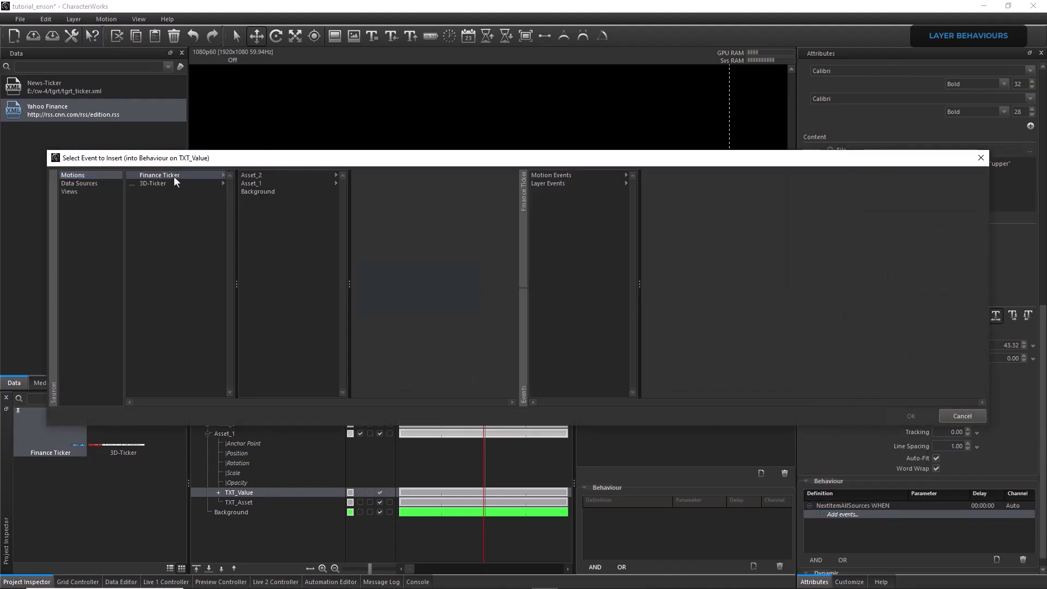
click(251, 184)
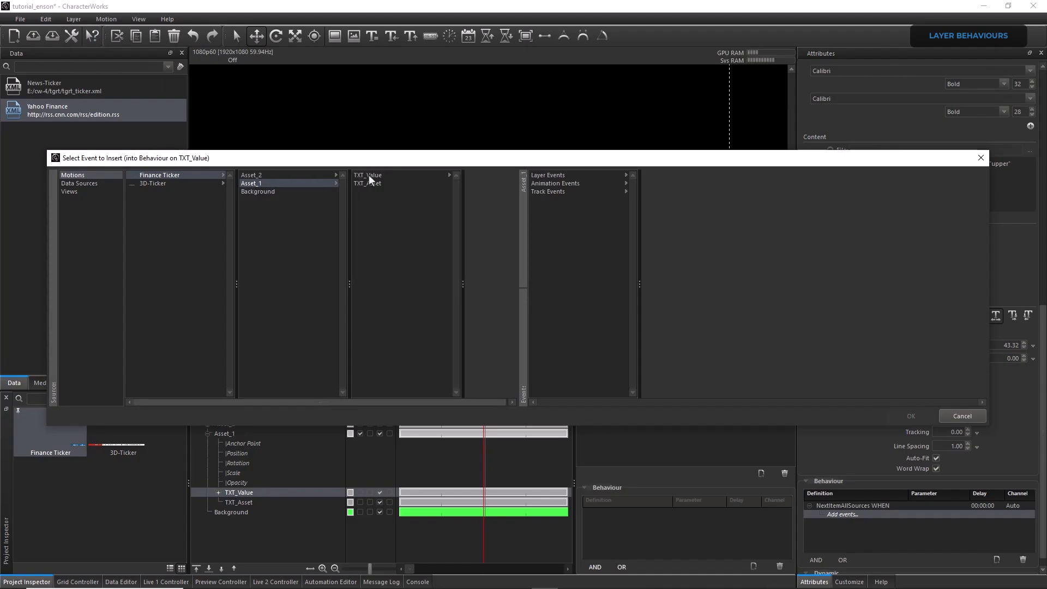
click(558, 184)
click(703, 177)
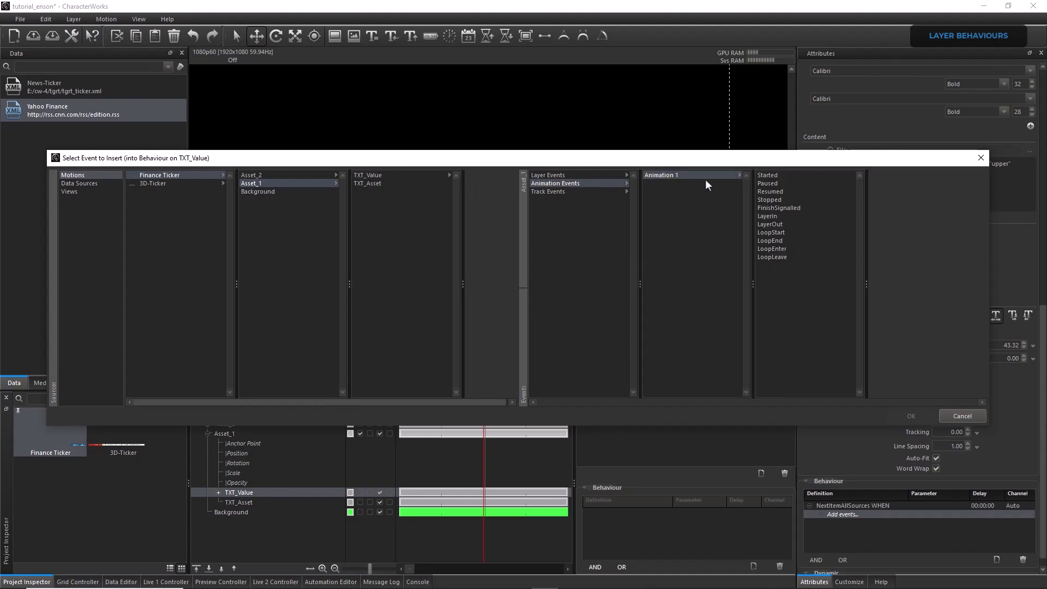
click(776, 224)
click(905, 416)
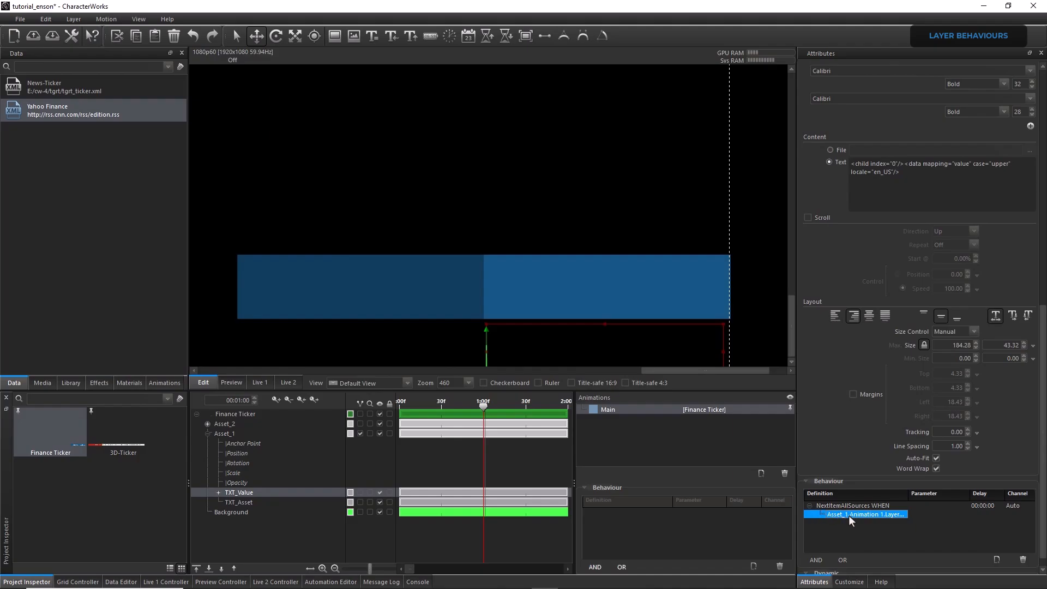
Duplicate the NextItemAllSources behaviour, including its LayerOut event, within Asset_1's TXT_Value layer
double_click(826, 506)
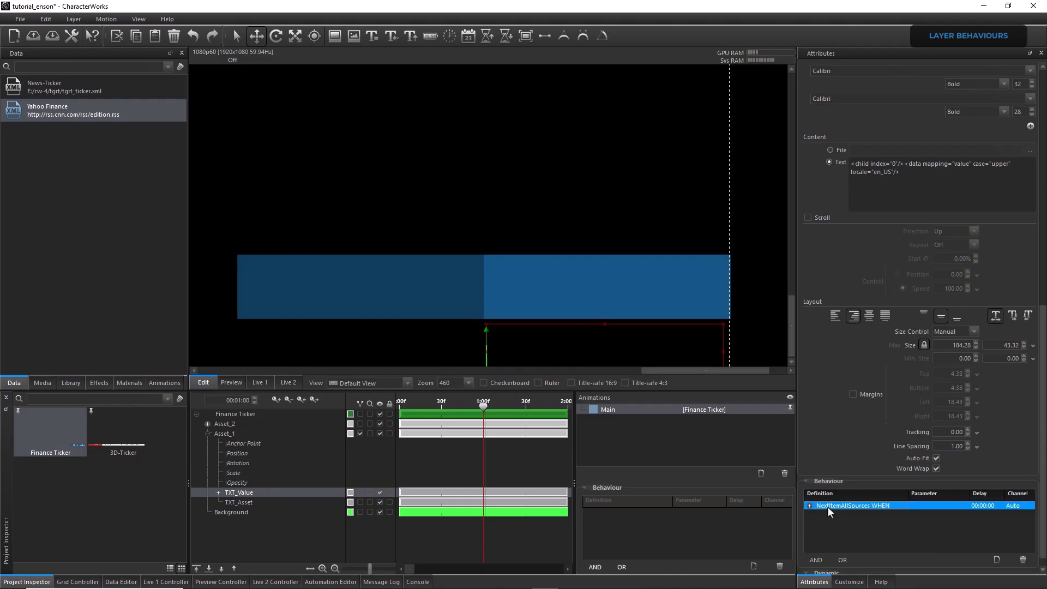
right_click(827, 507)
click(845, 409)
click(831, 516)
right_click(832, 522)
click(856, 431)
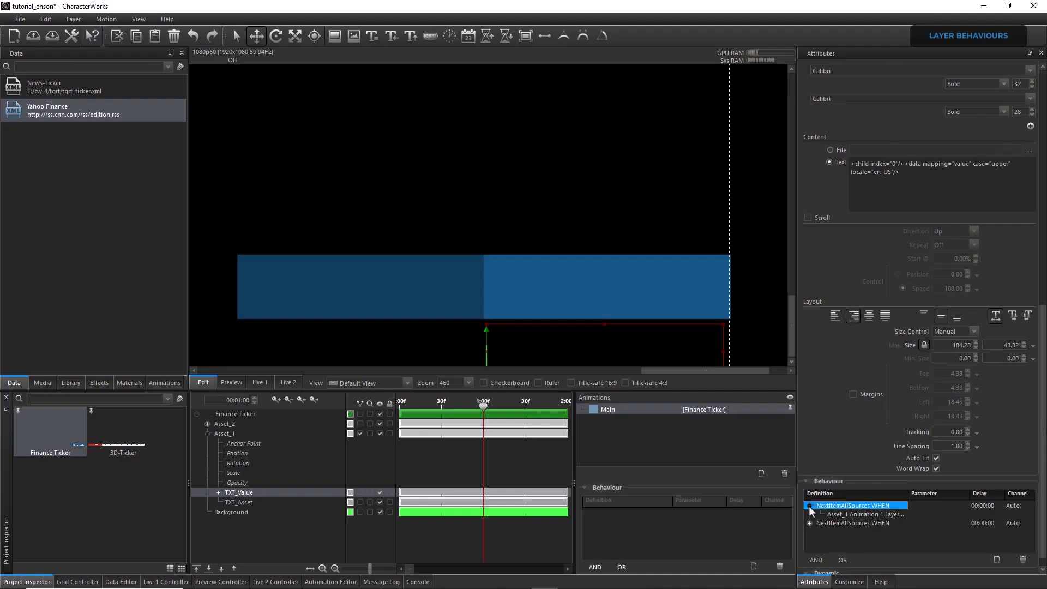
Copy both NextItemAllSources behaviours from Asset_1's TXT_Value to its TXT_Sign layer
shift+click(839, 515)
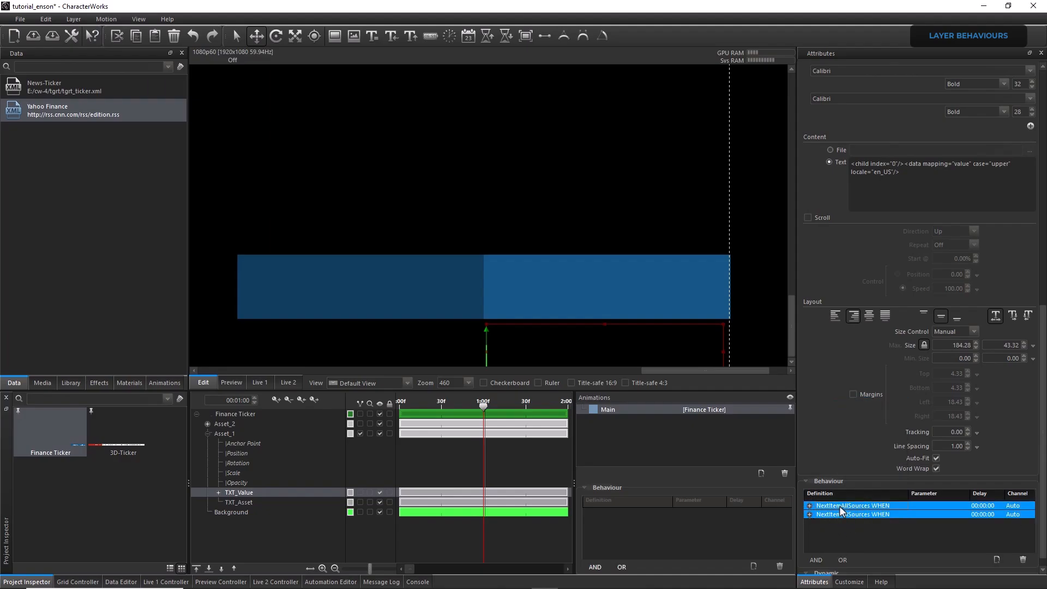
right_click(839, 506)
click(864, 409)
click(217, 493)
click(248, 502)
right_click(836, 503)
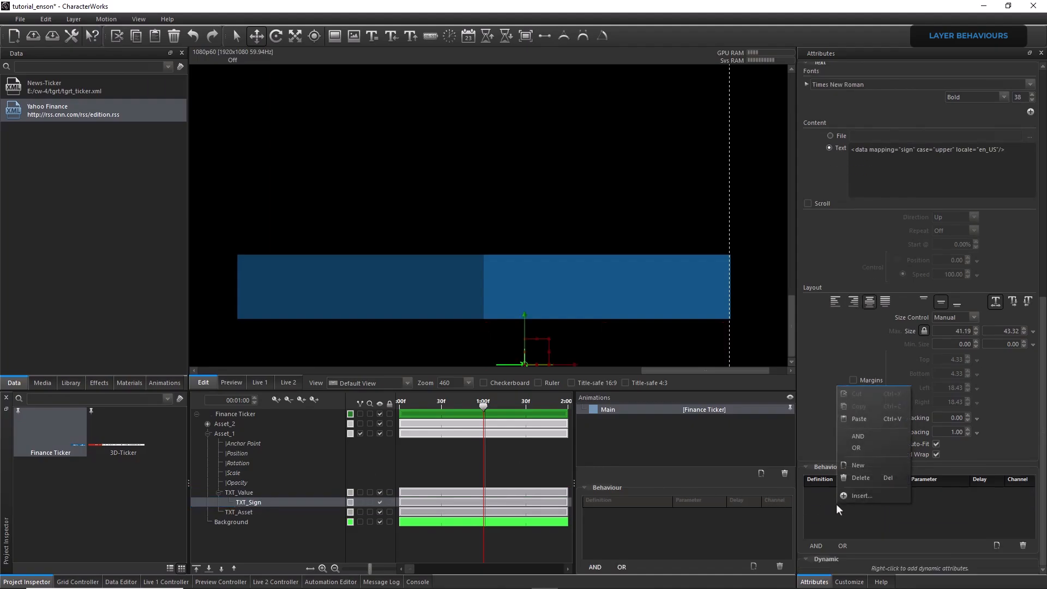
click(862, 419)
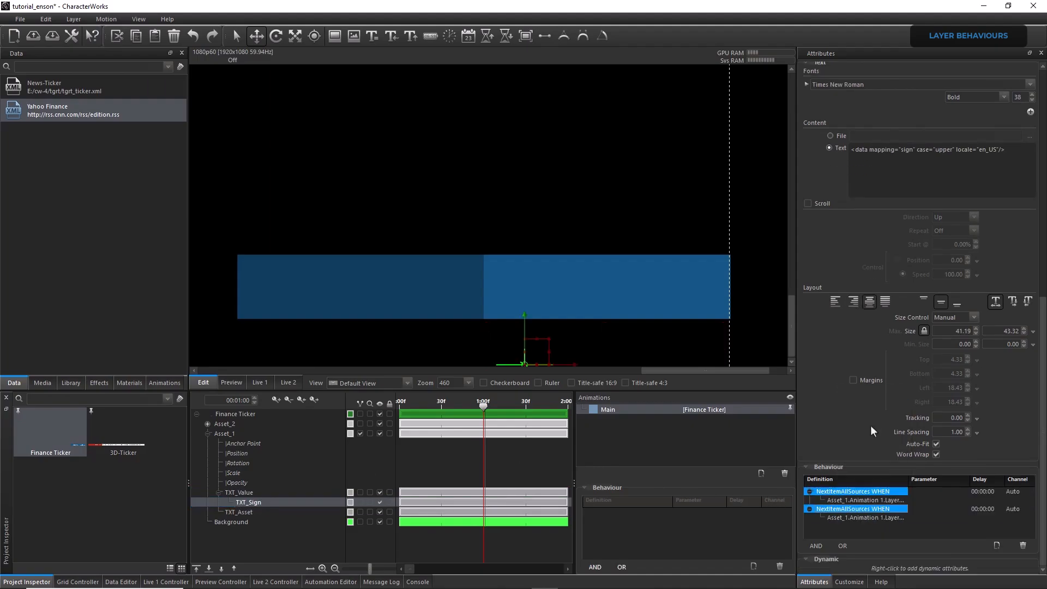
Paste the two copied NextItemAllSources behaviours onto Asset_1's TXT_Asset layer
click(247, 512)
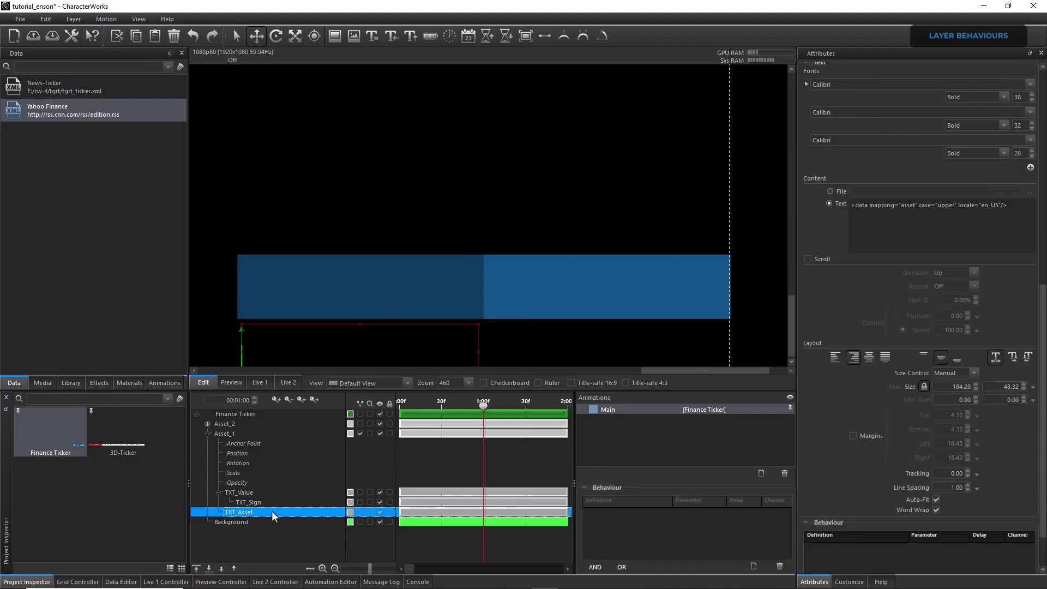
right_click(869, 559)
click(879, 470)
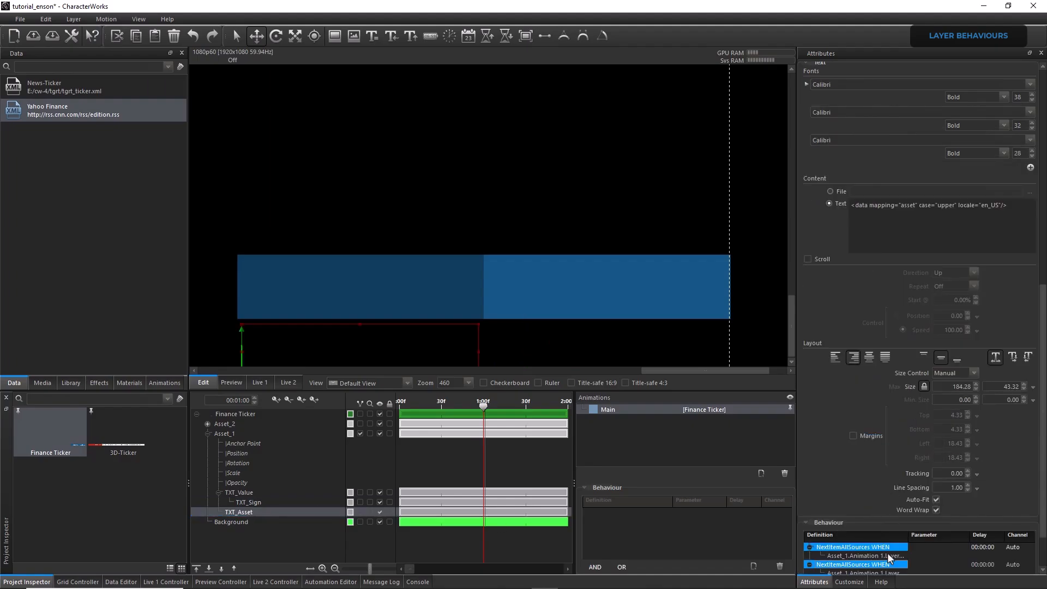
Add a layer behaviour to Asset_2's TXT_Value with NextItemAllSources as its action
click(226, 425)
click(207, 423)
click(243, 434)
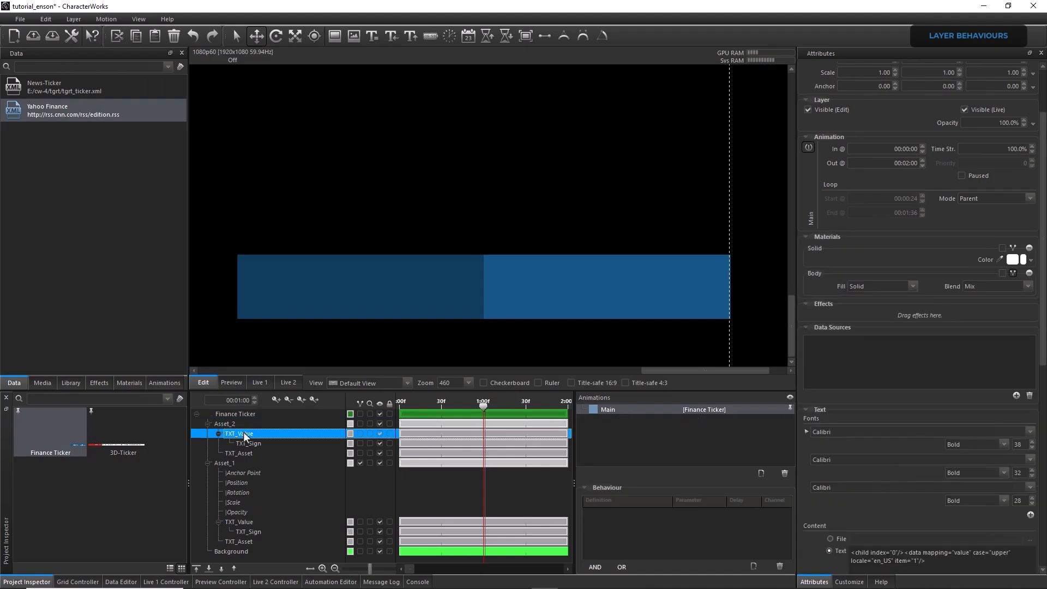
scroll(1041, 569, down, 10)
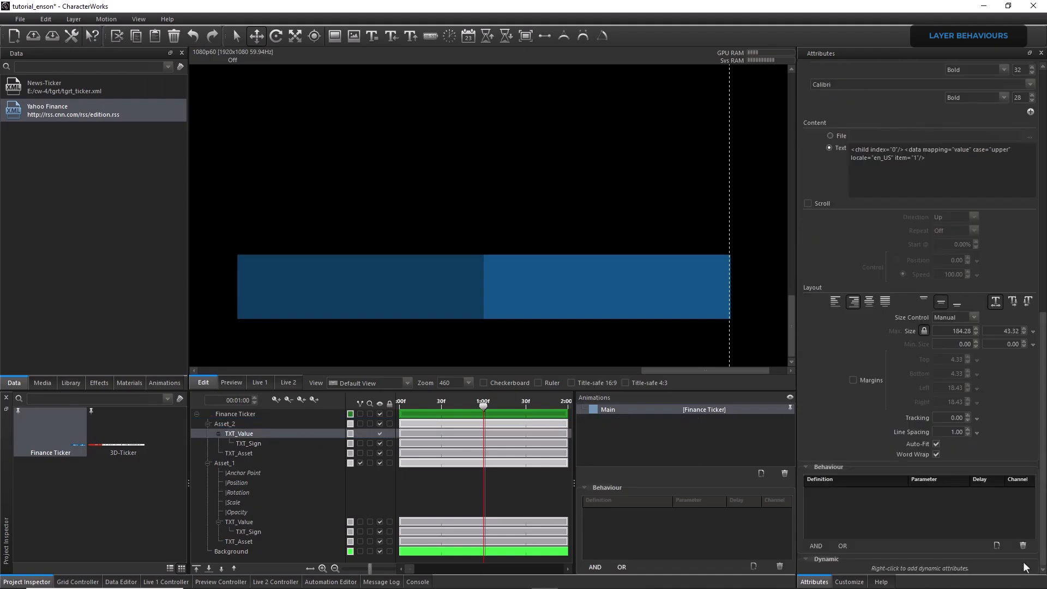
click(998, 545)
click(851, 491)
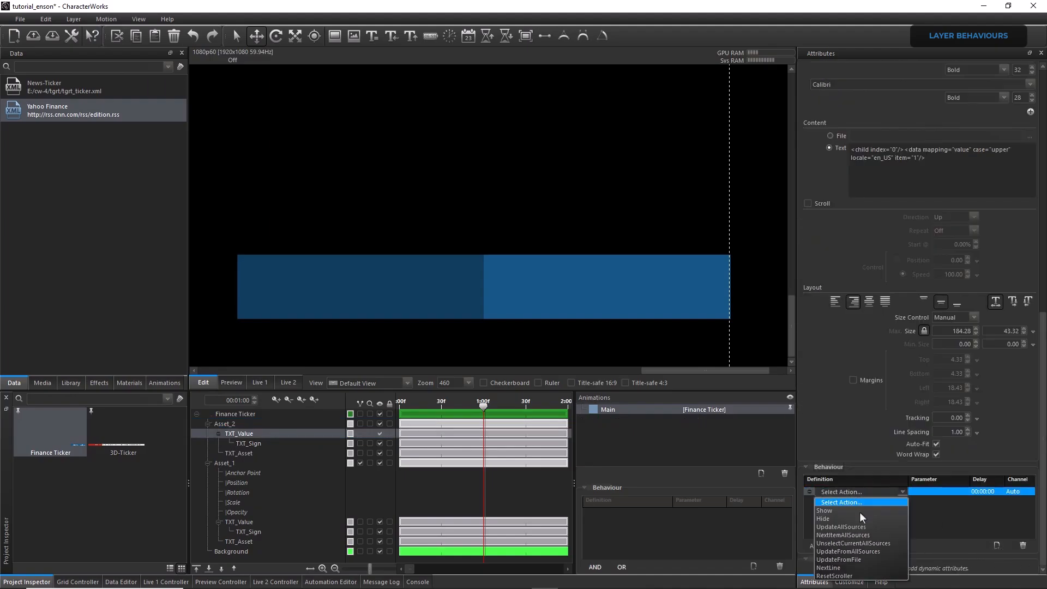
click(864, 535)
Set the LayerOut event of Asset_2's Animation 2 as the trigger for the NextItemAllSources behaviour on Asset_2's TXT_Value
click(845, 500)
click(871, 498)
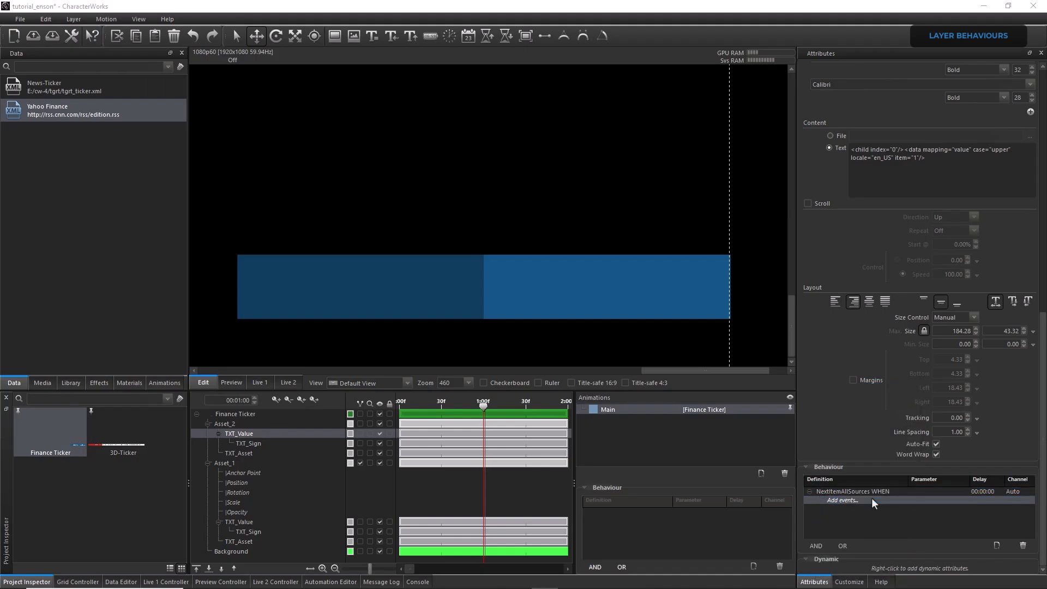
click(178, 176)
click(252, 176)
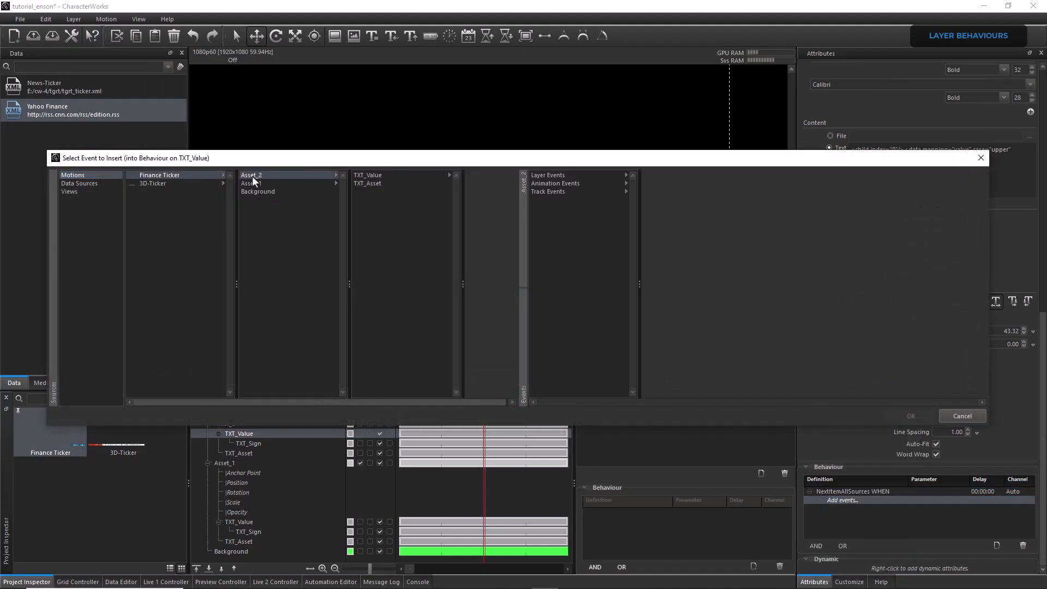
click(578, 183)
click(677, 175)
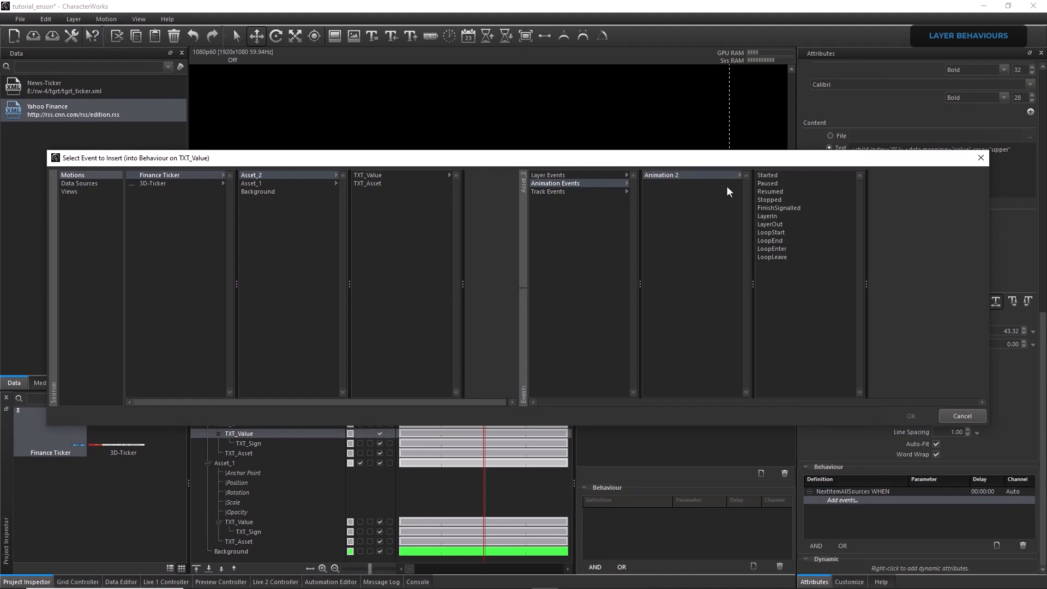
click(785, 224)
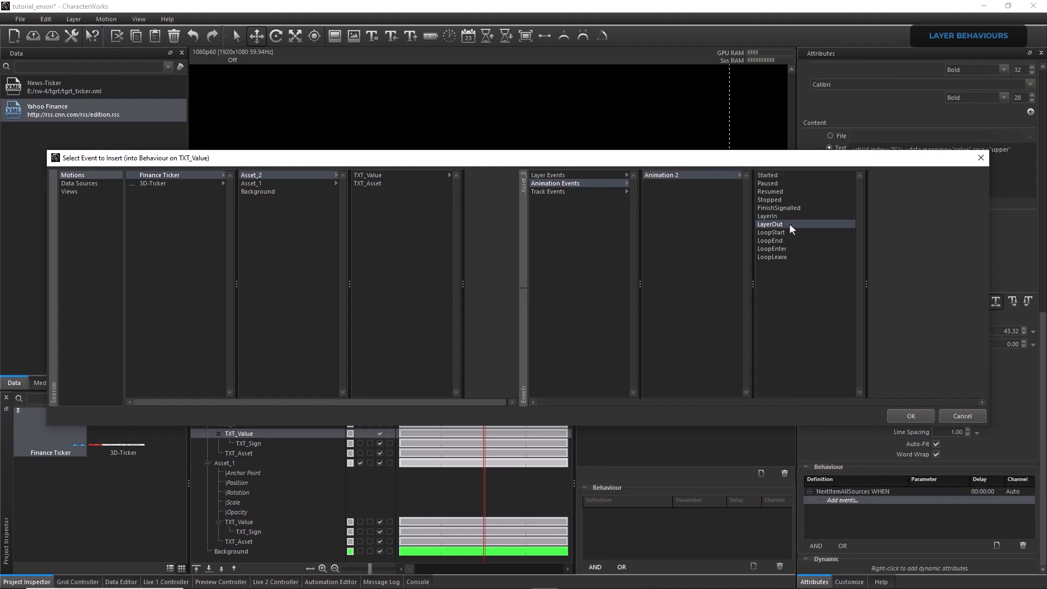
click(908, 418)
Duplicate the NextItemAllSources behaviour, including its LayerOut event, within Asset_2's TXT_Value layer
click(811, 491)
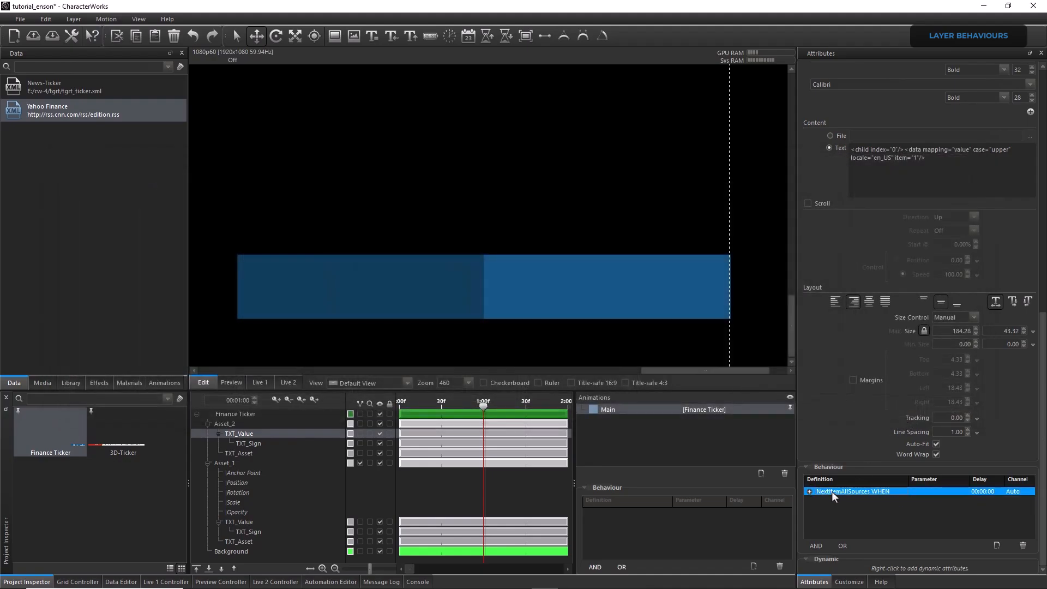
right_click(832, 491)
right_click(845, 511)
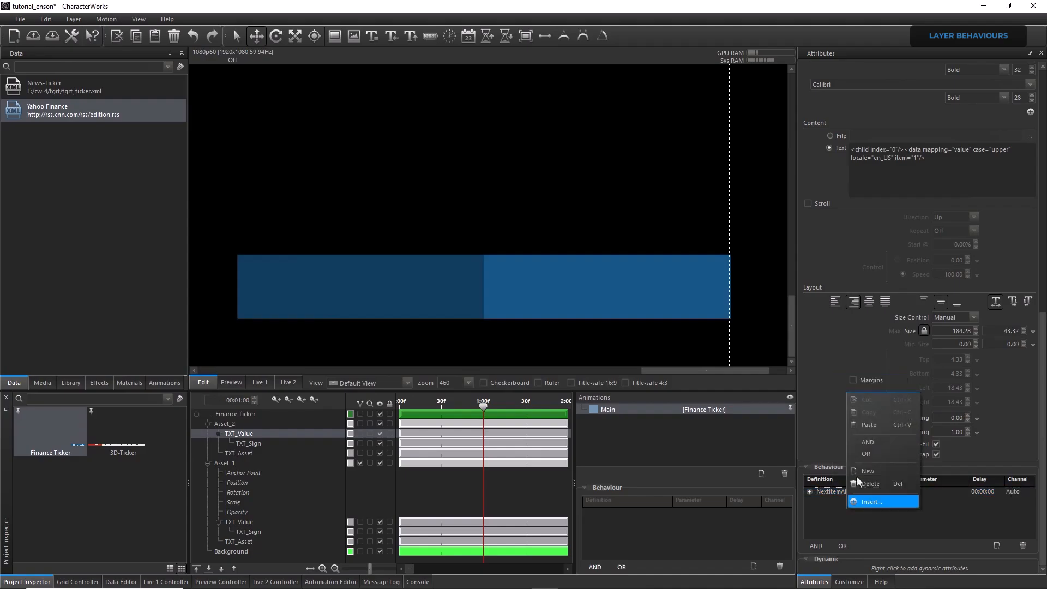
click(868, 424)
Copy both NextItemAllSources behaviours from Asset_2's TXT_Value to its TXT_Sign layer
click(828, 498)
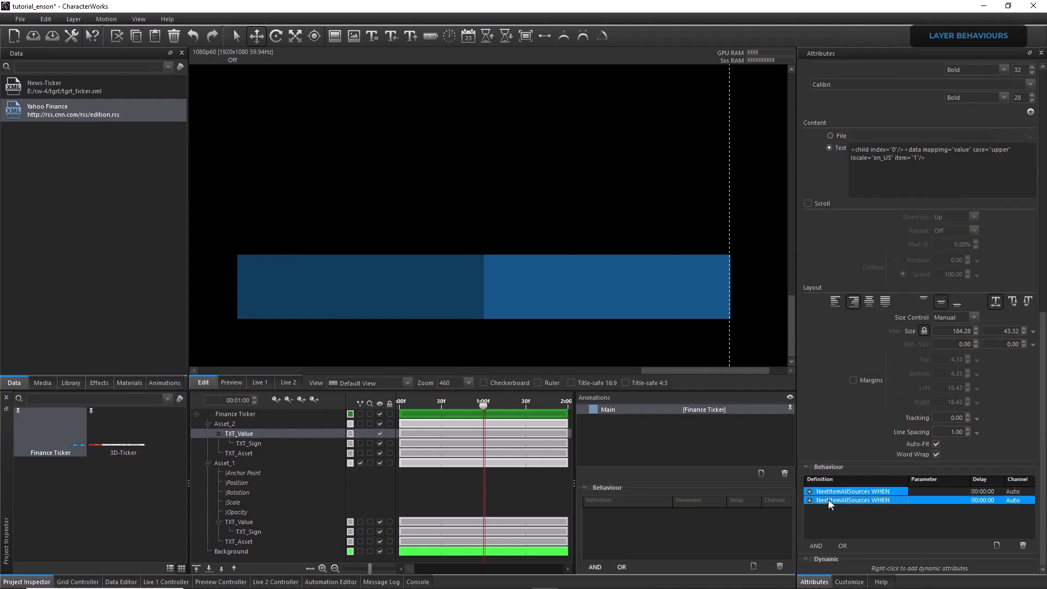
right_click(828, 498)
click(849, 402)
click(271, 447)
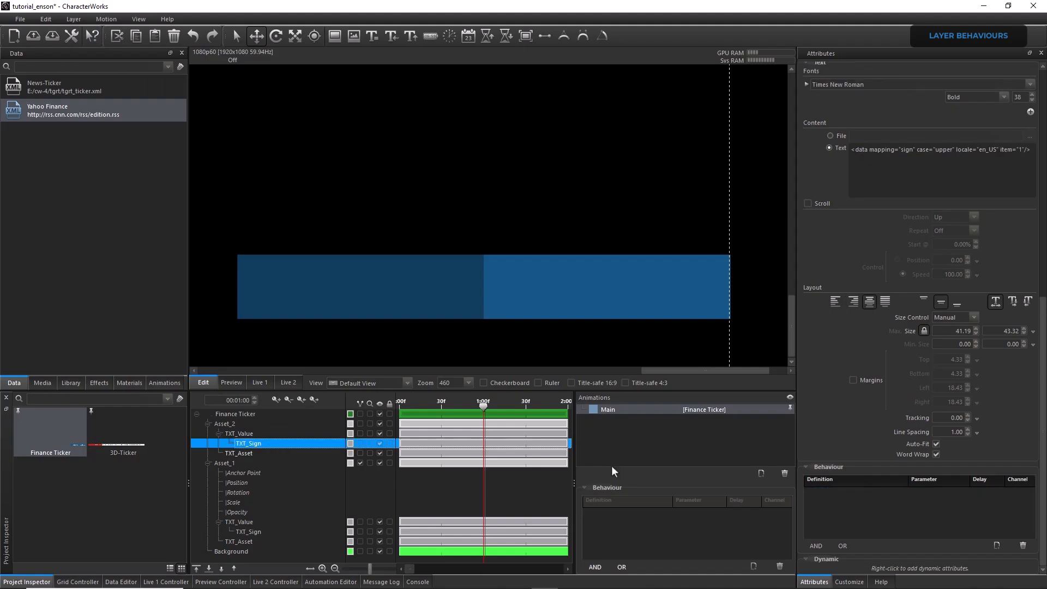
right_click(844, 508)
click(873, 427)
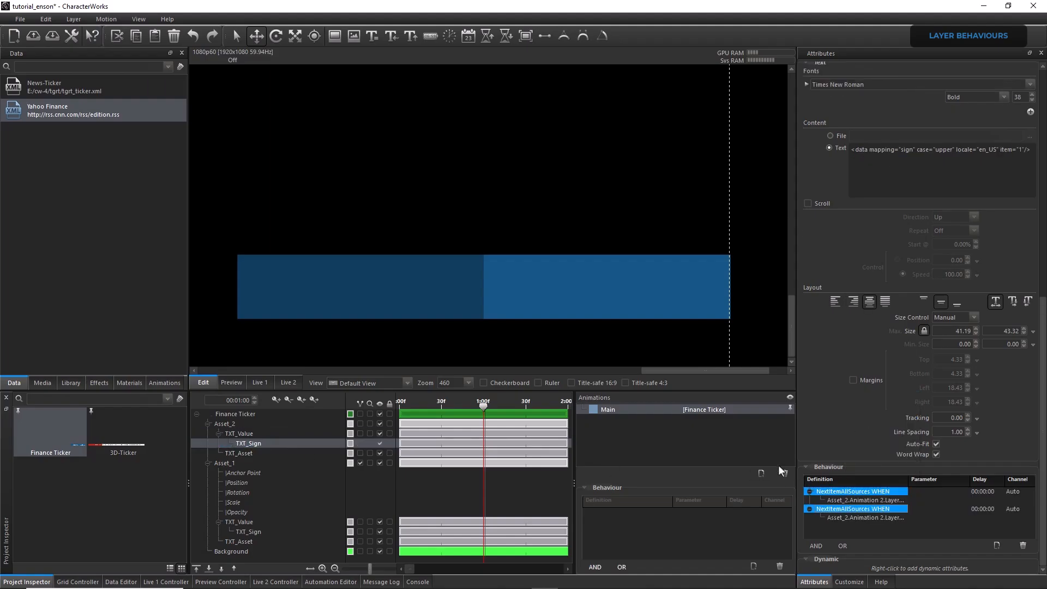
Paste the two copied NextItemAllSources behaviours onto Asset_2's TXT_Asset layer and collapse both entries
click(269, 453)
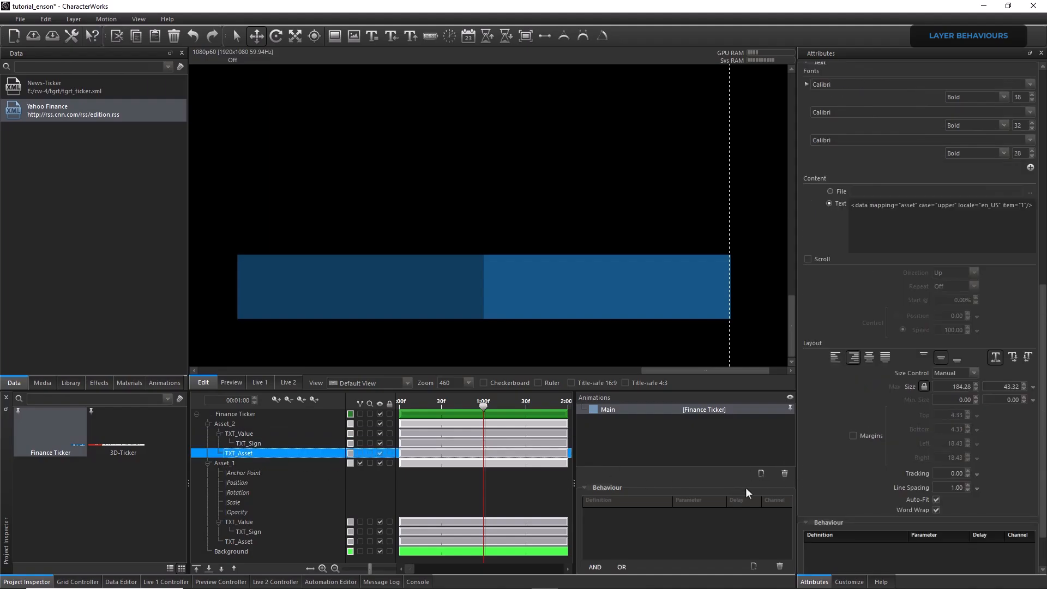
scroll(1030, 569, down, 1)
right_click(852, 515)
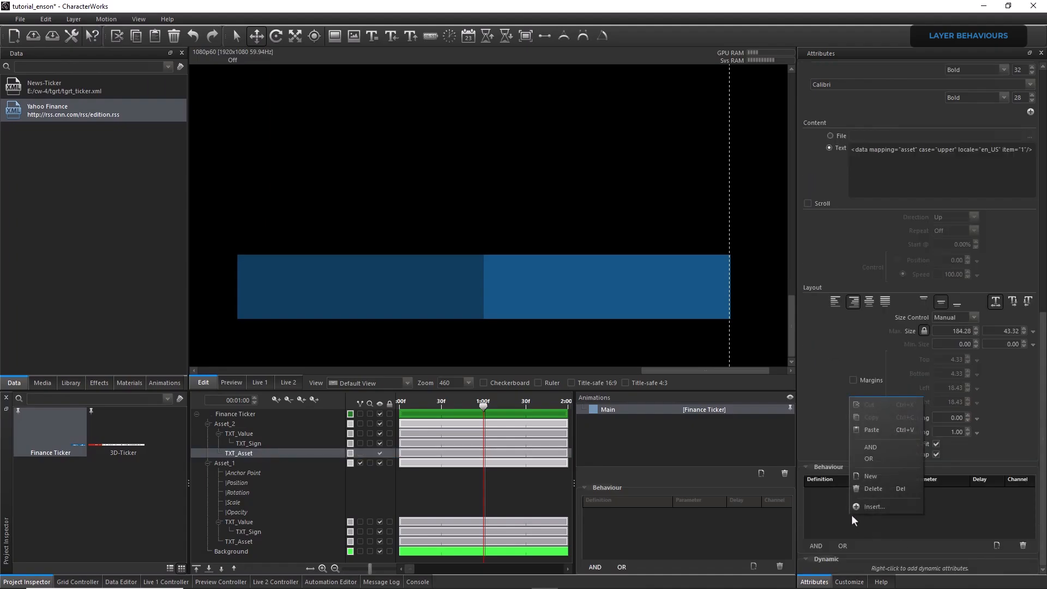
click(872, 437)
click(809, 491)
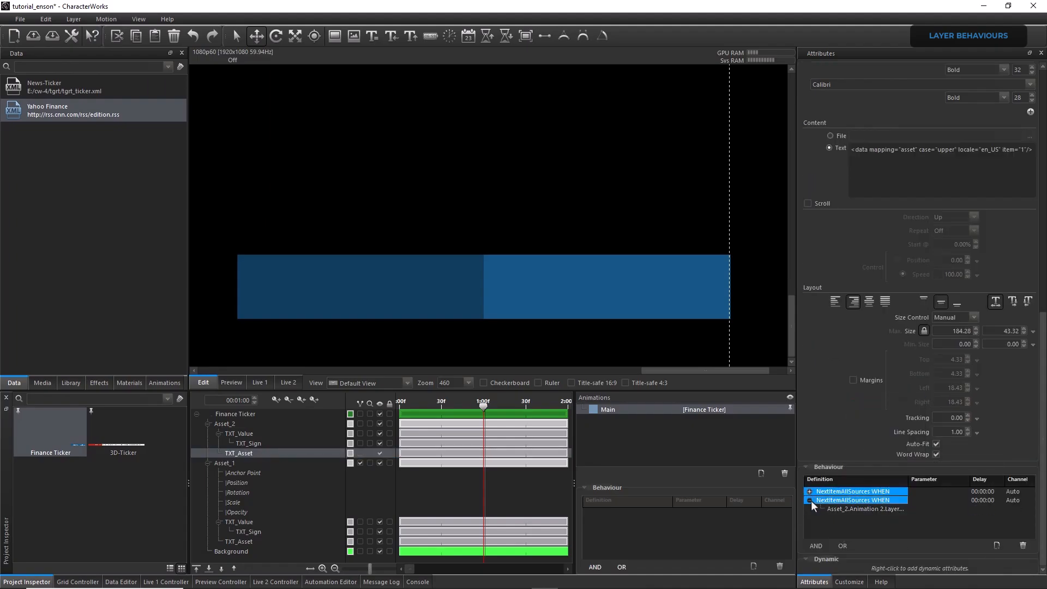
click(809, 500)
Test Finance Ticker's row advance on Live 1 by alternately triggering the Asset_1 and Asset_2 Finish actions, and stop the playback
click(254, 382)
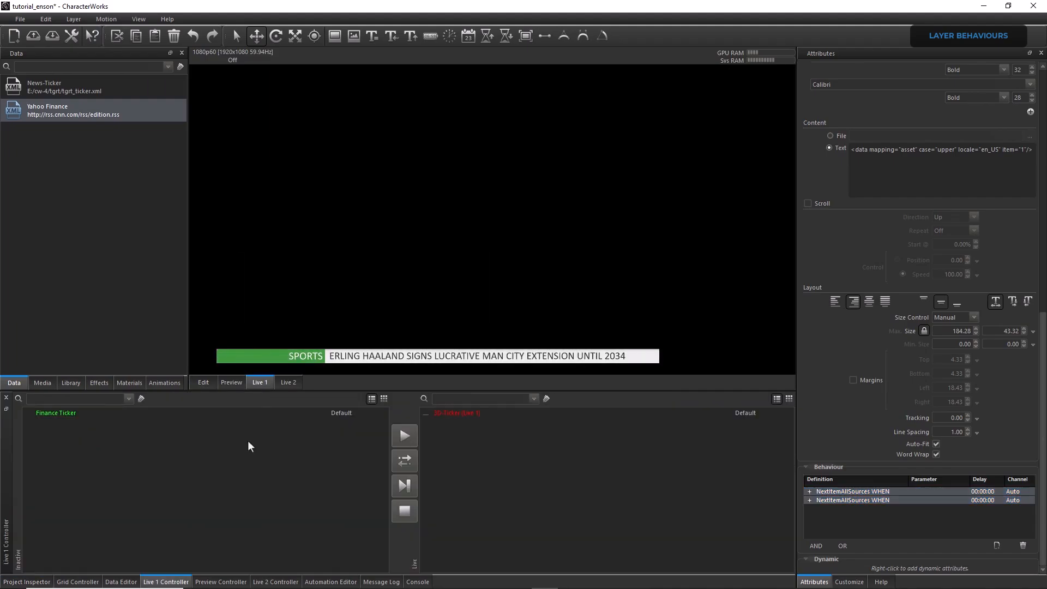
click(76, 582)
click(247, 458)
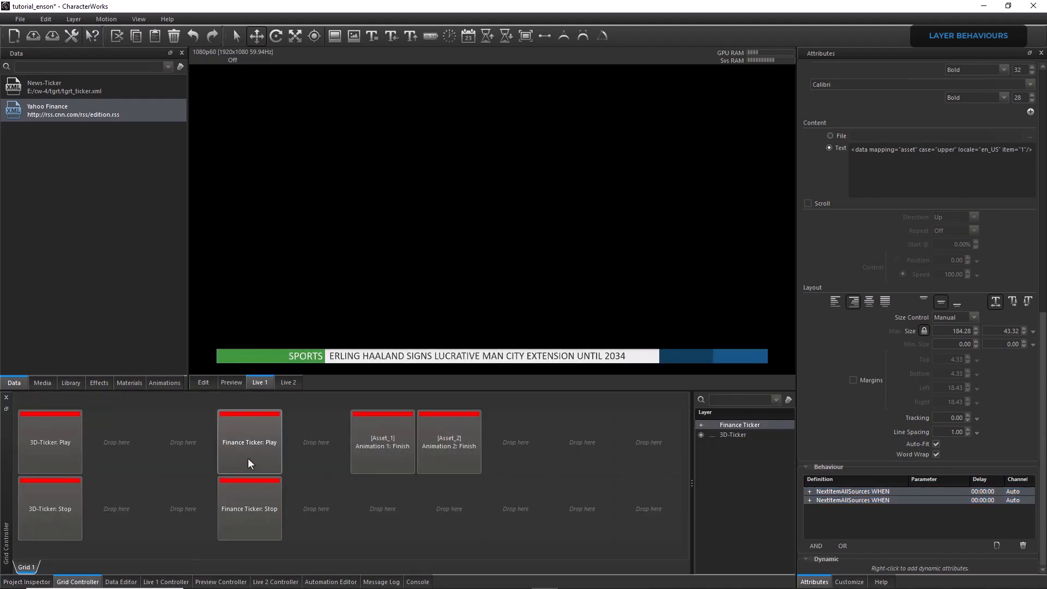
click(379, 446)
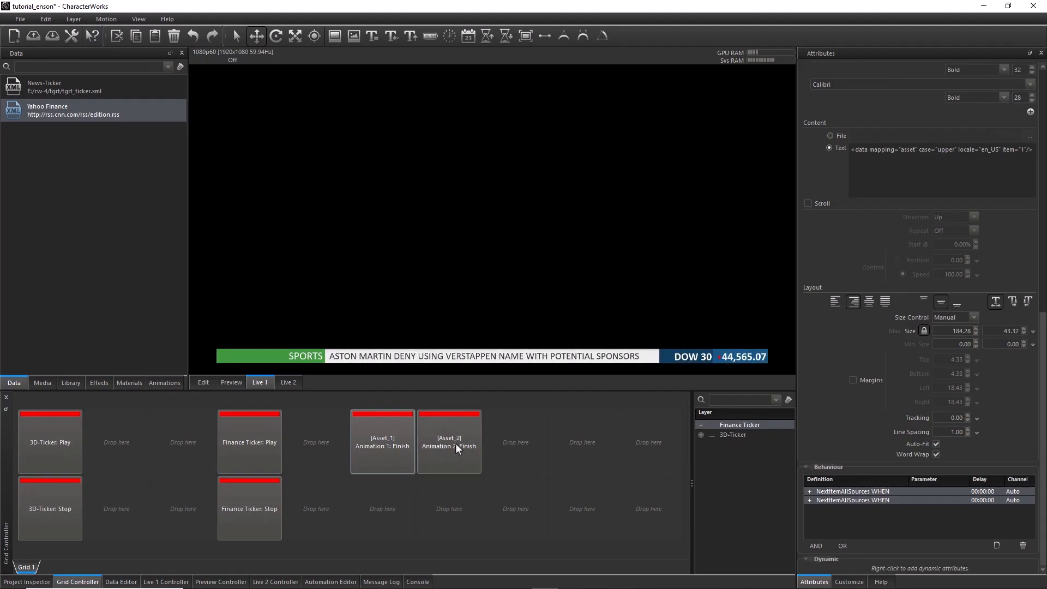
click(456, 443)
click(398, 446)
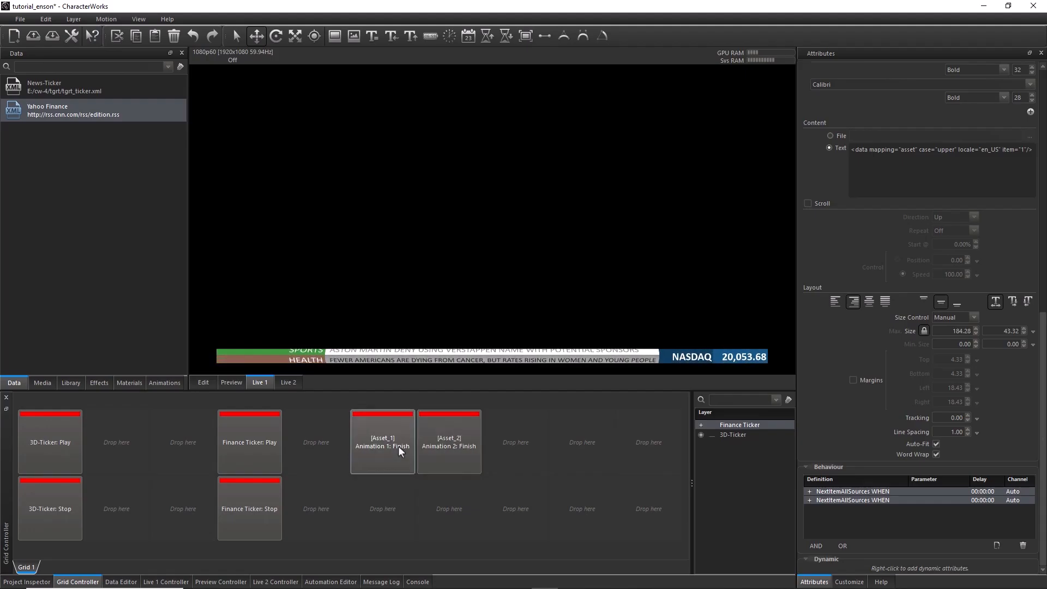
click(457, 442)
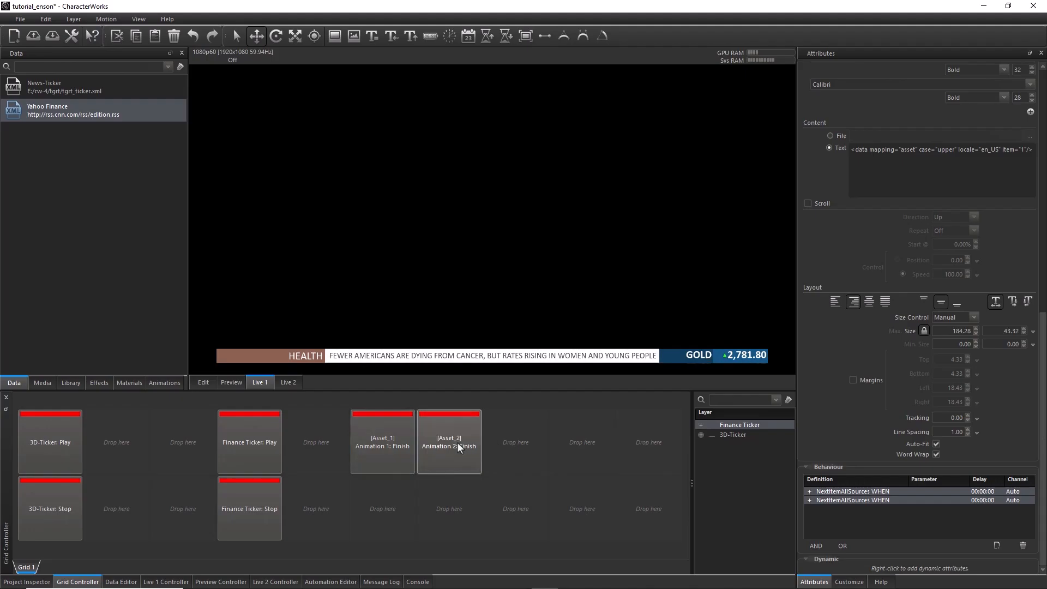
click(395, 446)
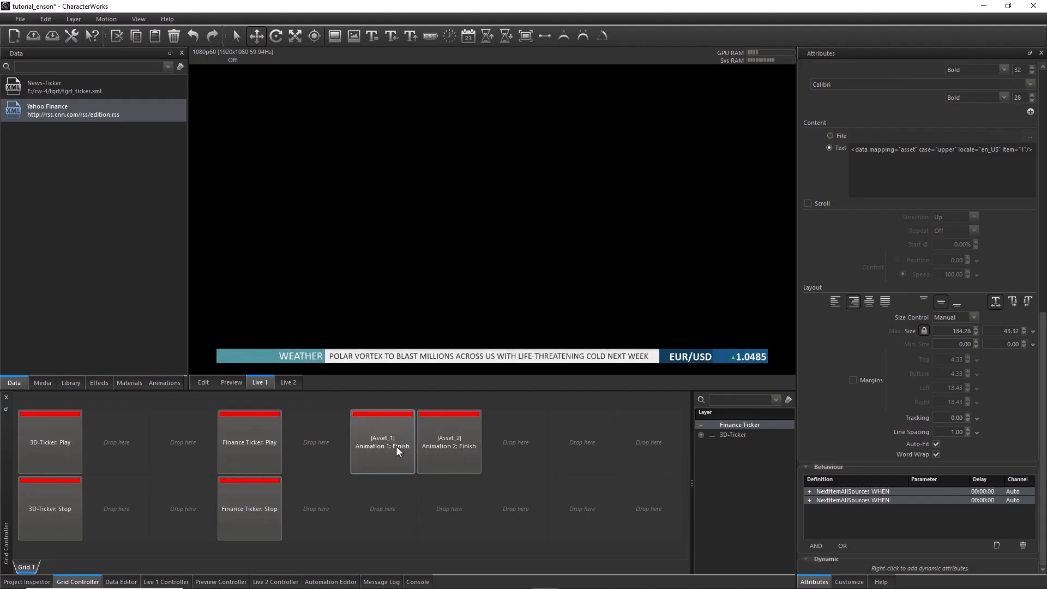
click(433, 450)
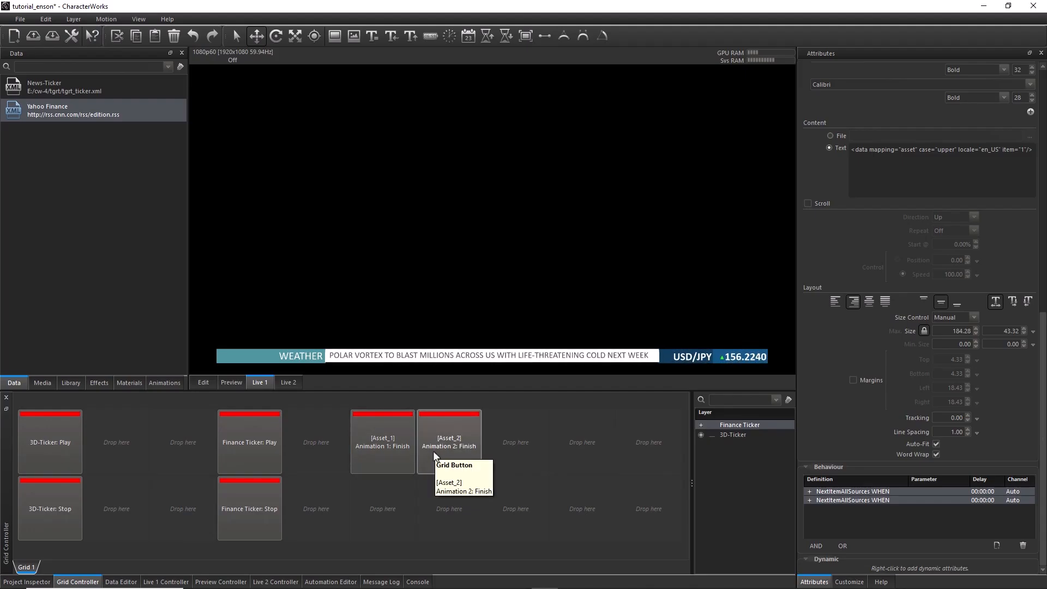
click(266, 494)
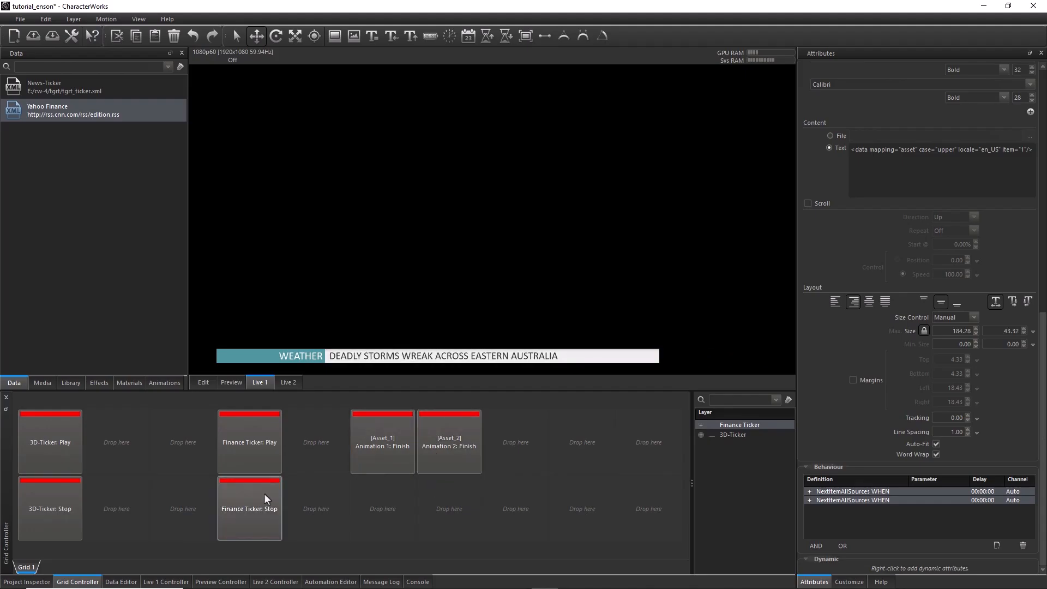
click(44, 582)
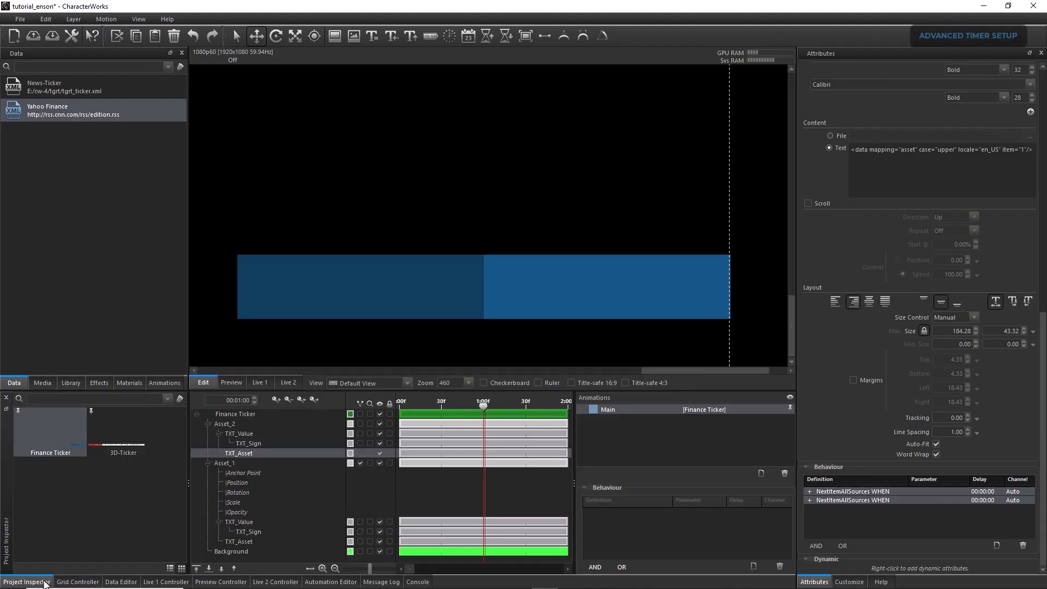
Collapse the Asset_1 and Asset_2 layers and add a scalar dynamic attribute named Timer to Finance Ticker
click(208, 463)
click(207, 424)
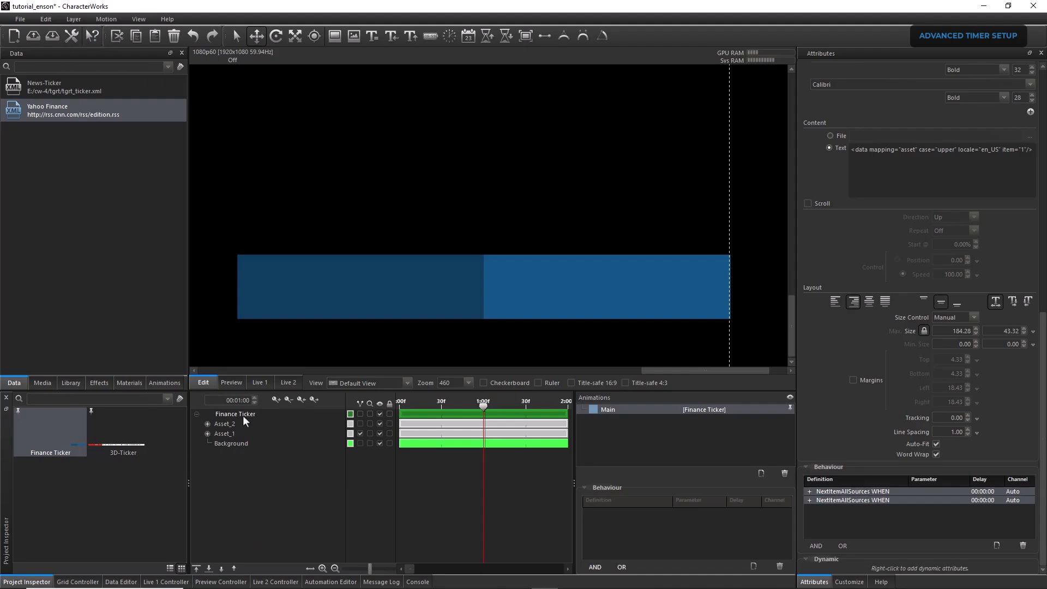
click(243, 414)
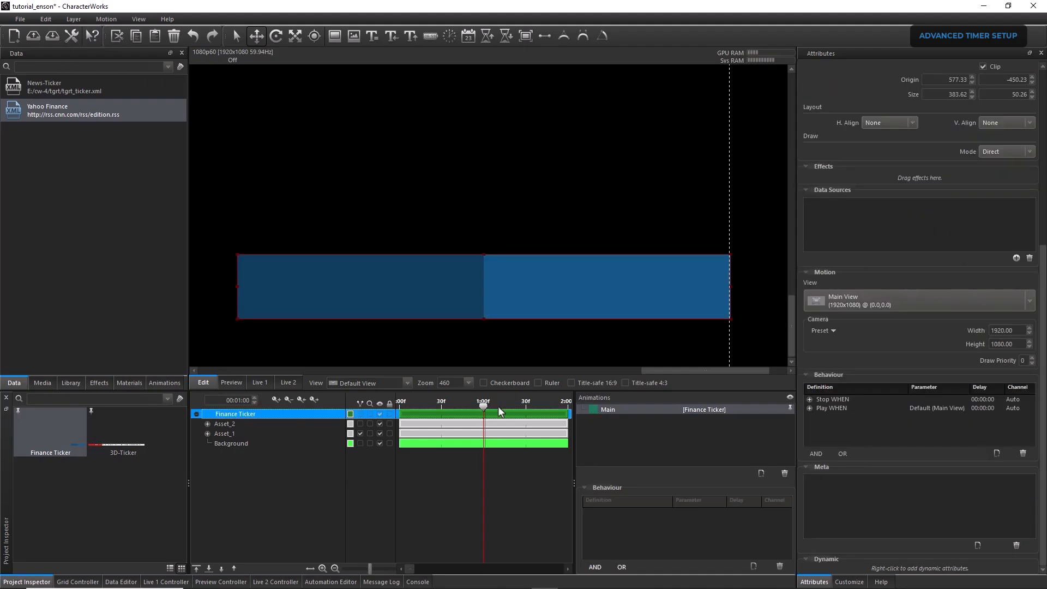
right_click(898, 569)
mouse_move(929, 574)
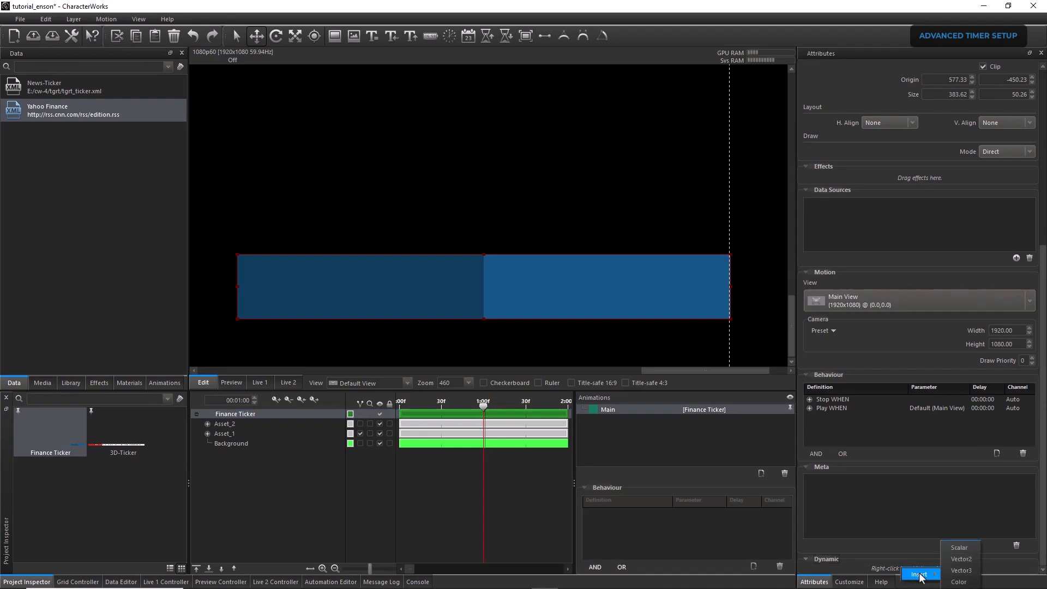
click(959, 548)
right_click(874, 571)
click(896, 529)
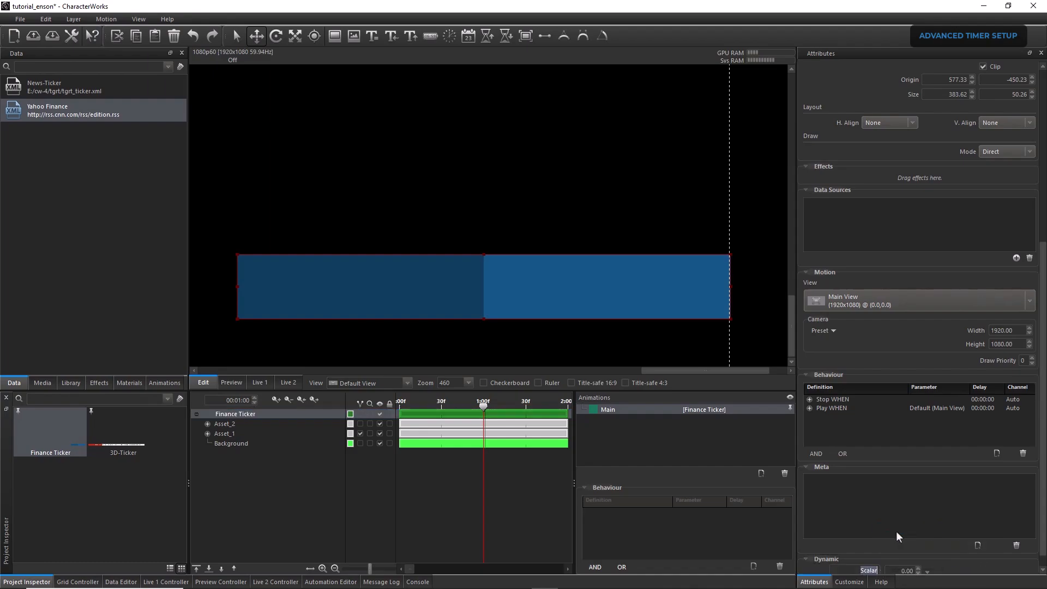
text(Timer)
key(Return)
Select the Timer attribute's track and create a Finance Ticker animation named Timer
click(1042, 569)
right_click(902, 555)
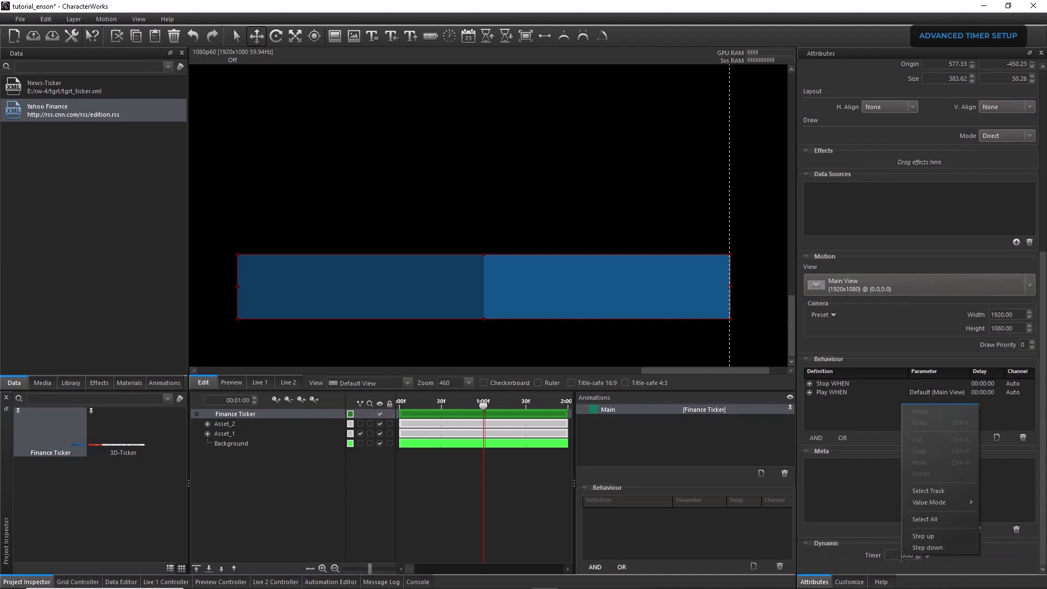
click(929, 491)
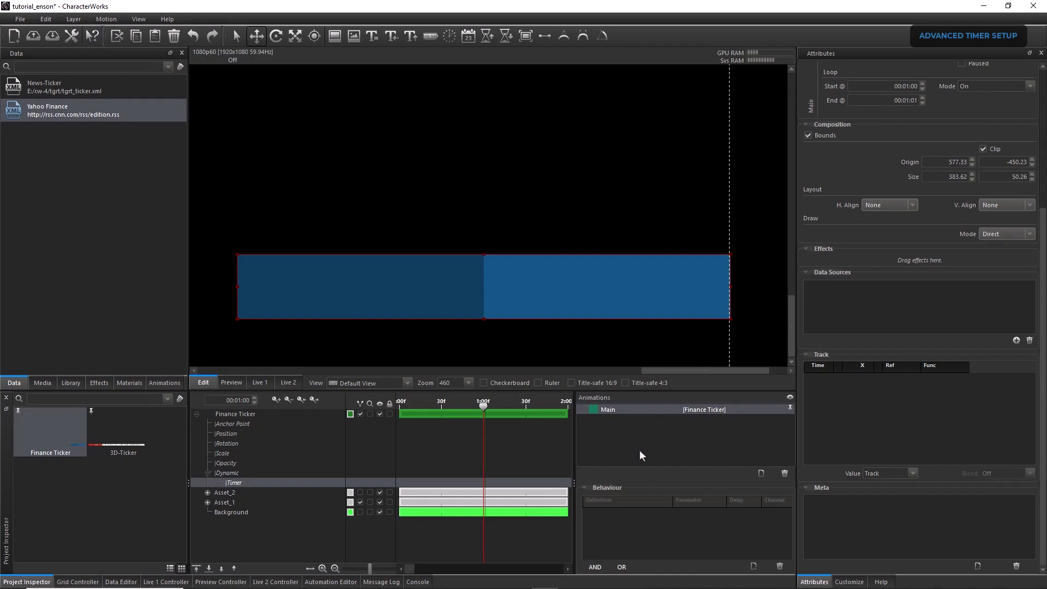
click(761, 474)
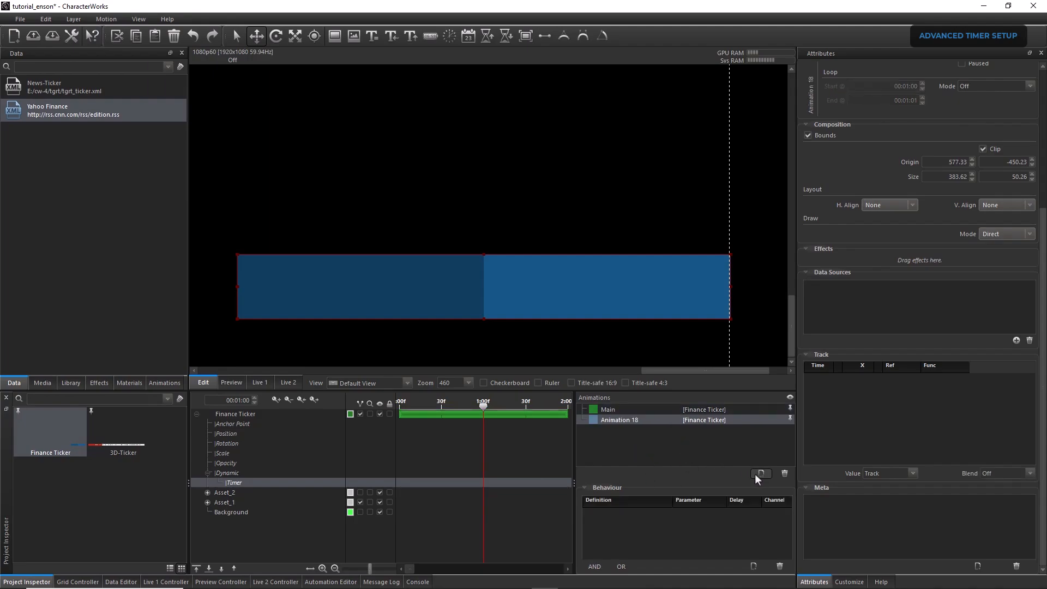
double_click(634, 421)
text(Timer)
key(Return)
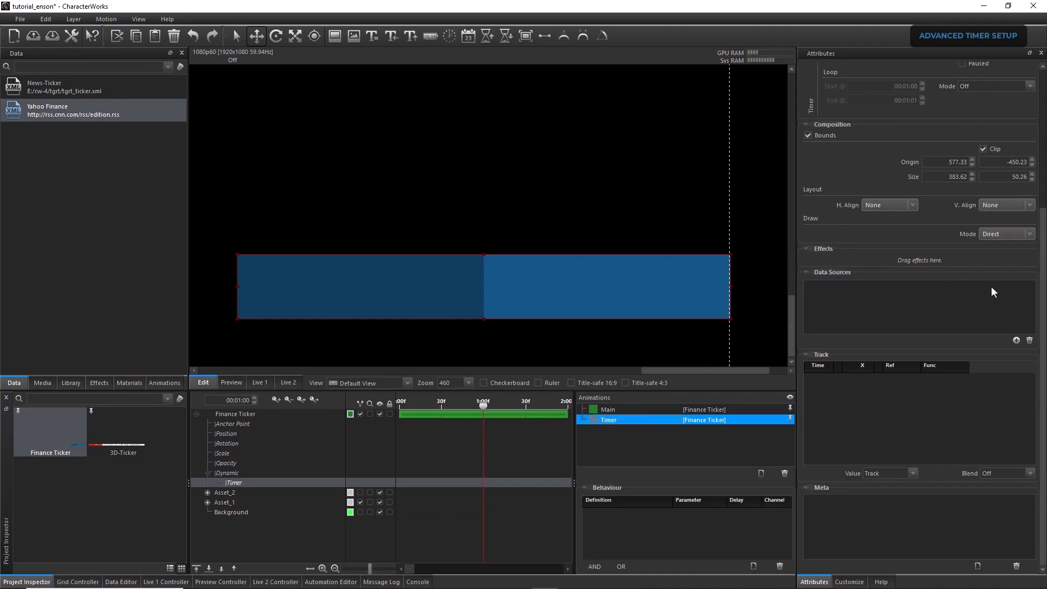
Set the Timer animation's out point to 00:10:00
scroll(960, 262, up, 4)
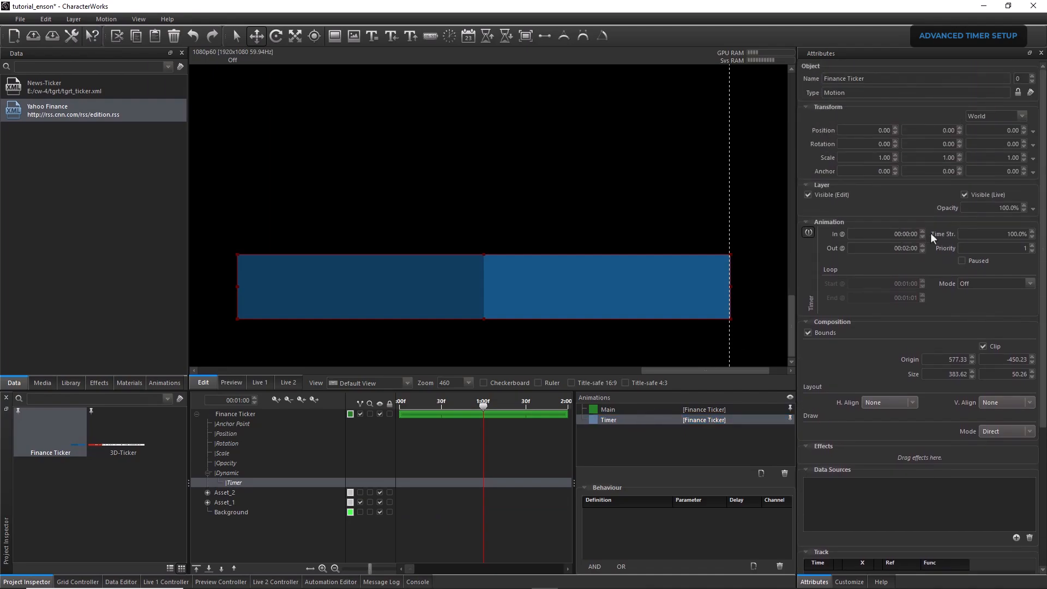
double_click(907, 250)
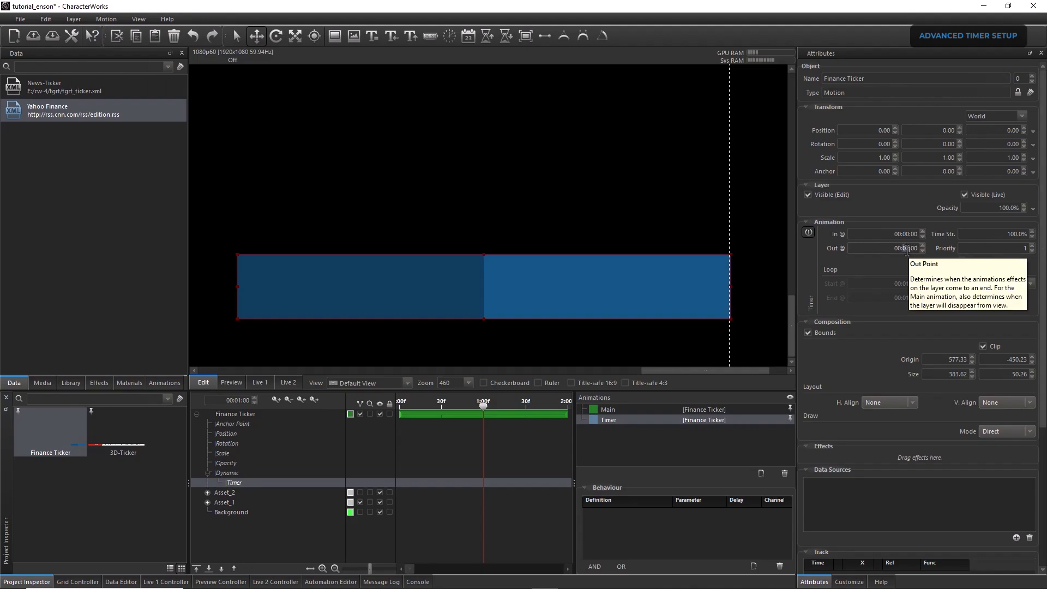
text(10)
key(Return)
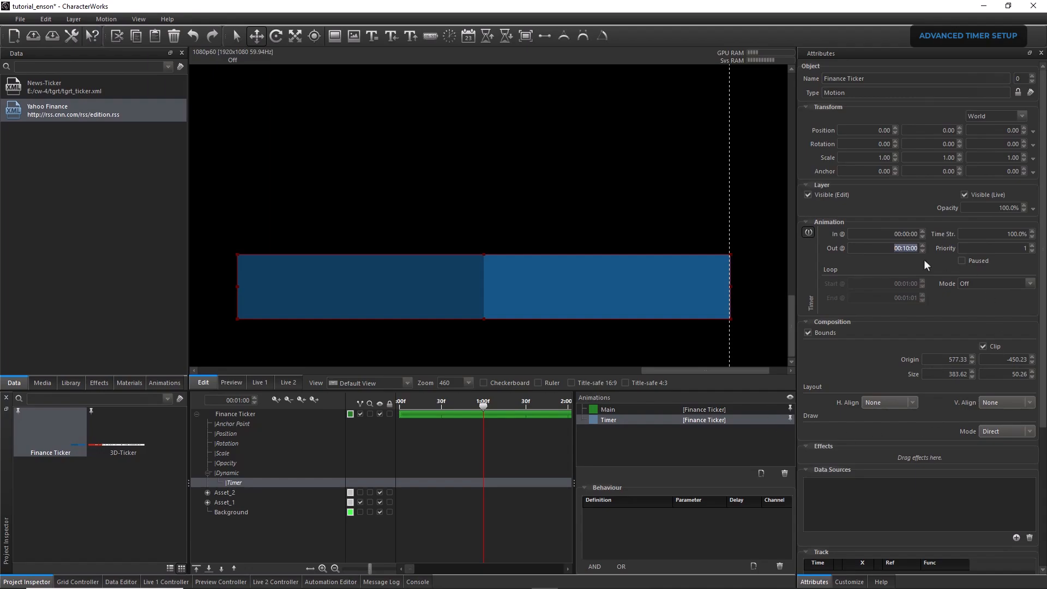
Insert a keyframe on the Timer track and move it to 00:02:00
drag(1043, 382, 1045, 467)
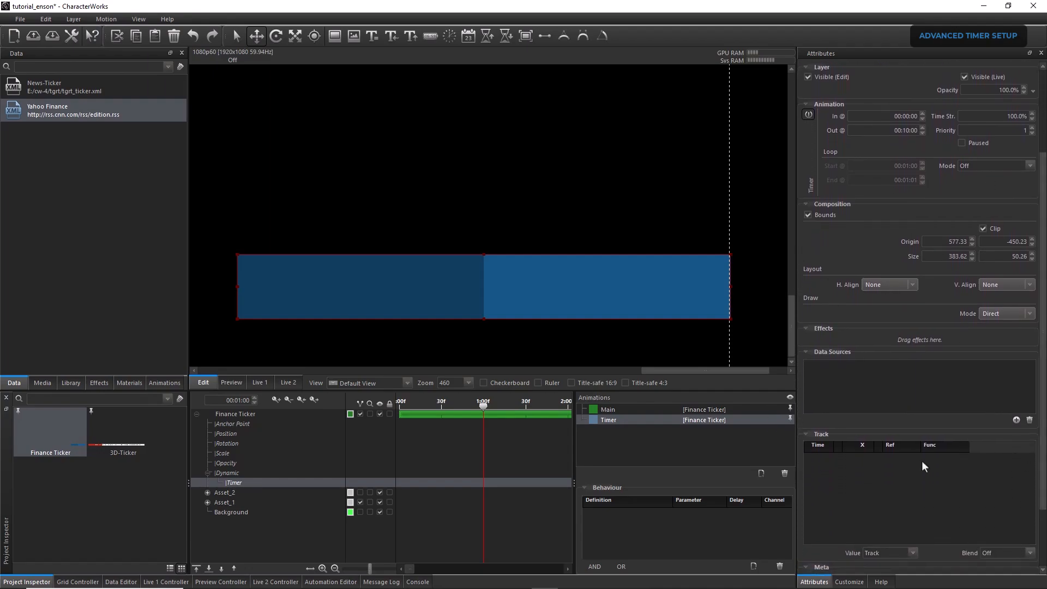
right_click(864, 469)
click(885, 476)
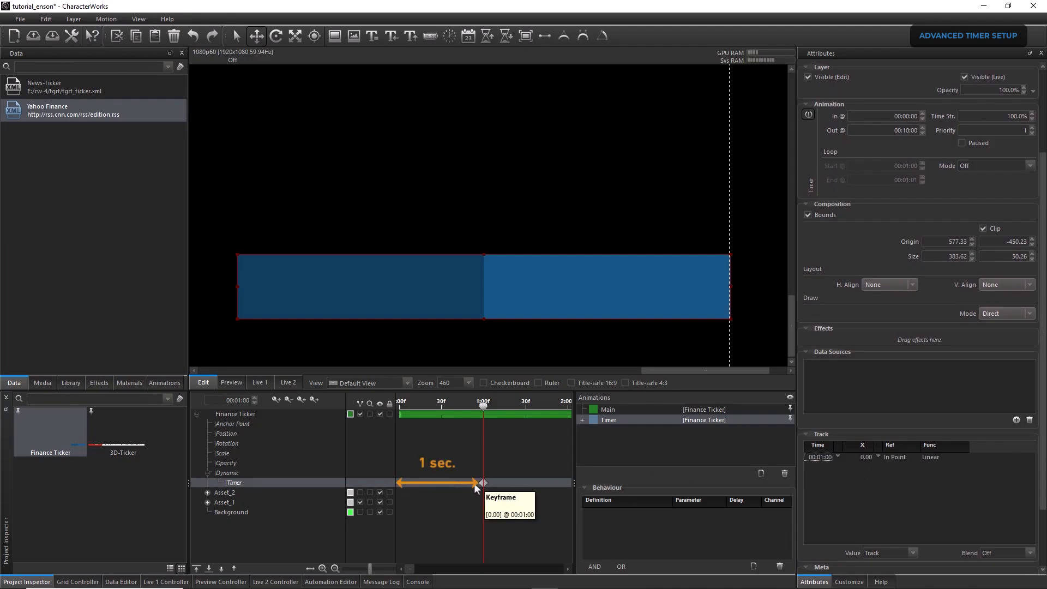
drag(483, 484, 569, 485)
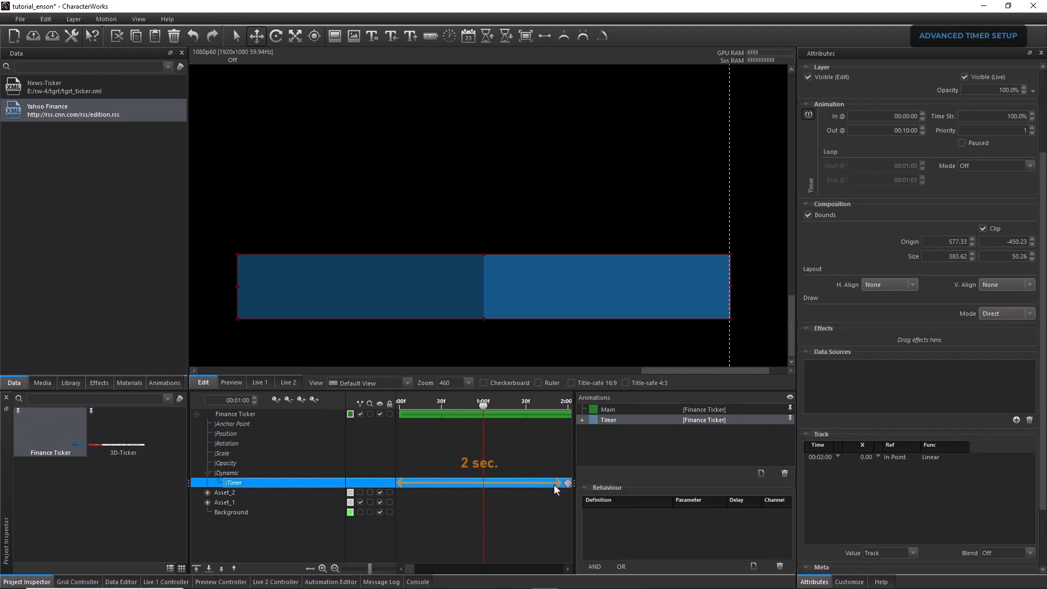
Delete the Grid 1 event from the Finish behaviour of Asset_1's Animation 1
click(242, 503)
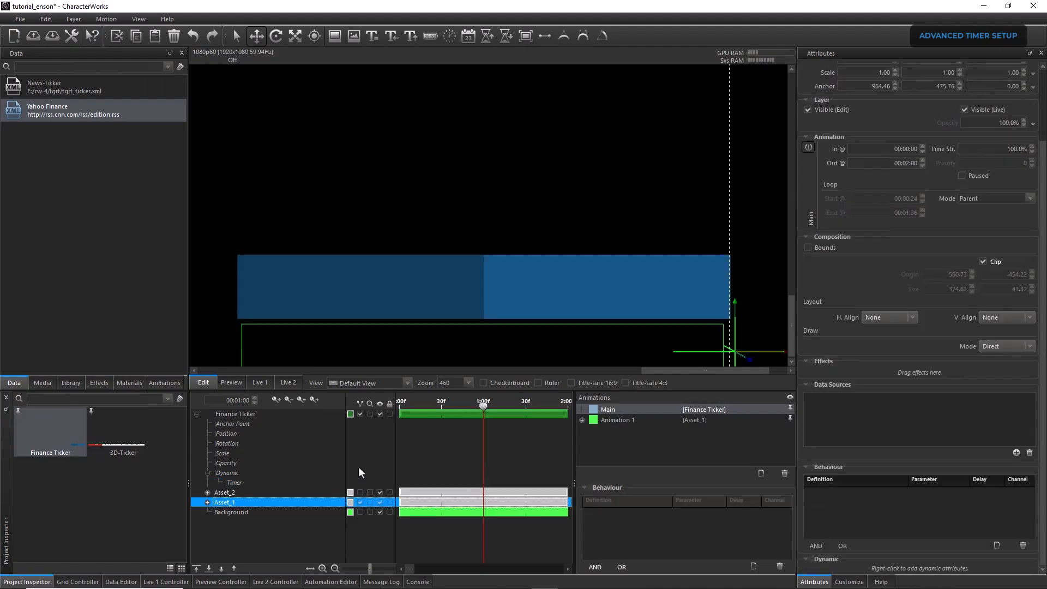
click(617, 419)
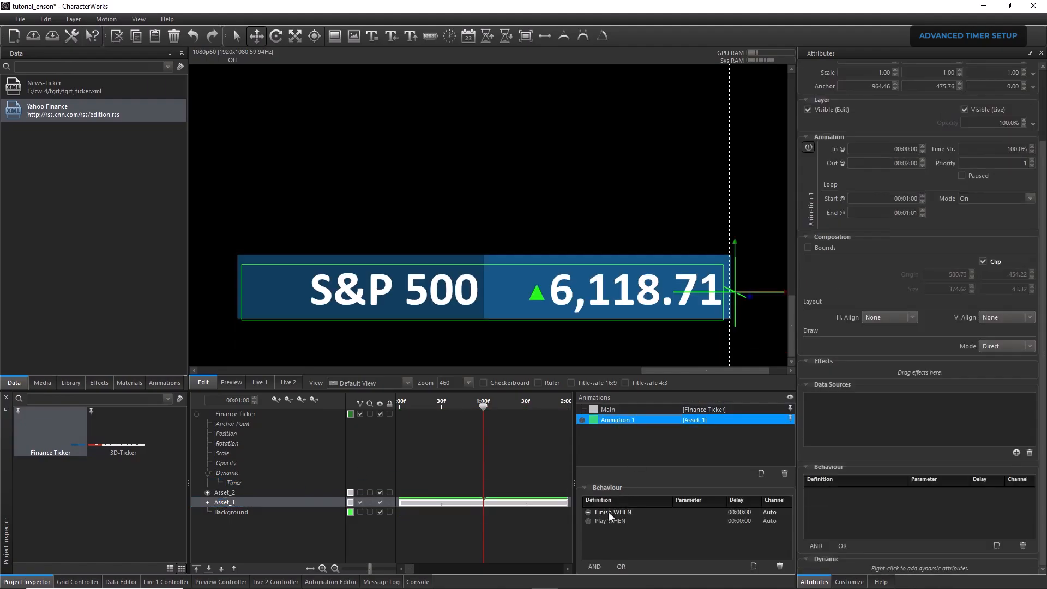
click(589, 512)
click(643, 522)
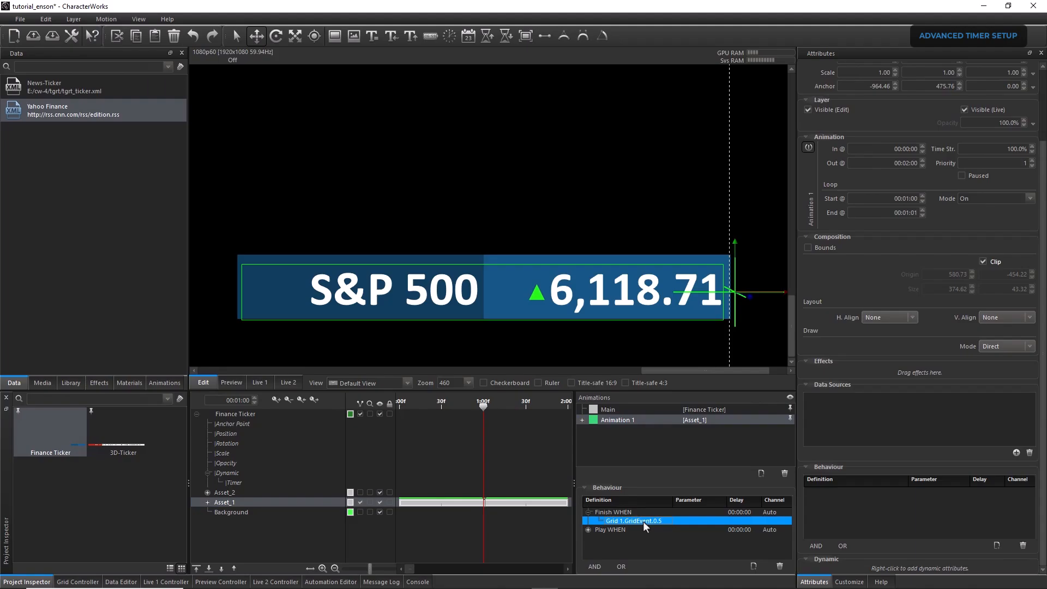
key(Delete)
Insert Finance Ticker's Timer track event KeyReached @[00:02:00] into the Finish behaviour of Asset_1's Animation 1
right_click(625, 521)
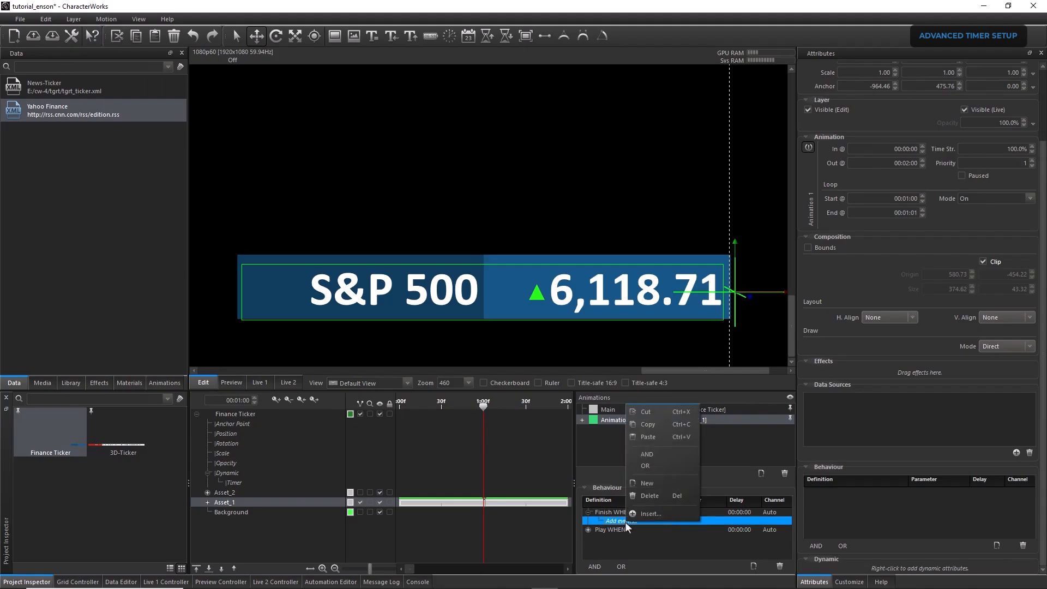
click(646, 515)
click(168, 175)
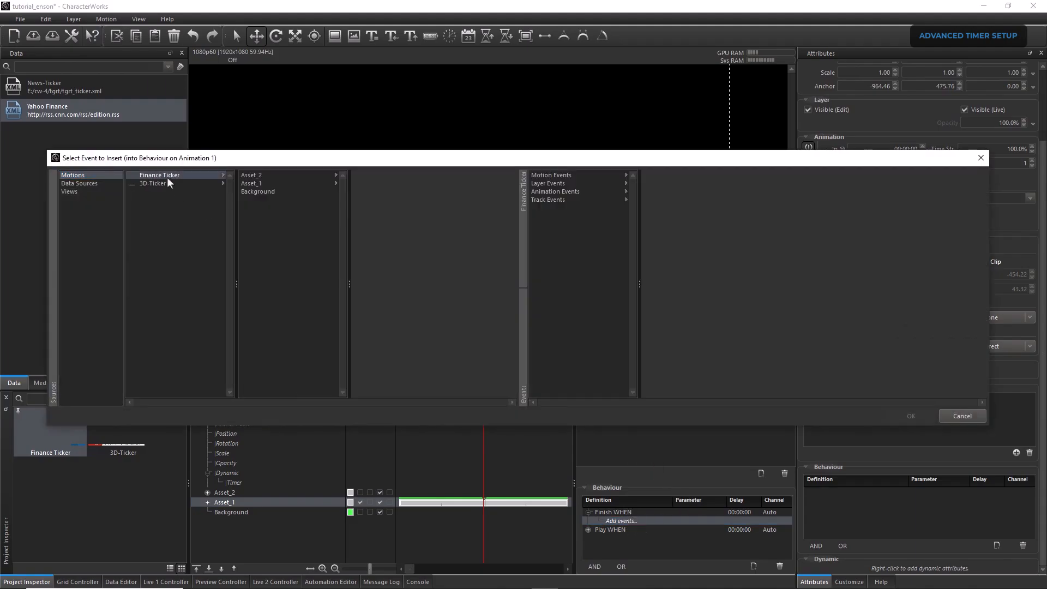
click(545, 199)
click(670, 174)
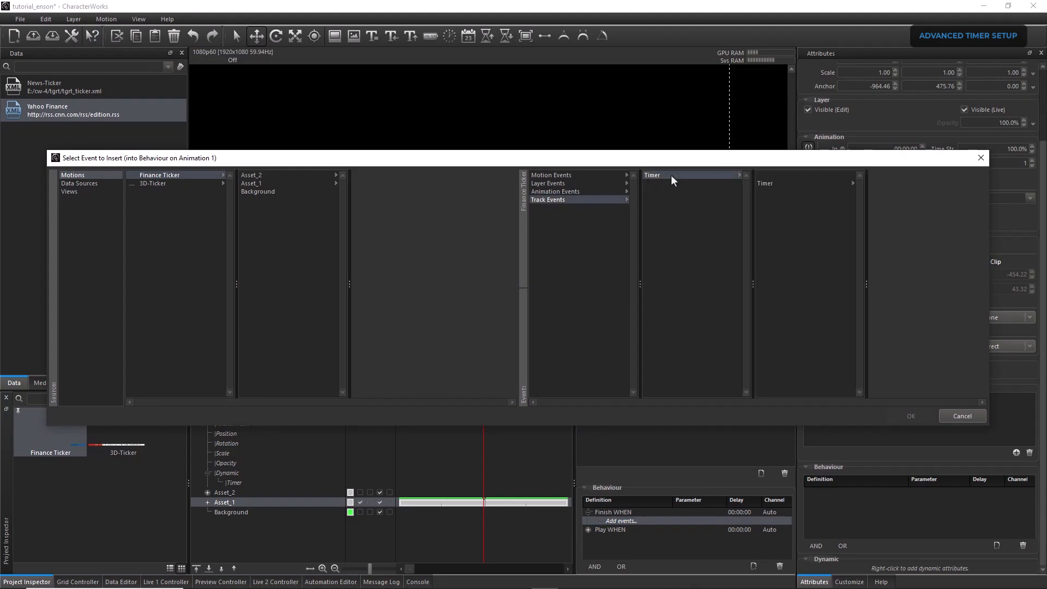
click(815, 183)
click(889, 176)
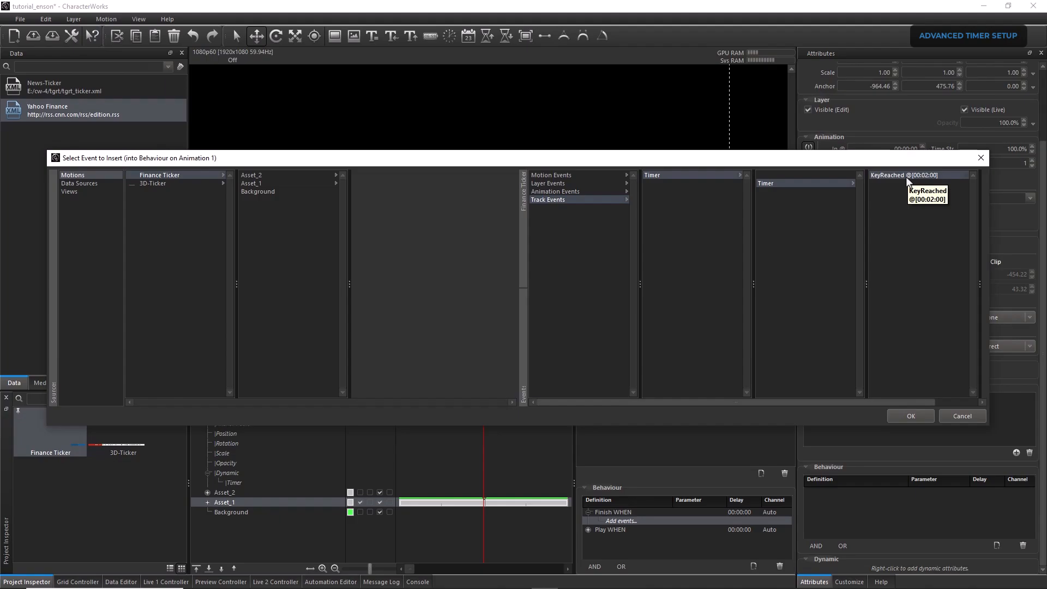
click(906, 416)
Replace the Grid 1 event in the Finish behaviour of Asset_2's Animation 2 with a copy of Animation 1's Timer KeyReached event
right_click(643, 521)
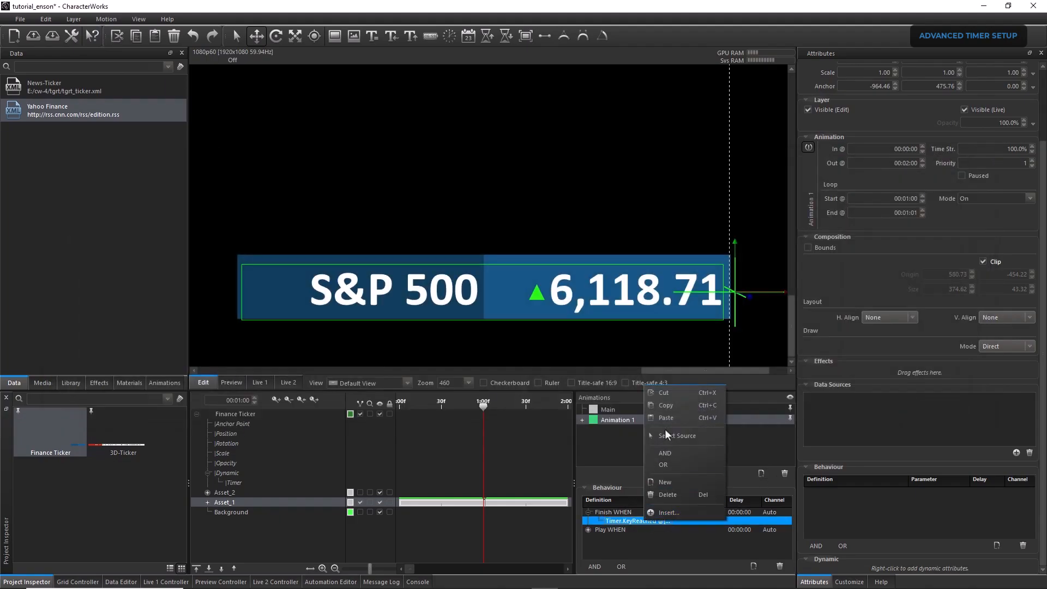
click(667, 406)
click(233, 492)
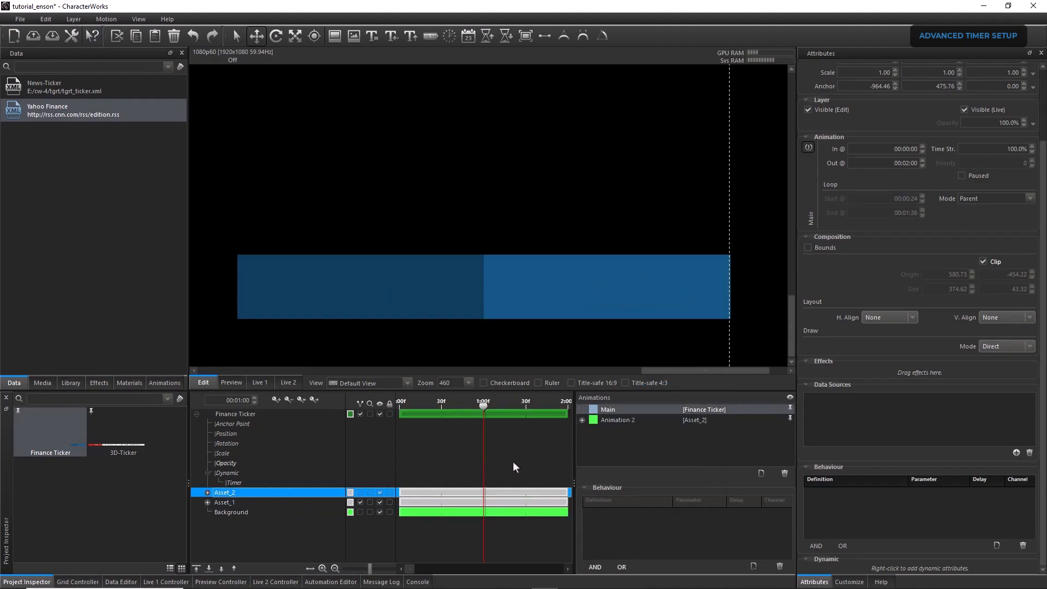
click(610, 421)
click(589, 512)
click(636, 522)
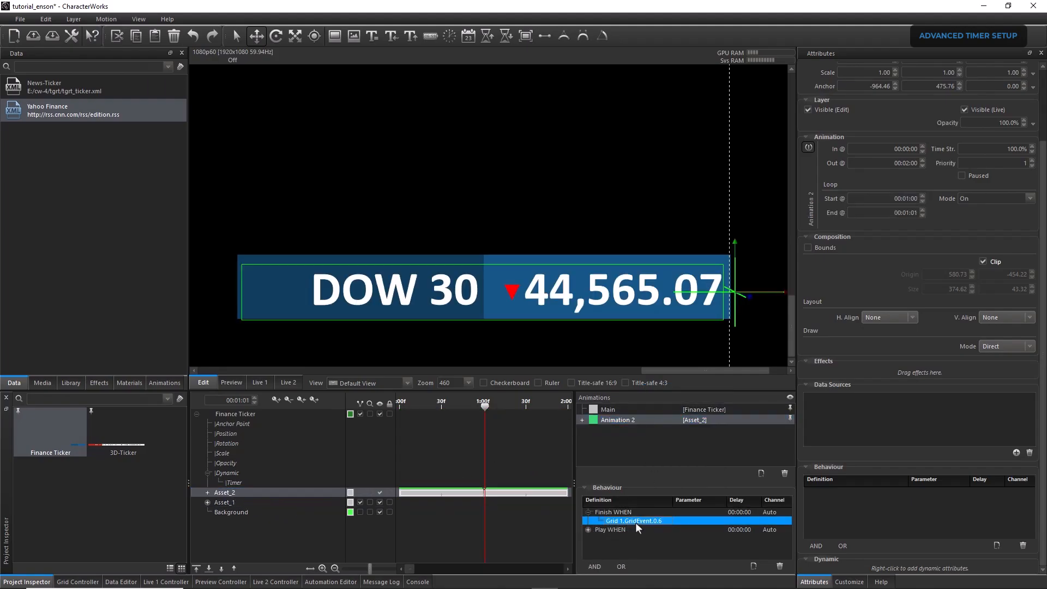
right_click(623, 521)
click(645, 496)
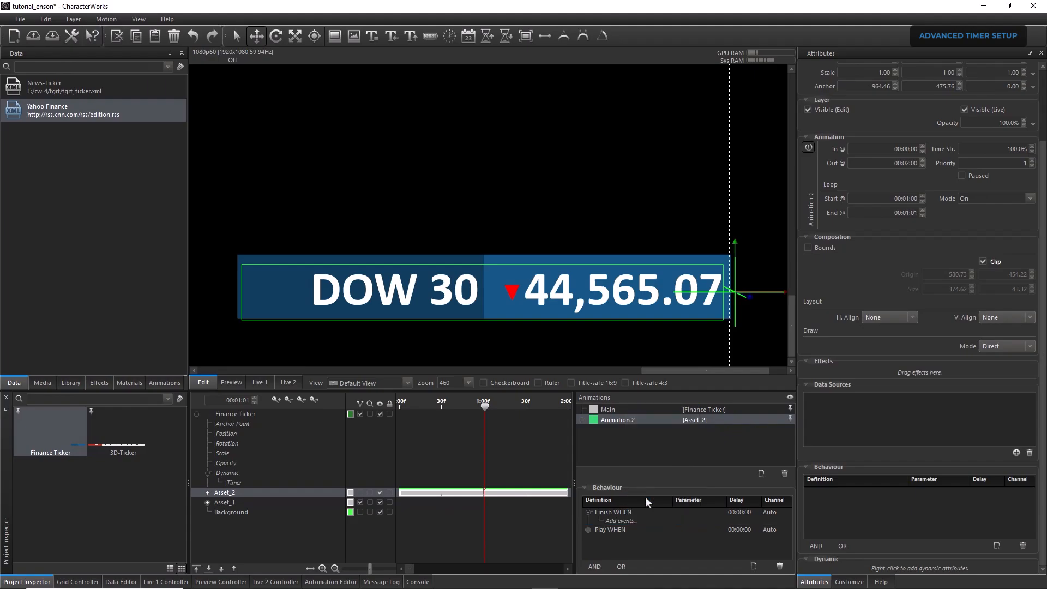
right_click(623, 521)
click(644, 435)
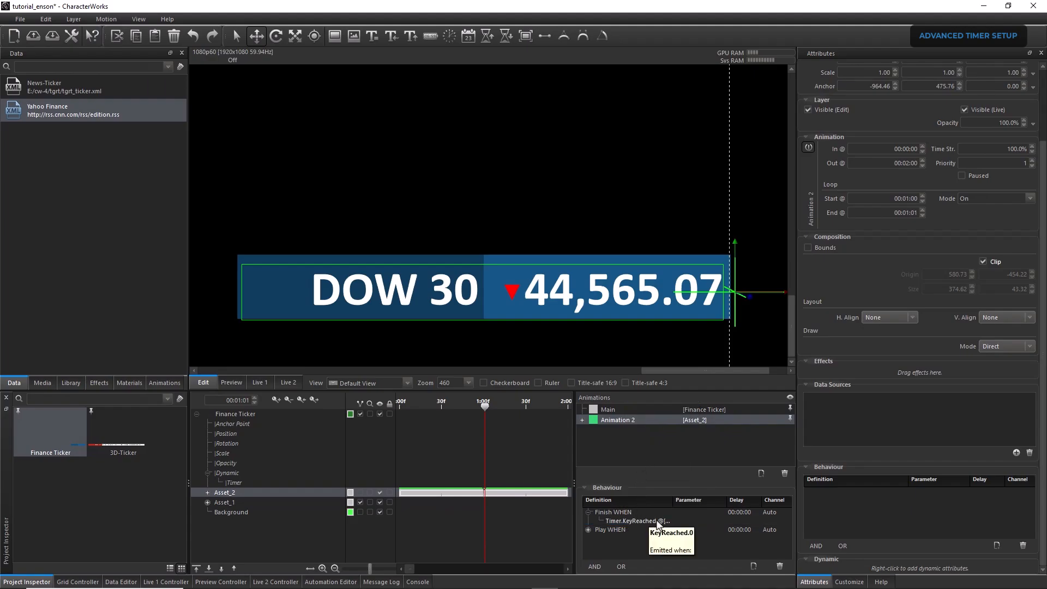
Add a Restart behaviour to Finance Ticker's Timer animation and expand its event list
click(238, 413)
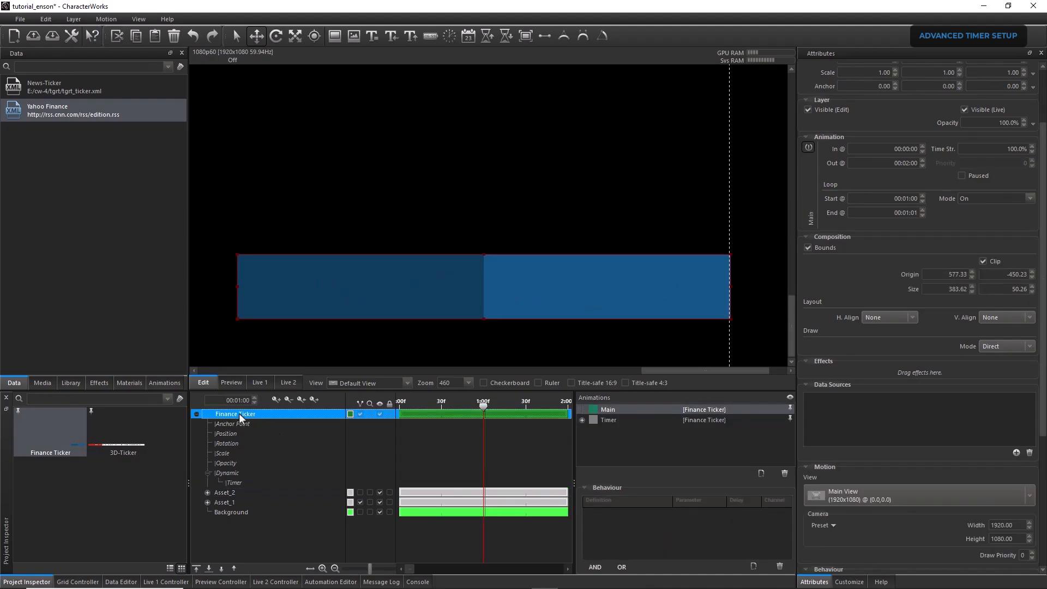
click(609, 420)
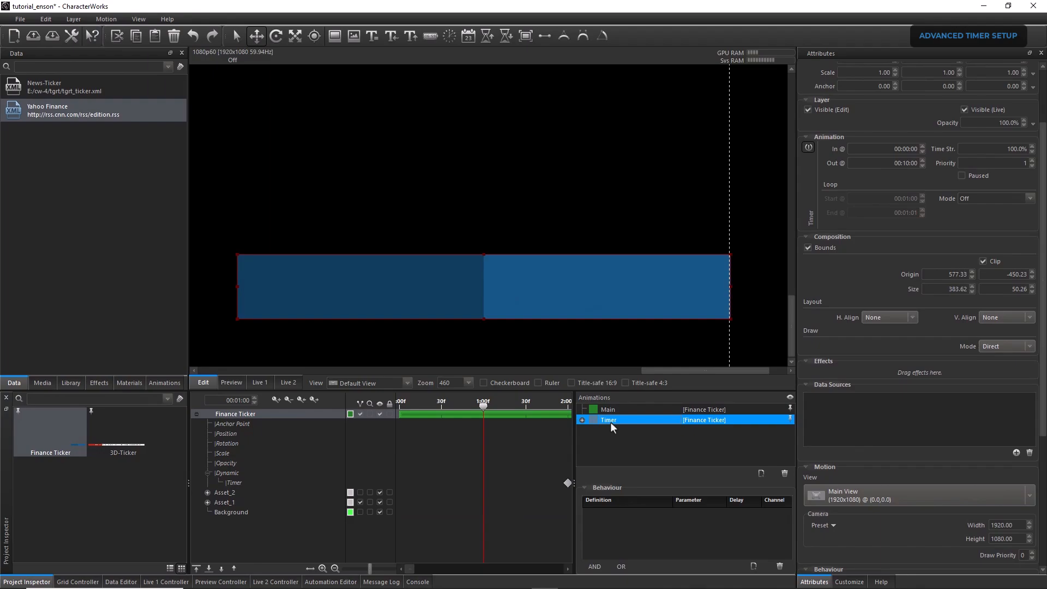
click(753, 566)
click(618, 513)
click(618, 513)
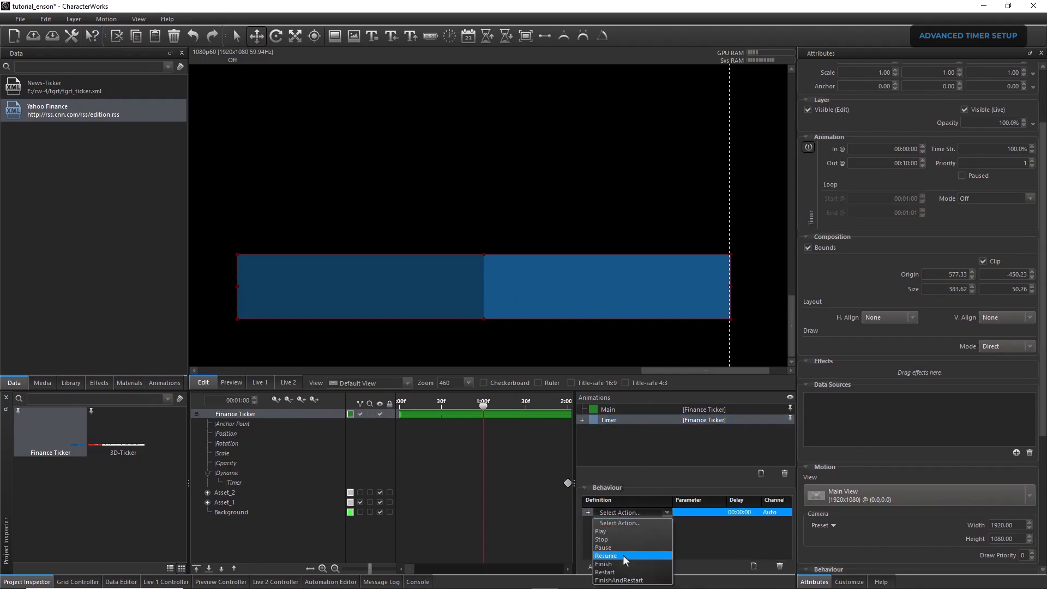
click(620, 571)
click(588, 512)
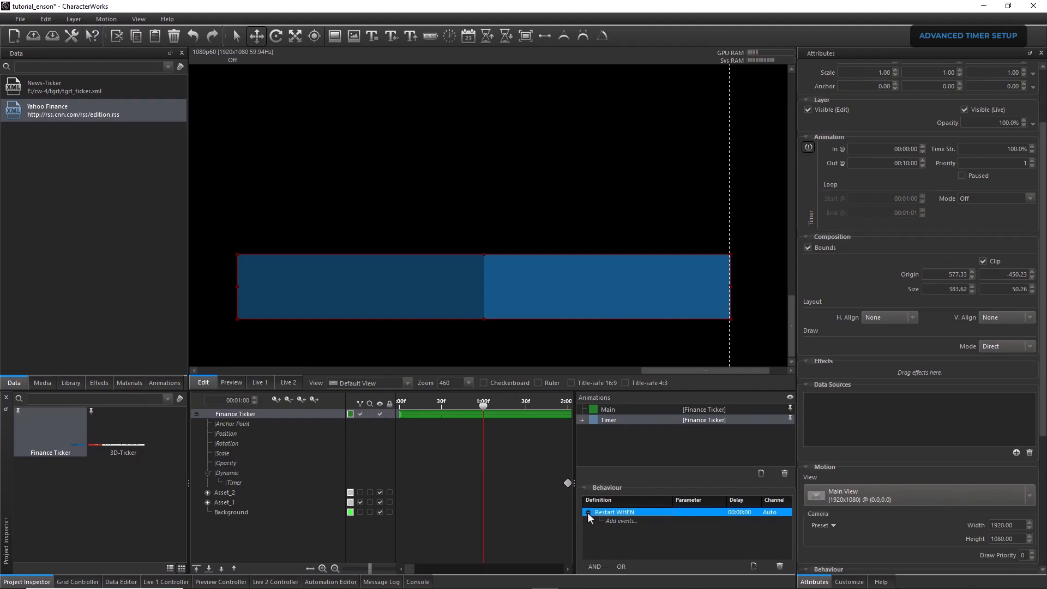
Insert the Started event of Asset_1's Animation 1 into the Timer animation's Restart behaviour
right_click(622, 520)
click(644, 510)
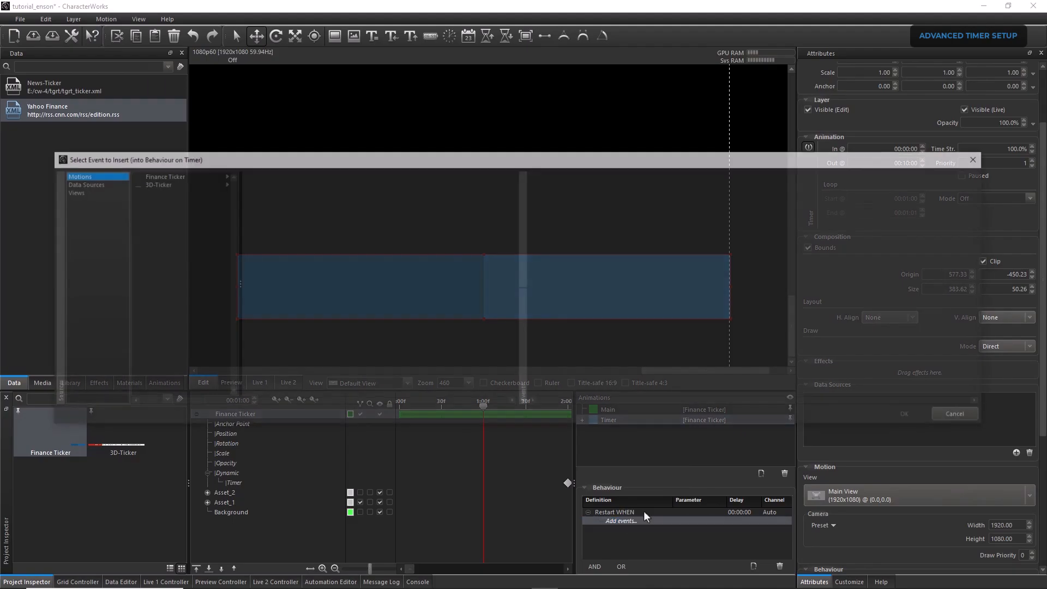
click(164, 175)
click(249, 184)
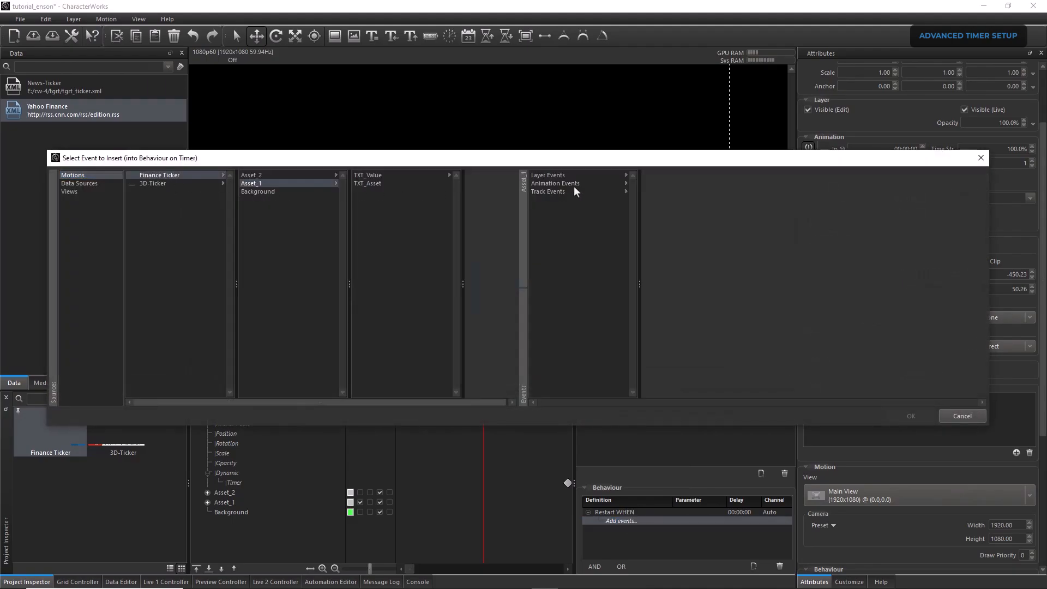
click(574, 184)
click(660, 175)
click(769, 176)
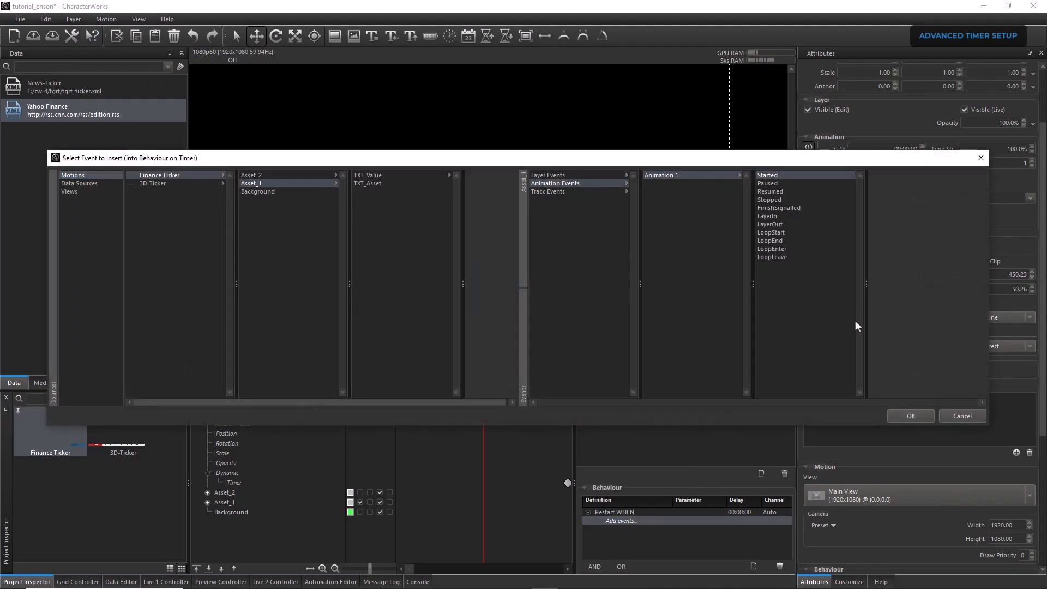
click(898, 420)
Group the Restart behaviour's Asset_1 event under OR and add the Started event of Asset_2's Animation 2 to that group
click(647, 522)
click(619, 567)
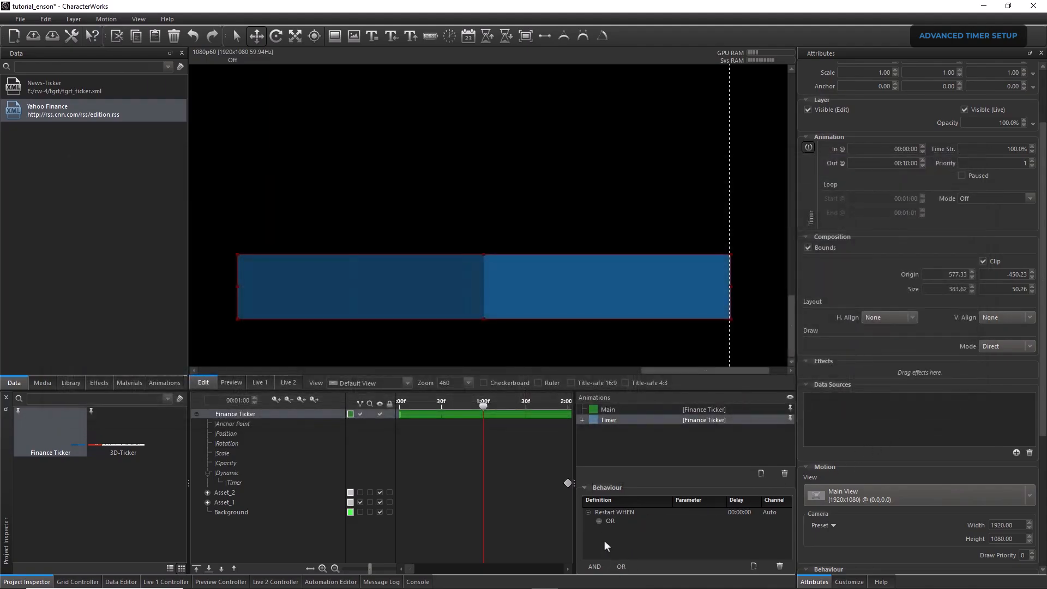
right_click(618, 529)
click(637, 522)
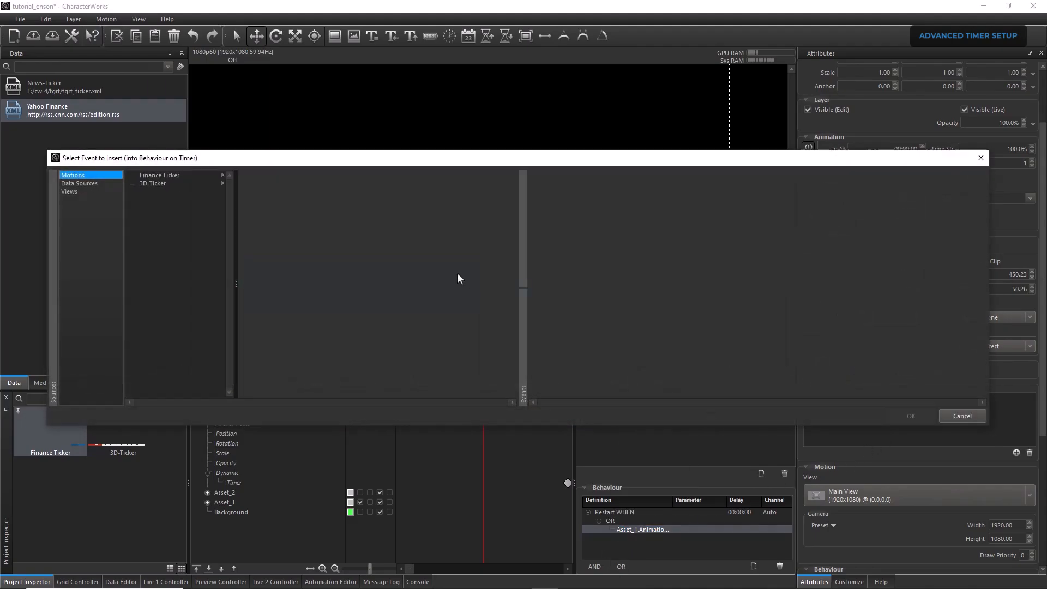
click(178, 176)
click(334, 176)
click(556, 183)
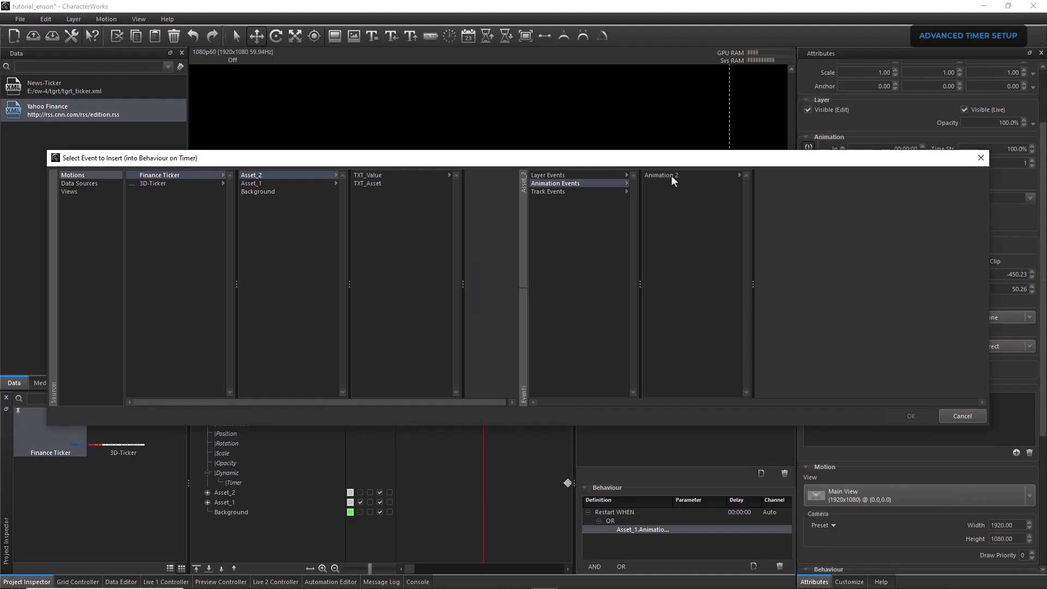
click(672, 175)
click(815, 175)
click(908, 415)
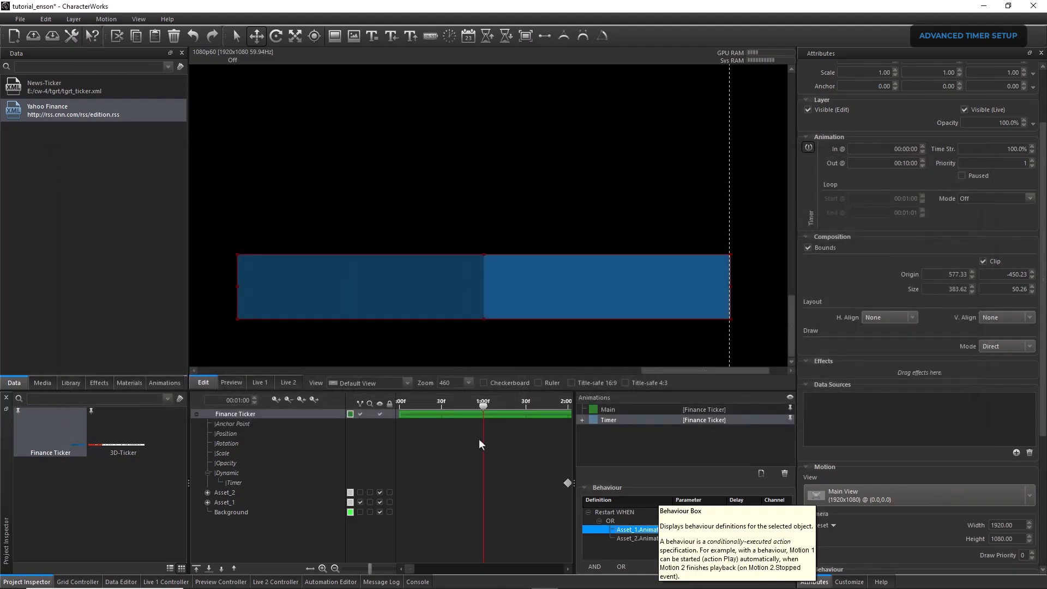
Test Finance Ticker on the Live 1 output by playing it from the grid, and stop it after watching the assets change
click(260, 383)
click(81, 582)
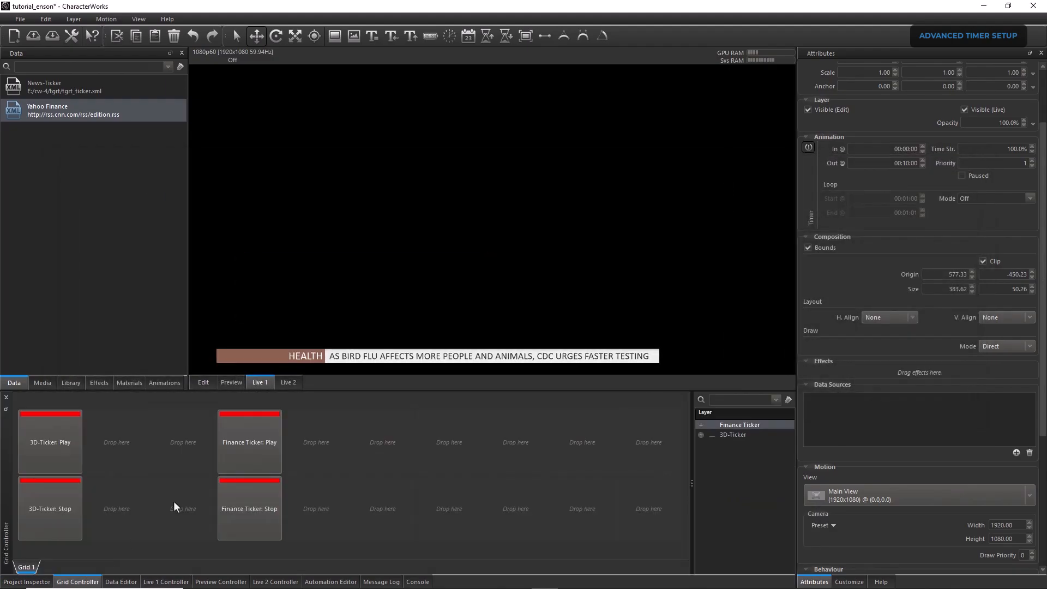
click(260, 461)
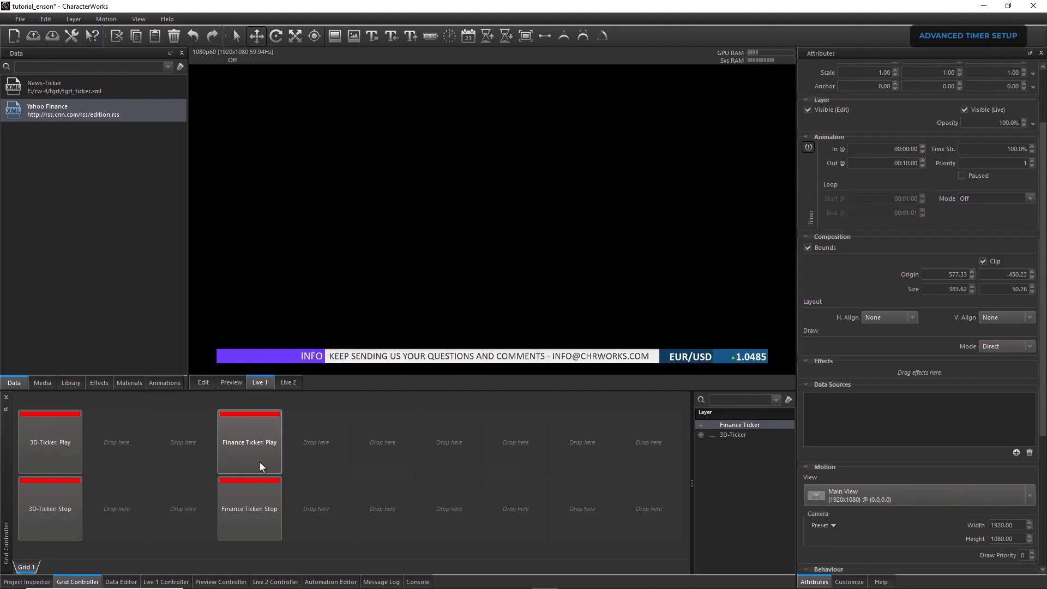
click(251, 502)
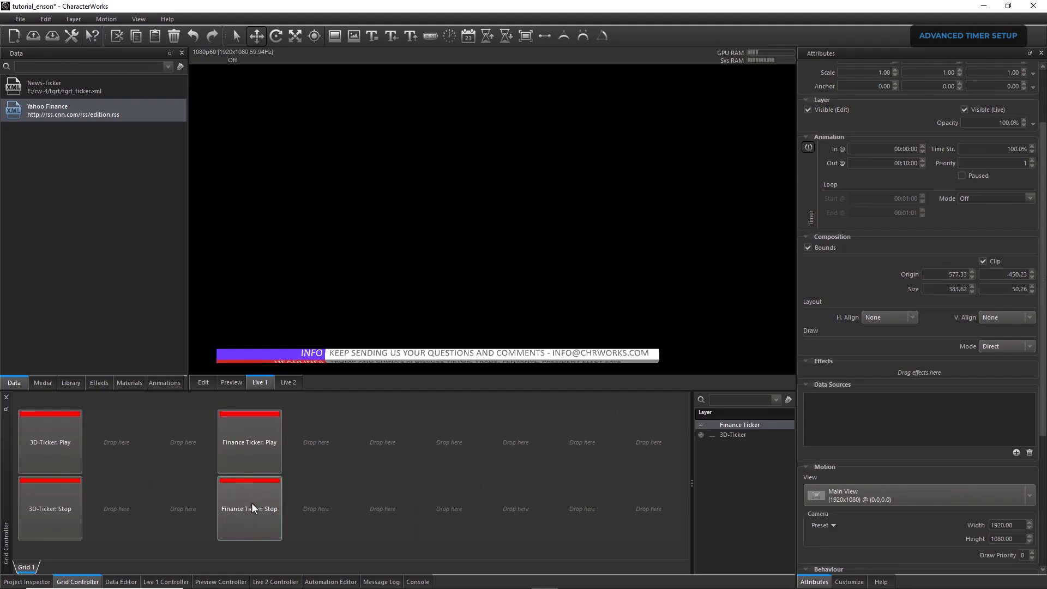
Add a numeric customization attribute named Timer to Finance Ticker and set it to 1.00
click(44, 582)
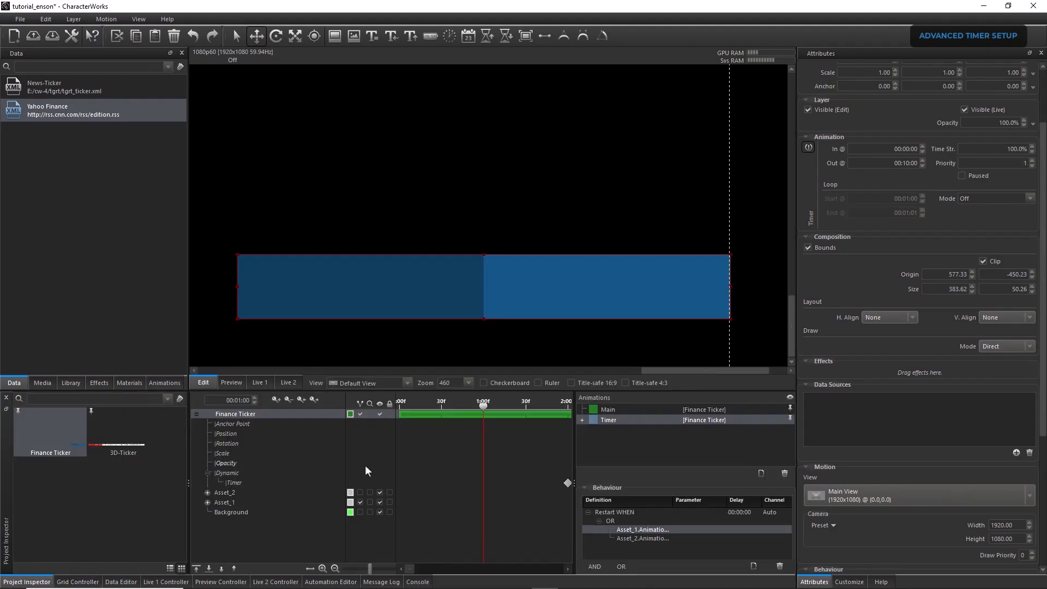
click(848, 582)
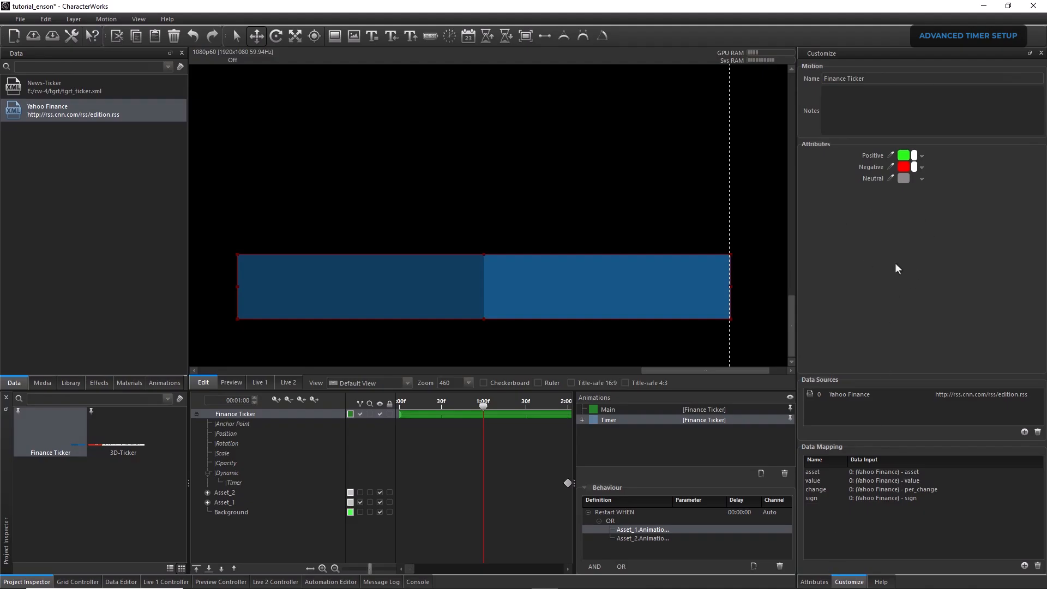
right_click(882, 214)
mouse_move(905, 219)
click(948, 250)
right_click(876, 192)
click(888, 198)
click(921, 188)
Add an expression to the time of the Timer track's keyframe, with Finance Ticker's Timer customization attribute as its input
click(553, 483)
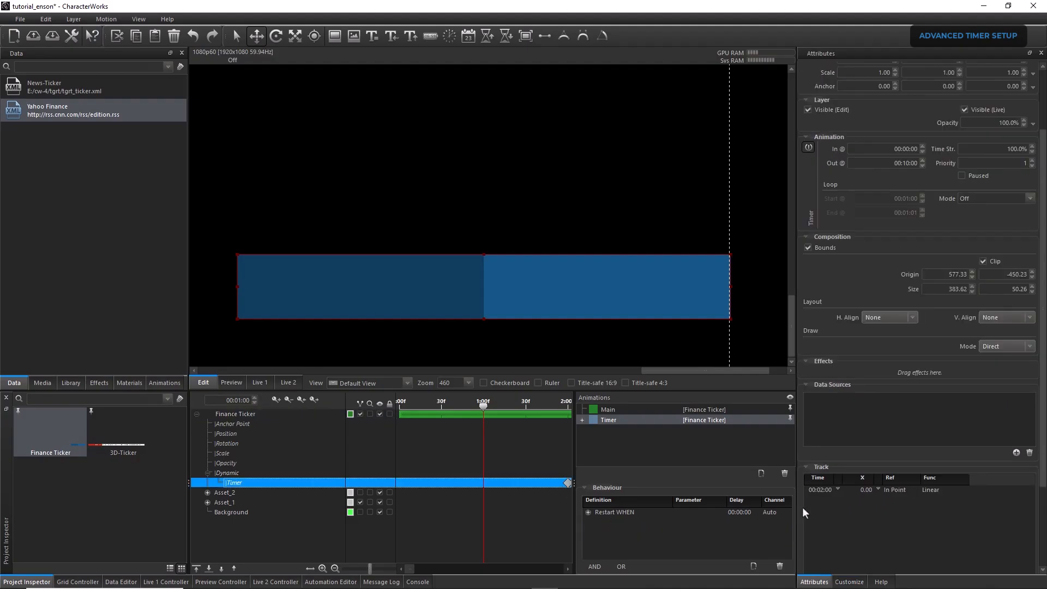
click(837, 490)
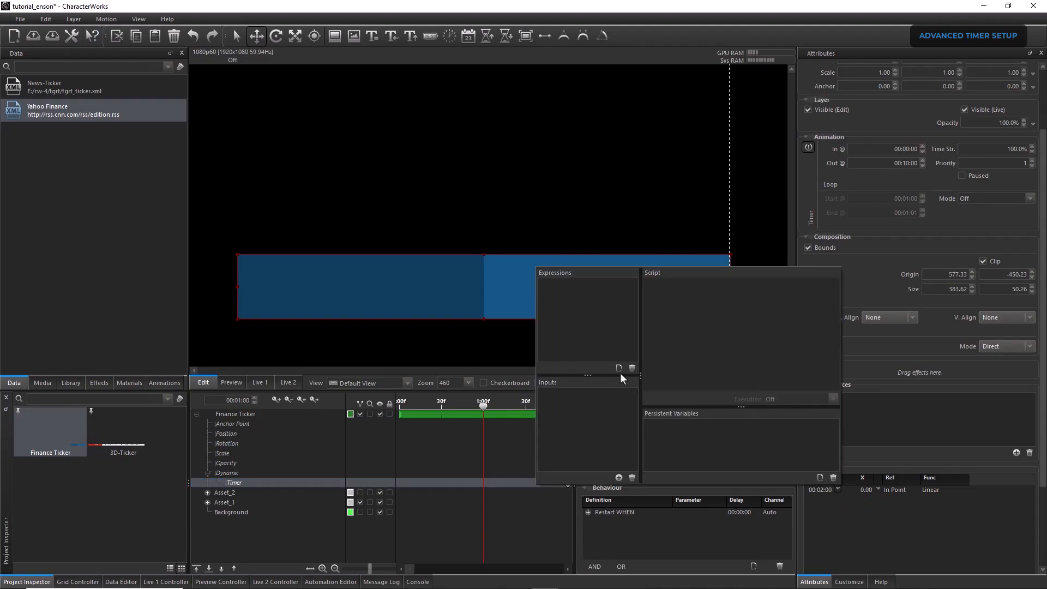
click(618, 368)
click(619, 477)
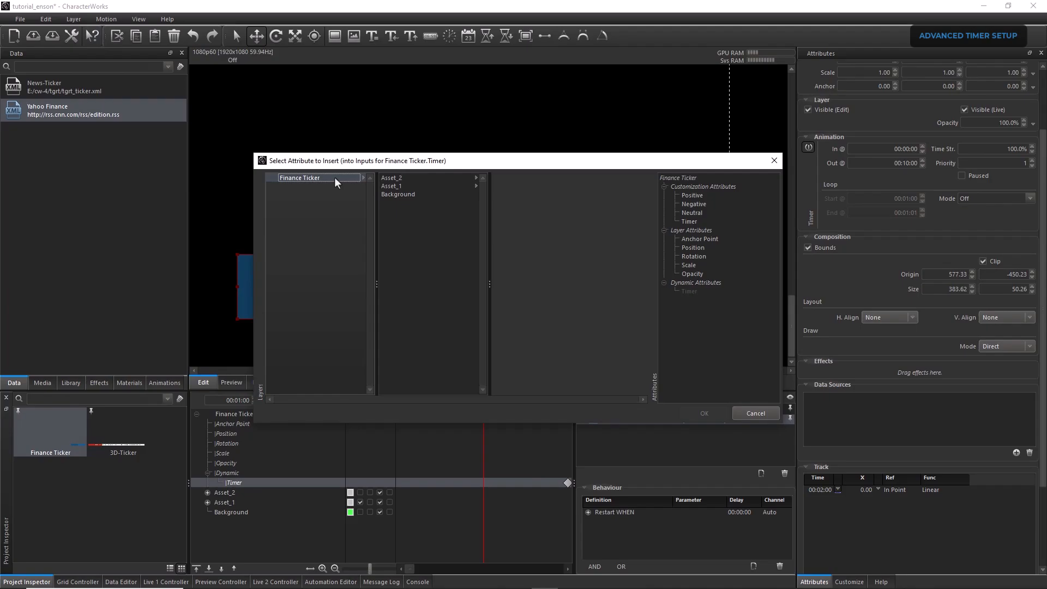
click(687, 221)
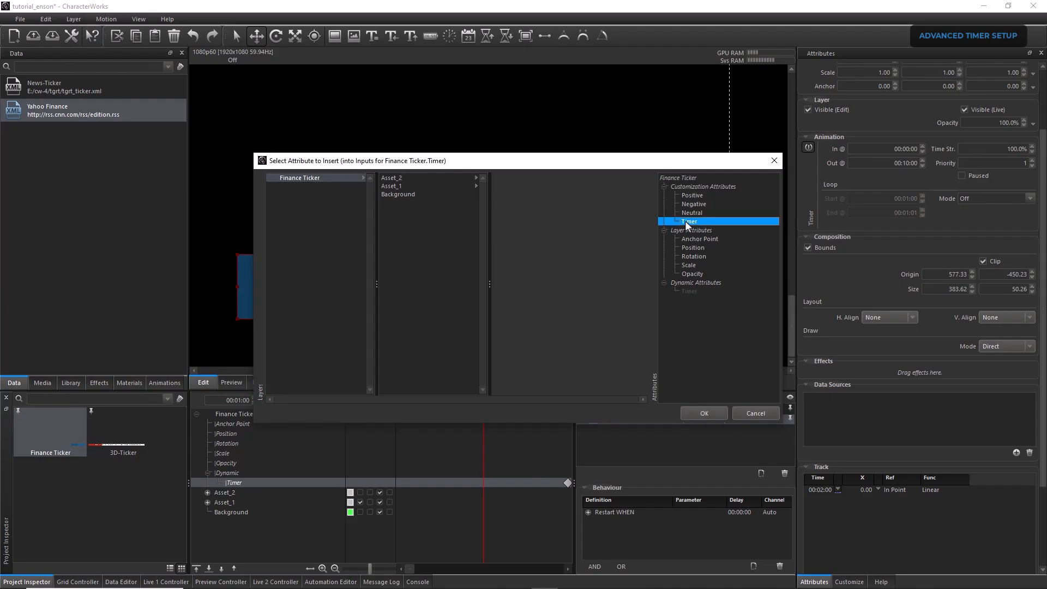
click(705, 413)
click(695, 358)
text(@attr0;)
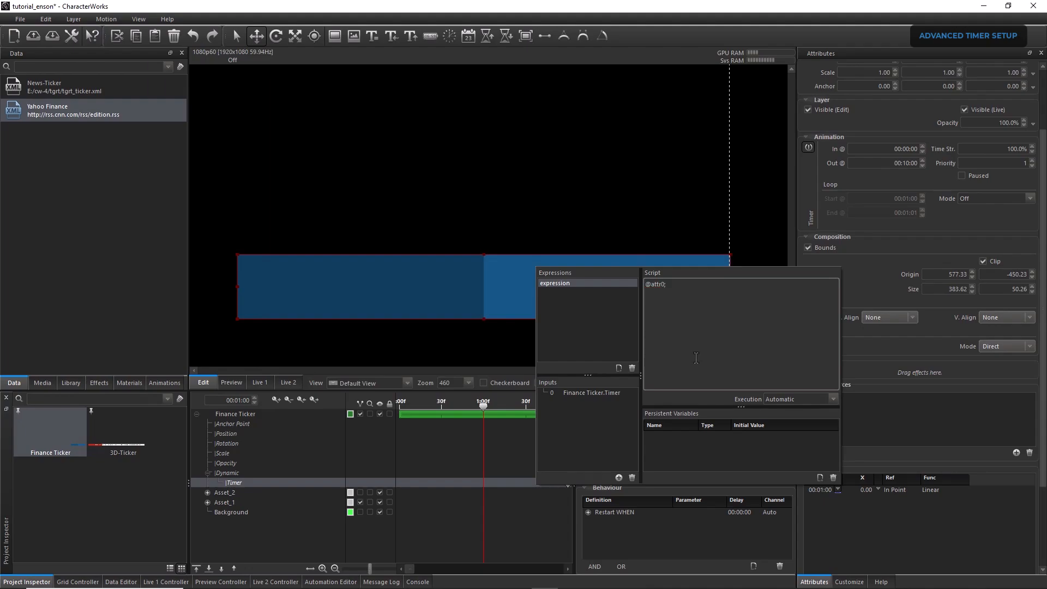
click(480, 484)
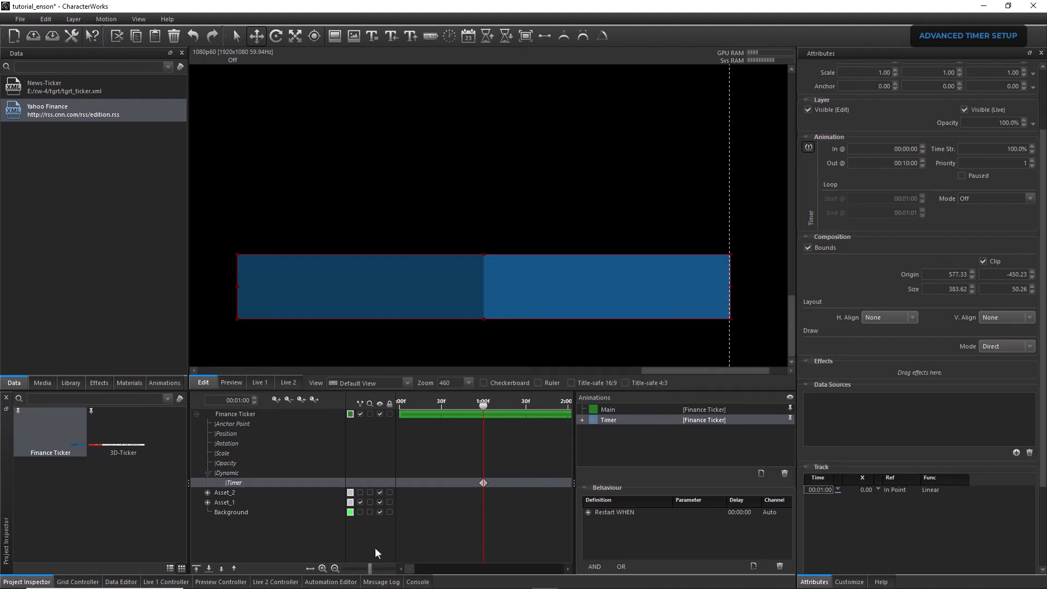
Set Finance Ticker's Timer customization attribute to 3.00
drag(368, 567, 351, 569)
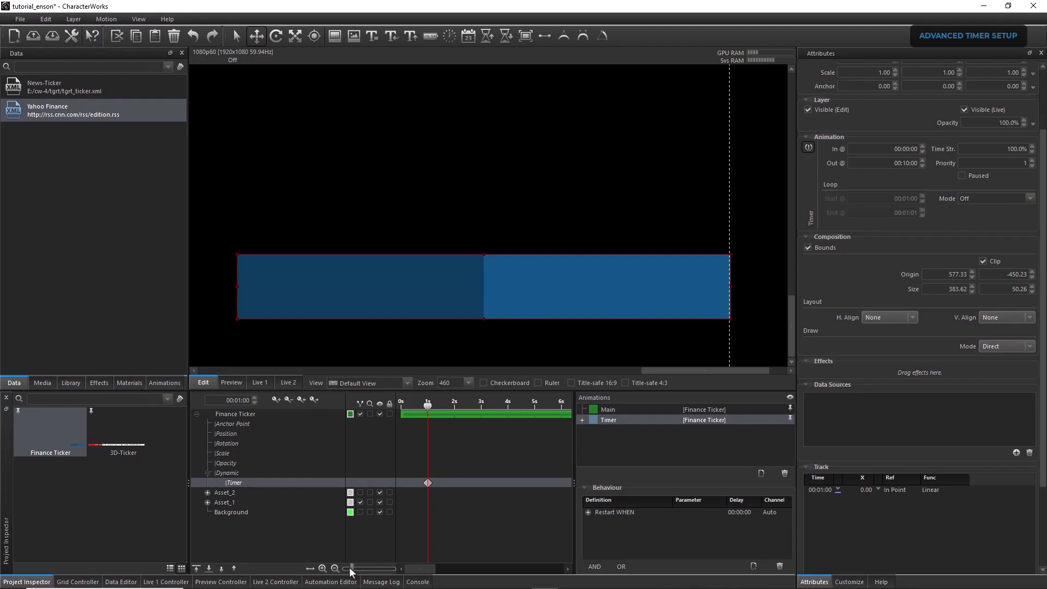
click(849, 582)
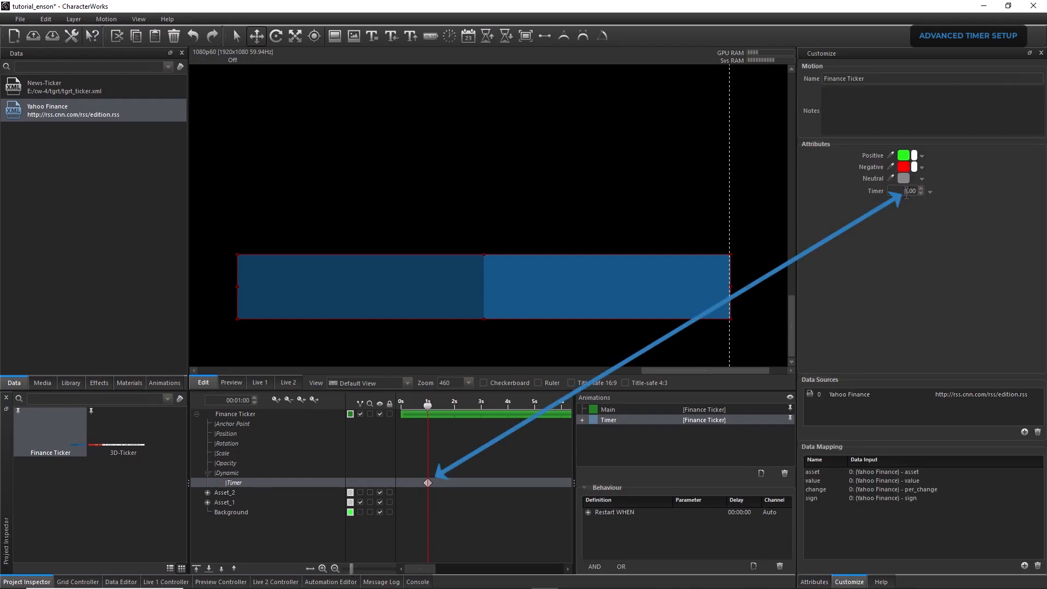
text(3)
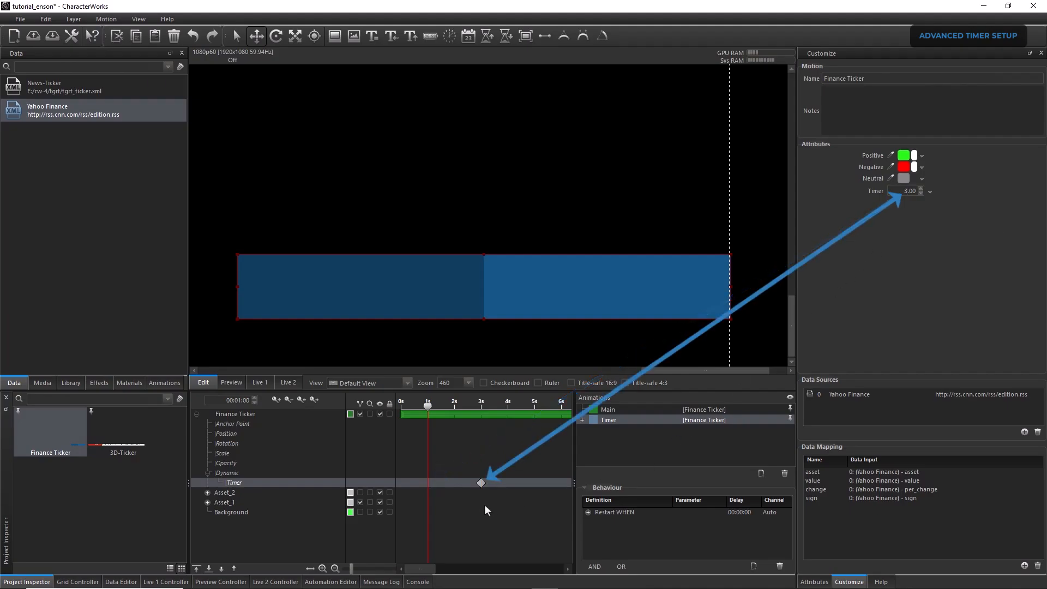
Play Finance Ticker on the Live 1 output from the grid and open its customization attributes
click(260, 383)
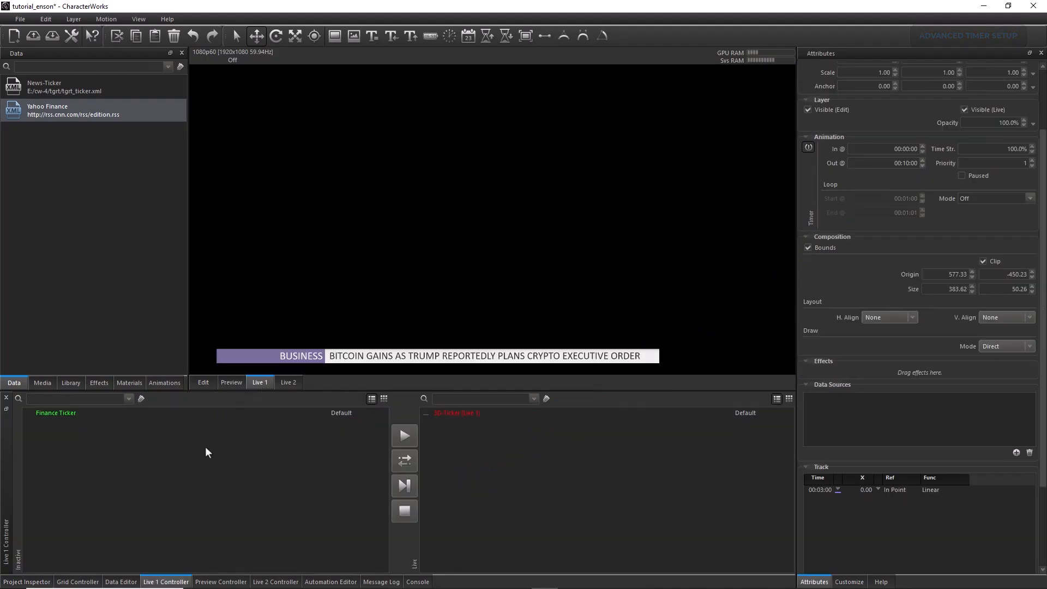
click(81, 583)
click(244, 469)
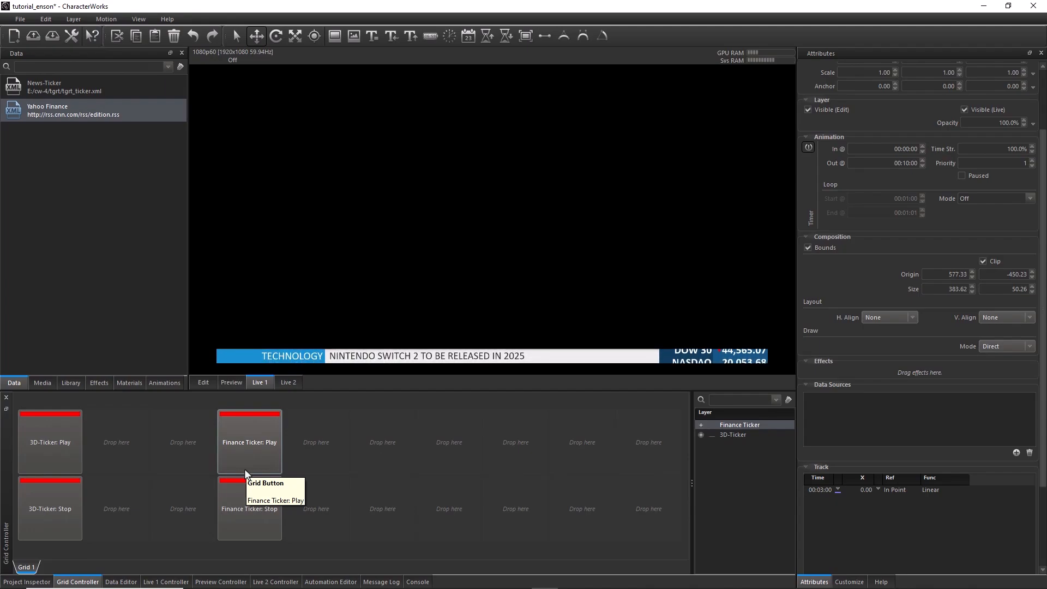
click(850, 581)
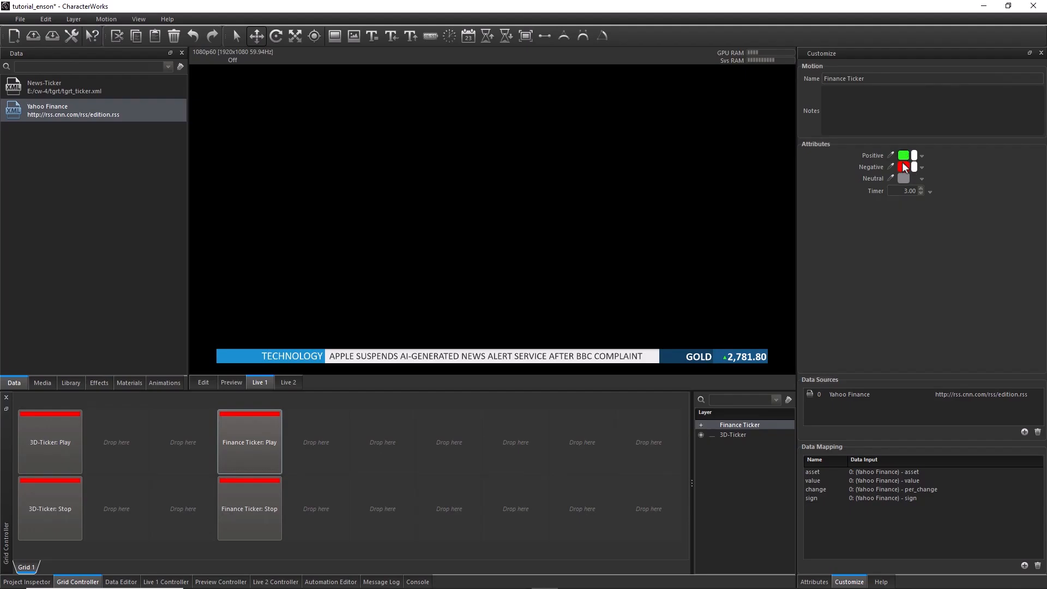